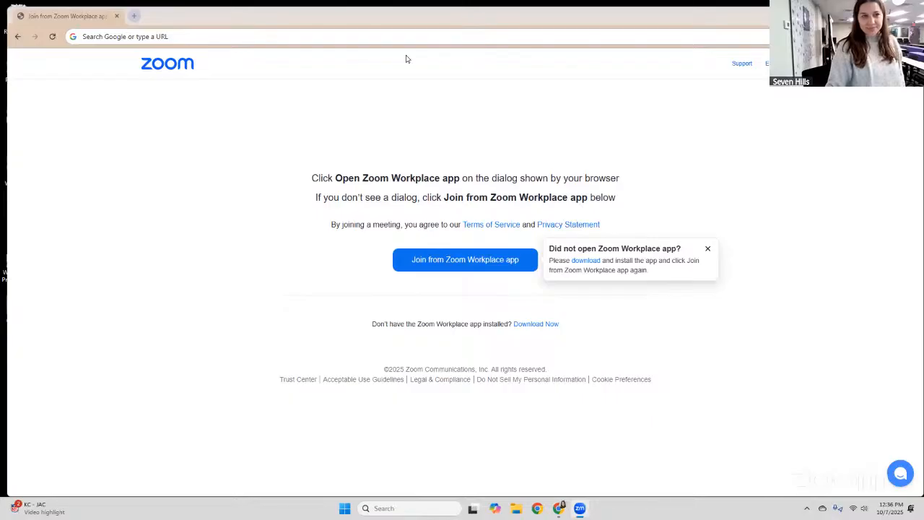
# Open a new Chrome tab on the Google start page.
pyautogui.click(114, 16)
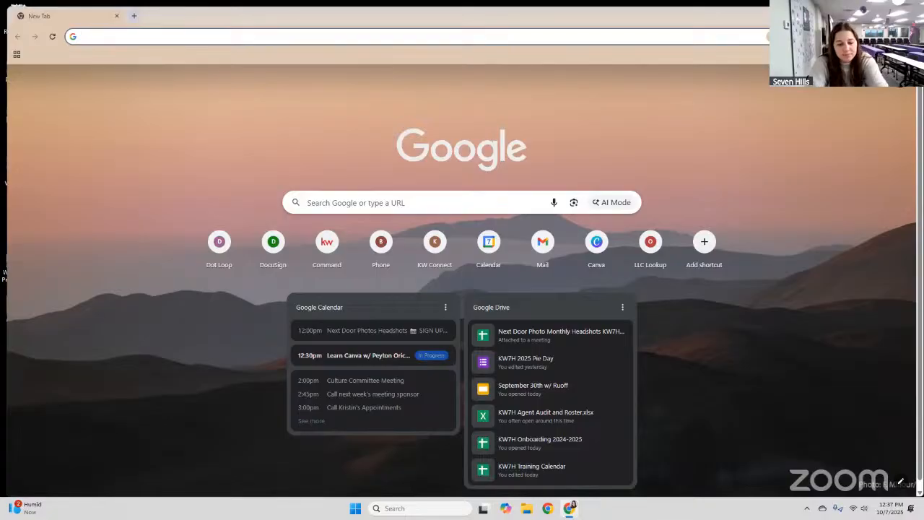
# Go to canva.kw.com in the browser address bar.
pyautogui.write('can')
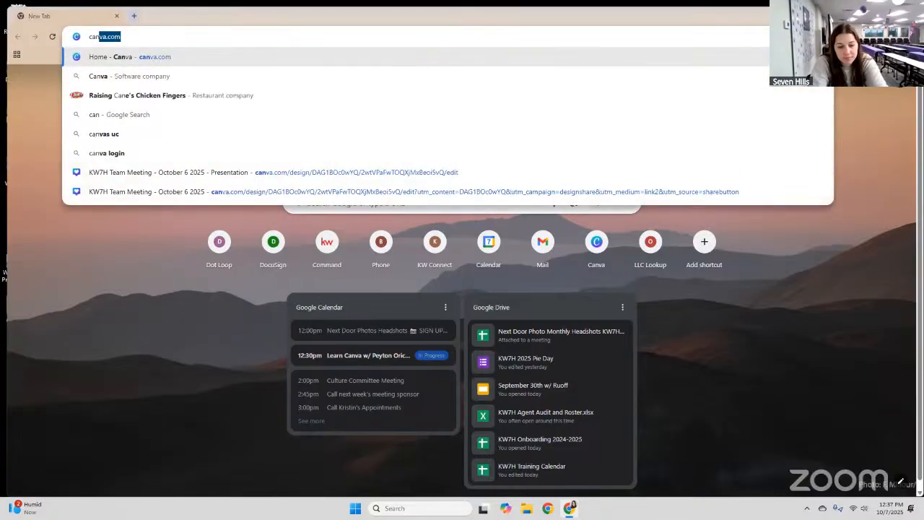
pyautogui.write('va.kw.com')
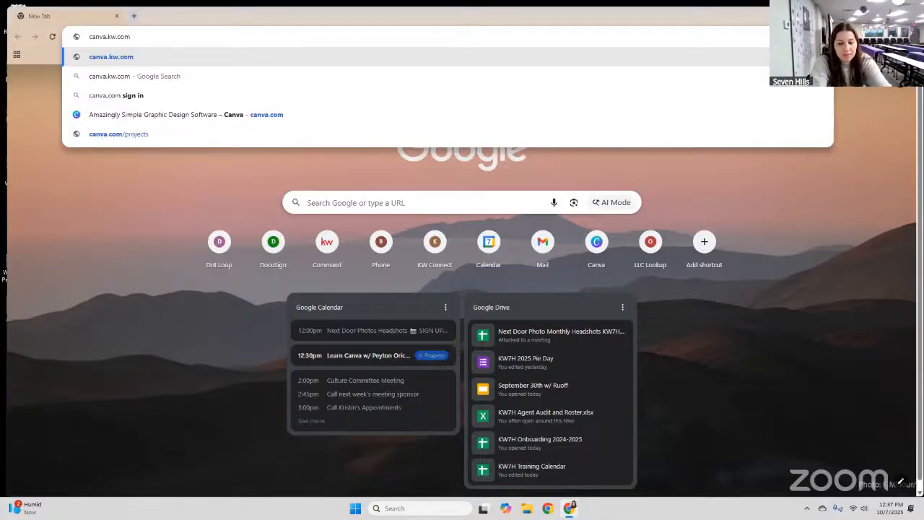
pyautogui.press('Return')
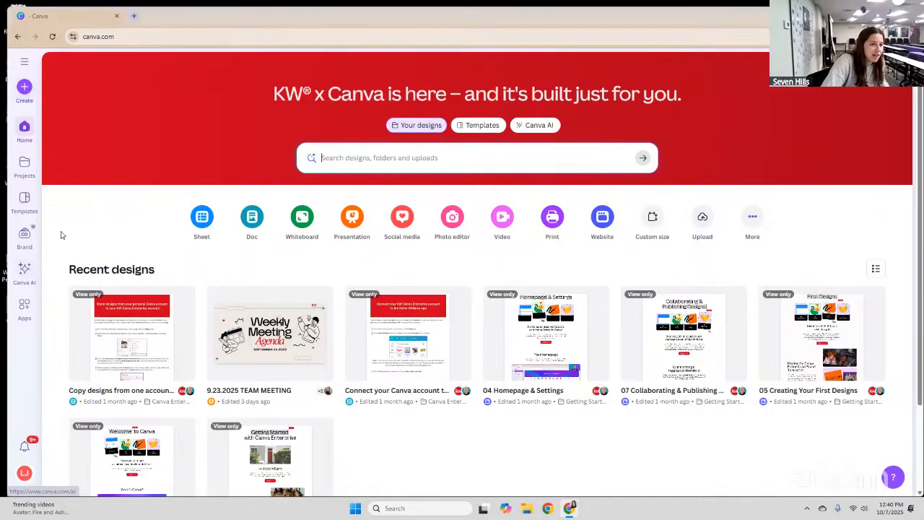
# Open Canva's Templates page and browse the template thumbnails, returning to the top.
pyautogui.click(24, 306)
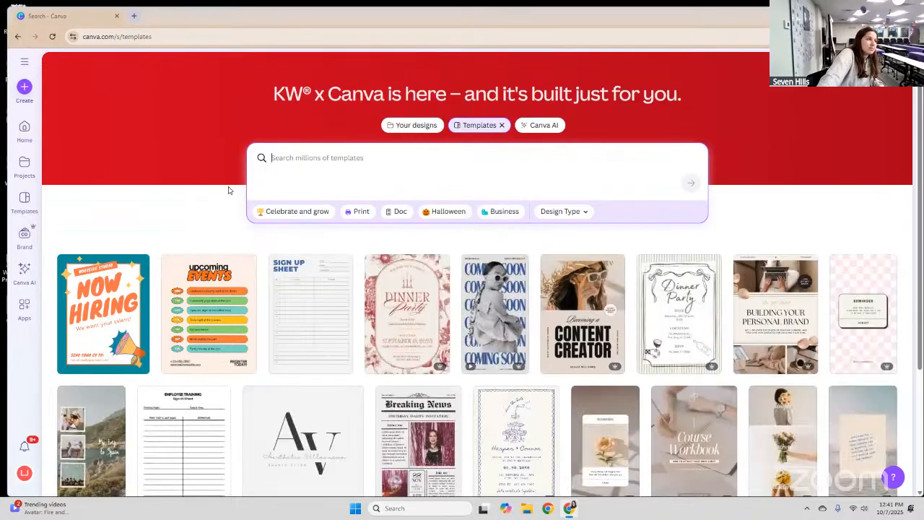
pyautogui.scroll(-1, 228, 190)
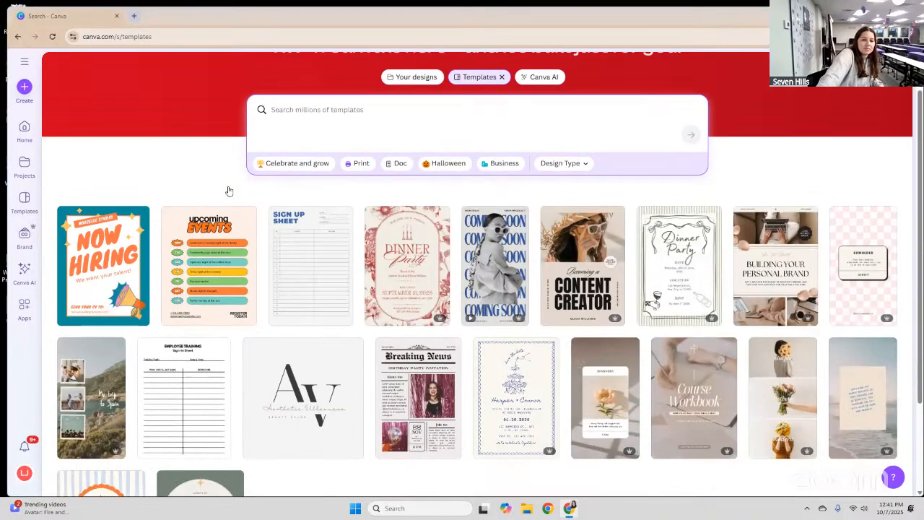
pyautogui.scroll(-2, 229, 190)
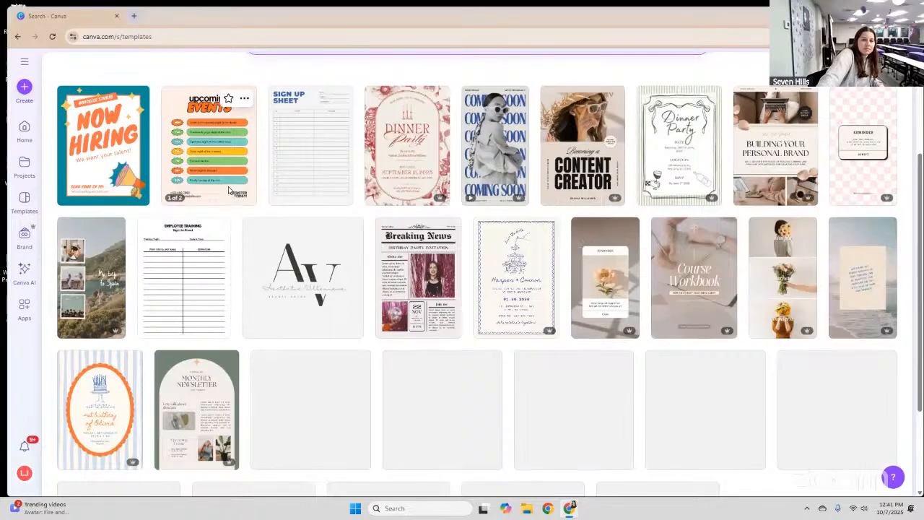
pyautogui.scroll(3, 228, 190)
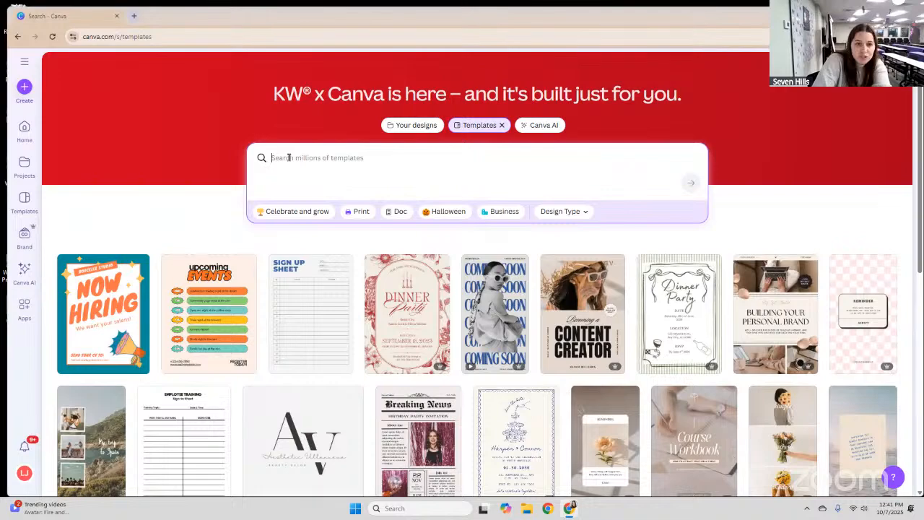
# Search templates for 'open house flyer' and scroll through the flyer results.
pyautogui.write('open')
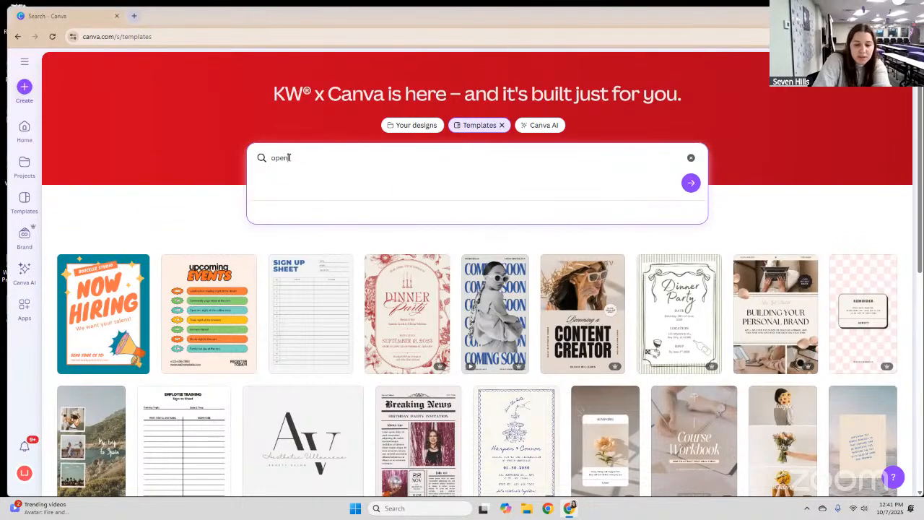
pyautogui.write(' house flyer')
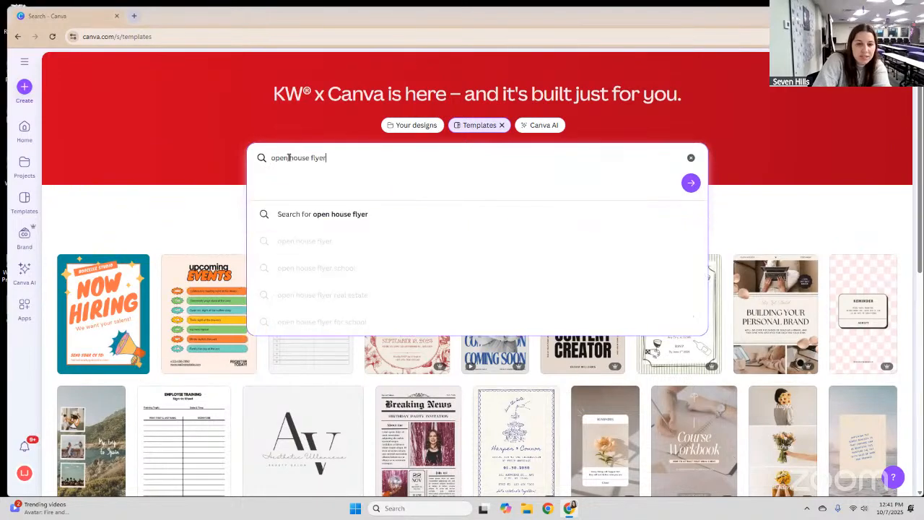
pyautogui.press('Return')
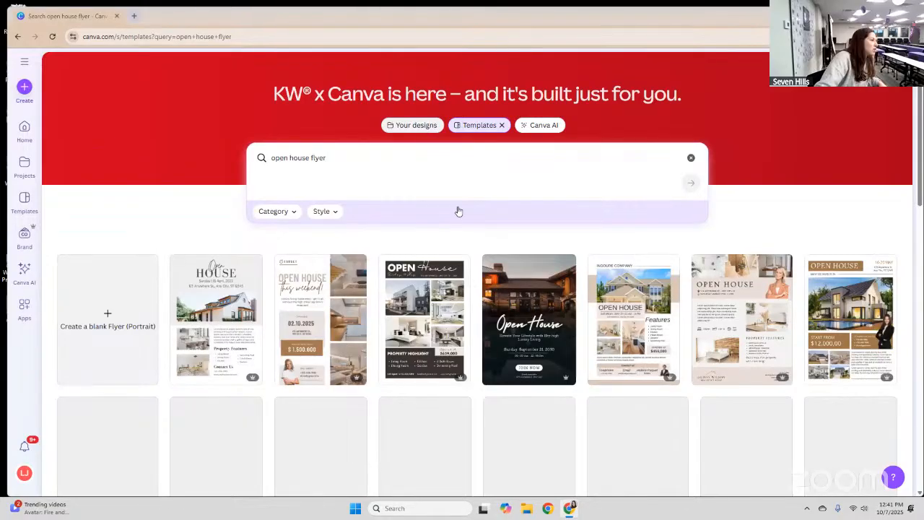
pyautogui.scroll(-1, 457, 209)
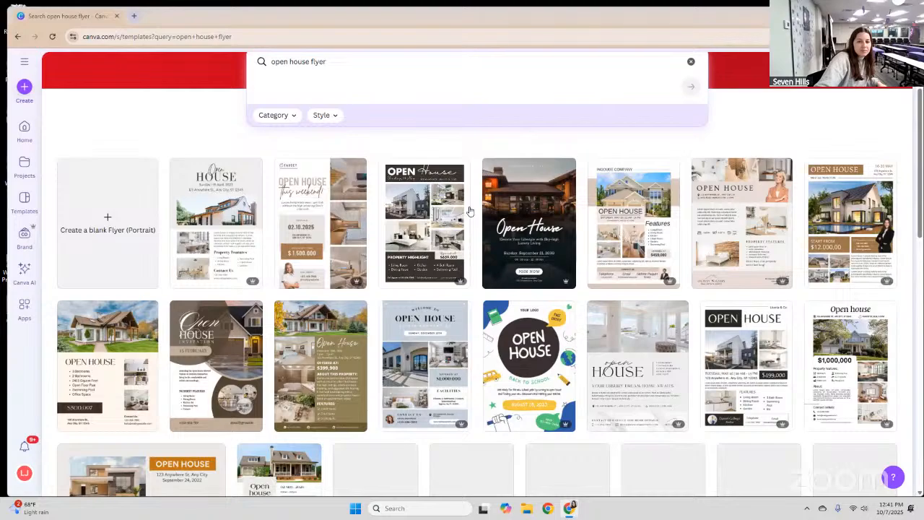
pyautogui.scroll(-3, 469, 211)
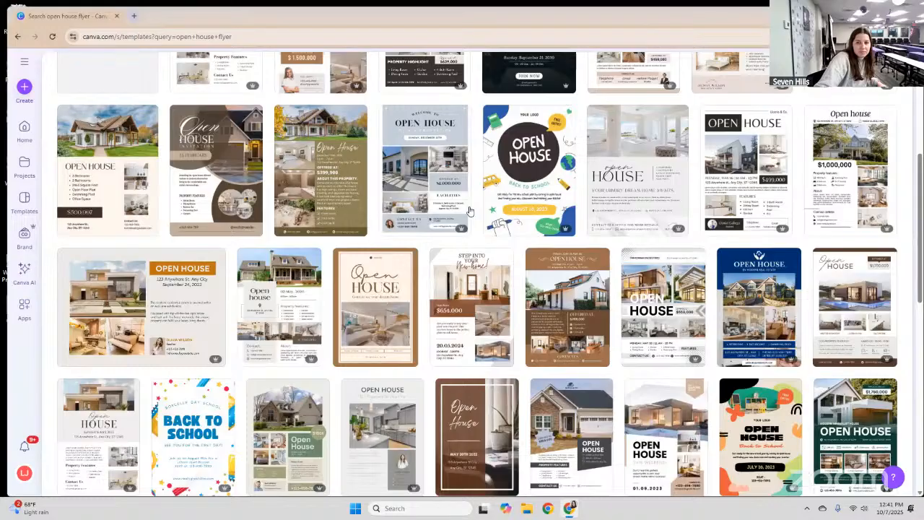
pyautogui.scroll(-5, 313, 207)
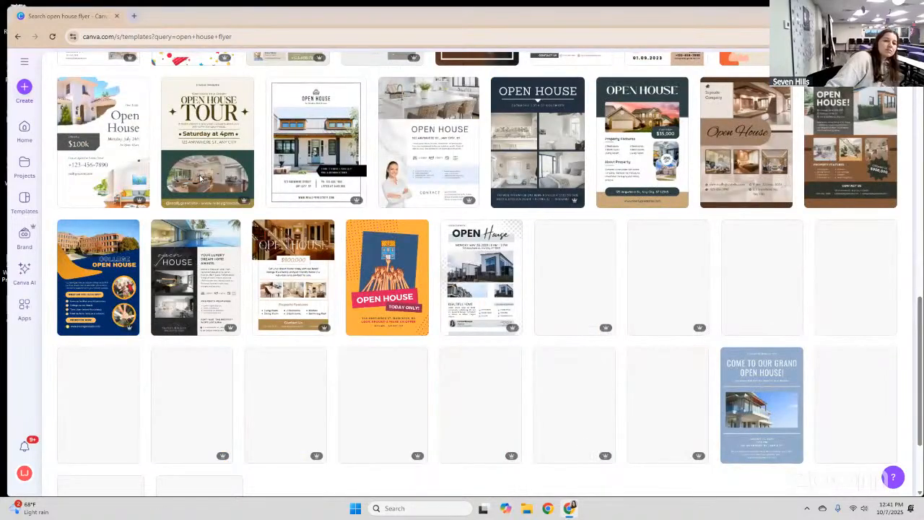
pyautogui.scroll(1, 223, 208)
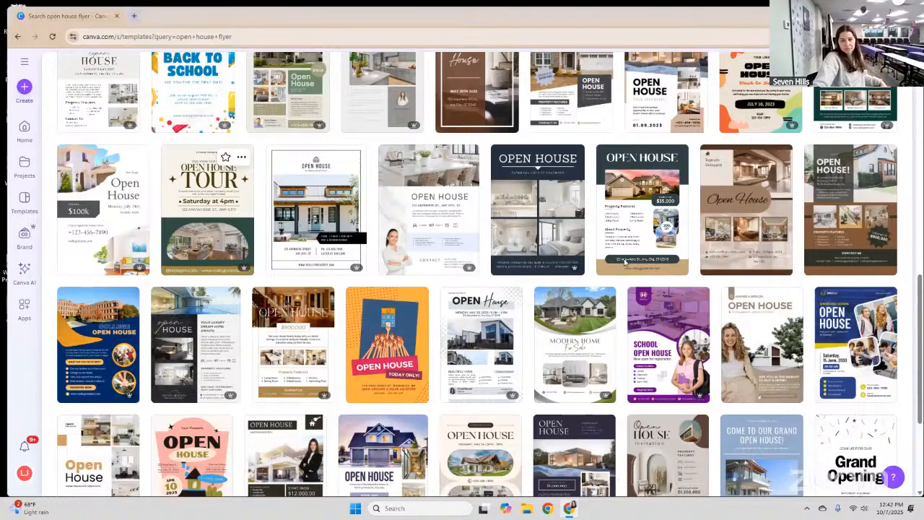
# Open the Cream and Green Simple Open House Party Flyer template.
pyautogui.click(731, 189)
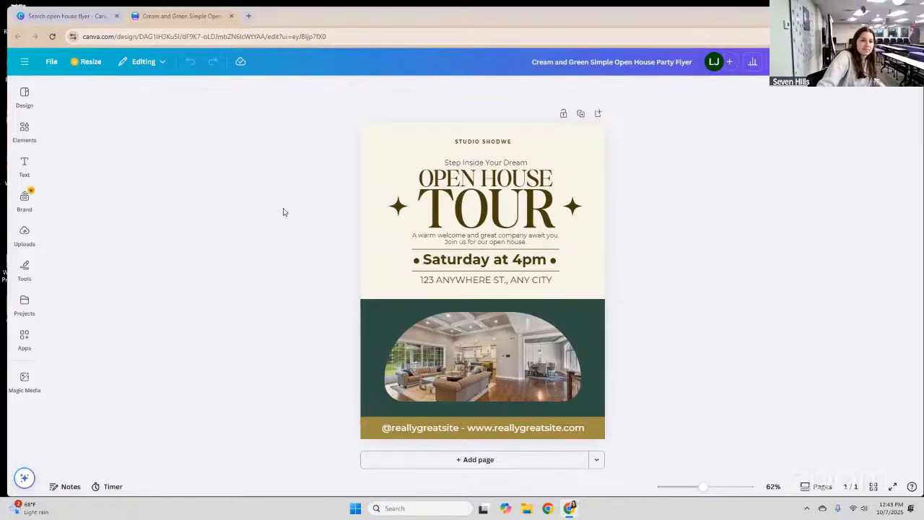
# Make the OPEN HOUSE heading's font size slightly larger.
pyautogui.click(477, 178)
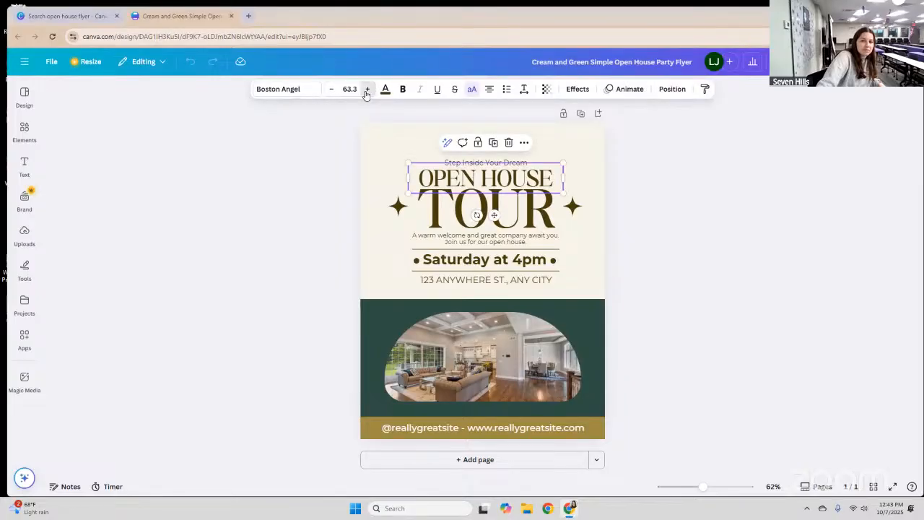
pyautogui.click(367, 89)
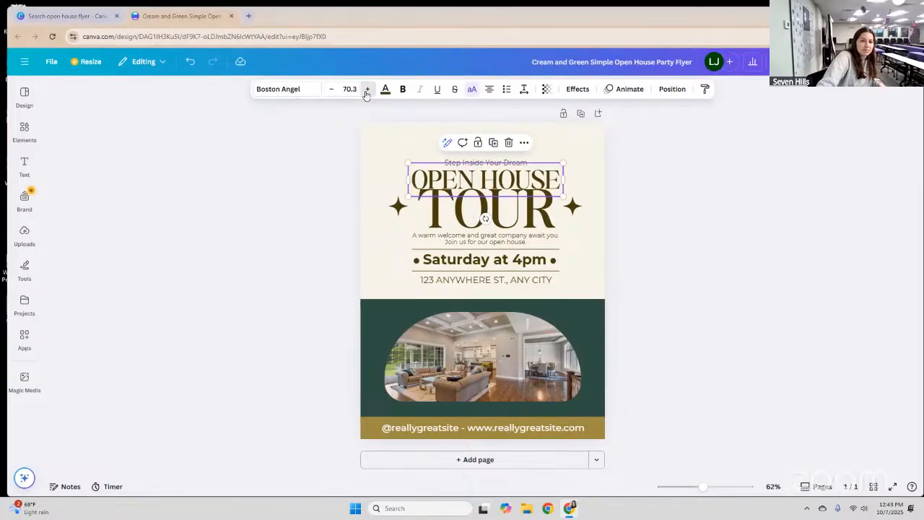
pyautogui.click(367, 90)
pyautogui.click(330, 90)
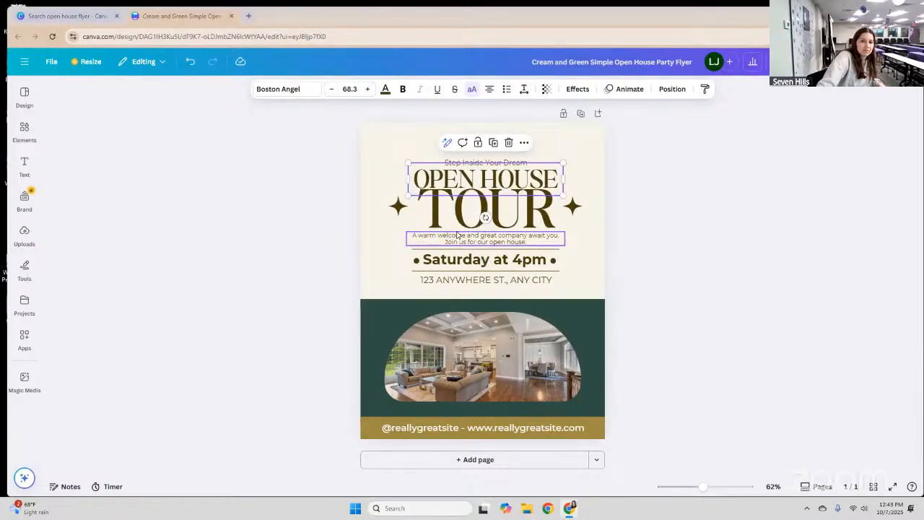
pyautogui.press('Tab')
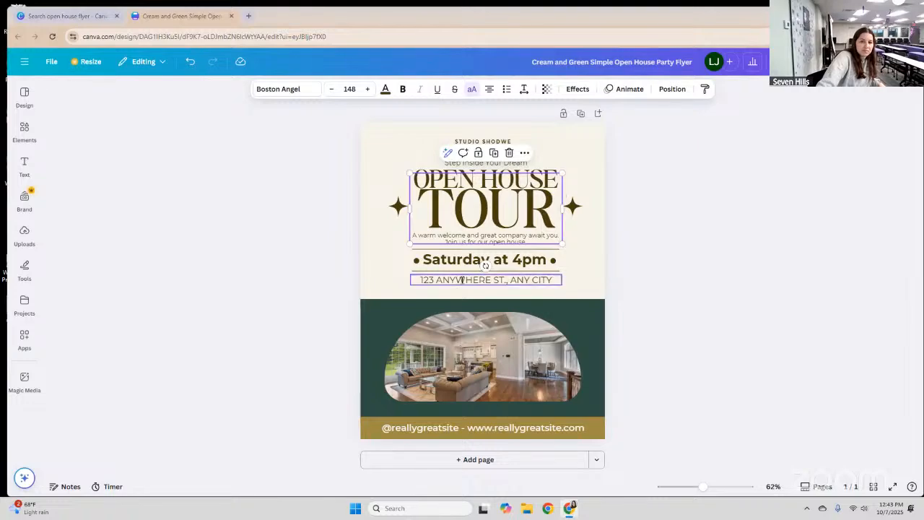
# Replace the placeholder address with the open house's street address.
pyautogui.doubleClick(472, 279)
pyautogui.press('BackSpace')
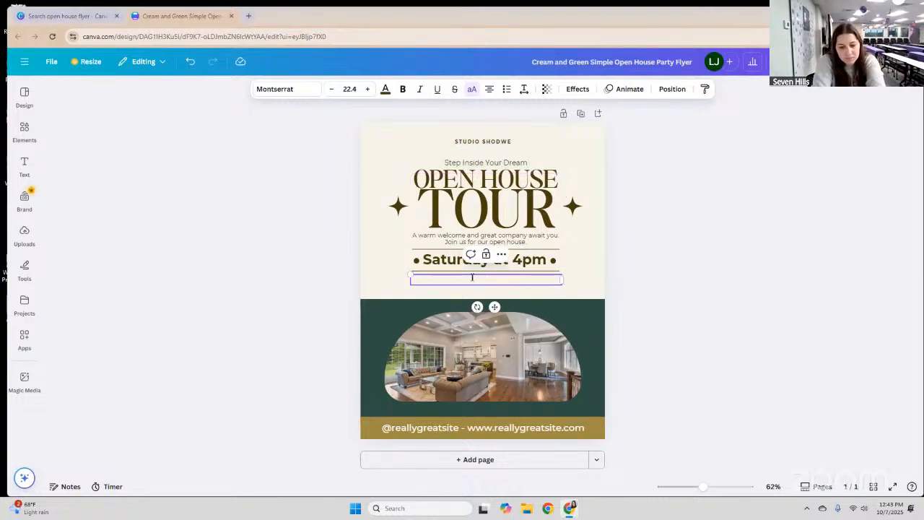
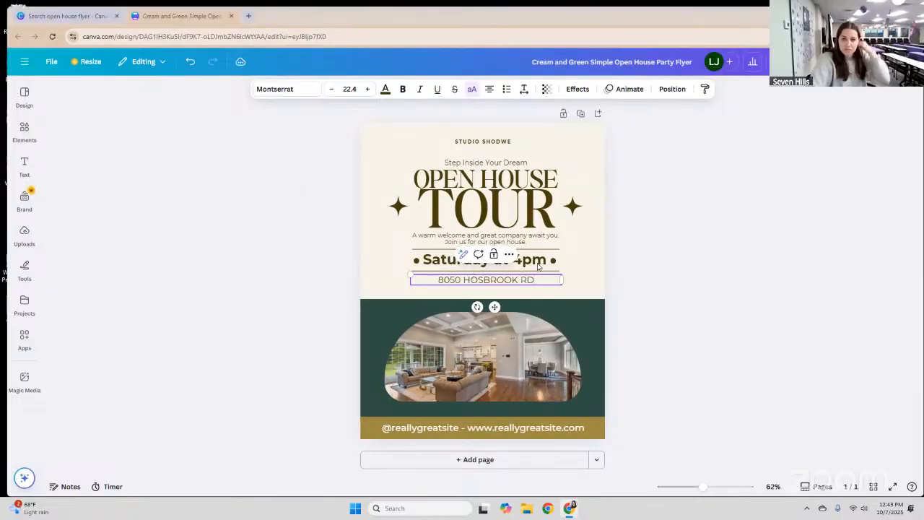
# Change the time text from 'Saturday at 4pm' to 'Saturday at 1pm'.
pyautogui.click(514, 261)
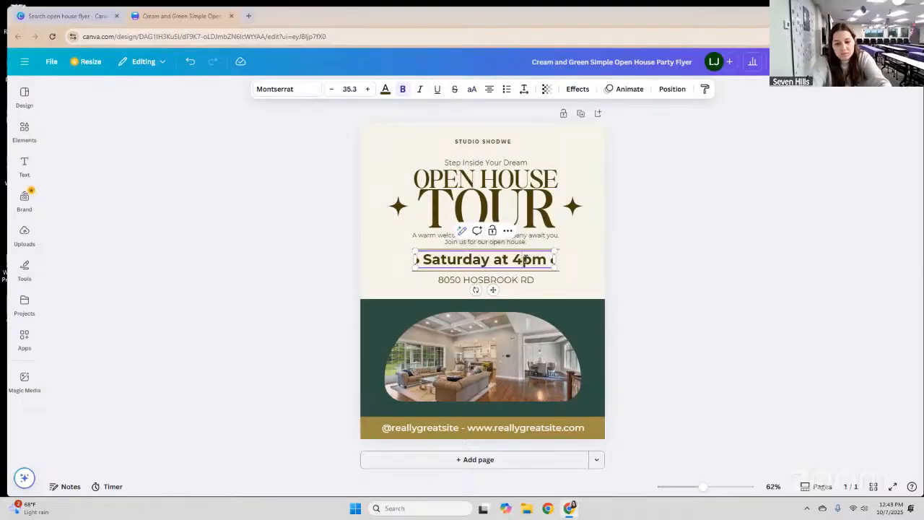
pyautogui.press('BackSpace')
pyautogui.write('1')
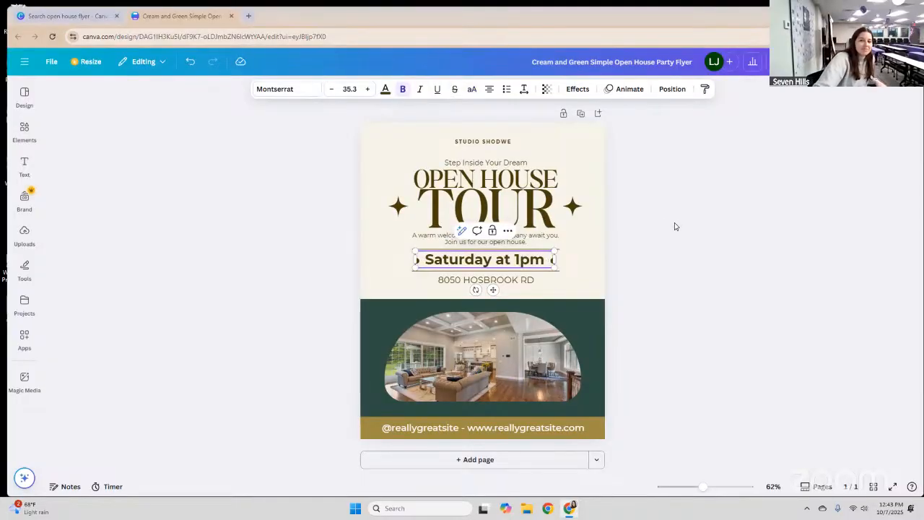
pyautogui.click(636, 353)
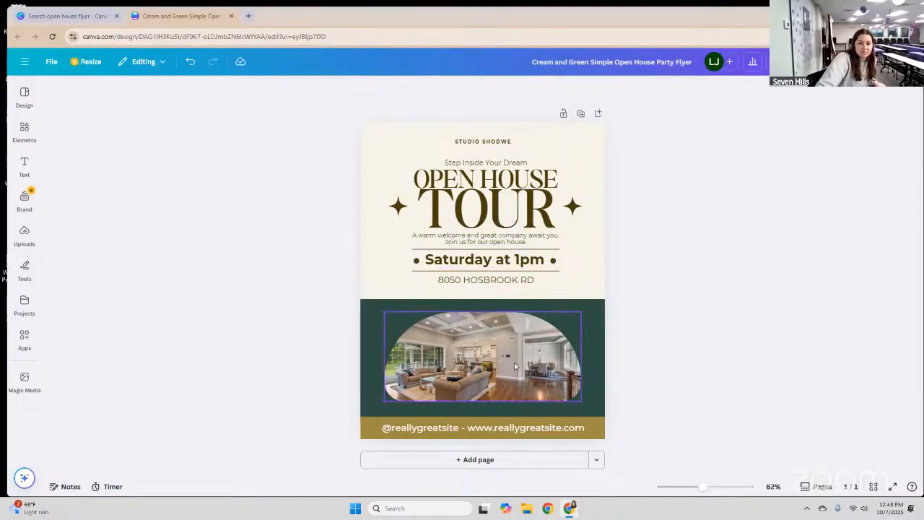
# Delete the living-room photo, leaving the arched frame as an empty placeholder.
pyautogui.click(454, 401)
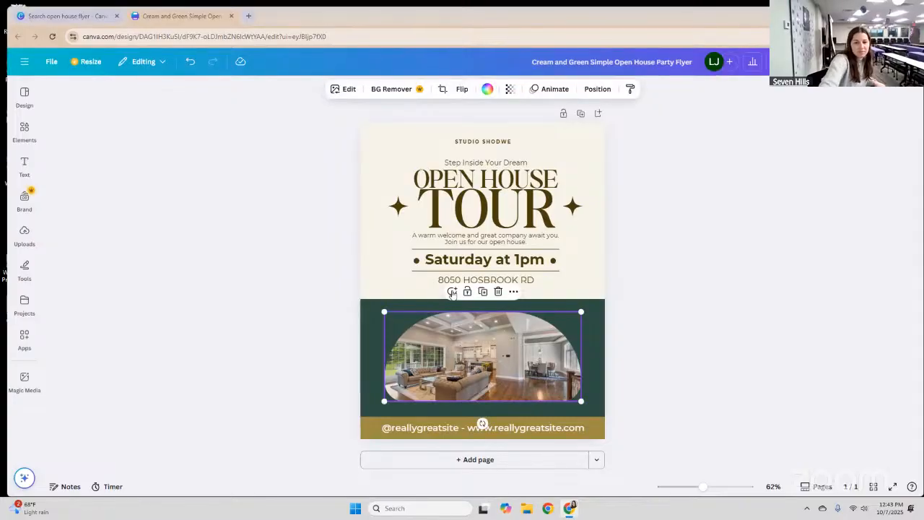
pyautogui.press('Delete')
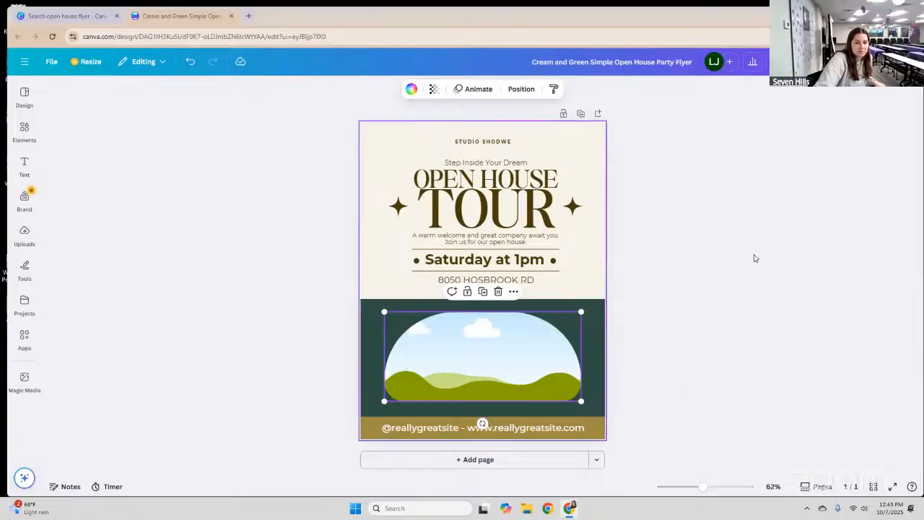
# Return to the first tab's template search results and close the template preview.
pyautogui.click(94, 18)
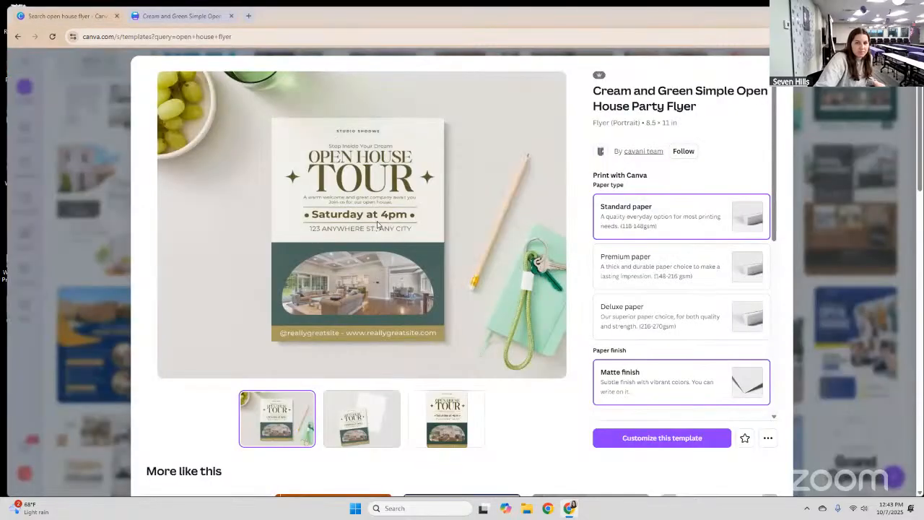
pyautogui.press('Escape')
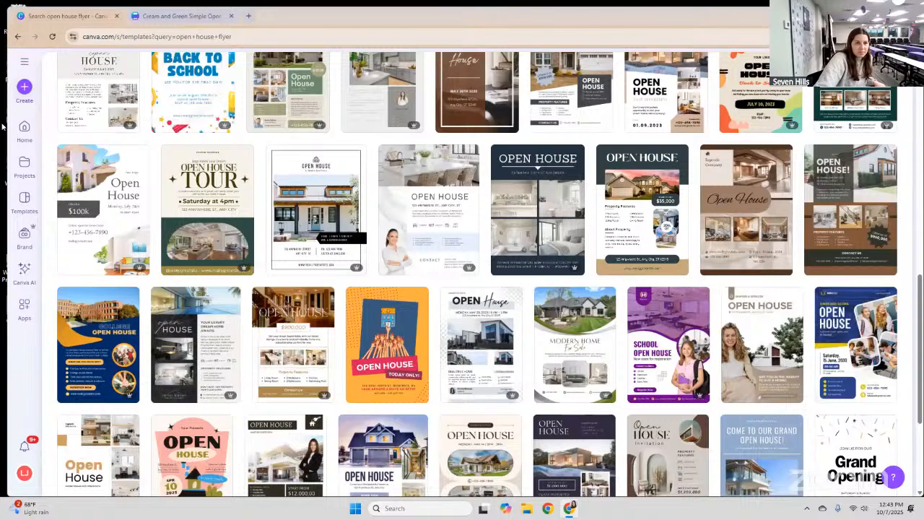
pyautogui.scroll(10, 129, 125)
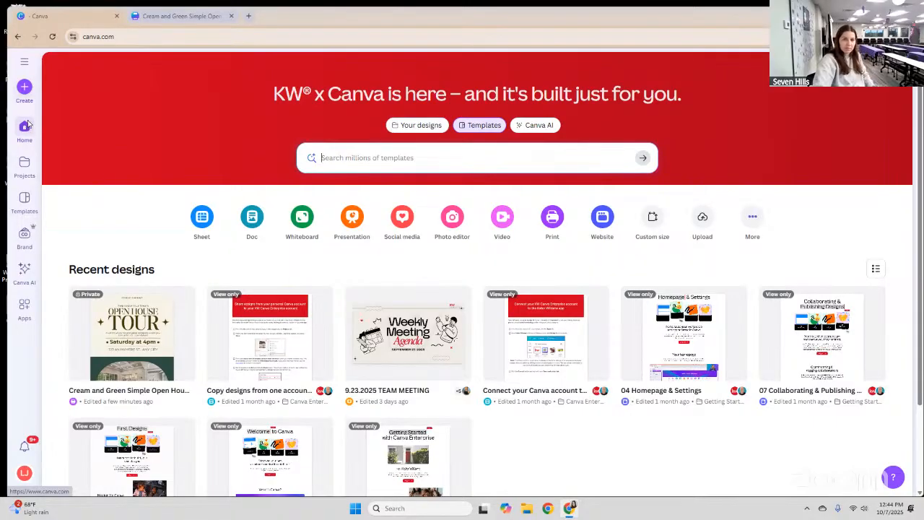
# Go from Projects to the Brand page listing KW brand templates.
pyautogui.click(24, 169)
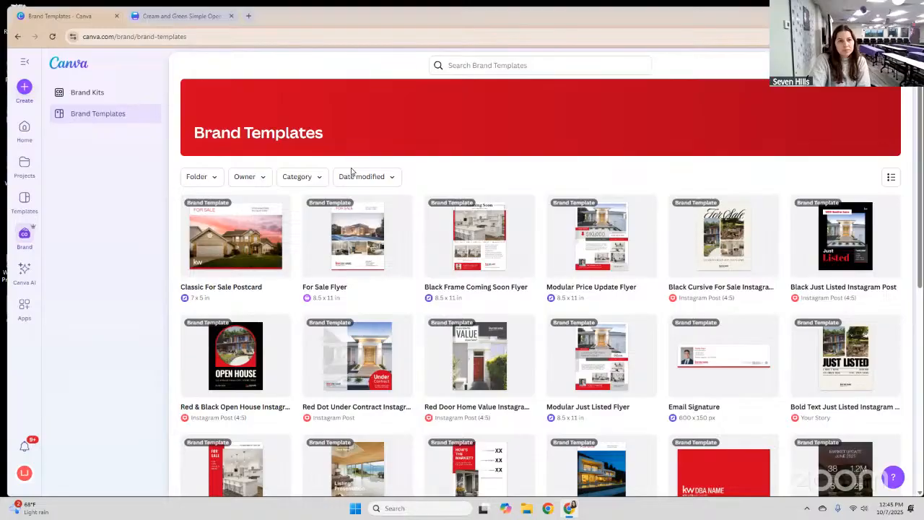
pyautogui.click(87, 93)
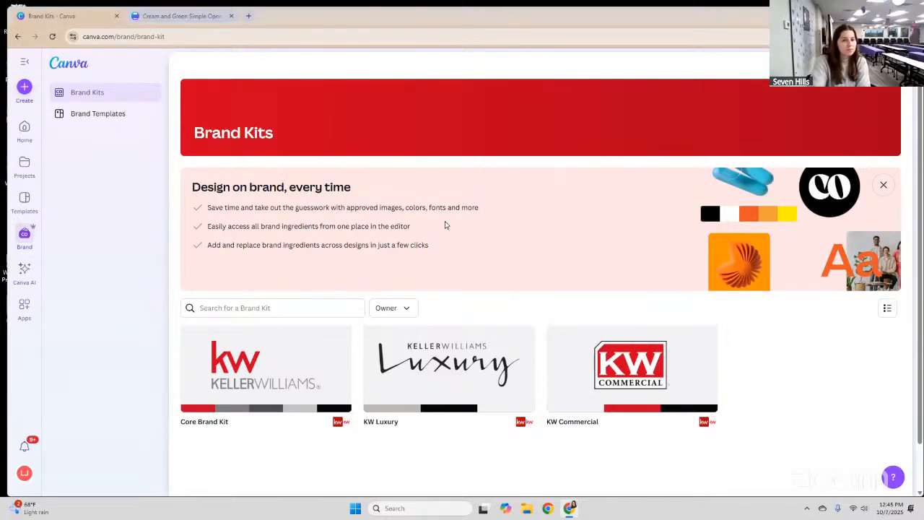
pyautogui.scroll(-1, 373, 402)
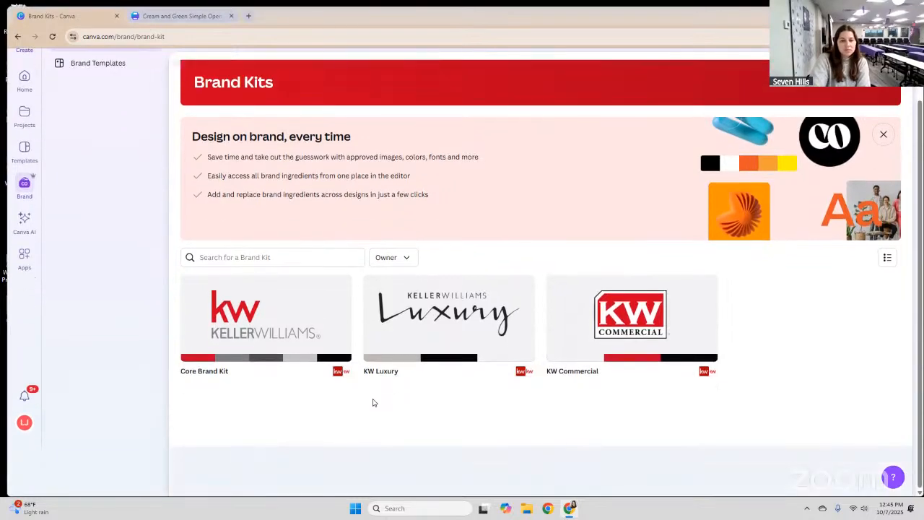
pyautogui.scroll(1, 373, 402)
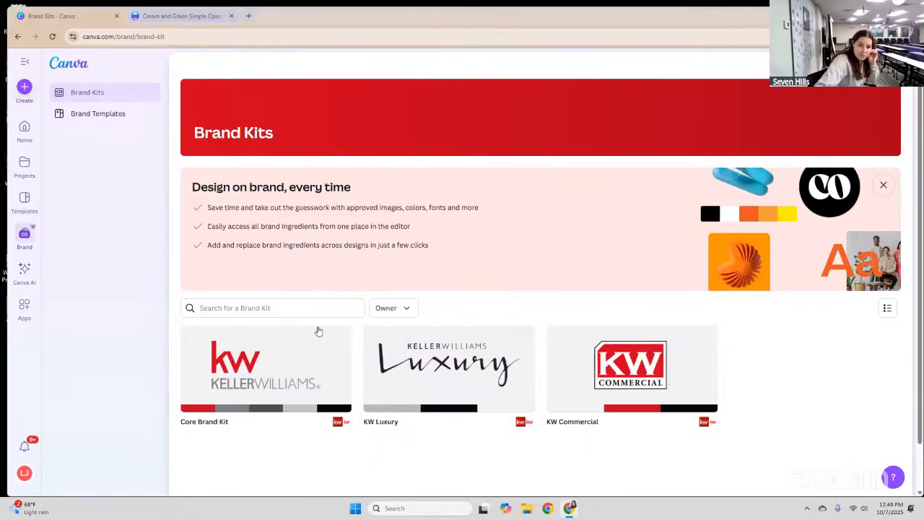
pyautogui.click(399, 311)
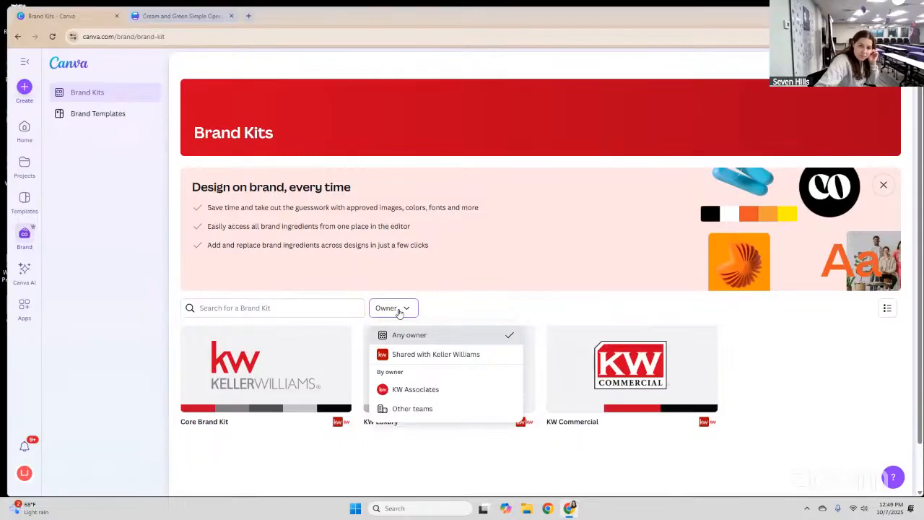
# Dismiss the owner filter unchanged and open the Core Brand Kit card.
pyautogui.click(399, 311)
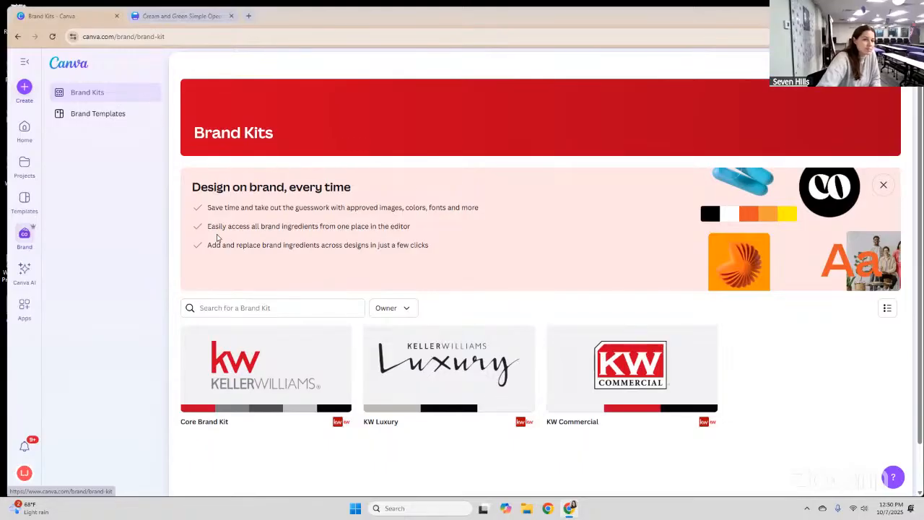
pyautogui.click(284, 355)
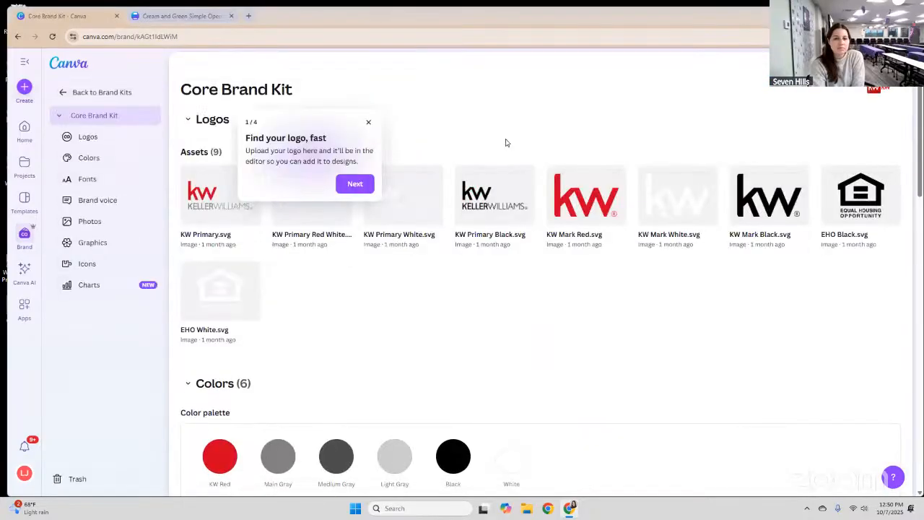
# Dismiss the logo tip and look over the Core Brand Kit's logos, colours and fonts.
pyautogui.click(475, 164)
pyautogui.scroll(-1, 584, 159)
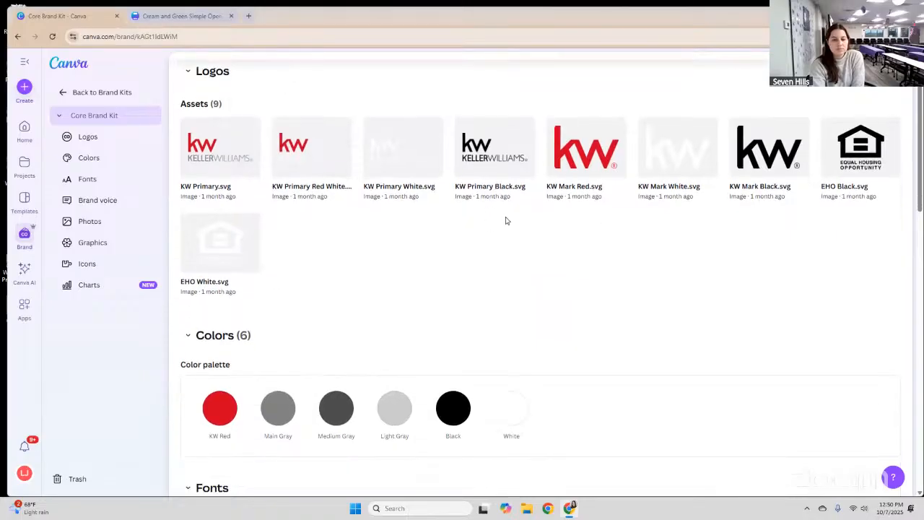
pyautogui.scroll(-3, 505, 220)
pyautogui.scroll(-3, 505, 221)
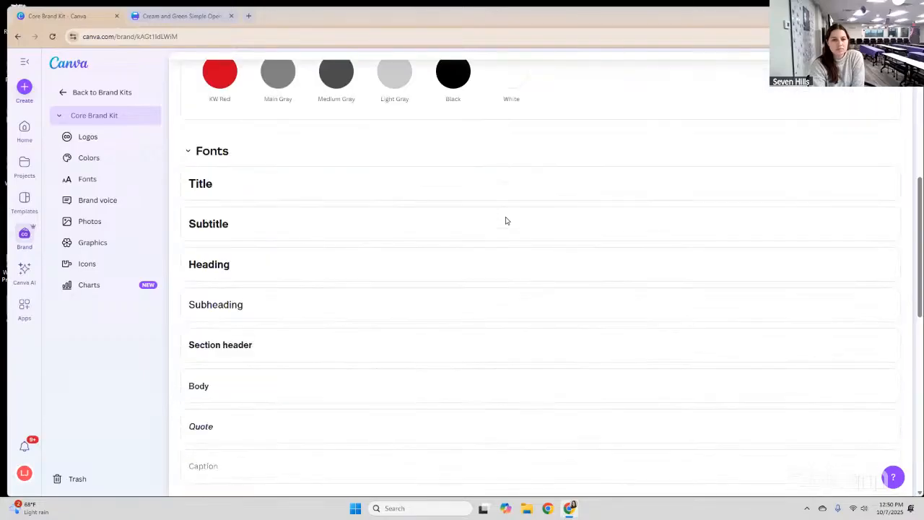
pyautogui.scroll(-3, 505, 220)
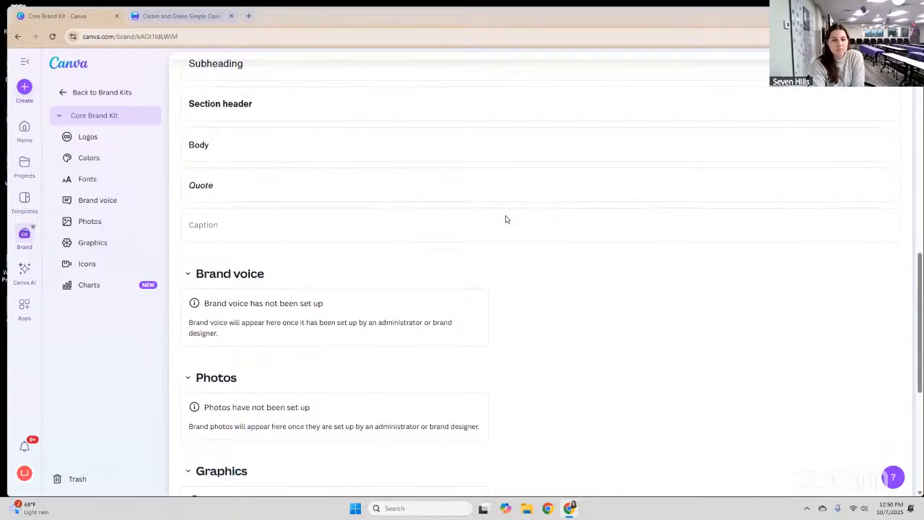
pyautogui.scroll(-1, 506, 220)
pyautogui.scroll(15, 506, 219)
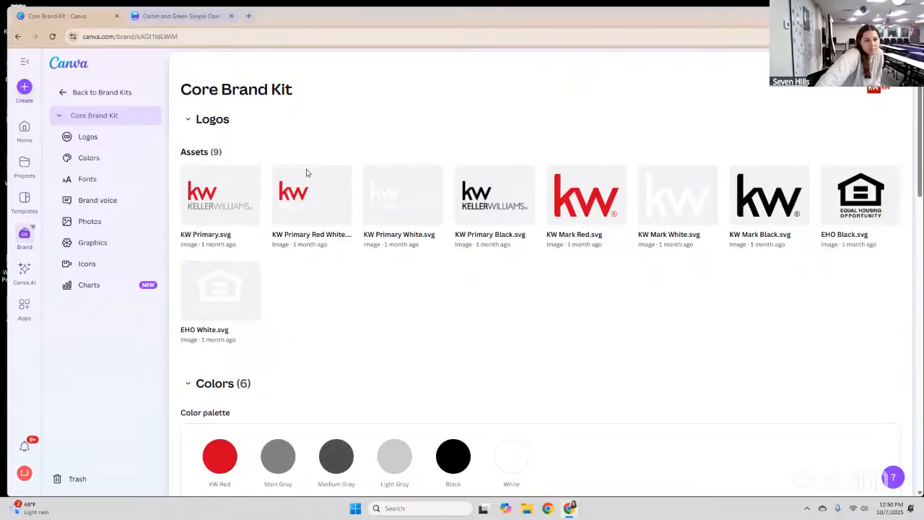
pyautogui.scroll(-3, 289, 242)
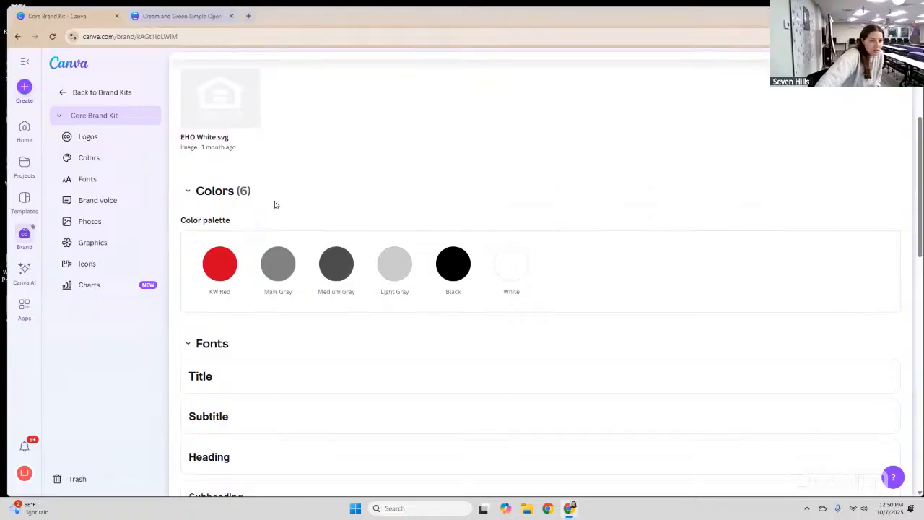
pyautogui.scroll(3, 274, 200)
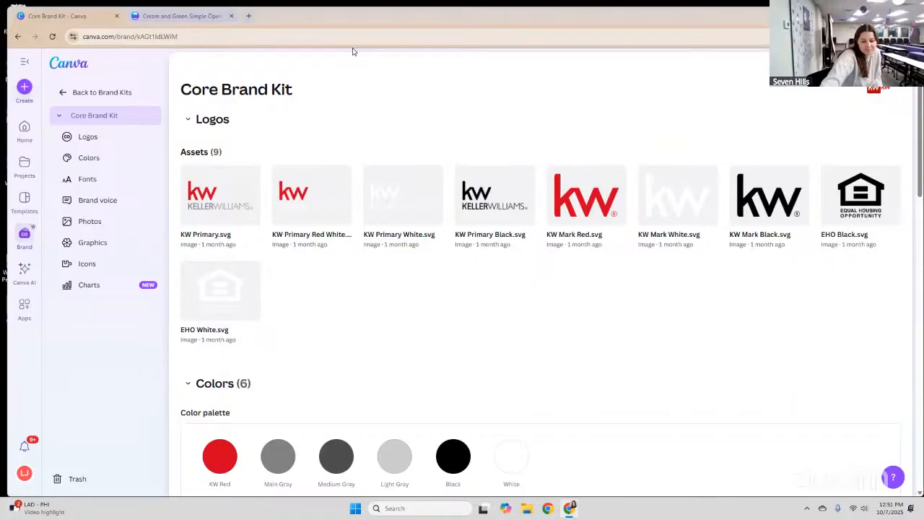
# From the Home page, bring up the Social media design types in Create a design.
pyautogui.click(24, 130)
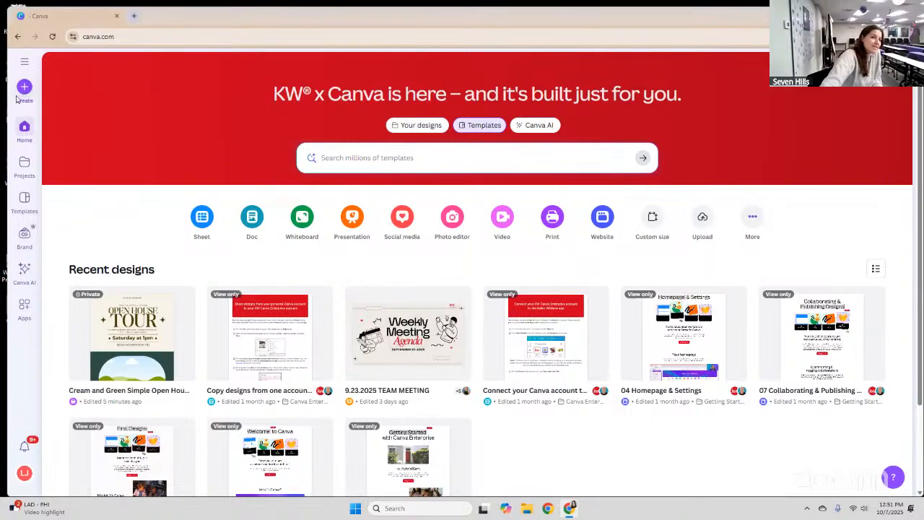
pyautogui.click(24, 86)
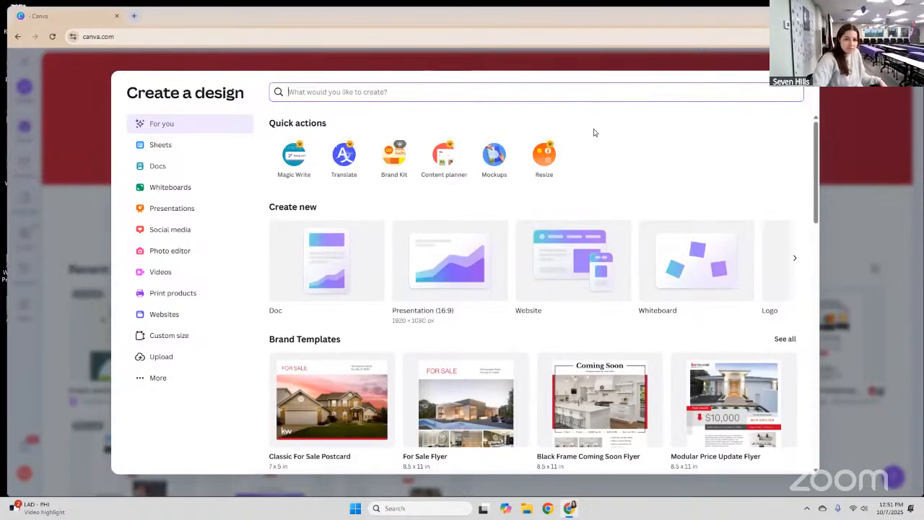
pyautogui.click(683, 111)
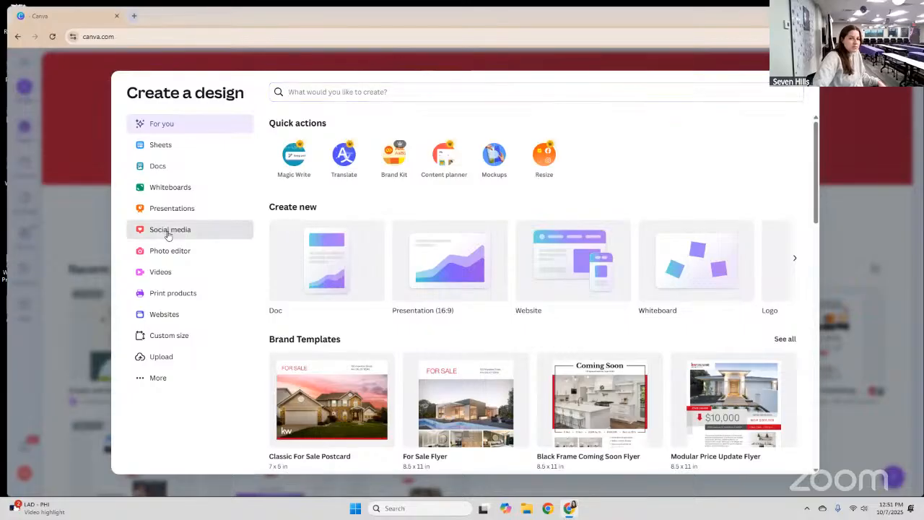
pyautogui.click(169, 232)
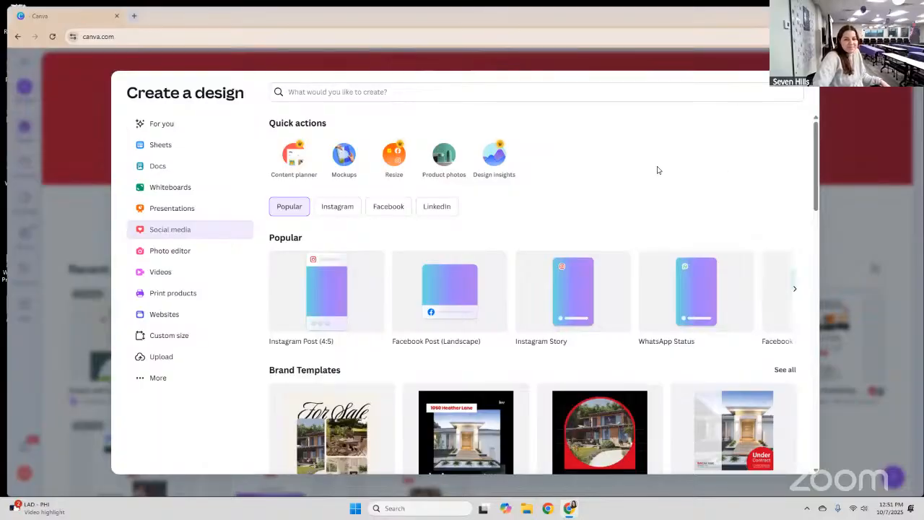
pyautogui.scroll(-2, 621, 165)
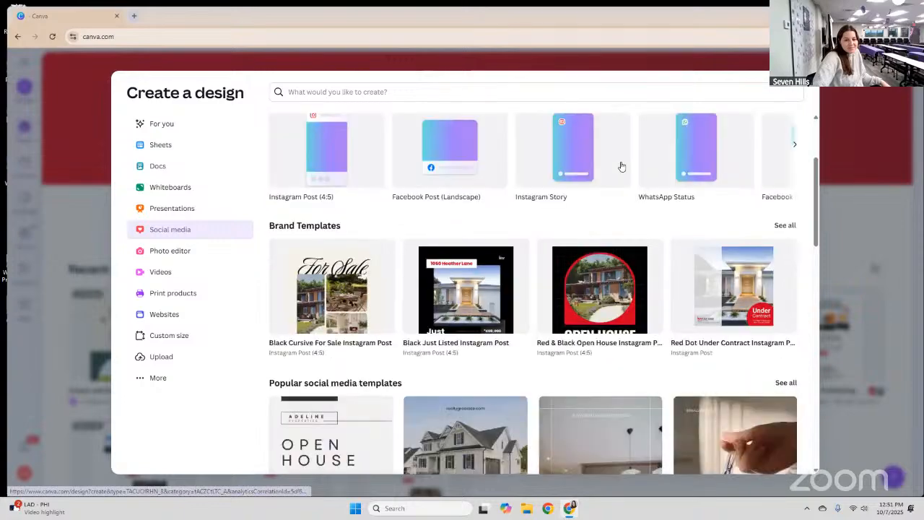
pyautogui.scroll(2, 621, 165)
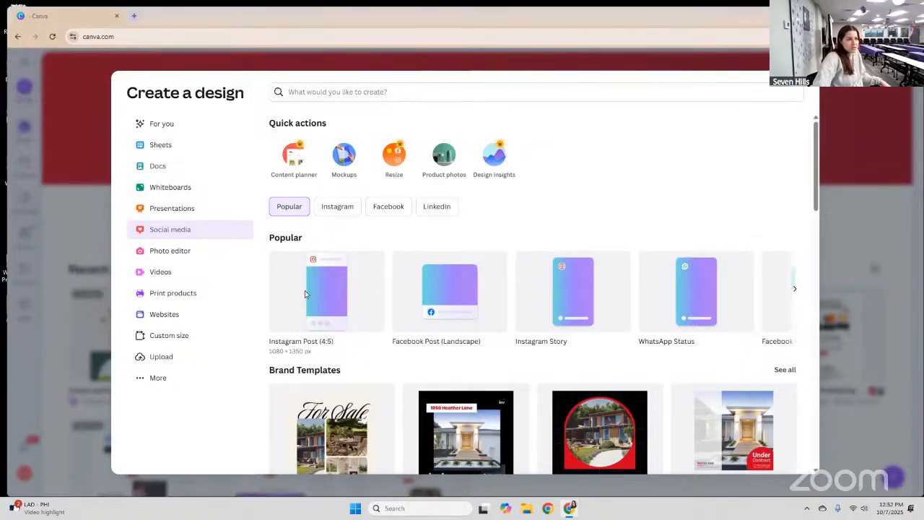
# Create a blank Instagram Post (4:5) design at 1080 × 1350 px.
pyautogui.click(323, 293)
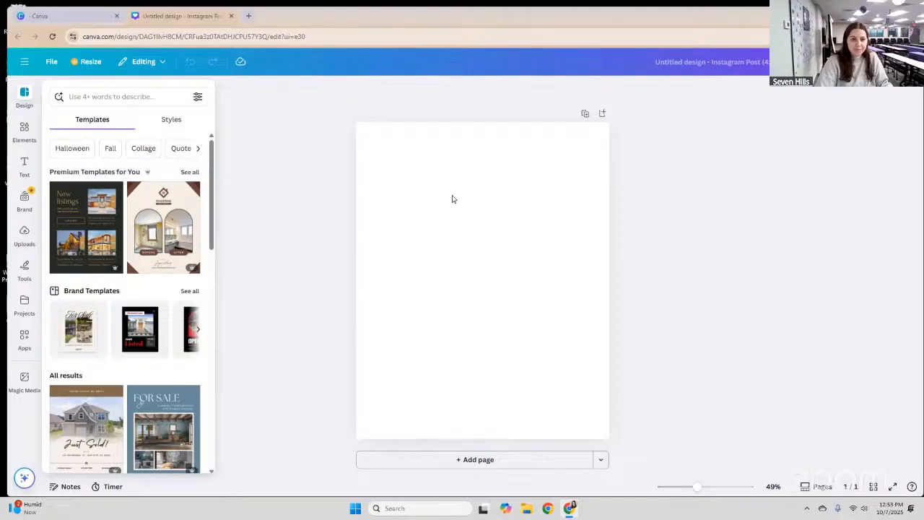
pyautogui.click(21, 166)
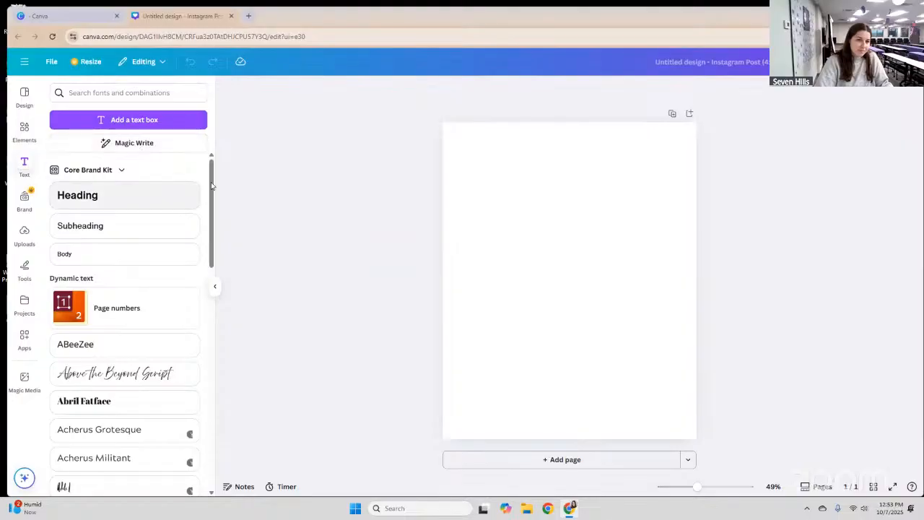
pyautogui.scroll(-1, 211, 201)
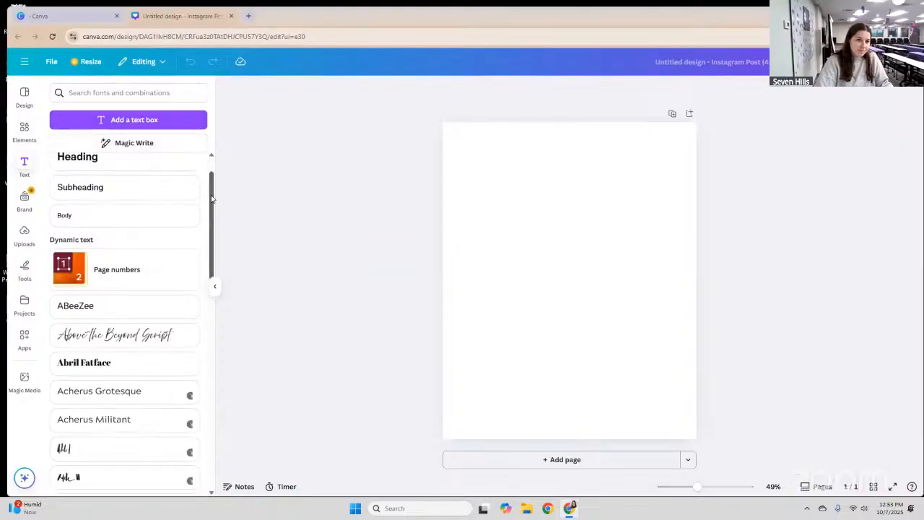
pyautogui.scroll(1, 211, 194)
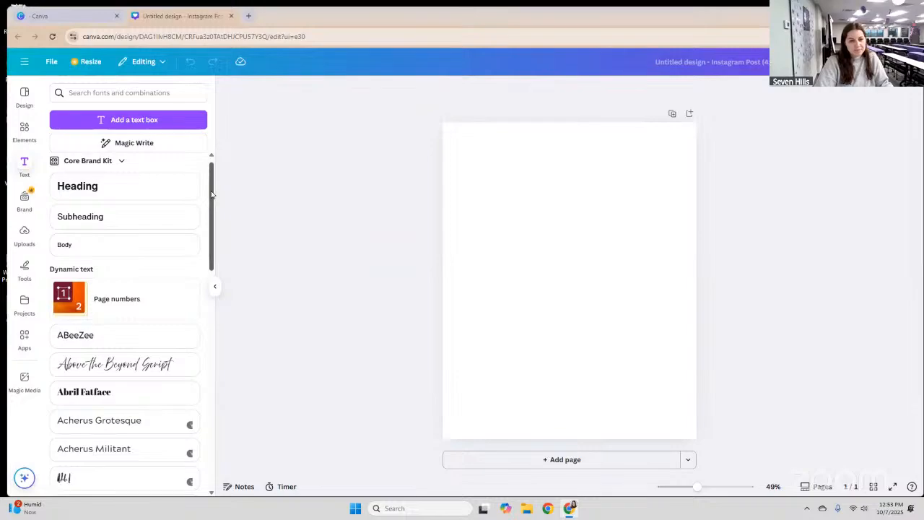
pyautogui.scroll(-1, 211, 202)
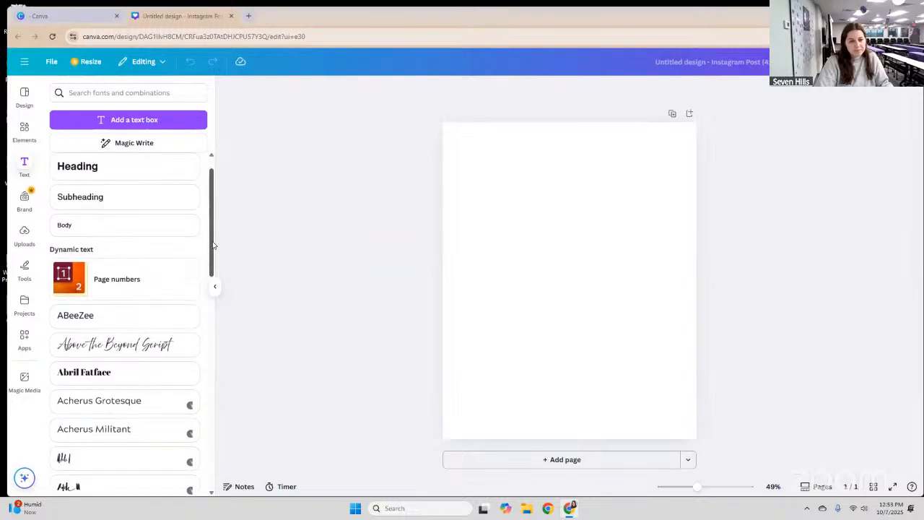
pyautogui.scroll(-3, 212, 286)
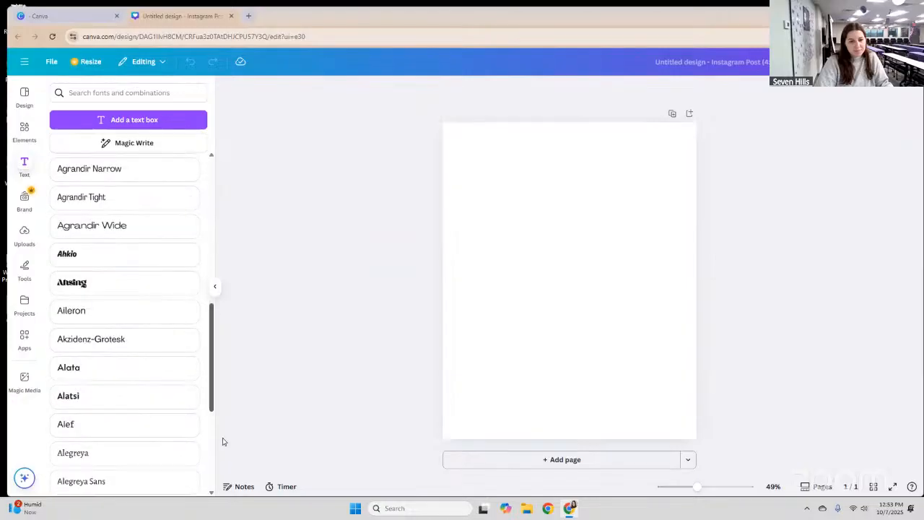
pyautogui.scroll(-3, 224, 419)
pyautogui.scroll(-3, 225, 390)
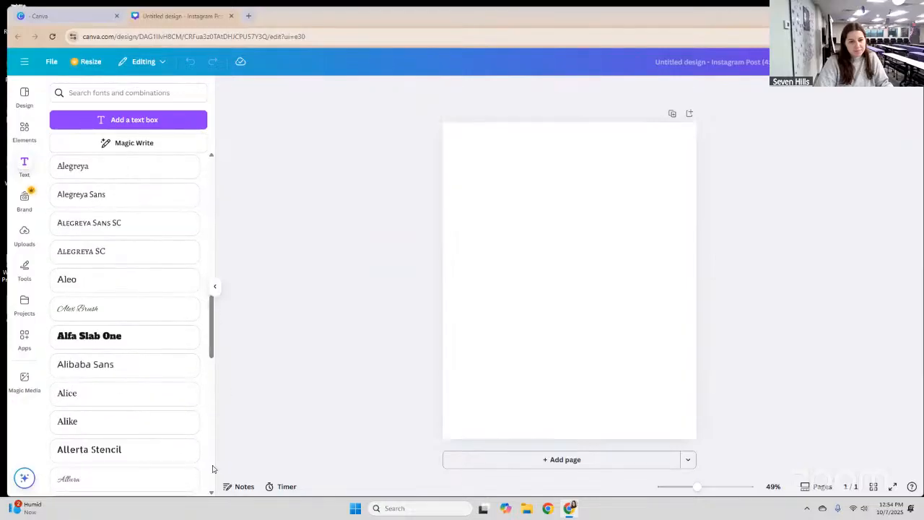
pyautogui.scroll(-1, 219, 357)
pyautogui.scroll(-10, 212, 361)
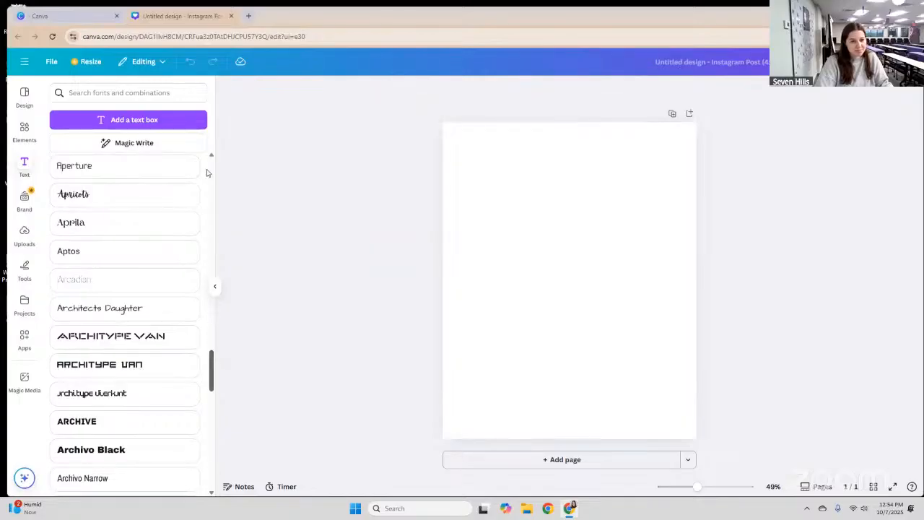
pyautogui.scroll(-10, 206, 173)
pyautogui.moveTo(206, 173); pyautogui.dragTo(233, 142)
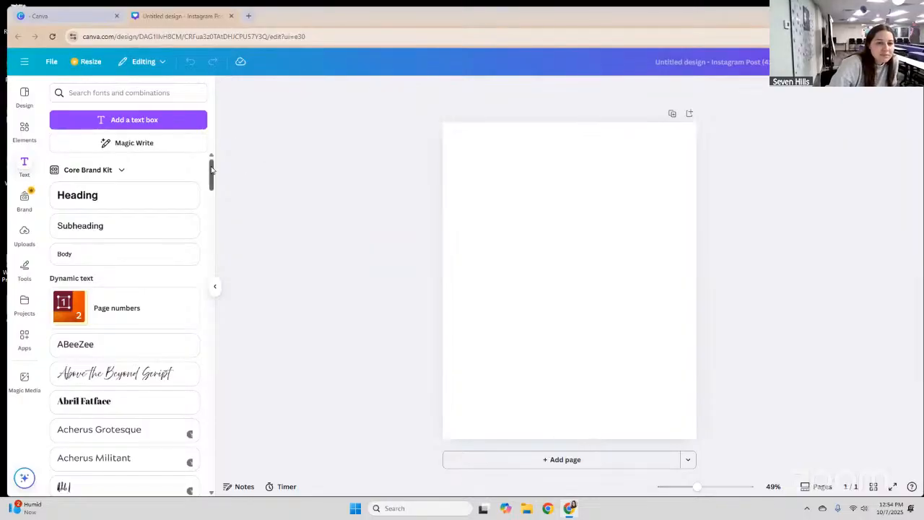
# Add a default 'Your paragraph text' box to the page centre, ready for editing.
pyautogui.click(522, 186)
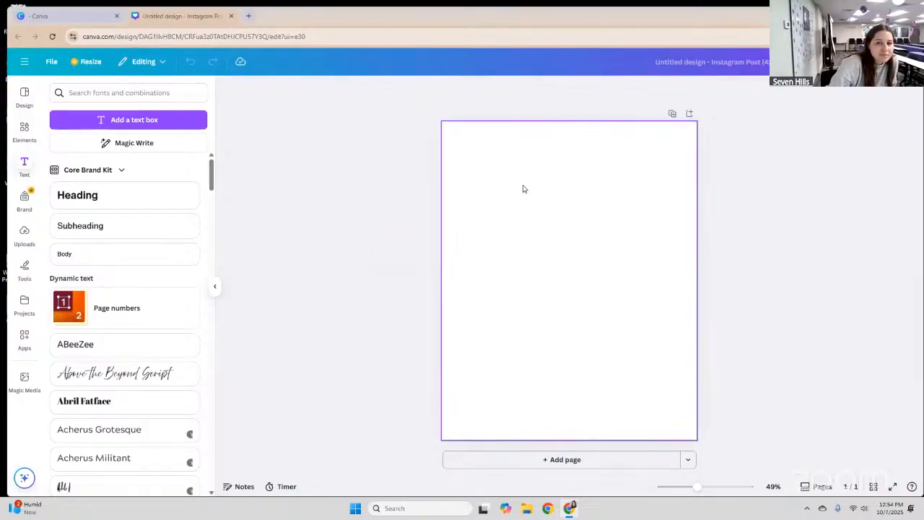
pyautogui.click(557, 185)
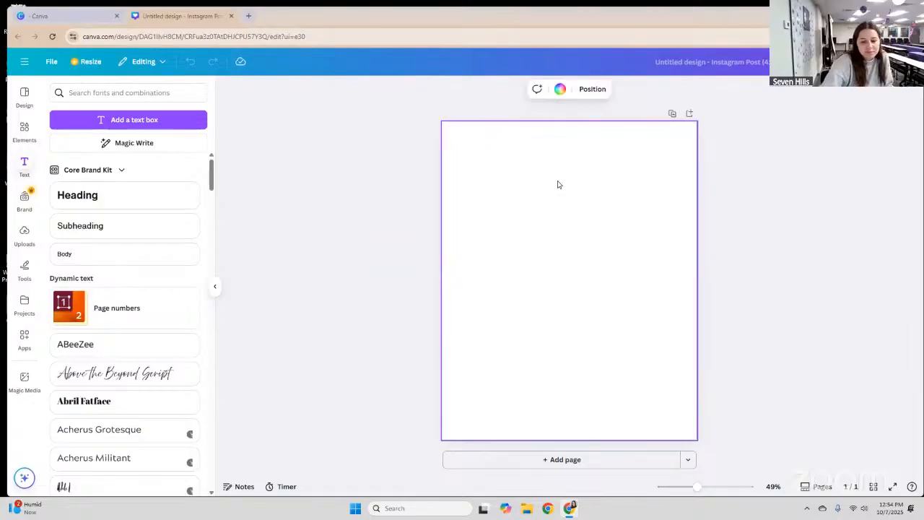
pyautogui.press('t')
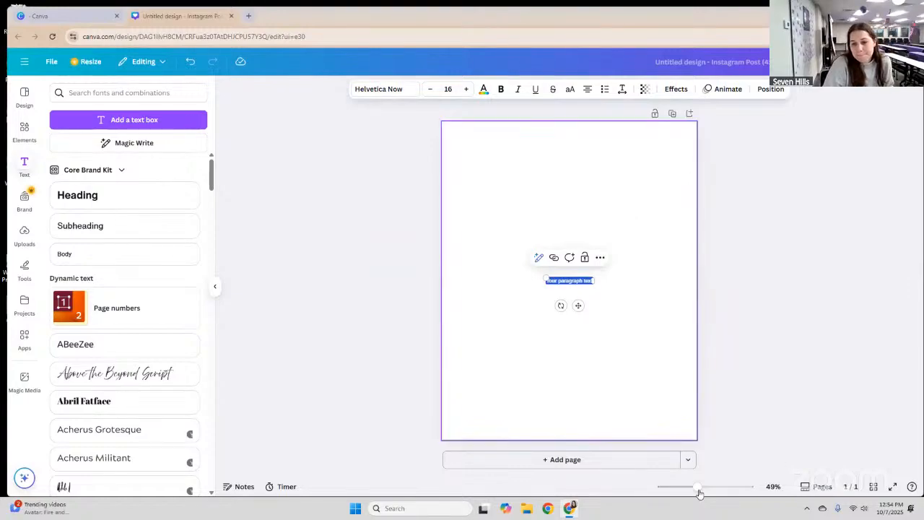
pyautogui.moveTo(699, 487); pyautogui.dragTo(705, 488)
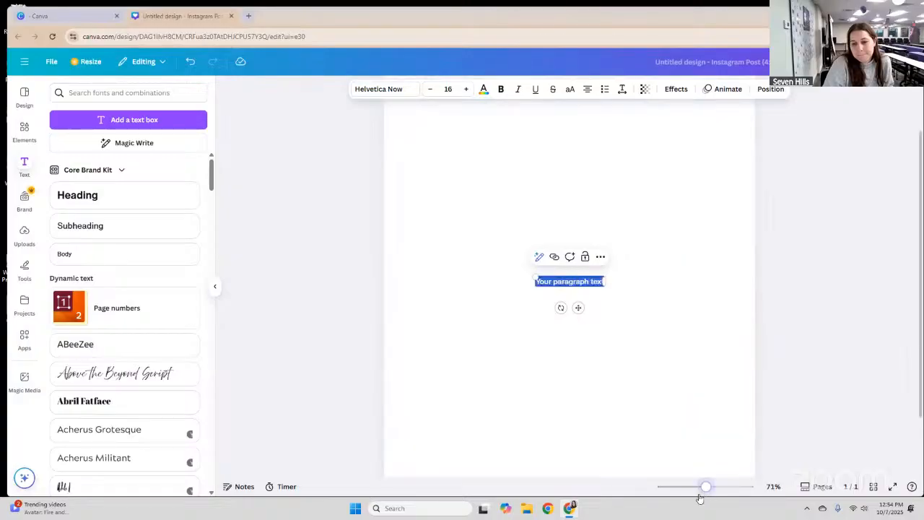
pyautogui.click(699, 494)
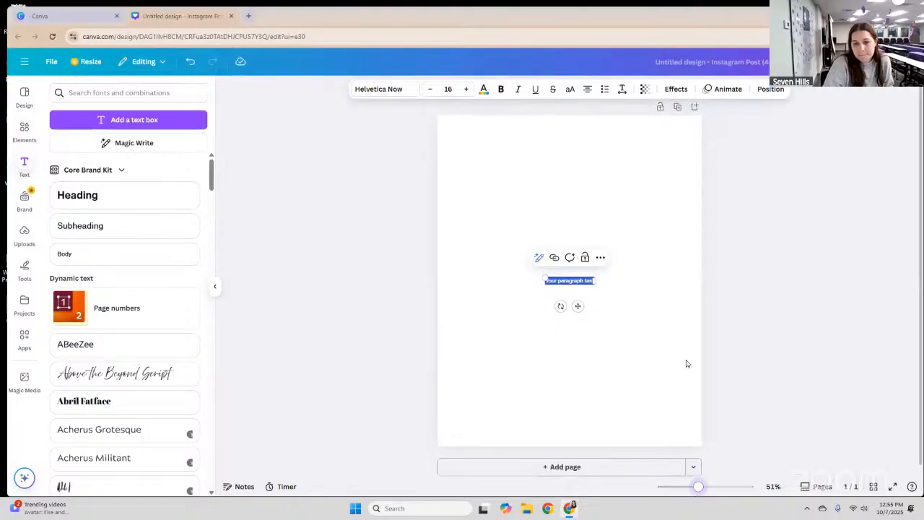
pyautogui.click(686, 332)
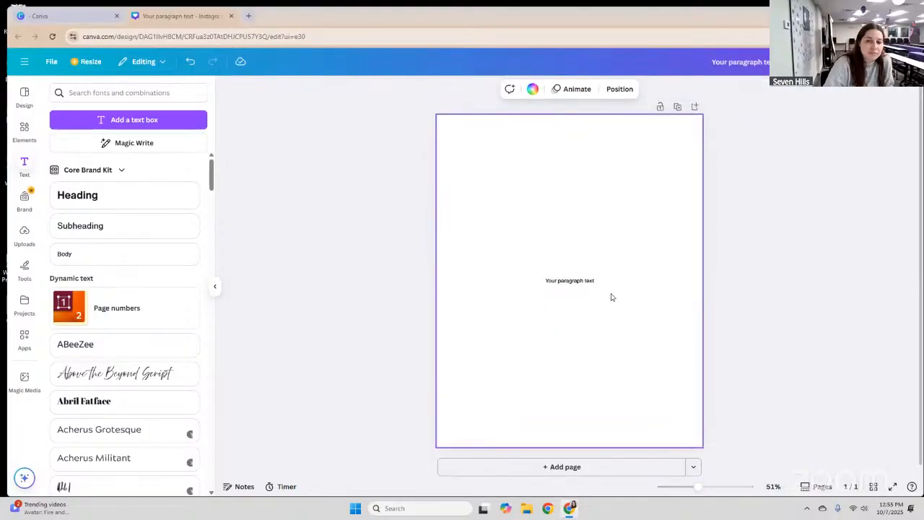
pyautogui.press('t')
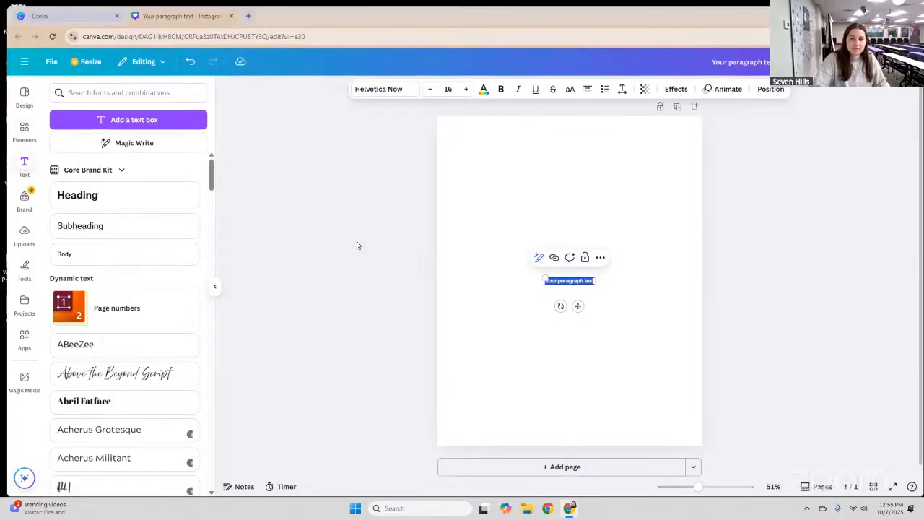
# Replace the text box wording with 'Insert text here', correcting the typos.
pyautogui.write('a')
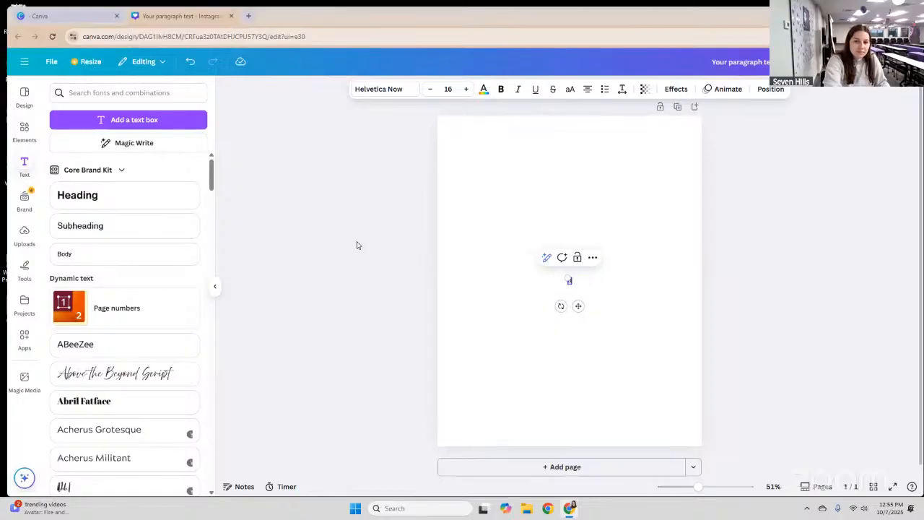
pyautogui.write('ffirm')
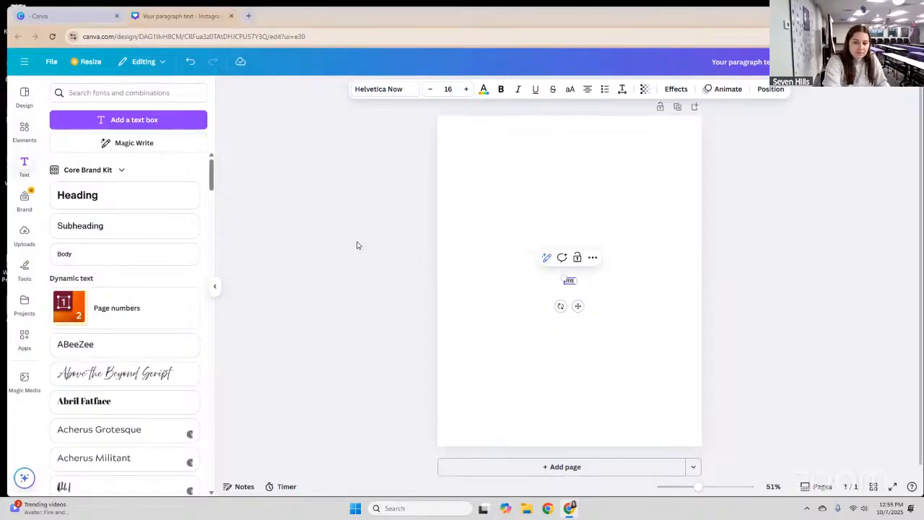
pyautogui.write('tttttttttttttttttttt')
pyautogui.press('BackSpace')
pyautogui.press('BackSpace')
pyautogui.press('BackSpace')
pyautogui.press('BackSpace')
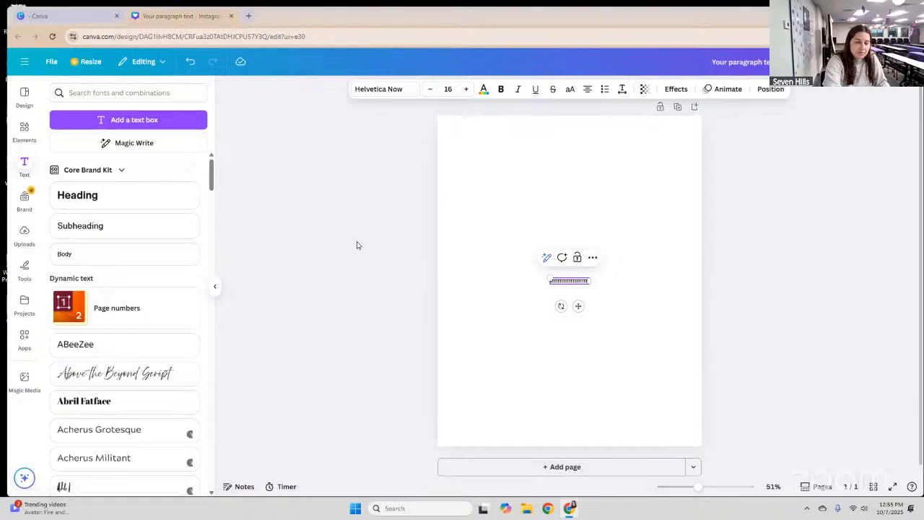
pyautogui.press('BackSpace')
pyautogui.press('BackSpace')
pyautogui.press('BackSpace')
pyautogui.press('BackSpace')
pyautogui.press('BackSpace')
pyautogui.press('BackSpace')
pyautogui.press('BackSpace')
pyautogui.press('BackSpace')
pyautogui.press('BackSpace')
pyautogui.press('BackSpace')
pyautogui.press('BackSpace')
pyautogui.press('BackSpace')
pyautogui.press('BackSpace')
pyautogui.press('BackSpace')
pyautogui.press('BackSpace')
pyautogui.press('BackSpace')
pyautogui.press('BackSpace')
pyautogui.press('BackSpace')
pyautogui.press('BackSpace')
pyautogui.press('BackSpace')
pyautogui.press('BackSpace')
pyautogui.press('BackSpace')
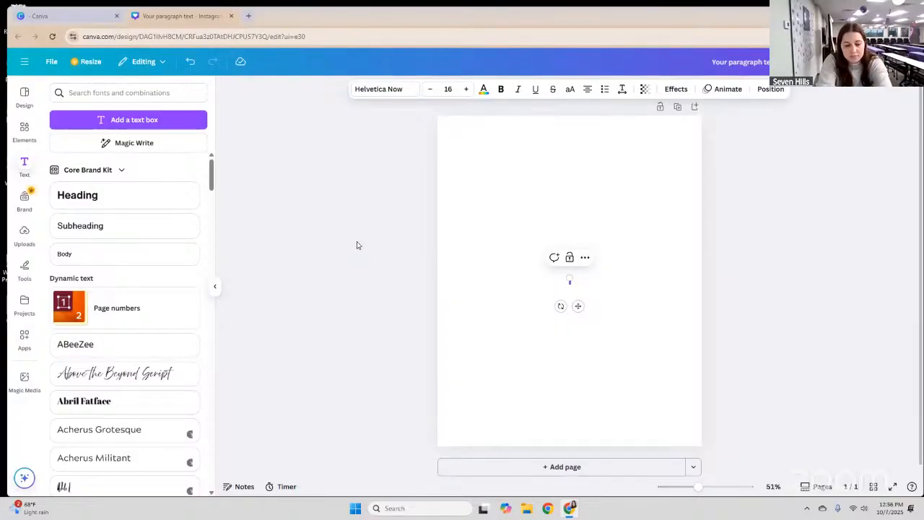
pyautogui.write('writ')
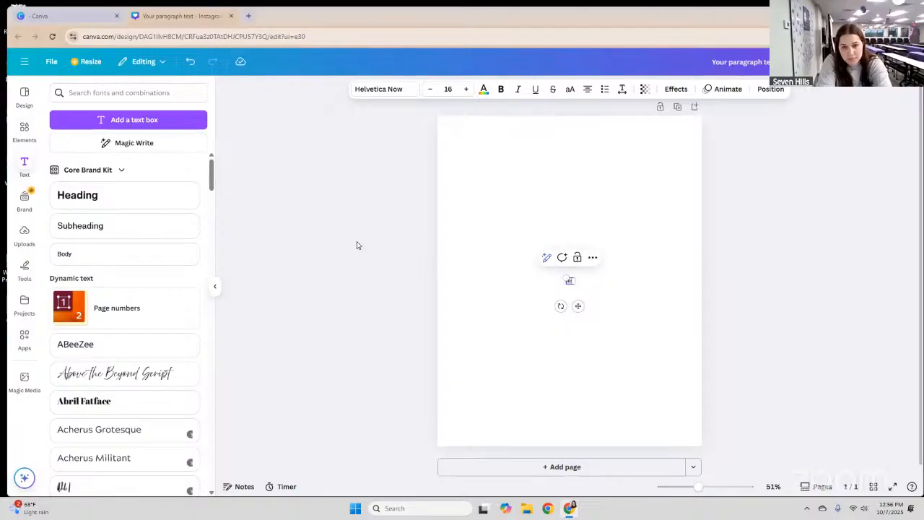
pyautogui.write('ert')
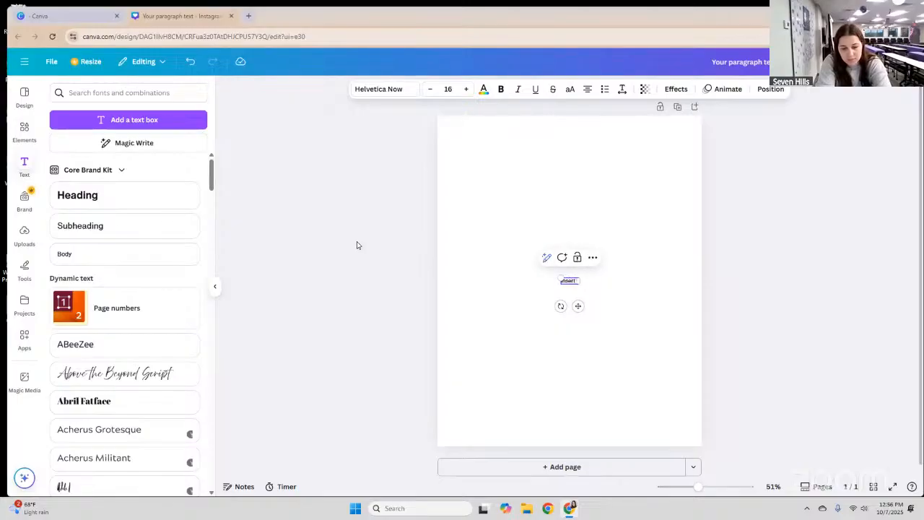
pyautogui.write(' tTEXT HERE')
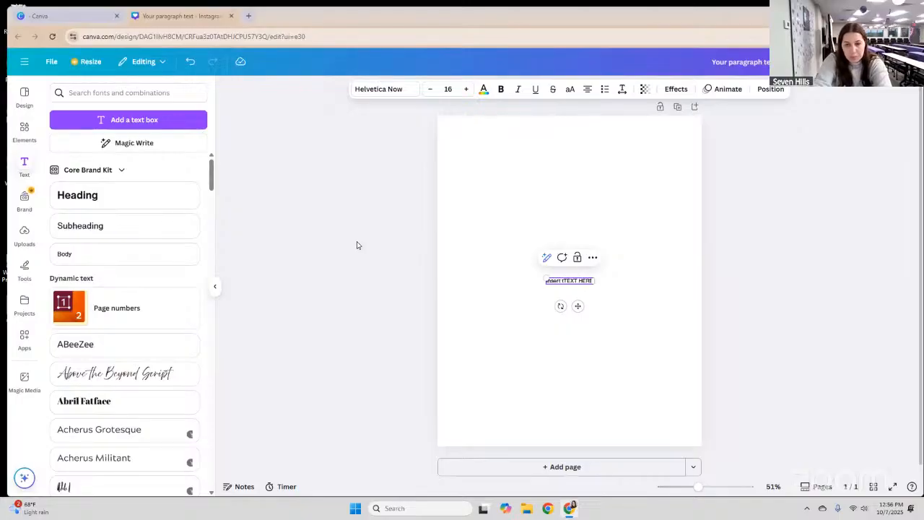
pyautogui.press('BackSpace')
pyautogui.press('BackSpace')
pyautogui.press('BackSpace')
pyautogui.press('BackSpace')
pyautogui.press('BackSpace')
pyautogui.press('BackSpace')
pyautogui.press('BackSpace')
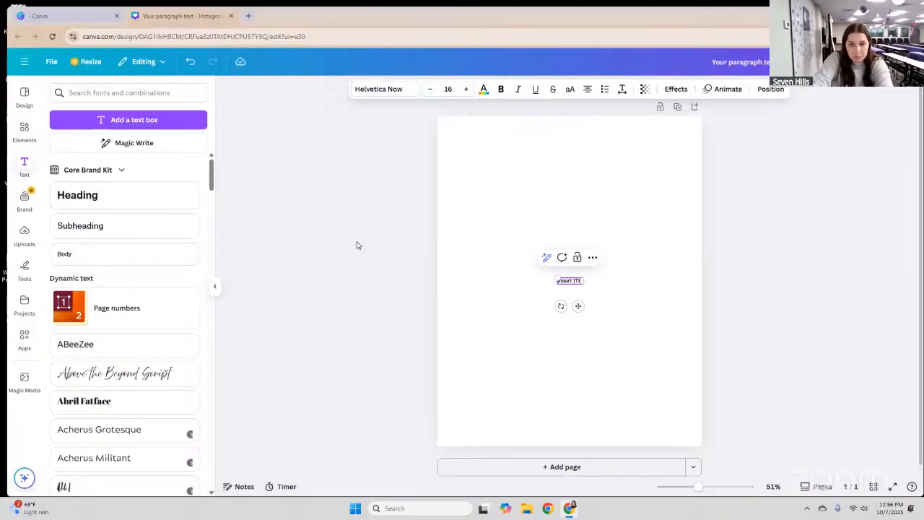
pyautogui.press('BackSpace')
pyautogui.press('BackSpace')
pyautogui.press('BackSpace')
pyautogui.press('BackSpace')
pyautogui.write('text here')
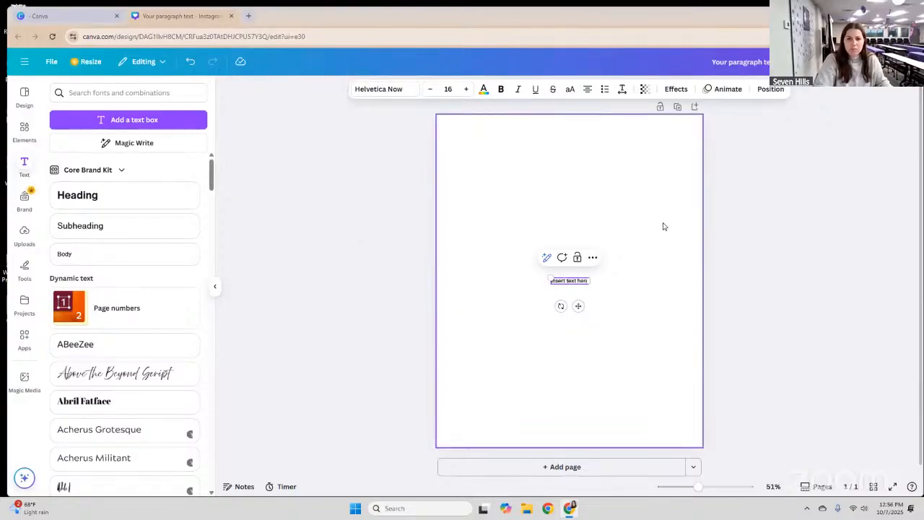
pyautogui.click(600, 272)
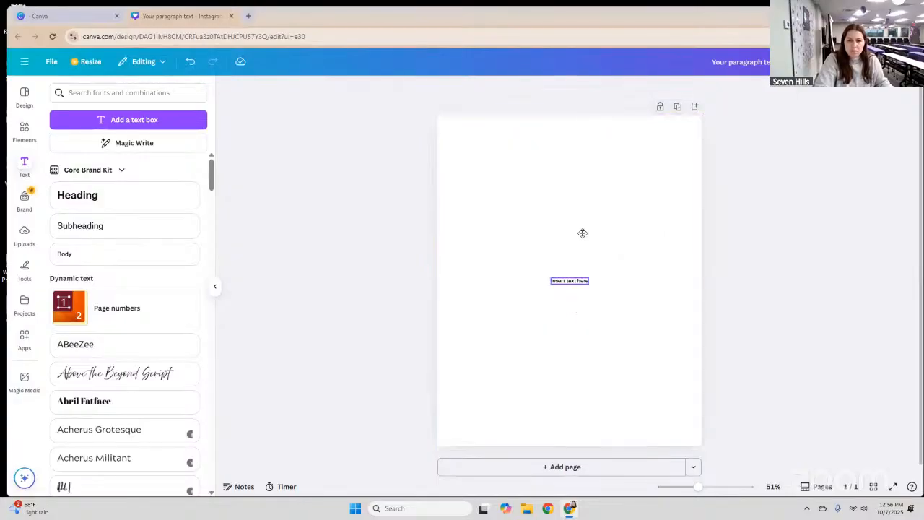
# Move the 'Insert text here' box to the top centre of the page, then go to Uploads.
pyautogui.moveTo(574, 154); pyautogui.dragTo(635, 312)
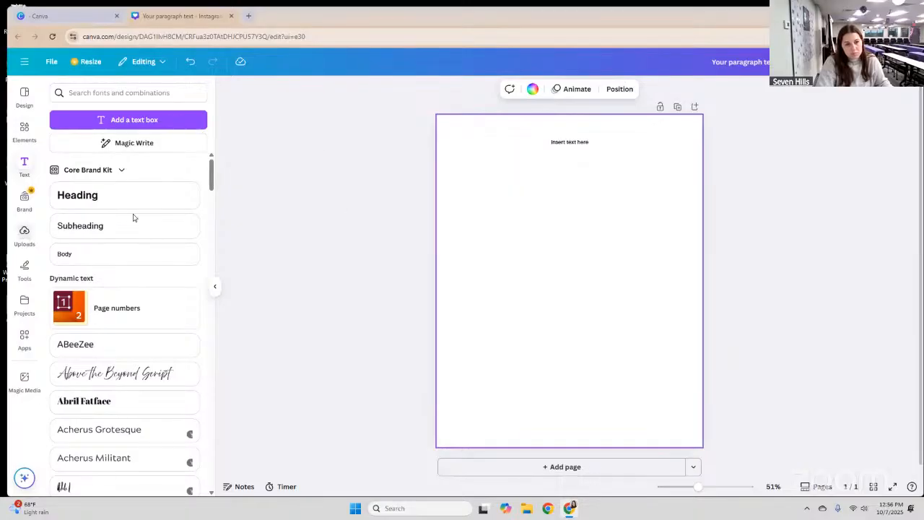
pyautogui.click(24, 231)
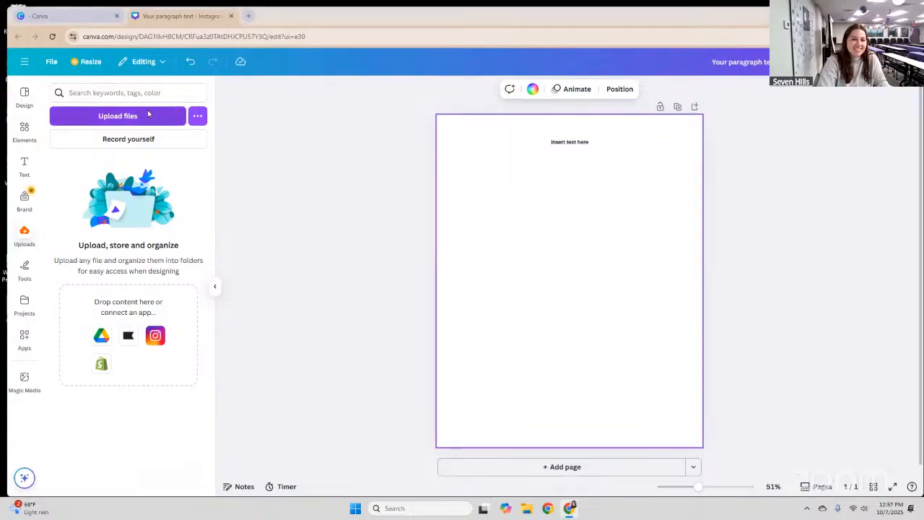
# Upload the qr-code image from the Downloads folder into Canva.
pyautogui.click(149, 113)
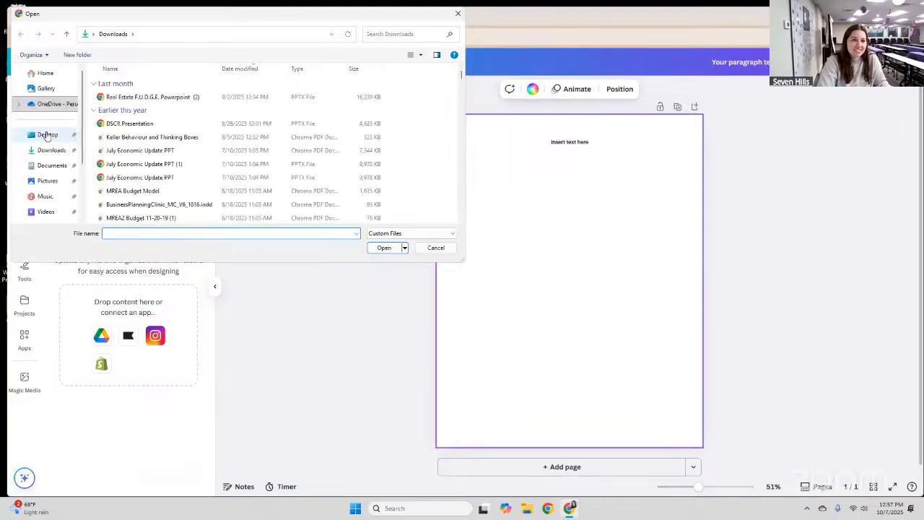
pyautogui.click(67, 148)
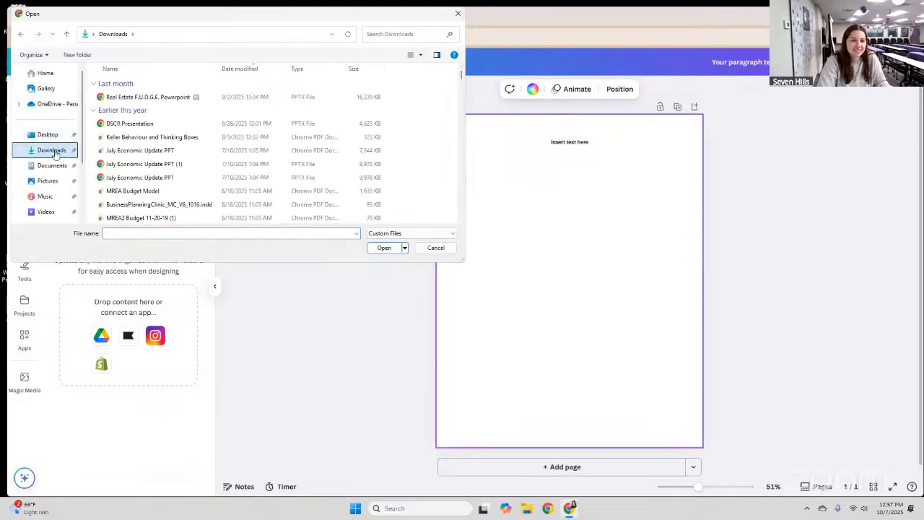
pyautogui.scroll(-2, 190, 124)
pyautogui.scroll(-5, 190, 124)
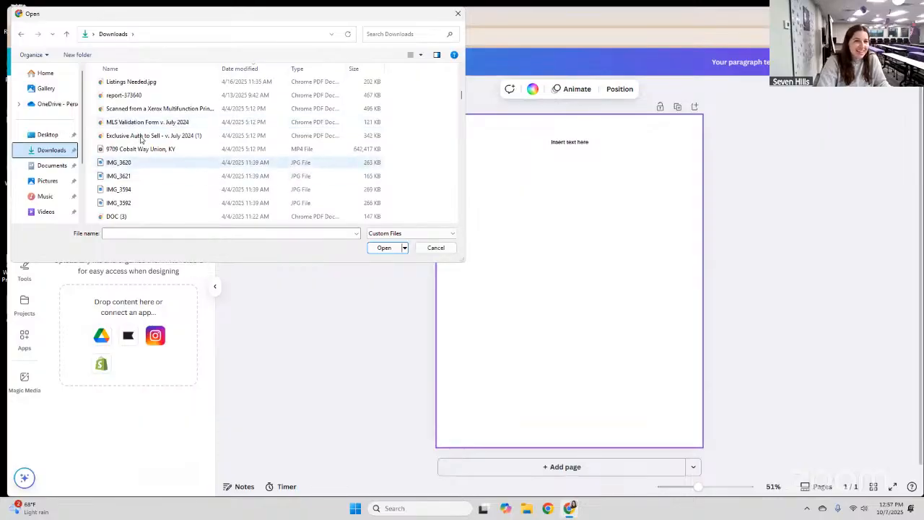
pyautogui.scroll(-6, 144, 139)
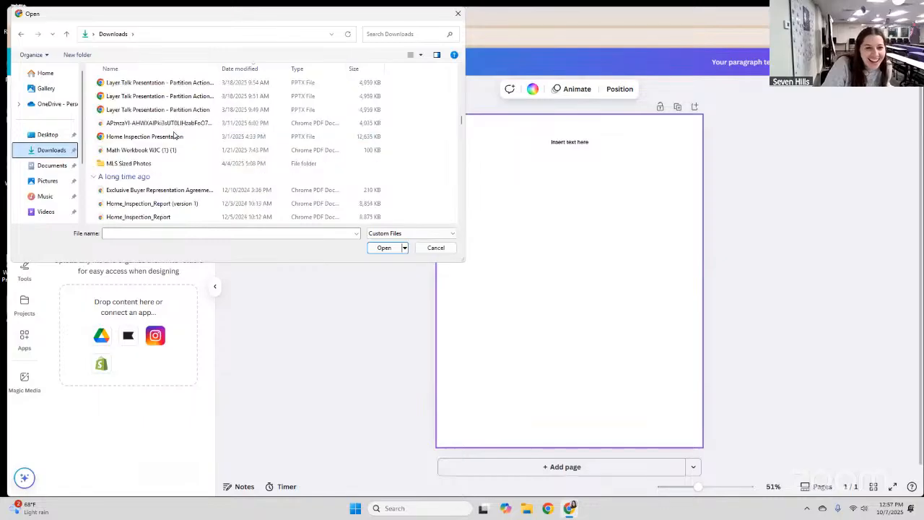
pyautogui.scroll(-2, 173, 136)
pyautogui.scroll(-5, 173, 135)
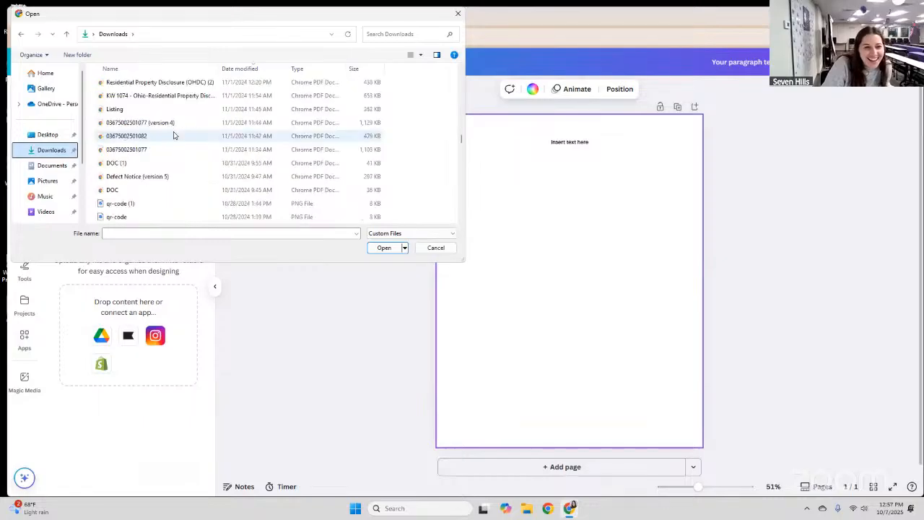
pyautogui.scroll(-3, 173, 135)
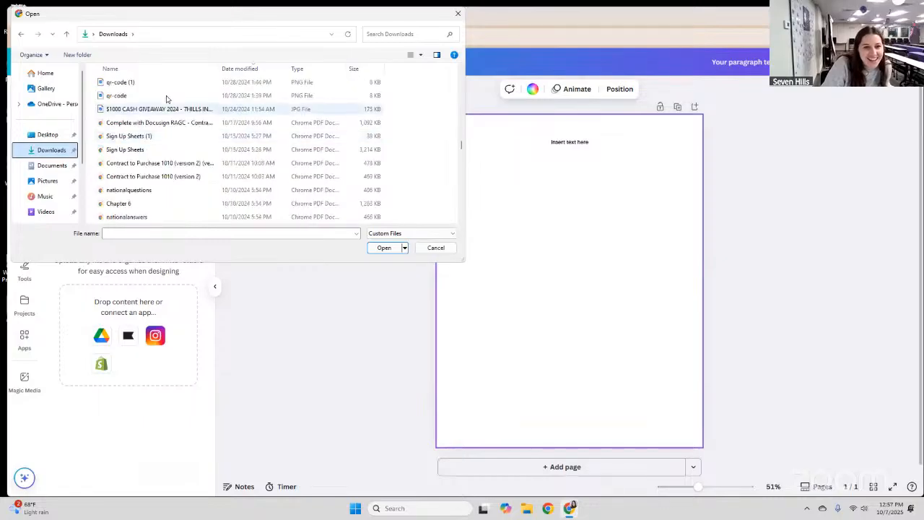
pyautogui.press('Up')
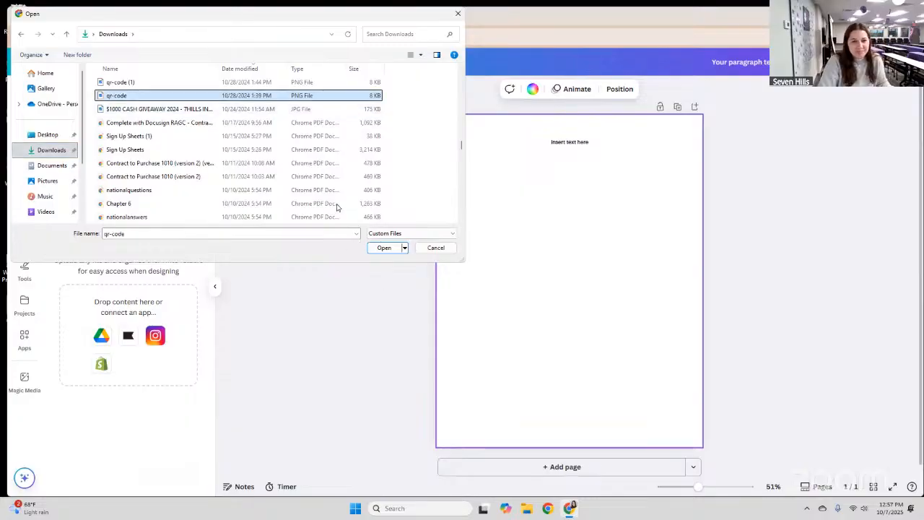
pyautogui.press('Return')
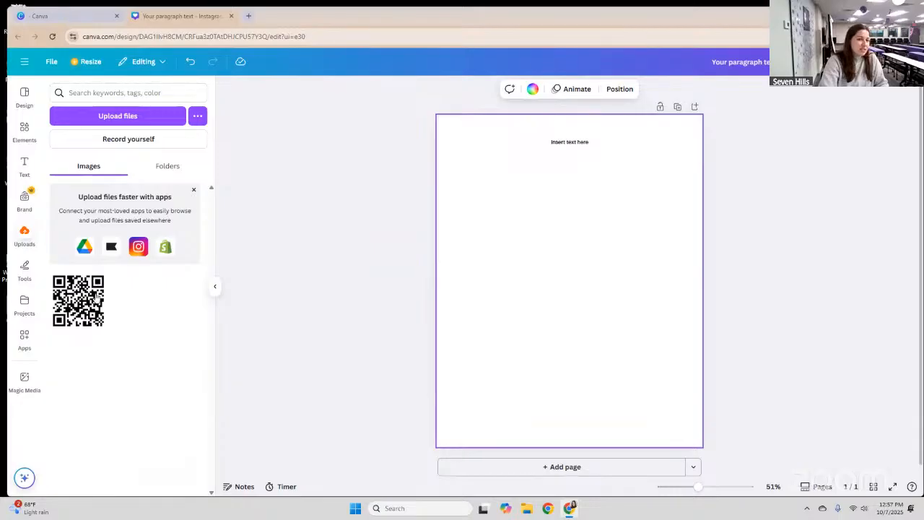
pyautogui.moveTo(98, 284)
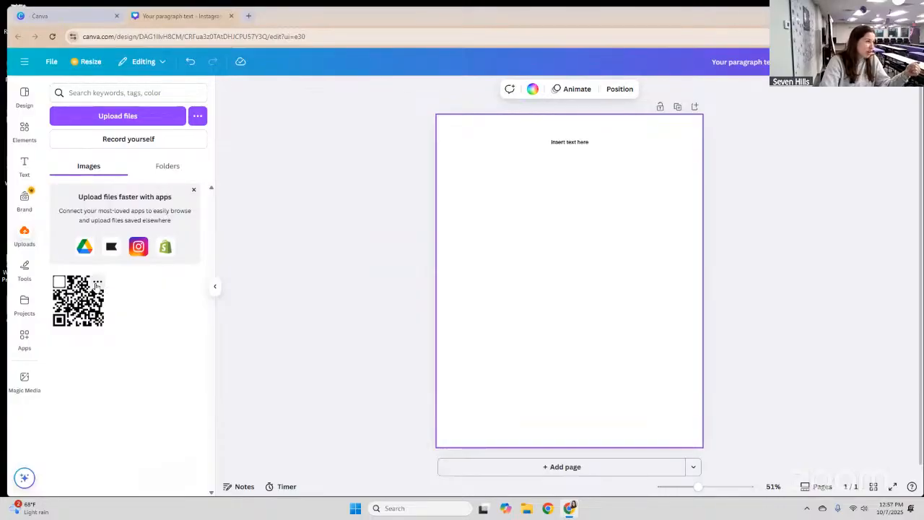
pyautogui.click(98, 281)
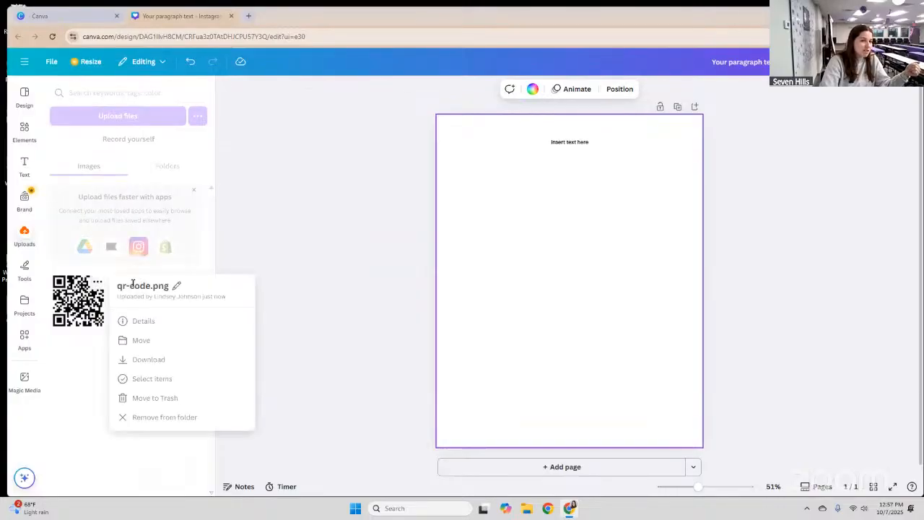
pyautogui.click(130, 285)
pyautogui.click(148, 285)
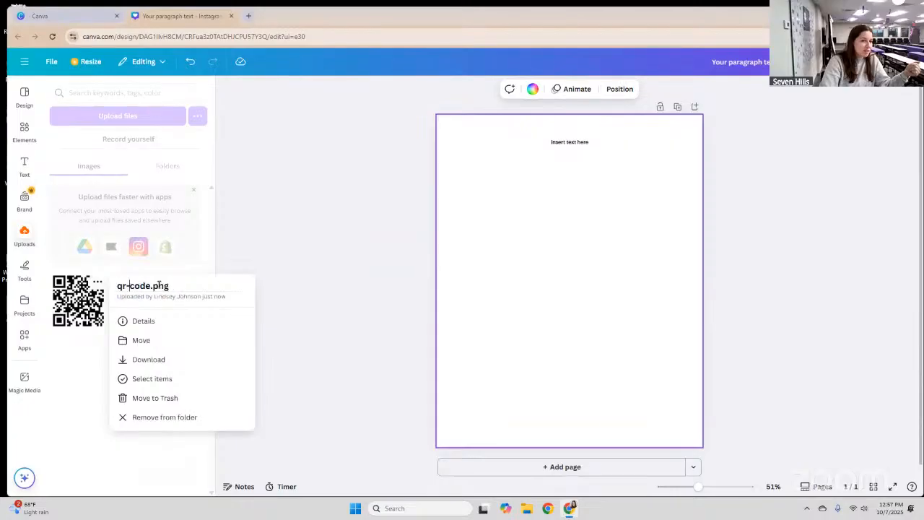
pyautogui.moveTo(118, 287); pyautogui.dragTo(139, 286)
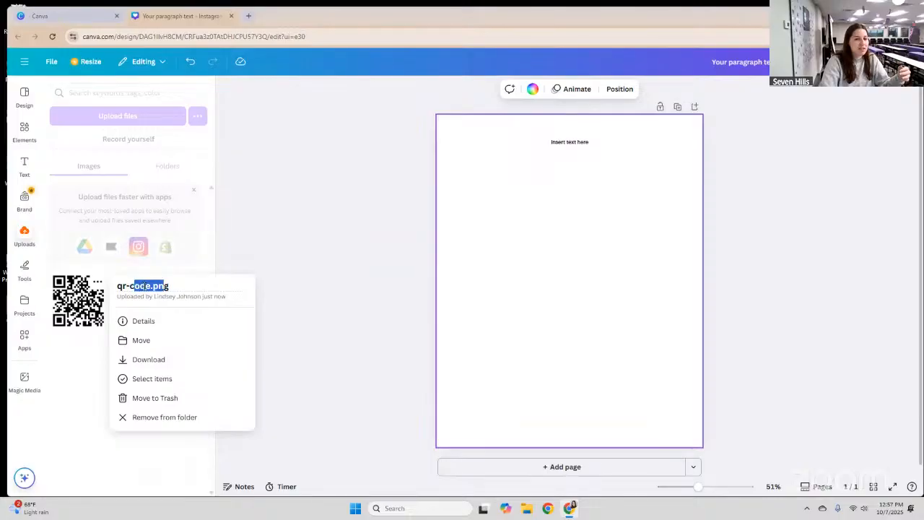
pyautogui.click(110, 126)
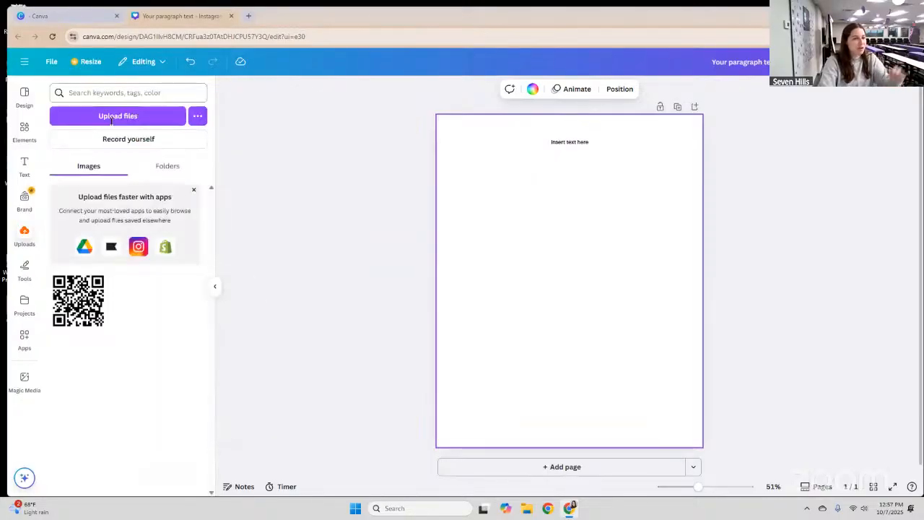
pyautogui.click(116, 93)
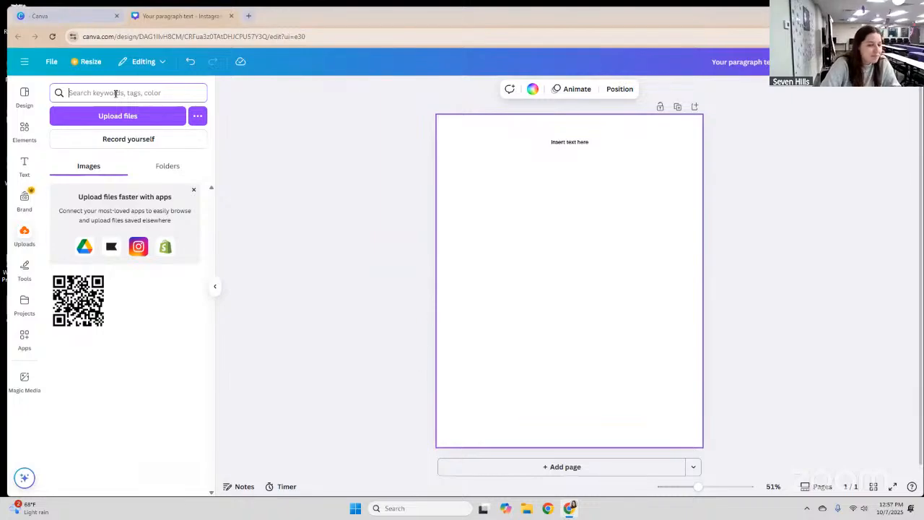
# Close the Move dialog without moving qr-code.png, then start a new folder under Uploads > Folders.
pyautogui.click(147, 327)
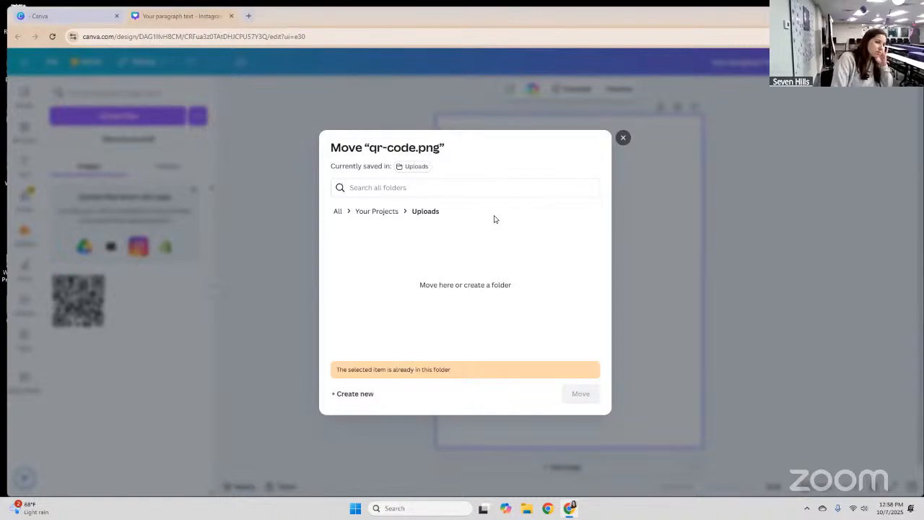
pyautogui.click(624, 138)
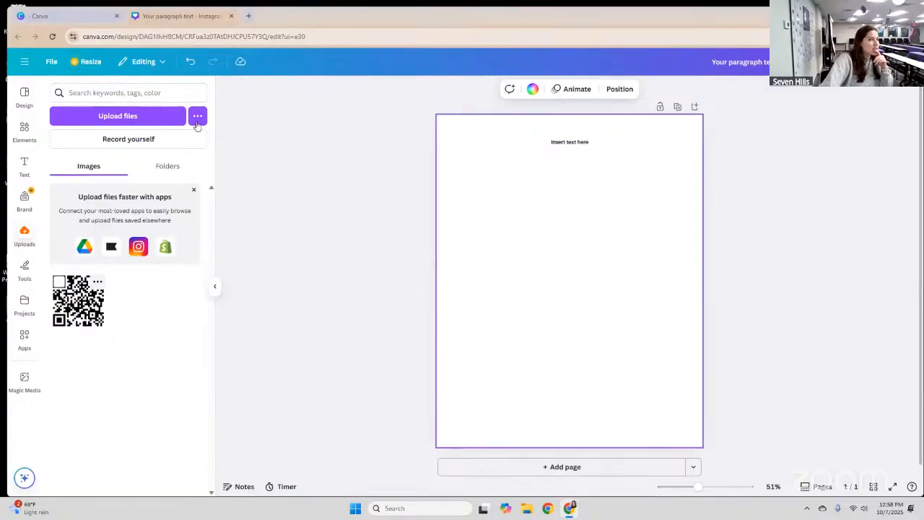
pyautogui.click(168, 170)
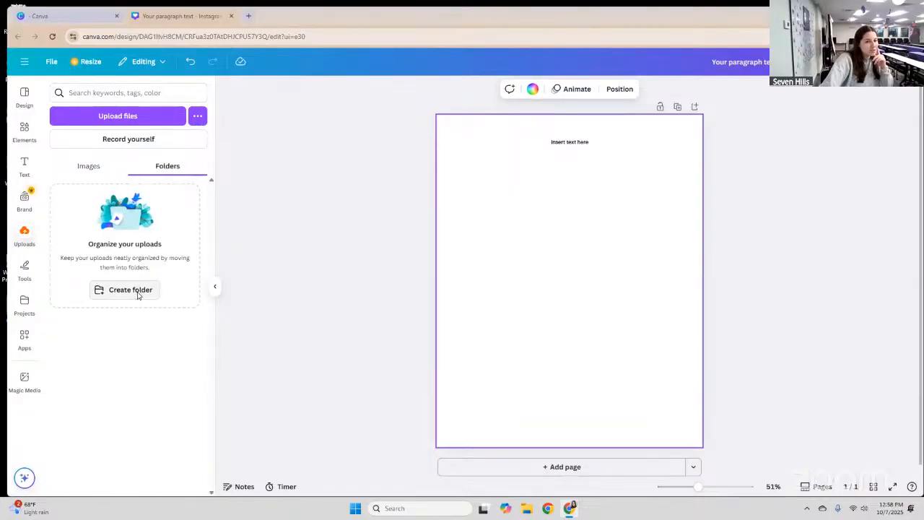
pyautogui.click(137, 292)
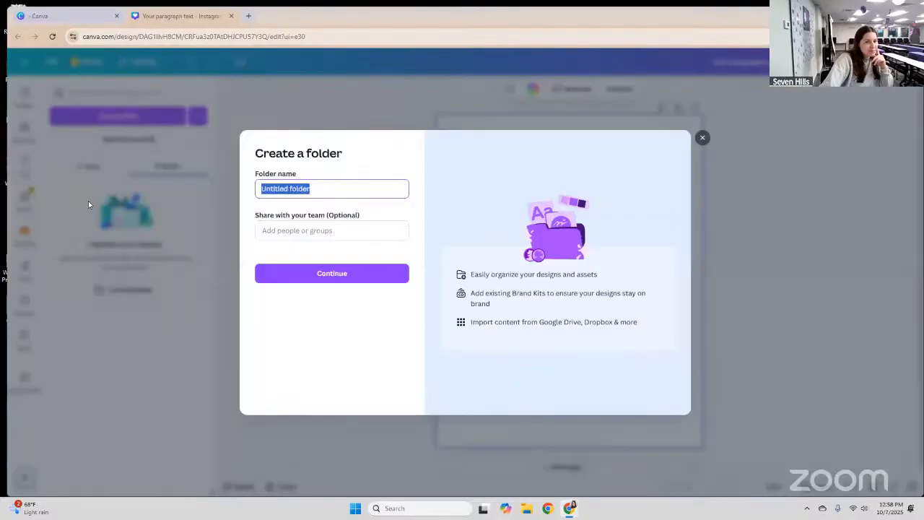
# Close the Create a folder dialog without making a folder.
pyautogui.click(112, 275)
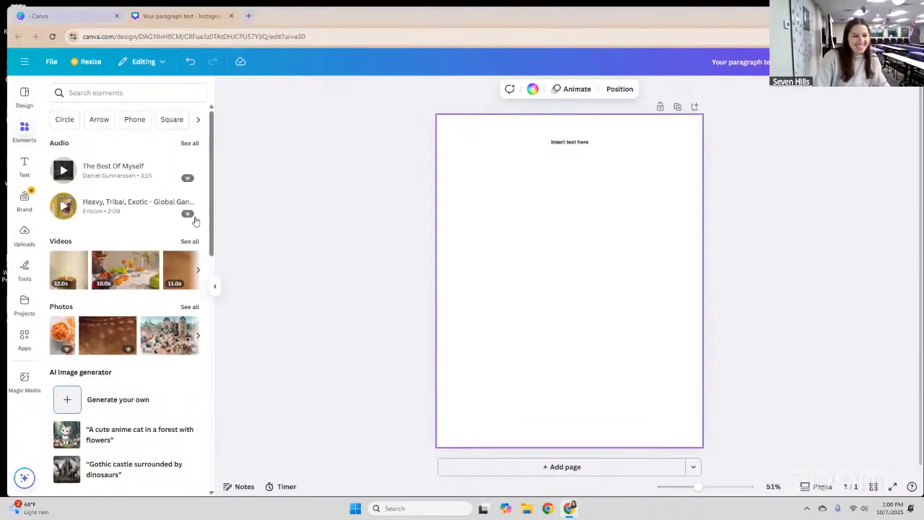
pyautogui.click(136, 92)
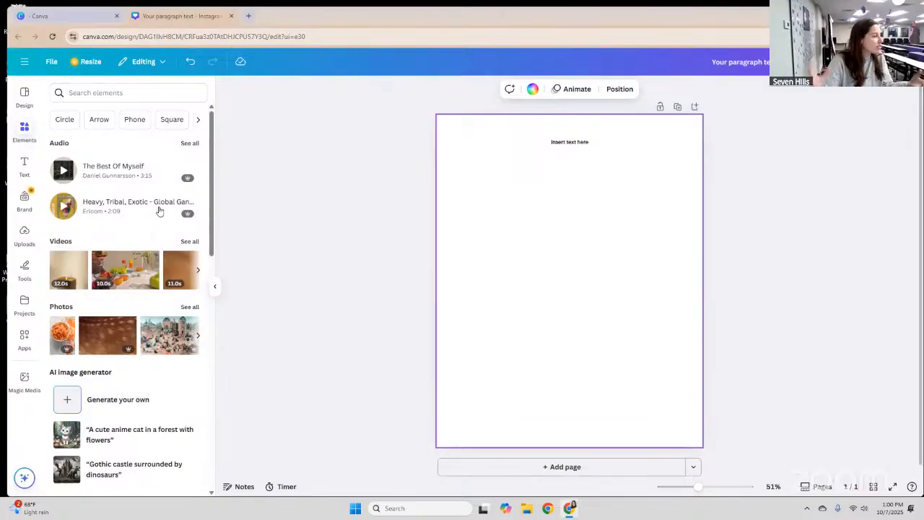
pyautogui.moveTo(160, 211)
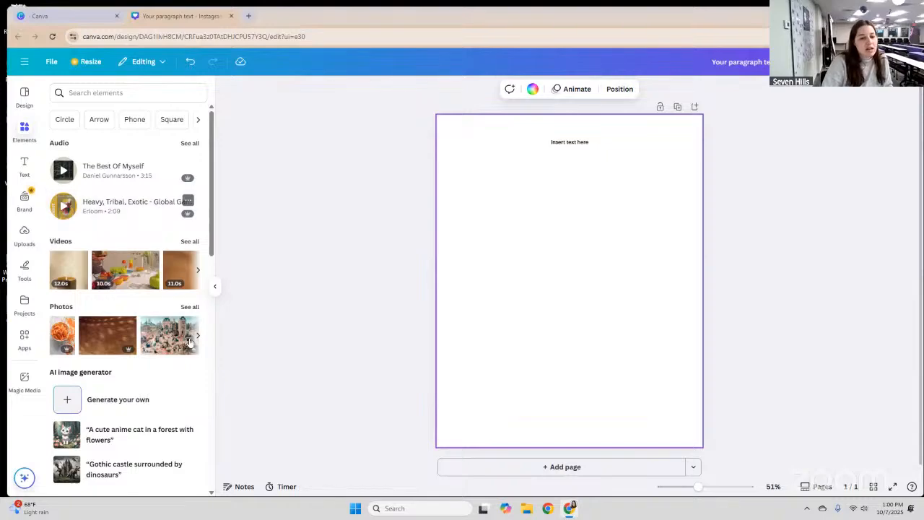
pyautogui.scroll(-5, 165, 324)
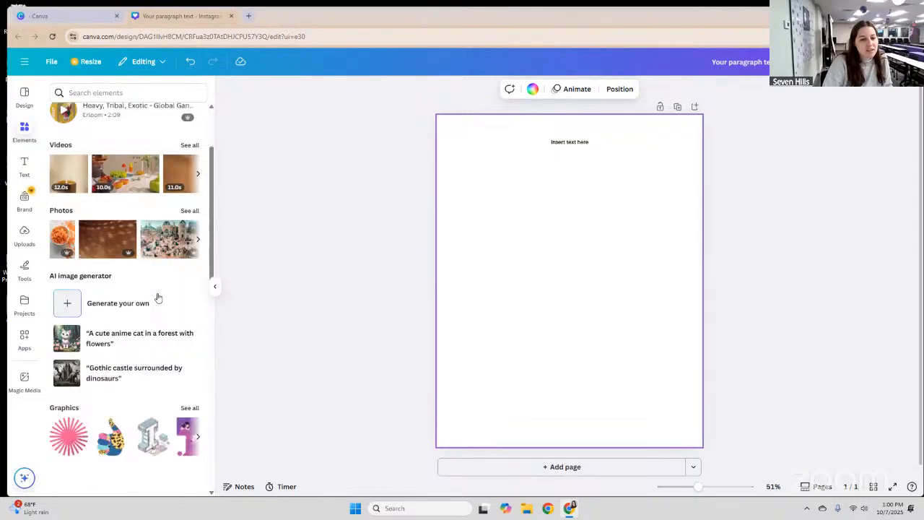
pyautogui.scroll(-2, 65, 217)
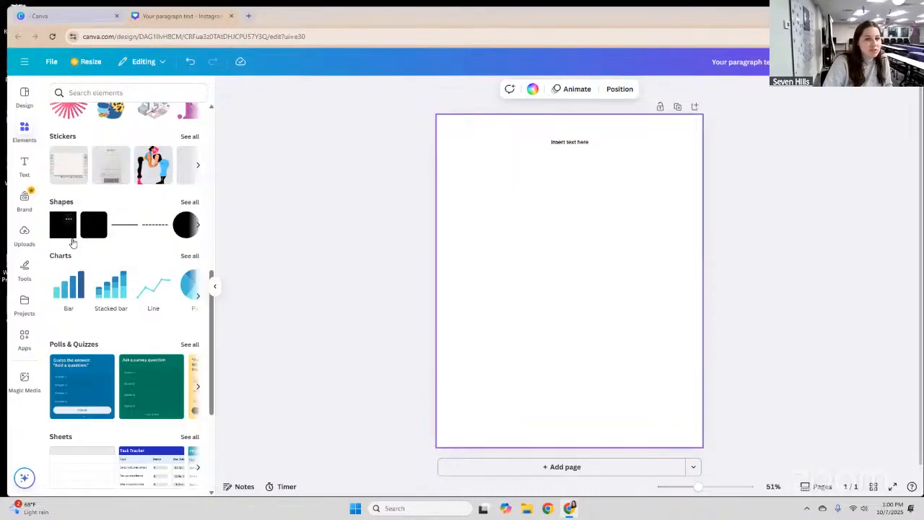
pyautogui.click(72, 243)
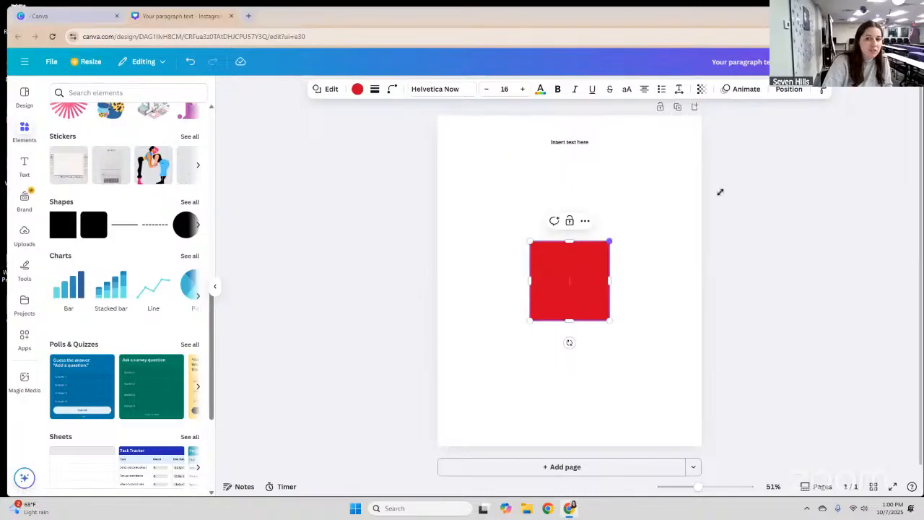
pyautogui.moveTo(610, 241); pyautogui.dragTo(650, 171)
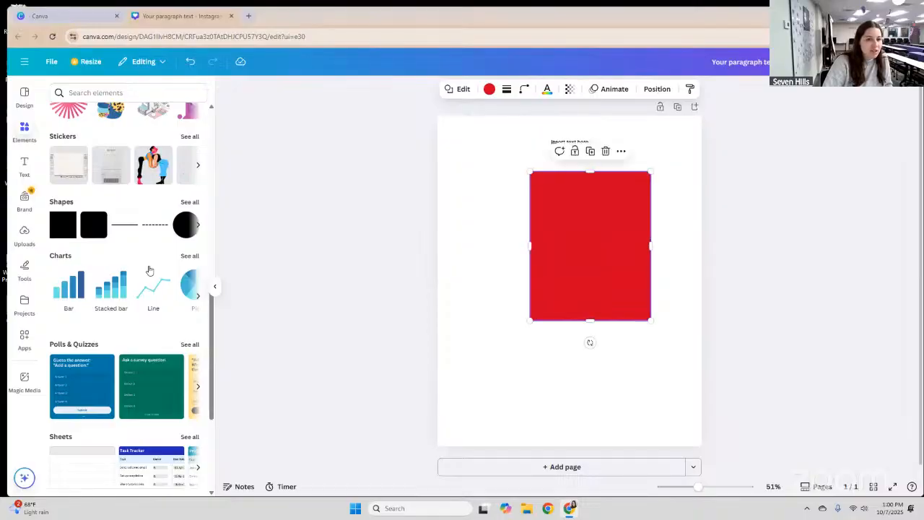
pyautogui.scroll(-1, 139, 231)
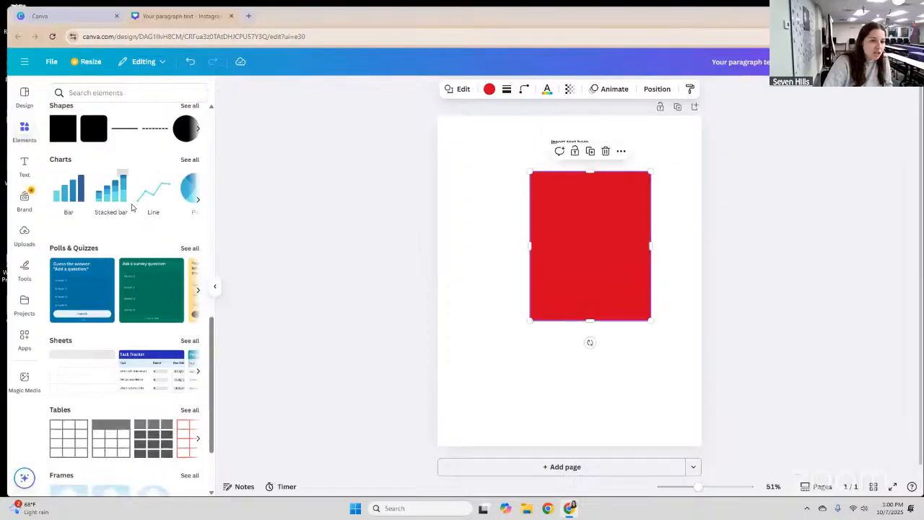
pyautogui.scroll(-1, 115, 217)
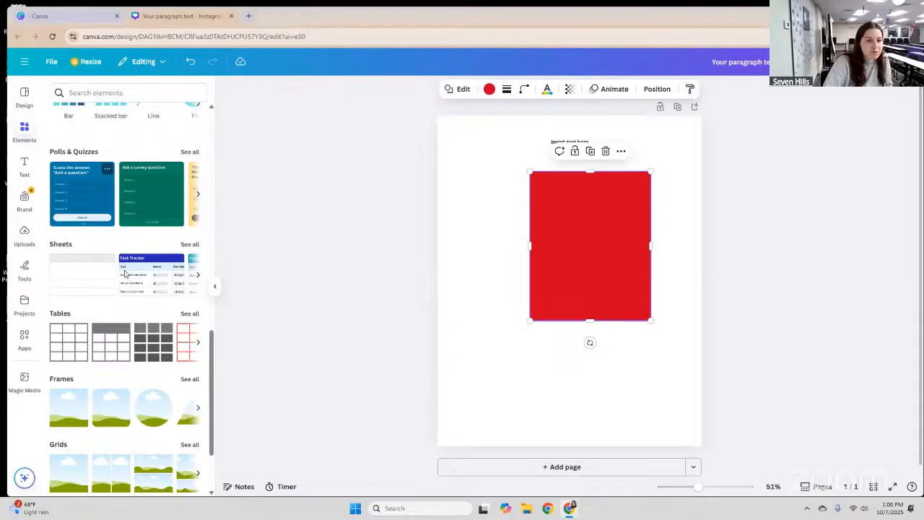
pyautogui.scroll(-1, 72, 301)
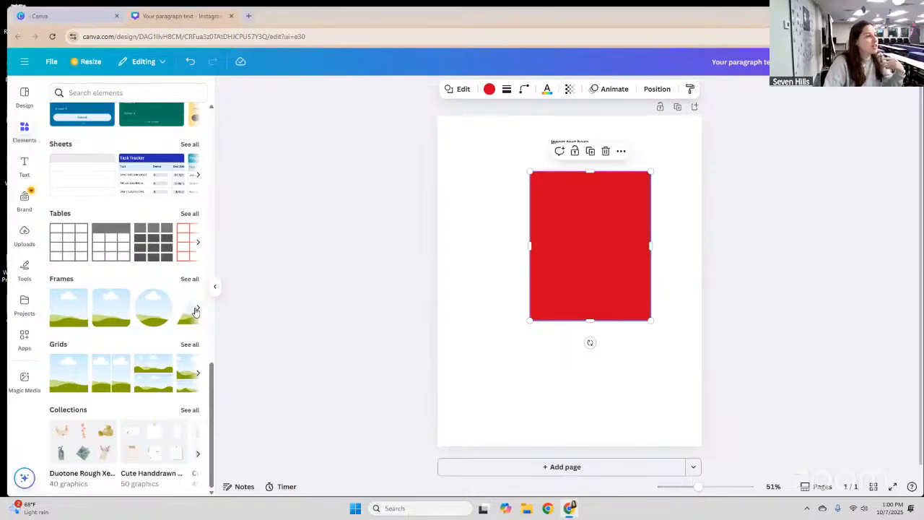
pyautogui.click(194, 311)
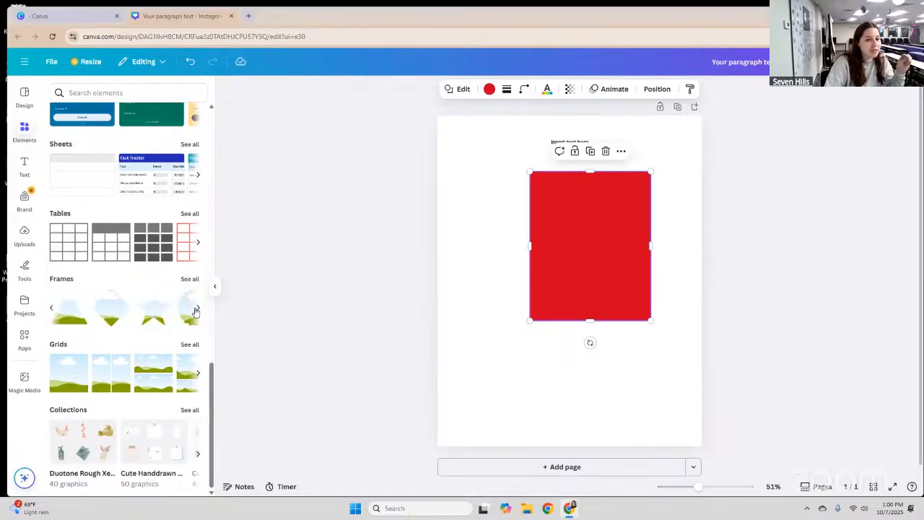
pyautogui.click(195, 311)
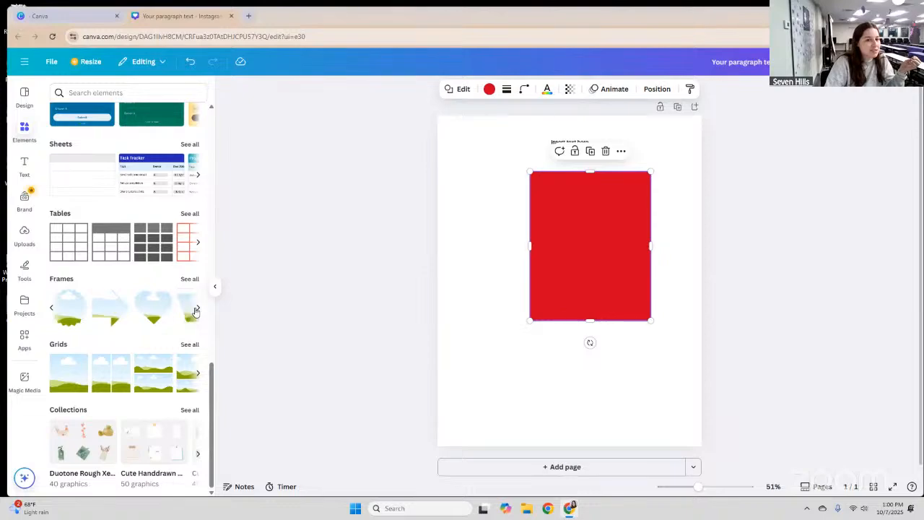
pyautogui.click(51, 309)
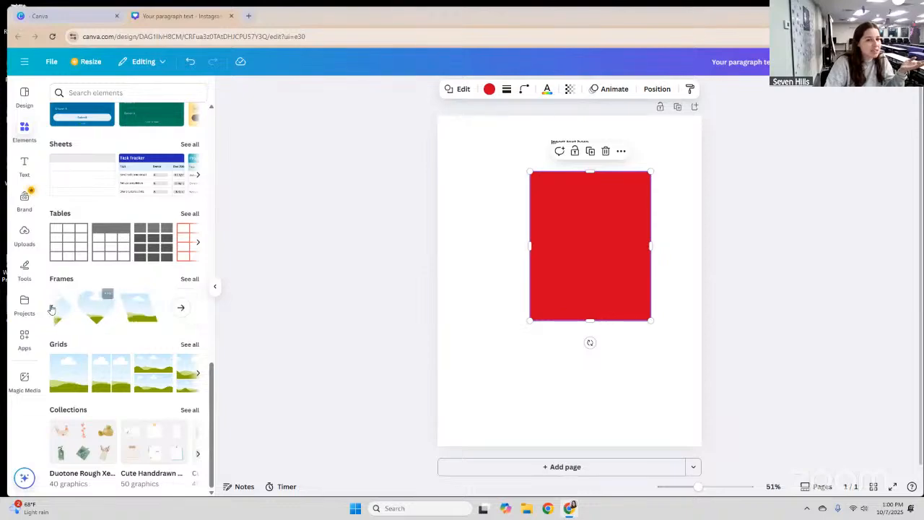
pyautogui.click(51, 308)
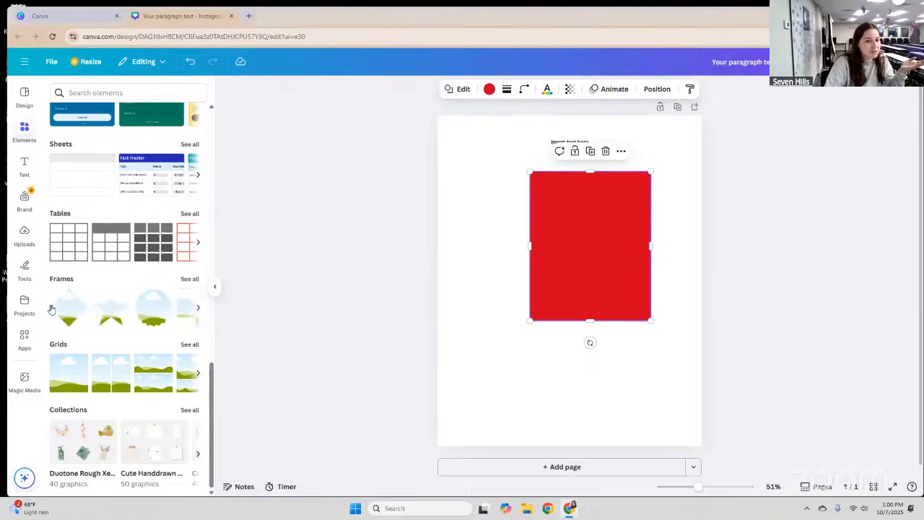
pyautogui.click(196, 310)
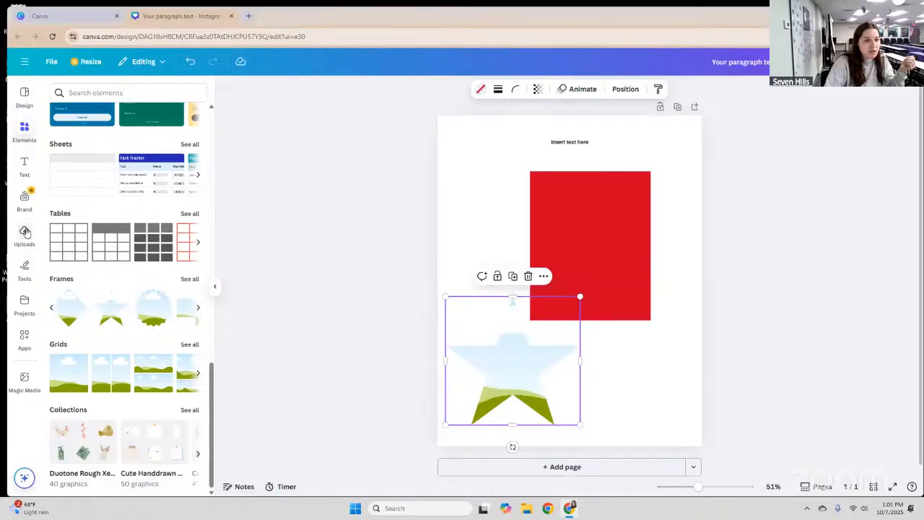
# Drag the uploaded QR code image into the star frame at the lower left.
pyautogui.click(25, 236)
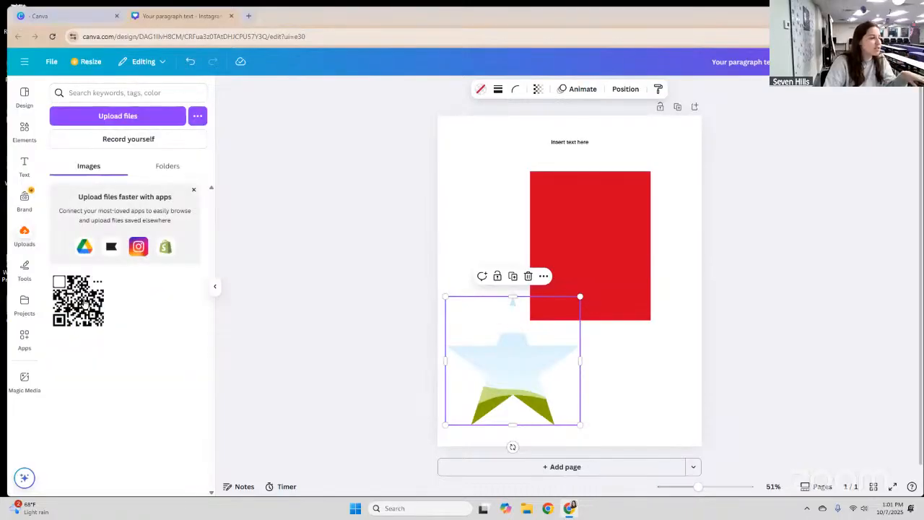
pyautogui.moveTo(83, 294); pyautogui.dragTo(517, 364)
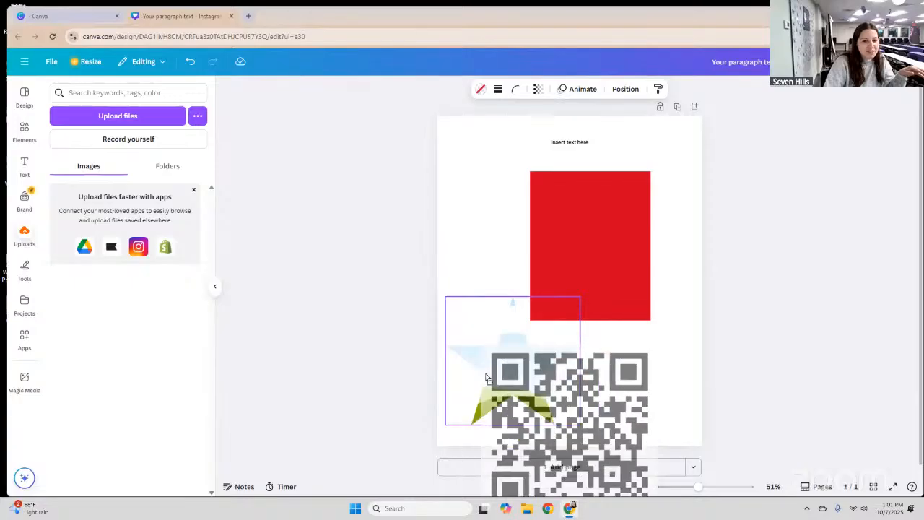
pyautogui.moveTo(486, 377); pyautogui.dragTo(498, 362)
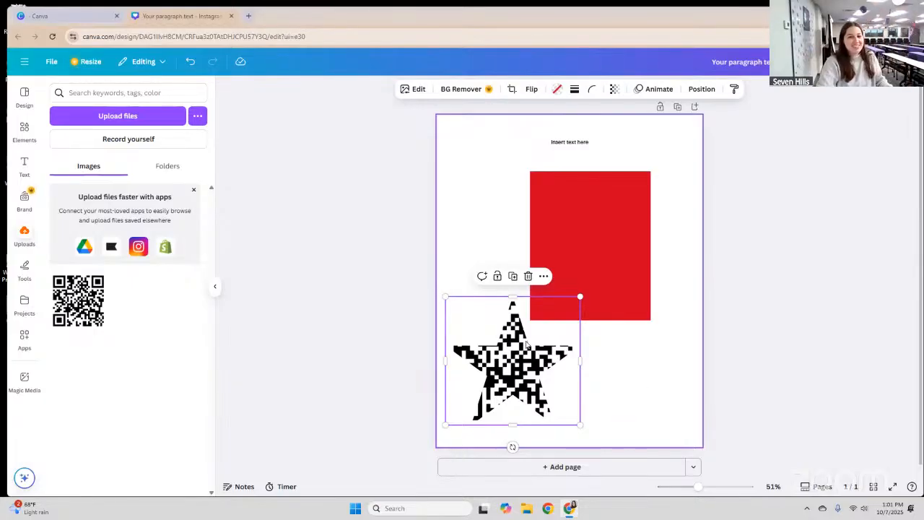
pyautogui.click(26, 132)
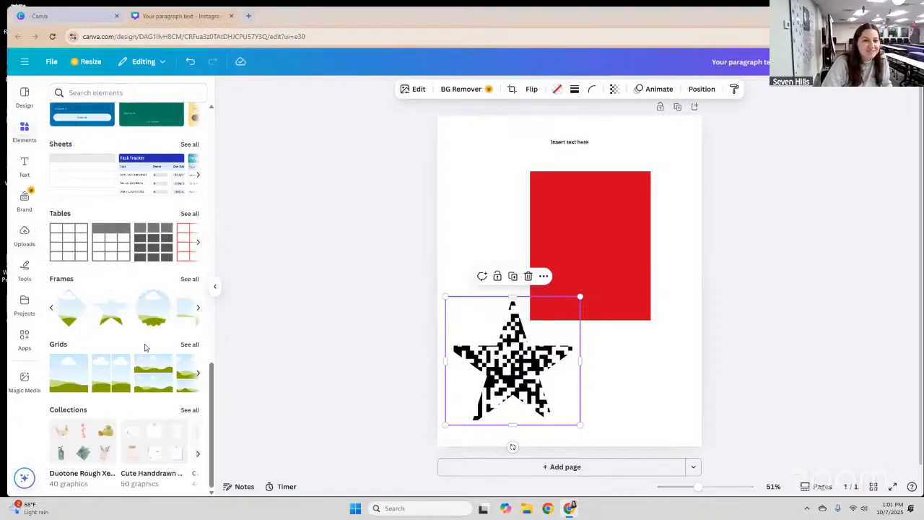
pyautogui.scroll(10, 144, 347)
# Search the Elements library for 'fall background'.
pyautogui.scroll(5, 139, 93)
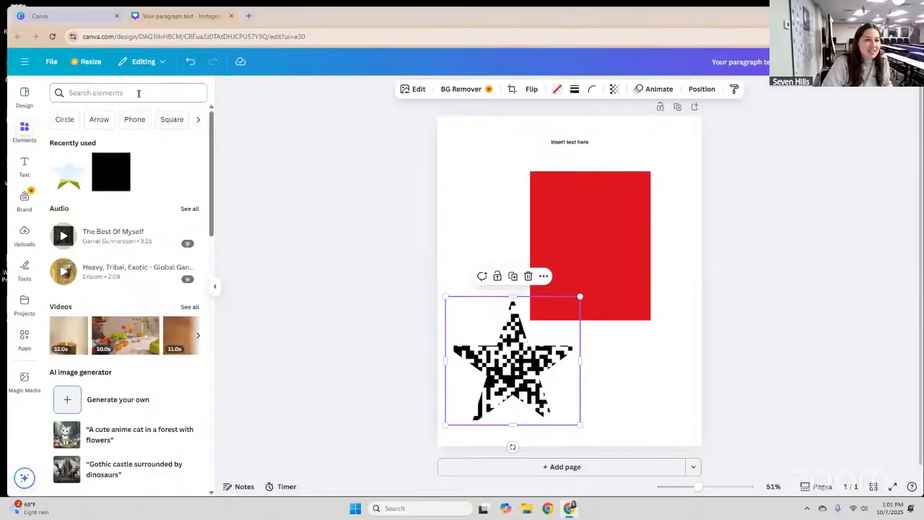
pyautogui.click(139, 93)
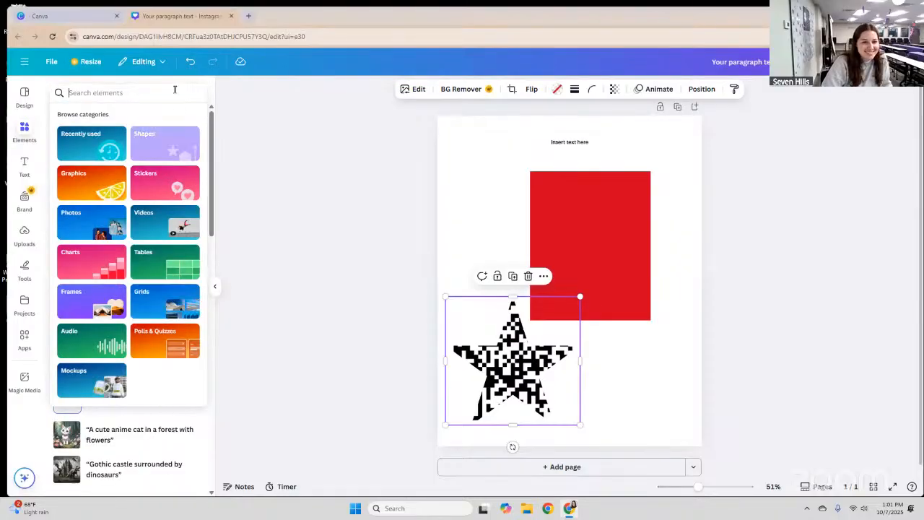
pyautogui.click(150, 92)
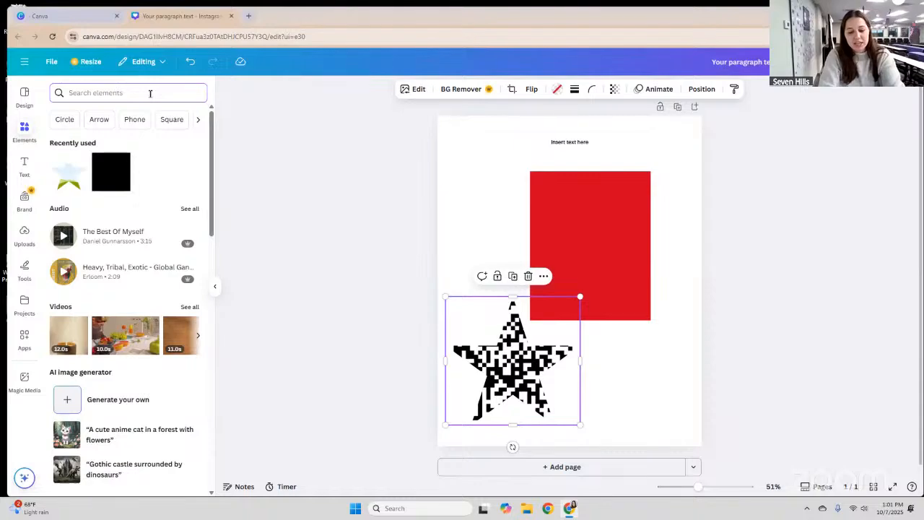
pyautogui.write('fall bv')
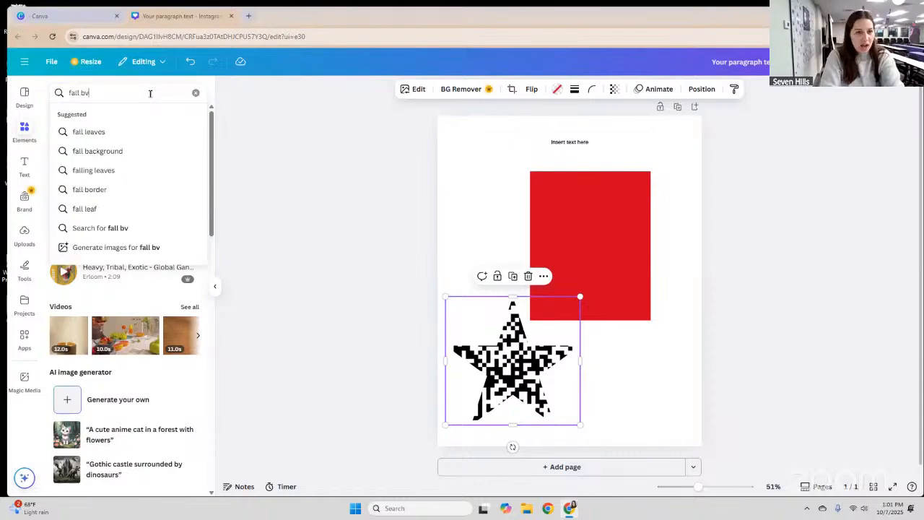
pyautogui.press('BackSpace')
pyautogui.write('ack')
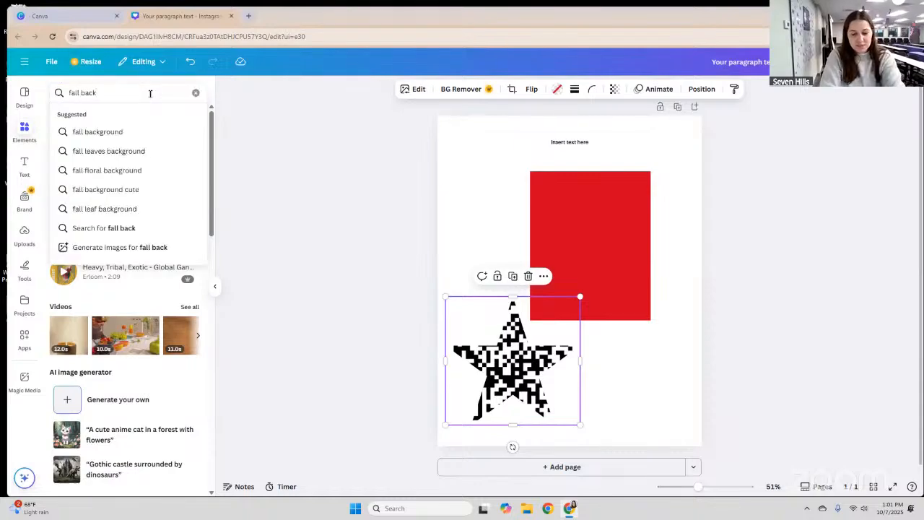
pyautogui.write('ground\\')
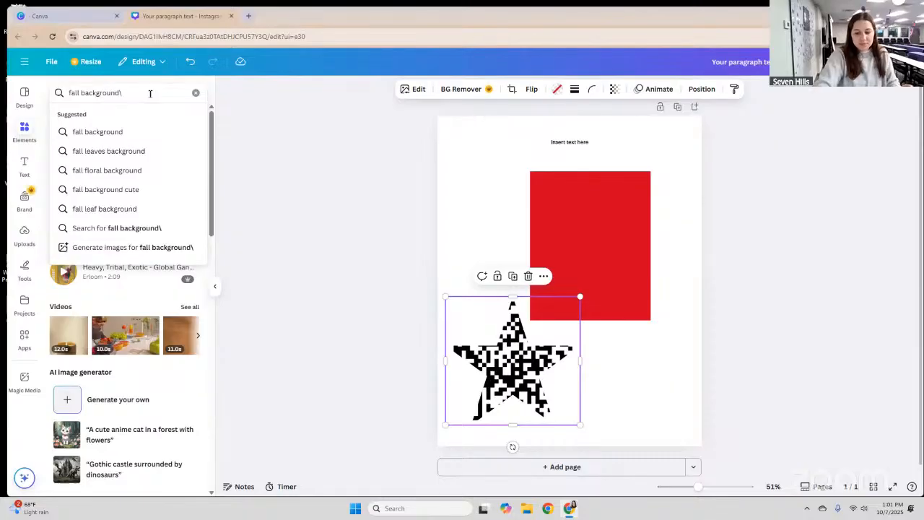
pyautogui.press('BackSpace')
pyautogui.press('Return')
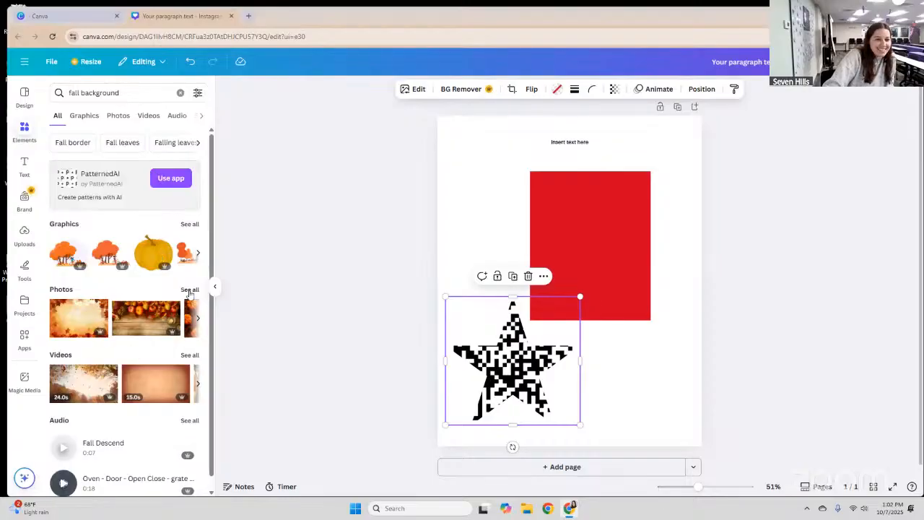
# Filter the results to Photos and view the autumn leaves photo's details.
pyautogui.click(119, 117)
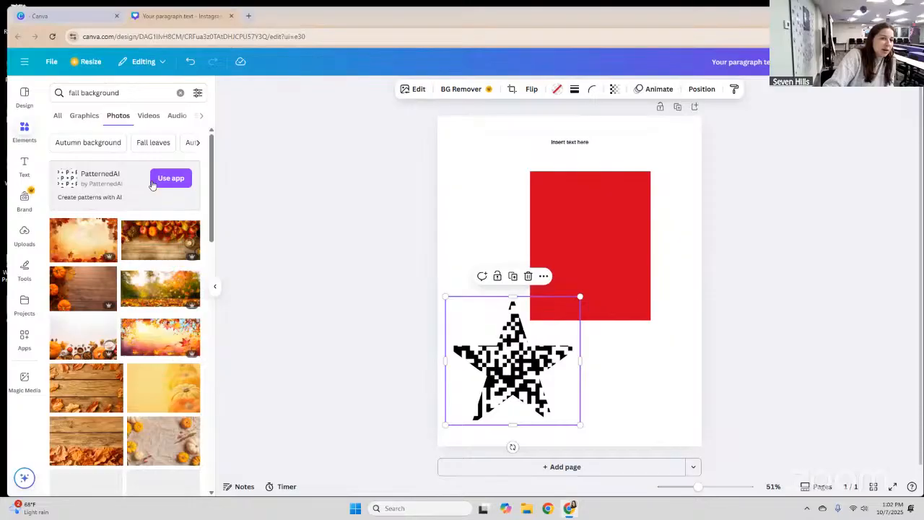
pyautogui.scroll(-2, 206, 168)
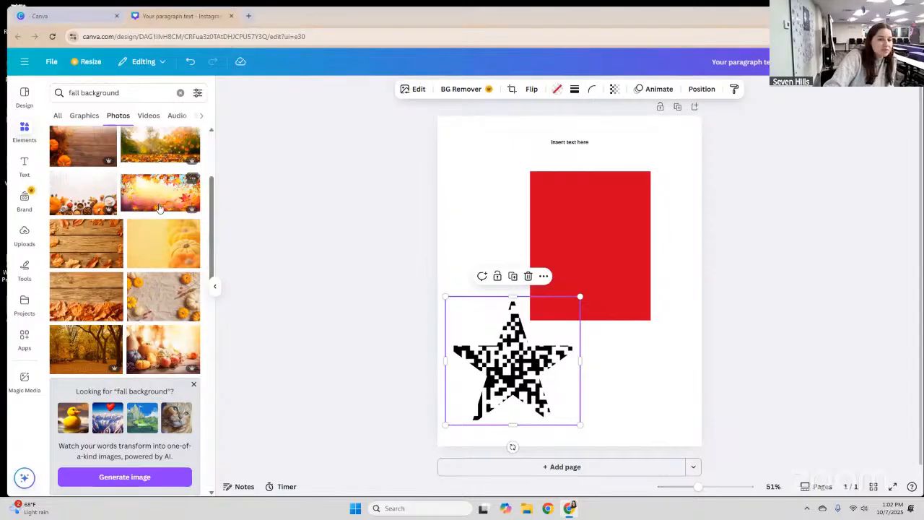
pyautogui.scroll(-2, 160, 208)
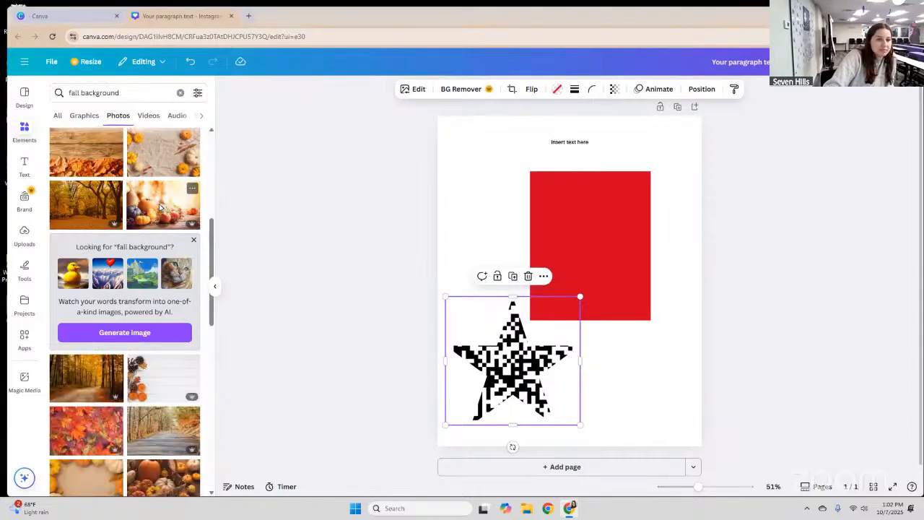
pyautogui.scroll(2, 160, 208)
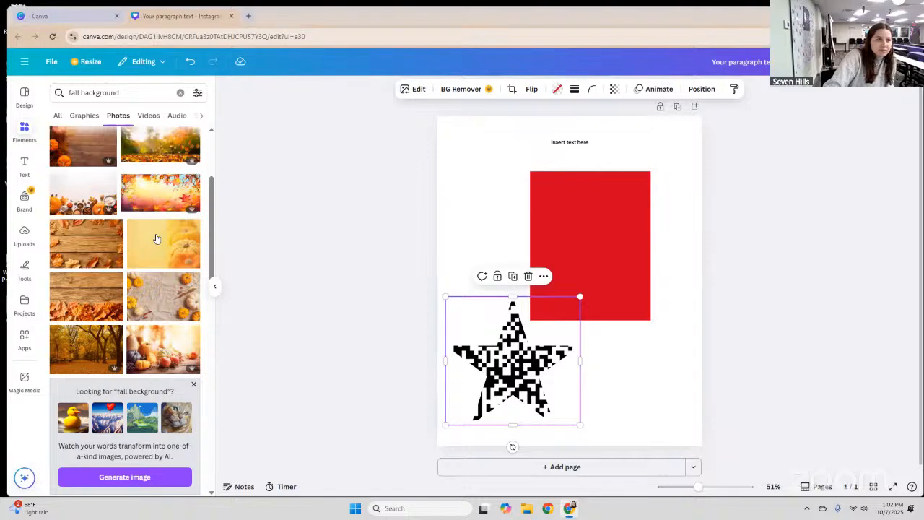
pyautogui.scroll(1, 122, 246)
pyautogui.scroll(2, 103, 232)
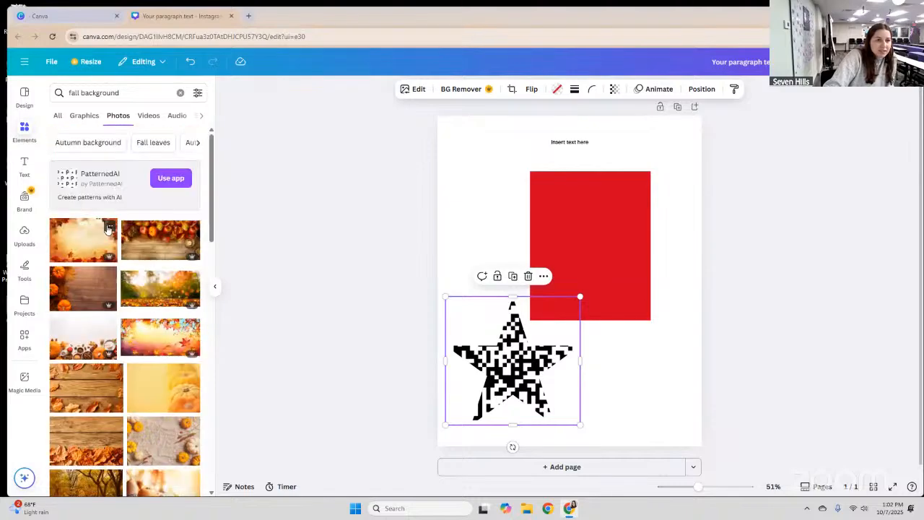
pyautogui.click(109, 227)
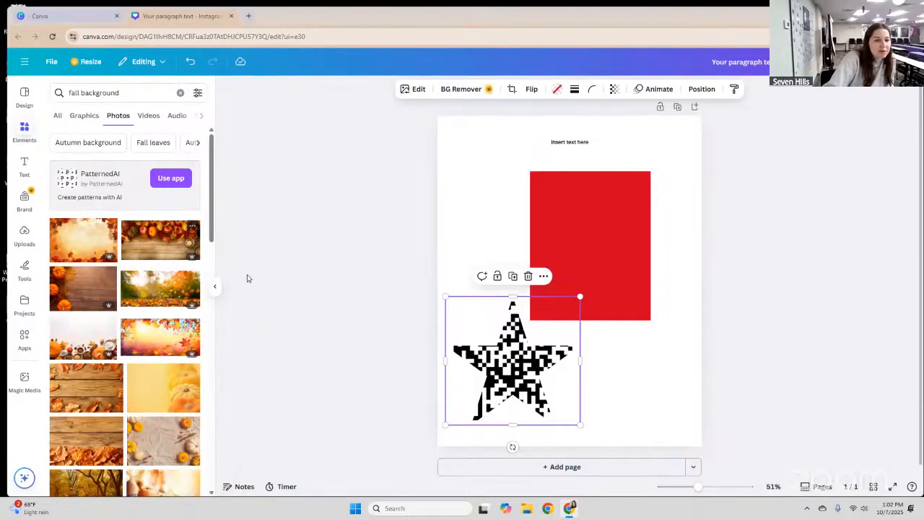
# Drag the pumpkin-and-apples photo onto the page so it fills the whole canvas.
pyautogui.scroll(-2, 144, 304)
pyautogui.moveTo(537, 142); pyautogui.dragTo(684, 210)
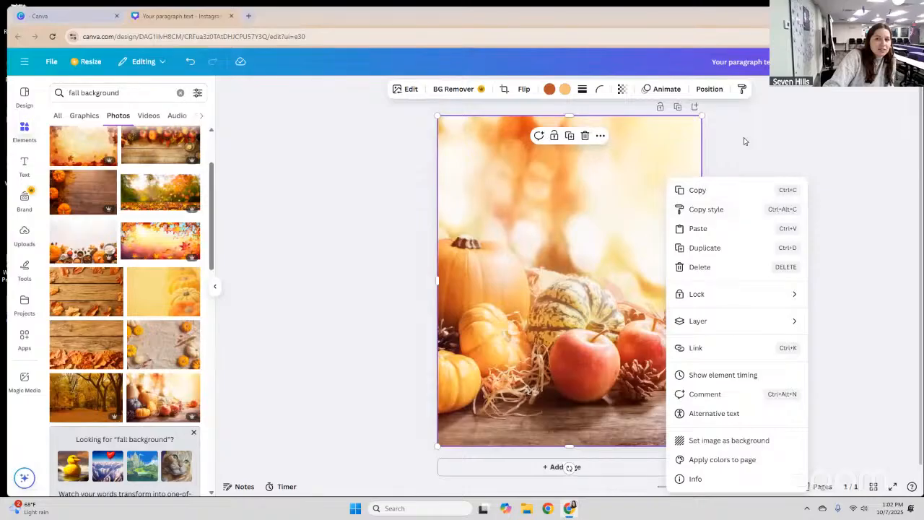
# Send the pumpkin photo to the back, behind the red rectangle and QR star.
pyautogui.click(636, 176)
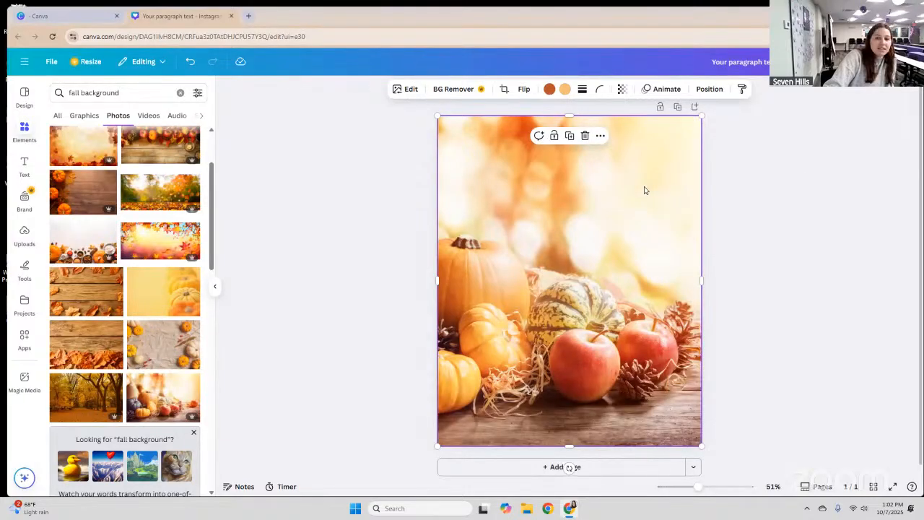
pyautogui.rightClick(694, 303)
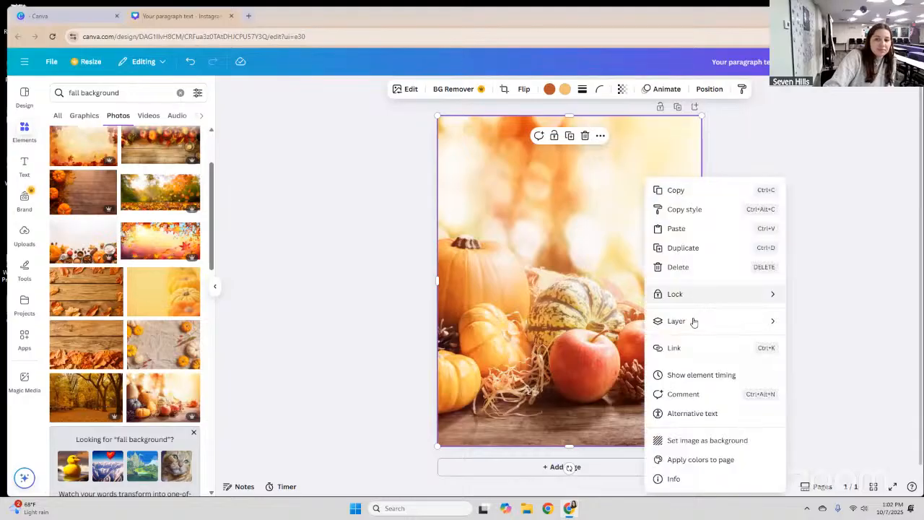
pyautogui.moveTo(694, 322)
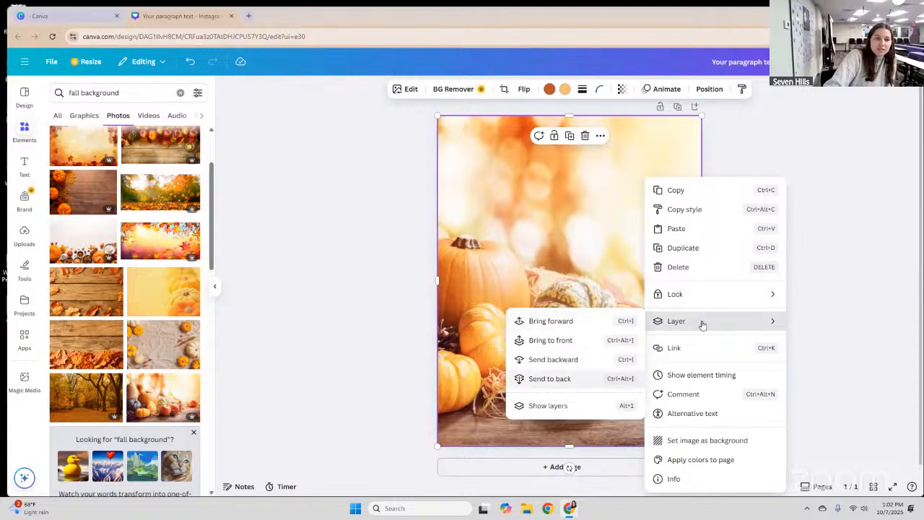
pyautogui.click(798, 173)
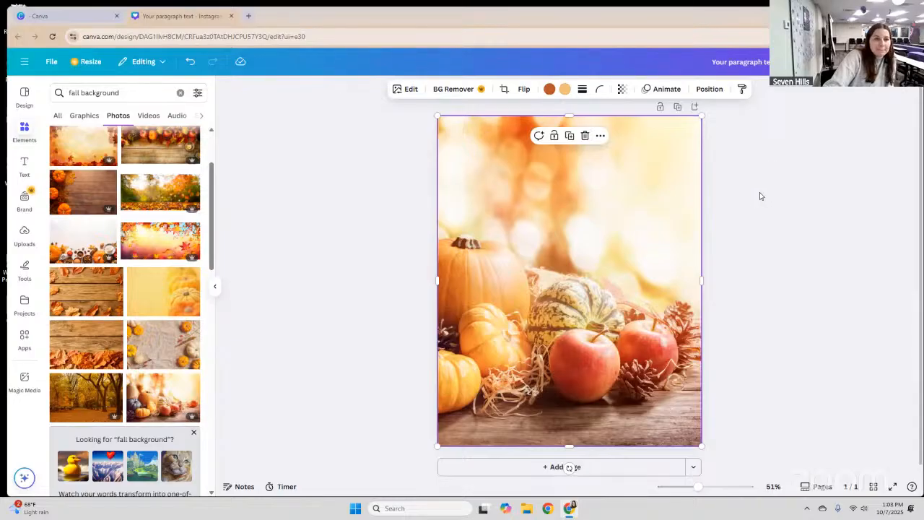
pyautogui.rightClick(604, 191)
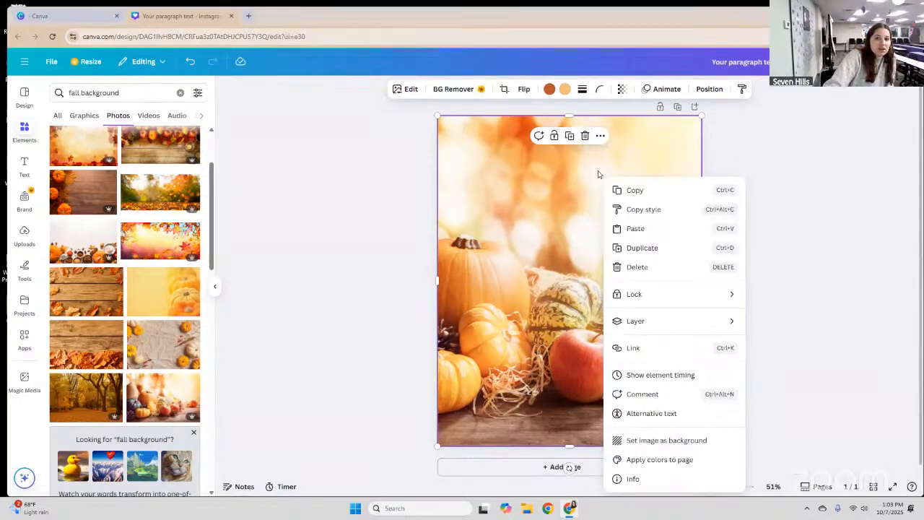
pyautogui.click(461, 321)
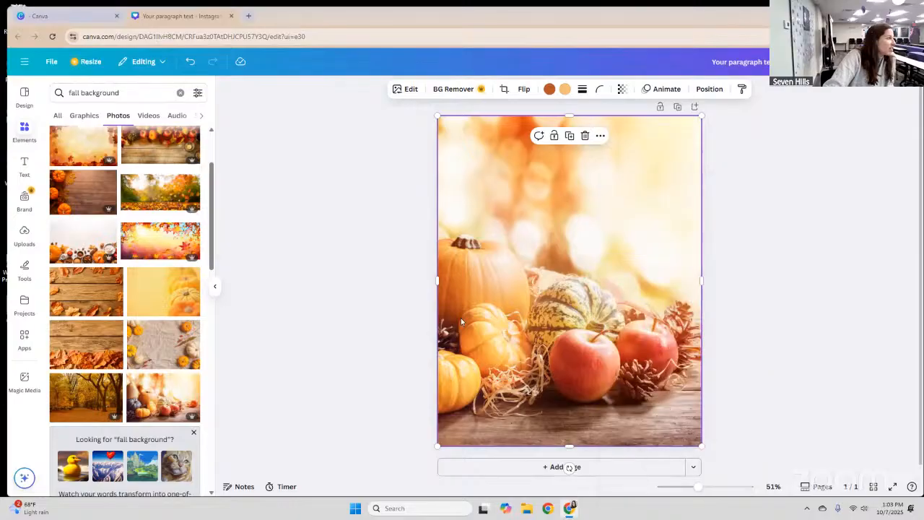
pyautogui.rightClick(615, 201)
pyautogui.moveTo(650, 320)
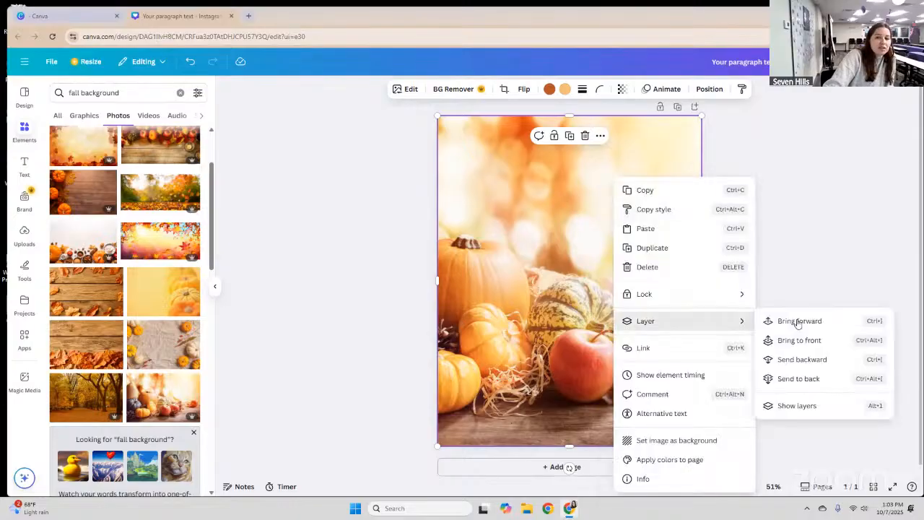
pyautogui.click(787, 380)
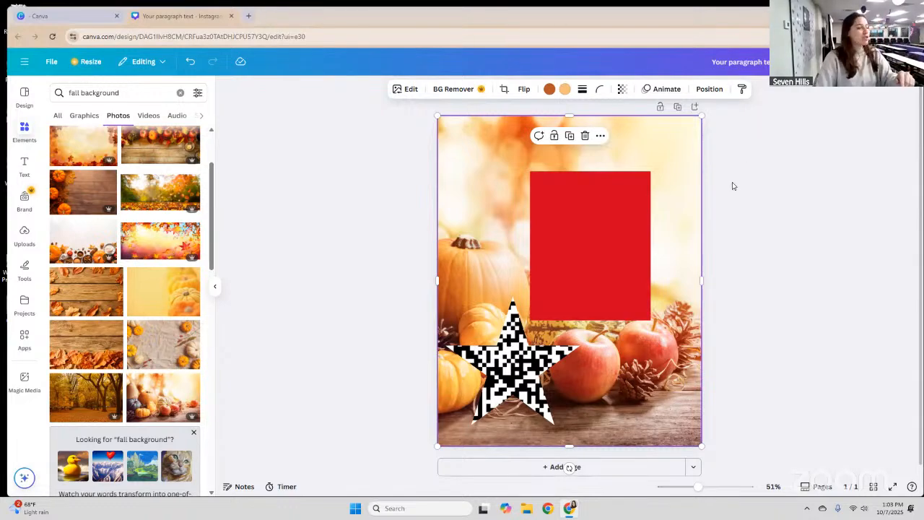
# Add a 'Your paragraph text' box and move it to the red rectangle's top-left corner.
pyautogui.click(24, 165)
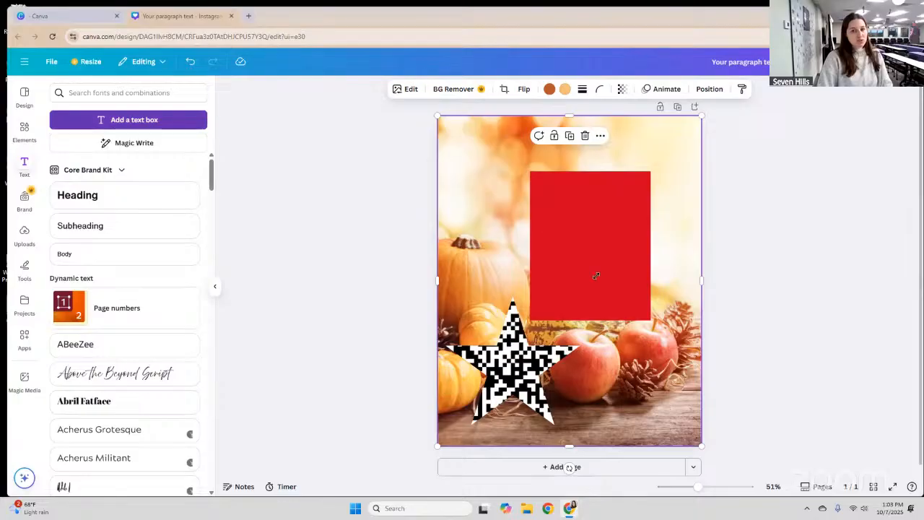
pyautogui.press('t')
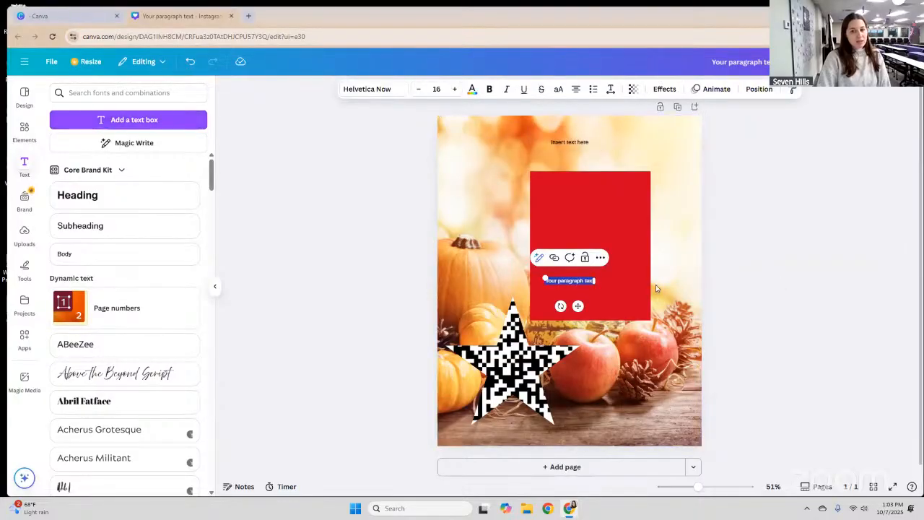
pyautogui.click(534, 171)
pyautogui.moveTo(534, 170); pyautogui.dragTo(556, 179)
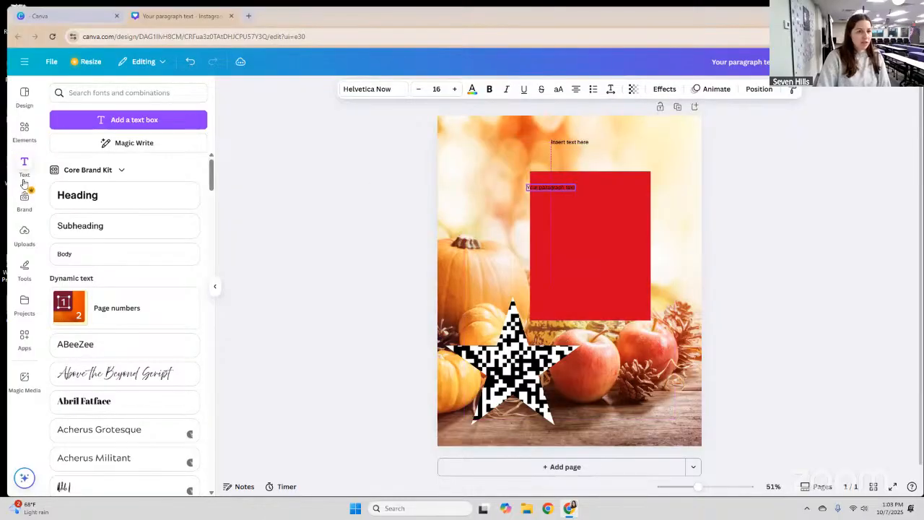
pyautogui.click(26, 129)
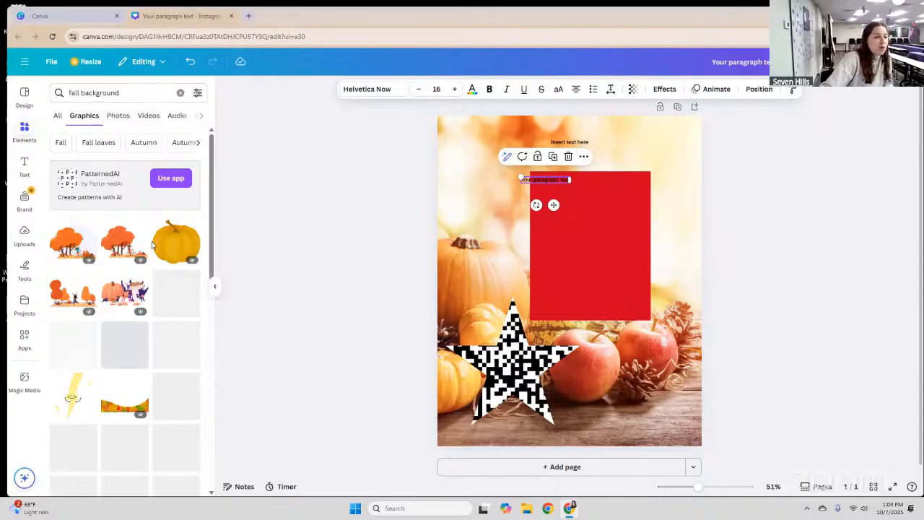
# Search graphics for 'pumpkins' and place the jack-o'-lantern graphic on the red rectangle.
pyautogui.click(66, 93)
pyautogui.moveTo(66, 92); pyautogui.dragTo(67, 92)
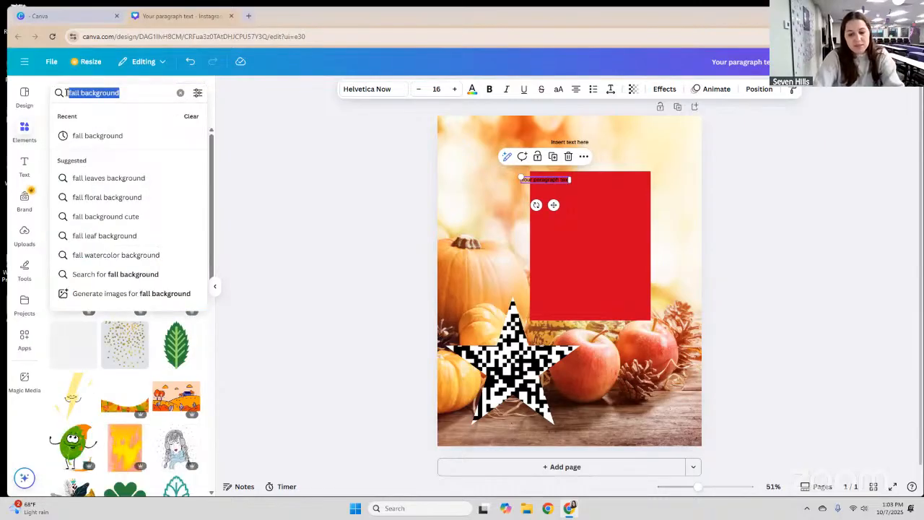
pyautogui.write('pumpkins')
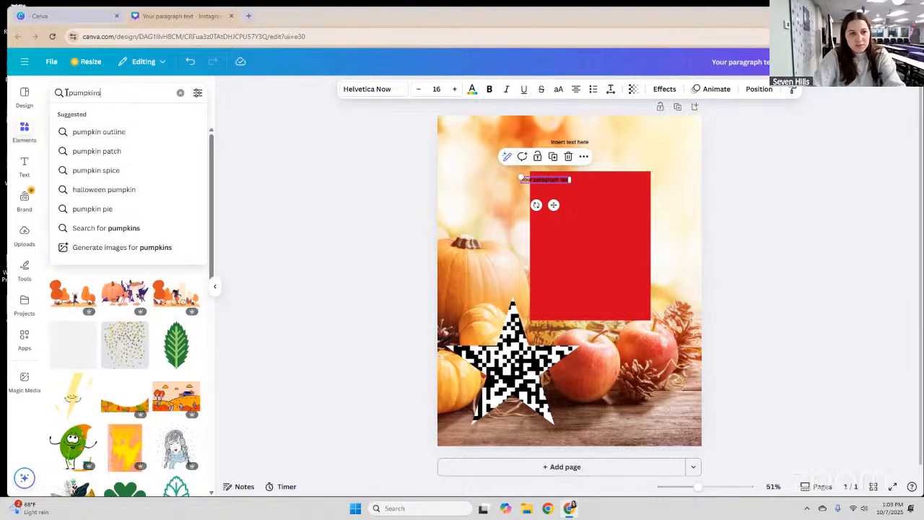
pyautogui.press('Return')
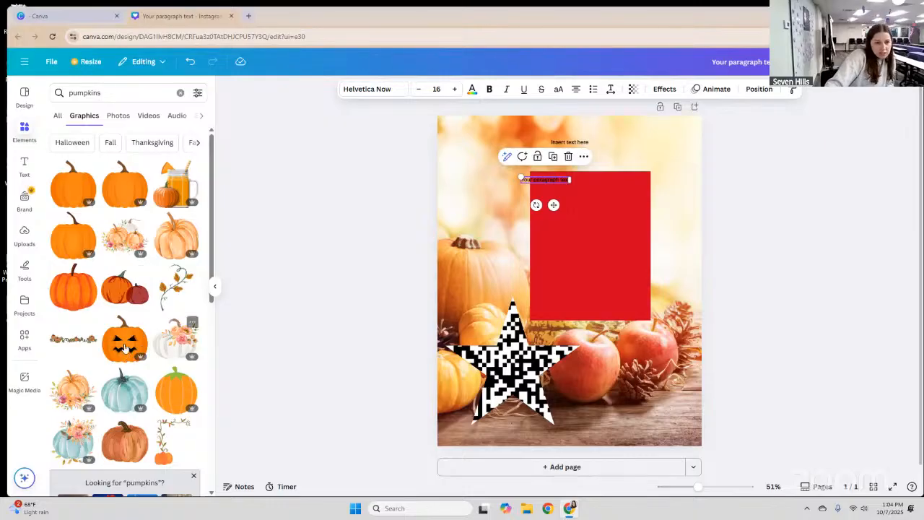
pyautogui.moveTo(124, 348); pyautogui.dragTo(568, 257)
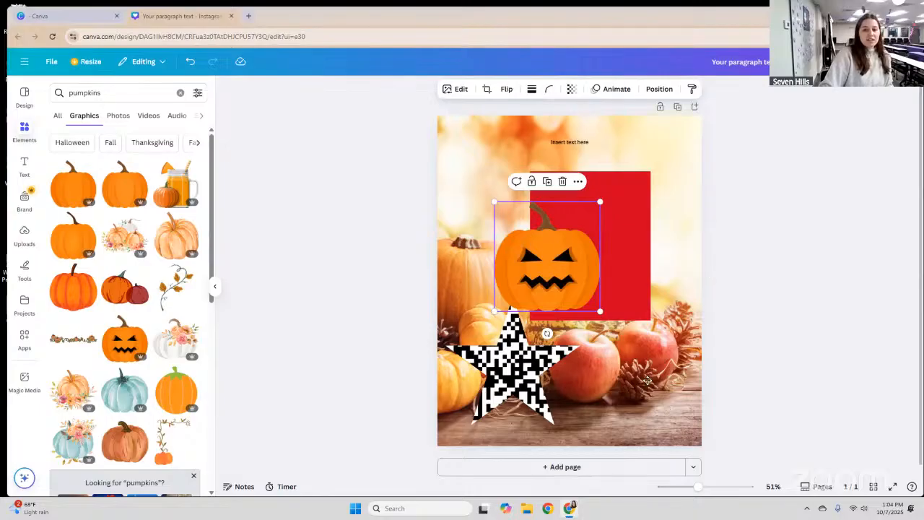
# Shrink the jack-o'-lantern, rotate it to 168°, and set it bottom-right over the apples.
pyautogui.moveTo(547, 259); pyautogui.dragTo(643, 385)
pyautogui.moveTo(696, 328); pyautogui.dragTo(713, 291)
pyautogui.moveTo(671, 399); pyautogui.dragTo(655, 234)
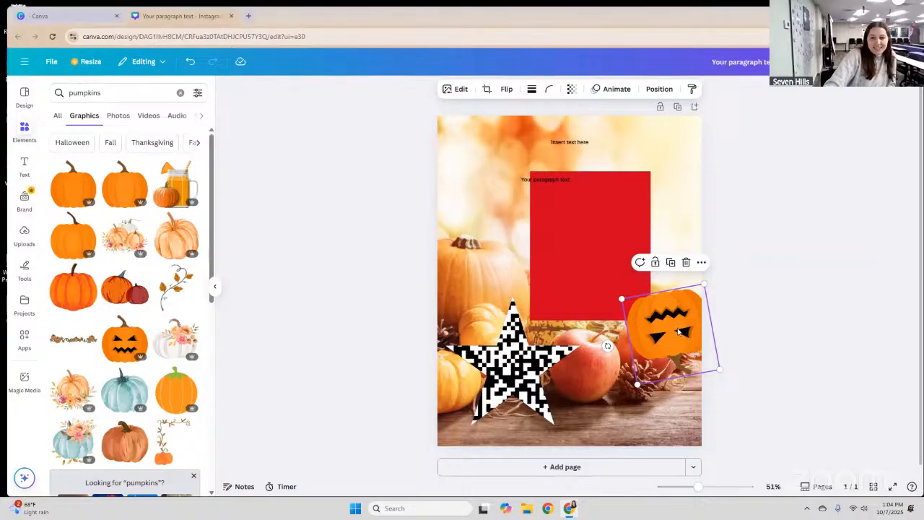
pyautogui.moveTo(679, 366); pyautogui.dragTo(666, 417)
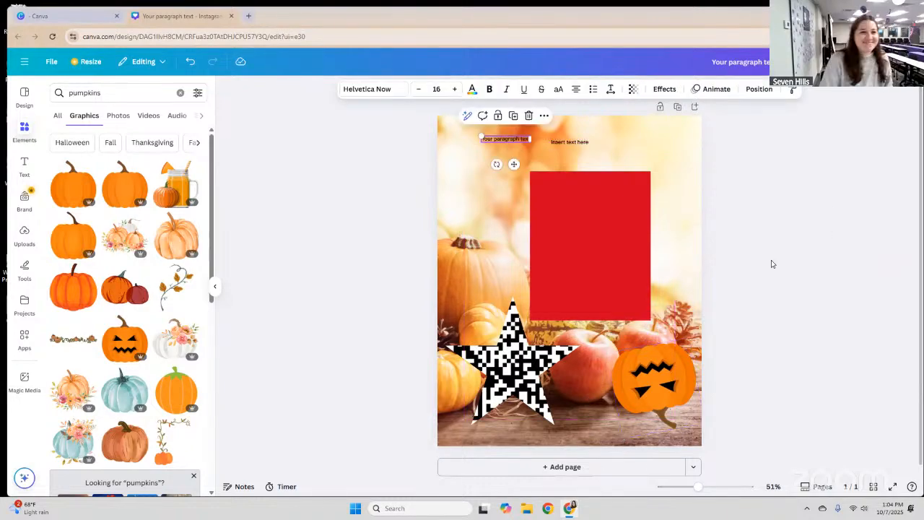
# Shrink the red rectangle into a smaller square and add a yellow sticky note on it.
pyautogui.click(622, 177)
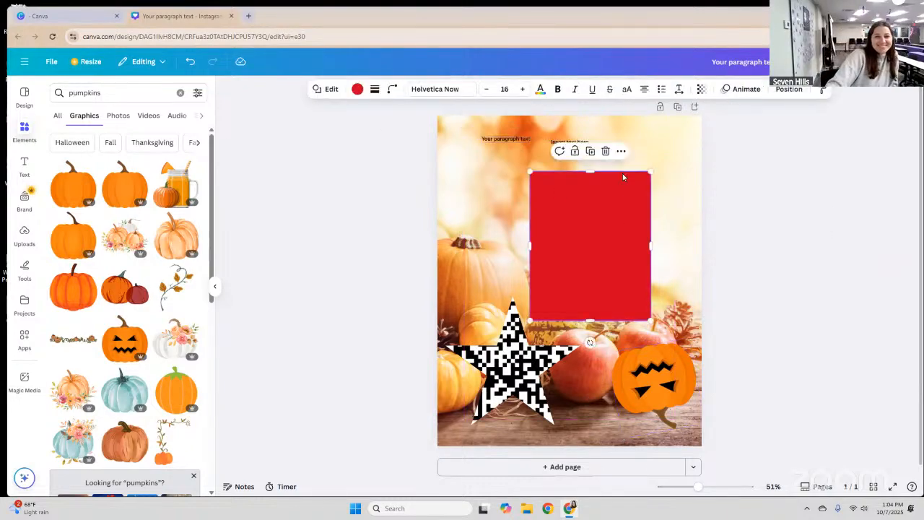
pyautogui.moveTo(650, 171); pyautogui.dragTo(614, 243)
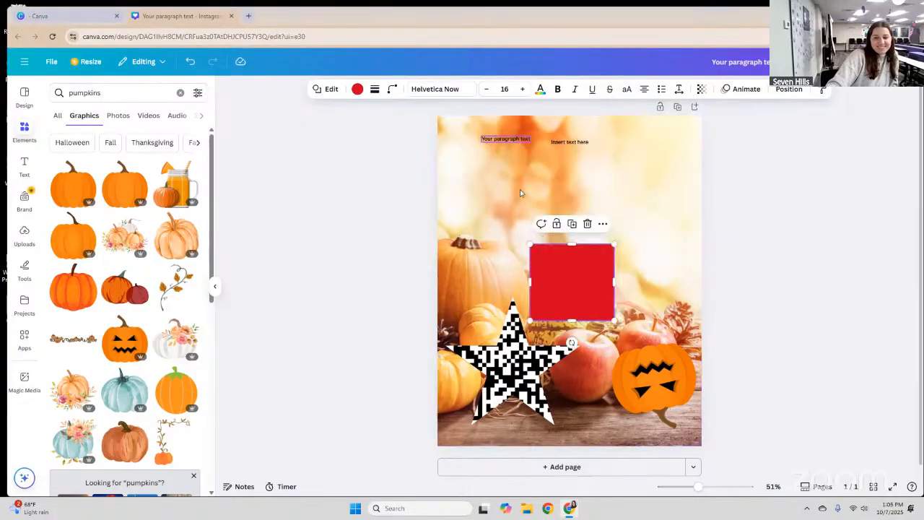
pyautogui.click(109, 95)
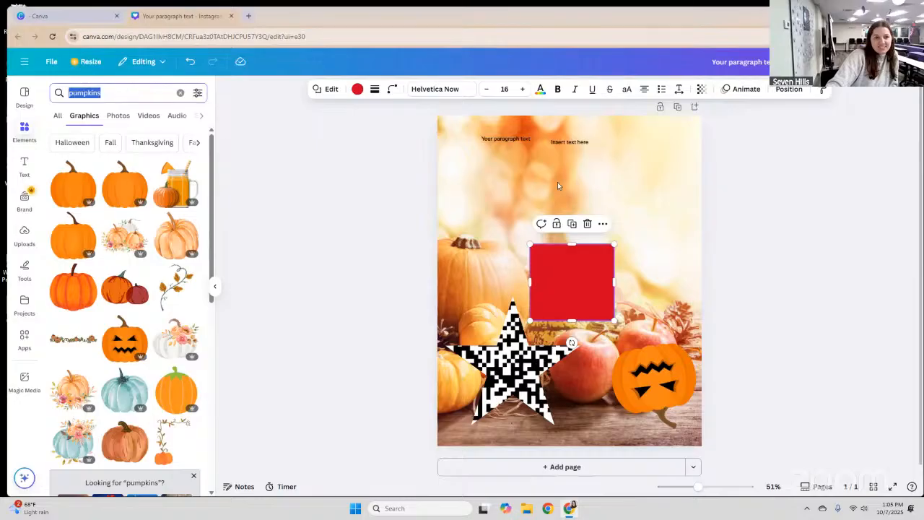
pyautogui.click(557, 187)
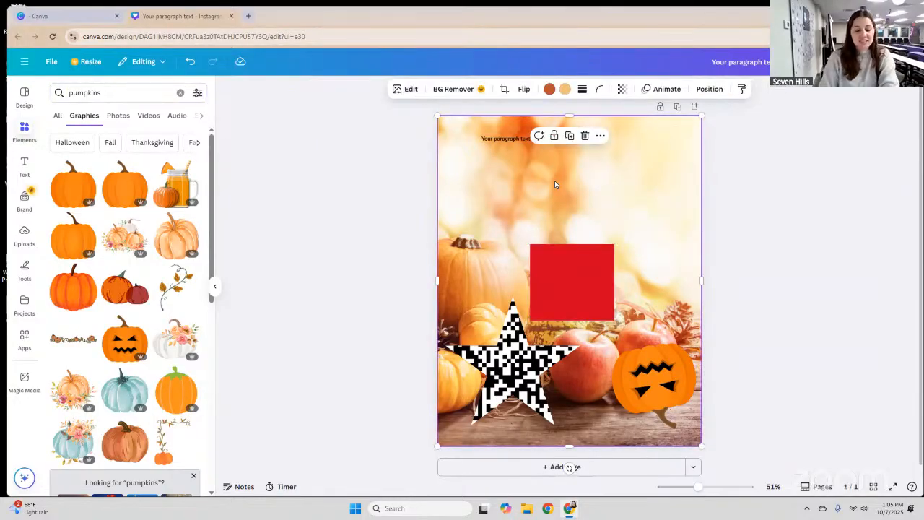
pyautogui.press('s')
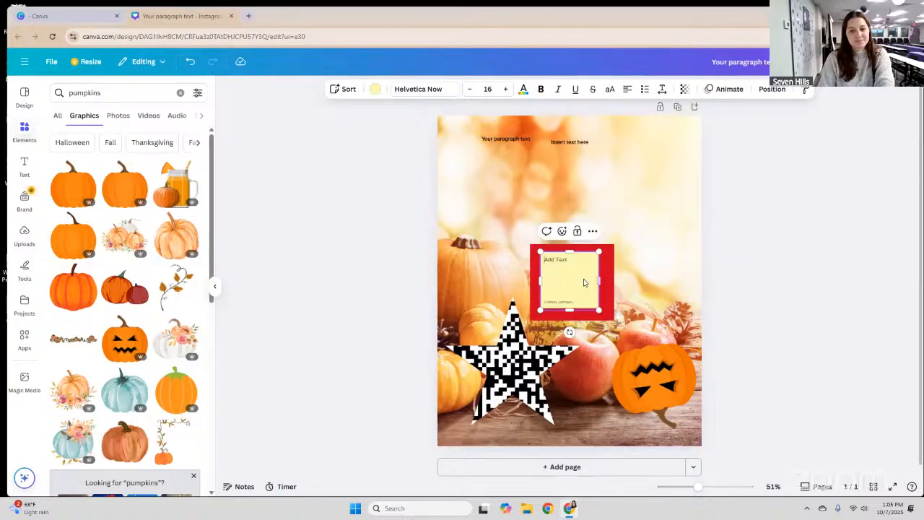
# Select and delete the yellow sticky note, leaving the red square plain.
pyautogui.write('a')
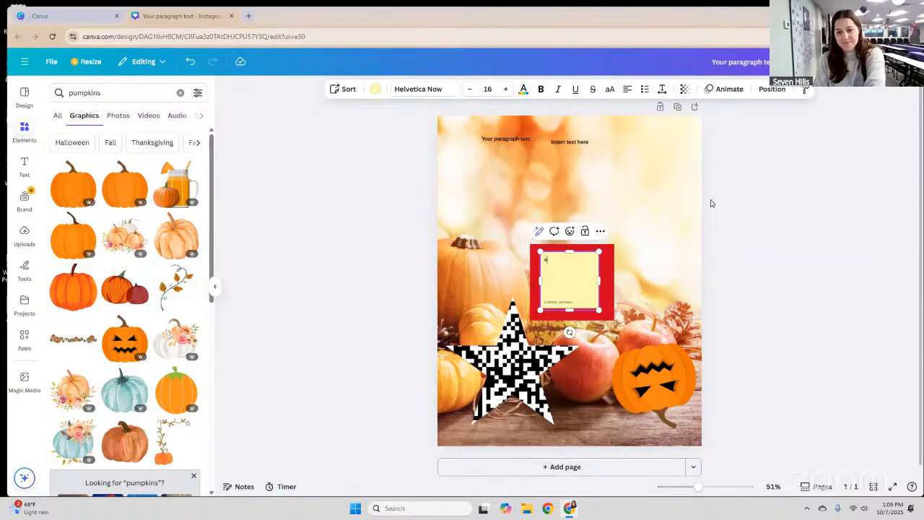
pyautogui.click(689, 208)
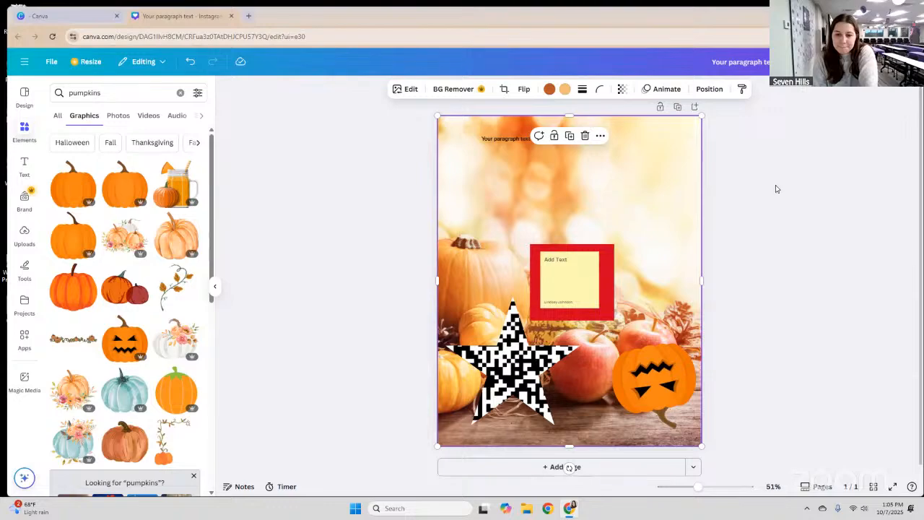
pyautogui.click(559, 291)
pyautogui.click(559, 288)
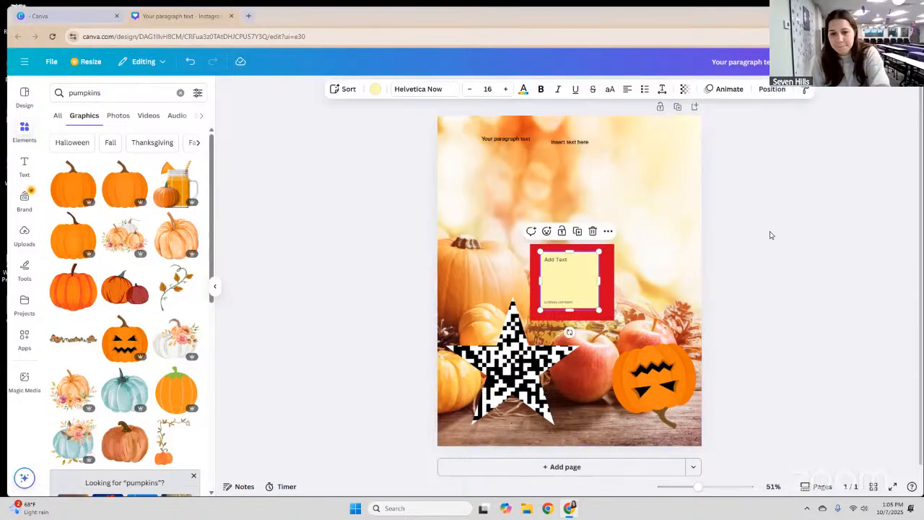
pyautogui.press('Delete')
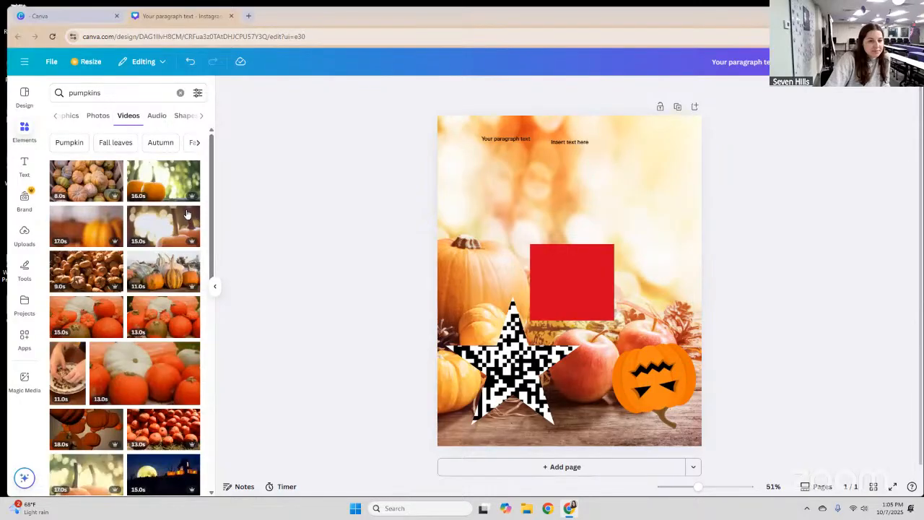
pyautogui.scroll(-5, 186, 215)
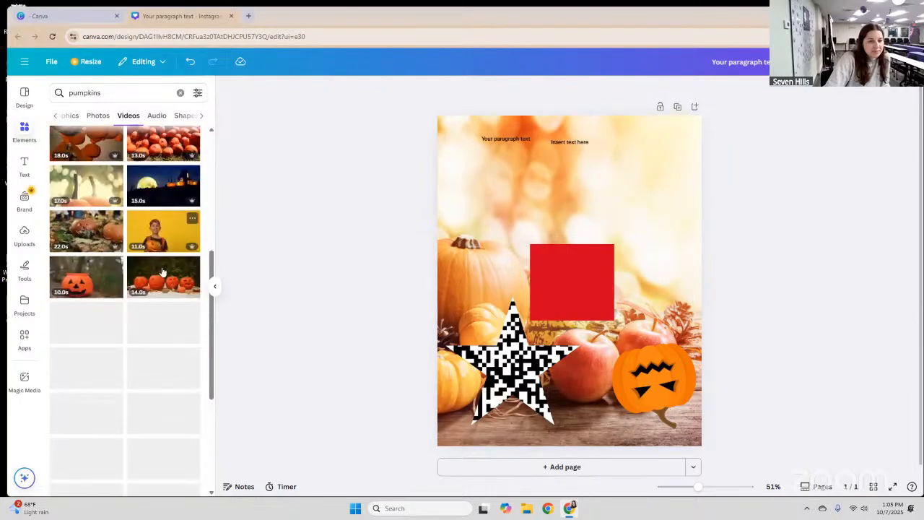
pyautogui.scroll(5, 159, 271)
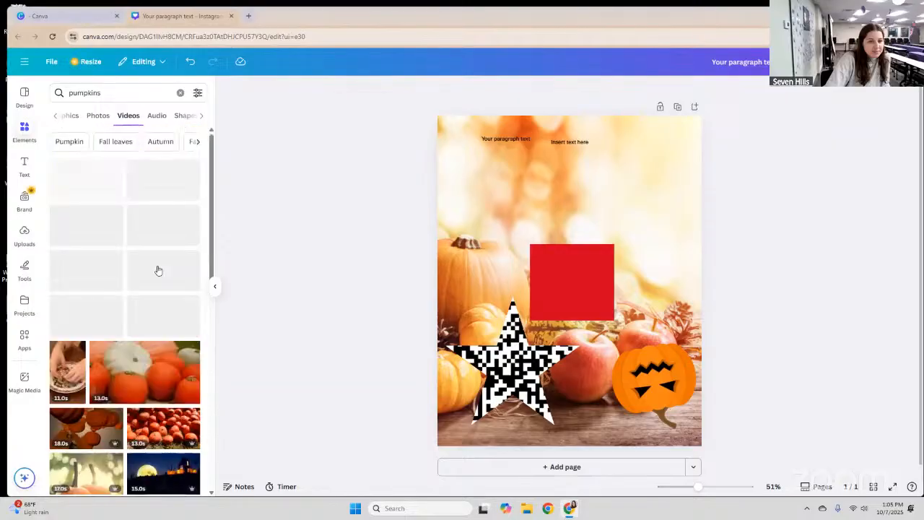
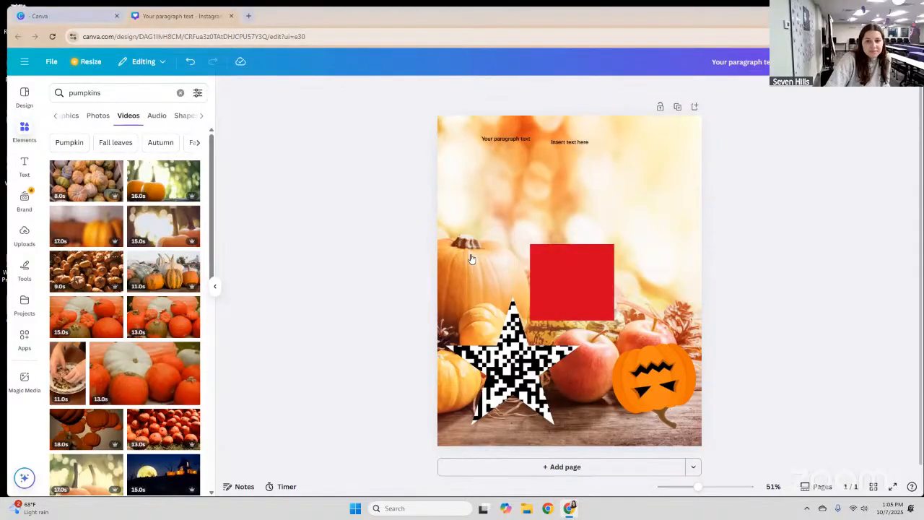
# Add a pumpkin-pile video over the red square, then delete it and browse for another clip.
pyautogui.moveTo(579, 290); pyautogui.dragTo(590, 280)
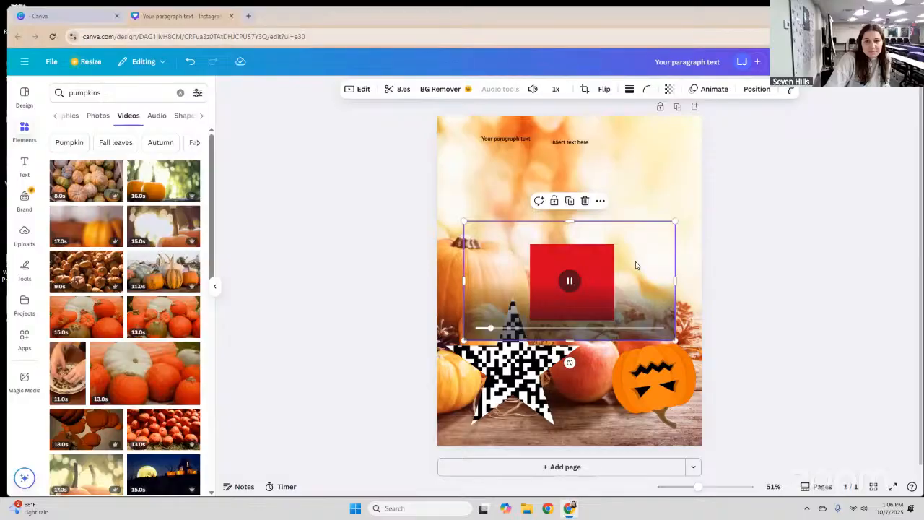
pyautogui.moveTo(630, 232); pyautogui.dragTo(623, 169)
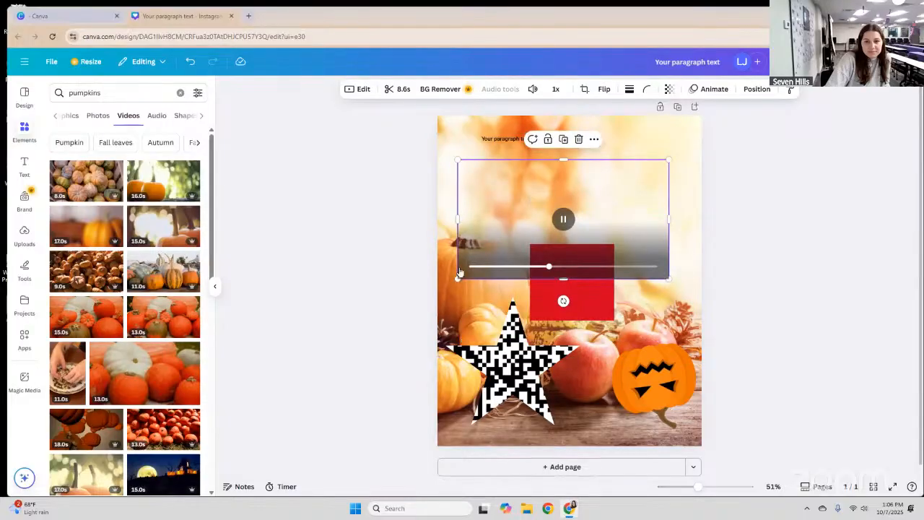
pyautogui.click(579, 139)
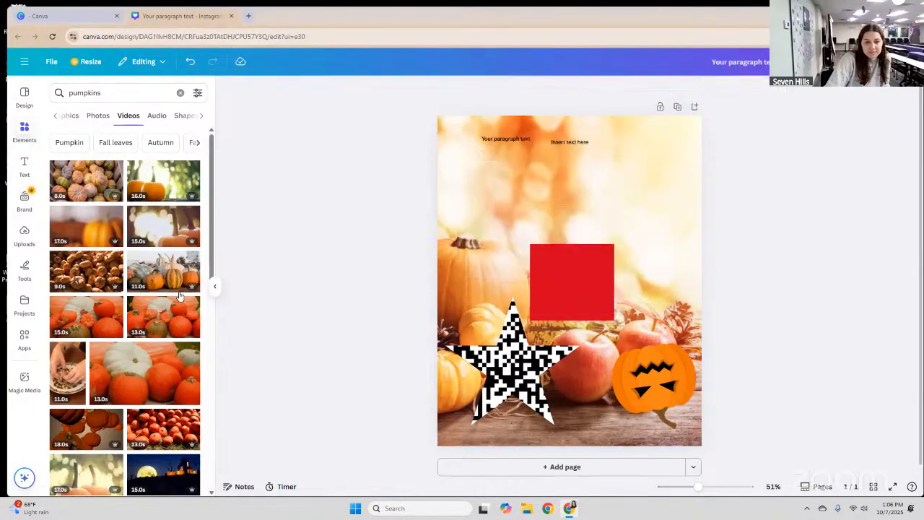
pyautogui.scroll(-2, 181, 298)
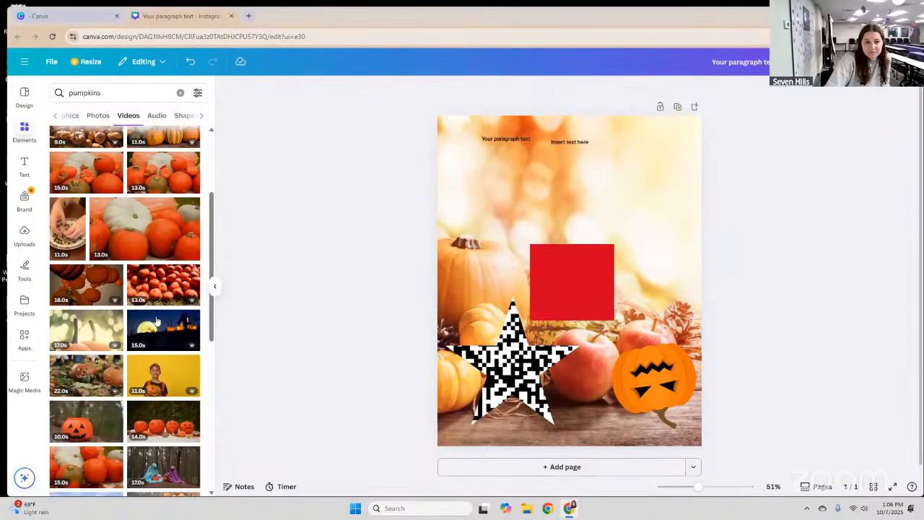
pyautogui.scroll(-3, 175, 235)
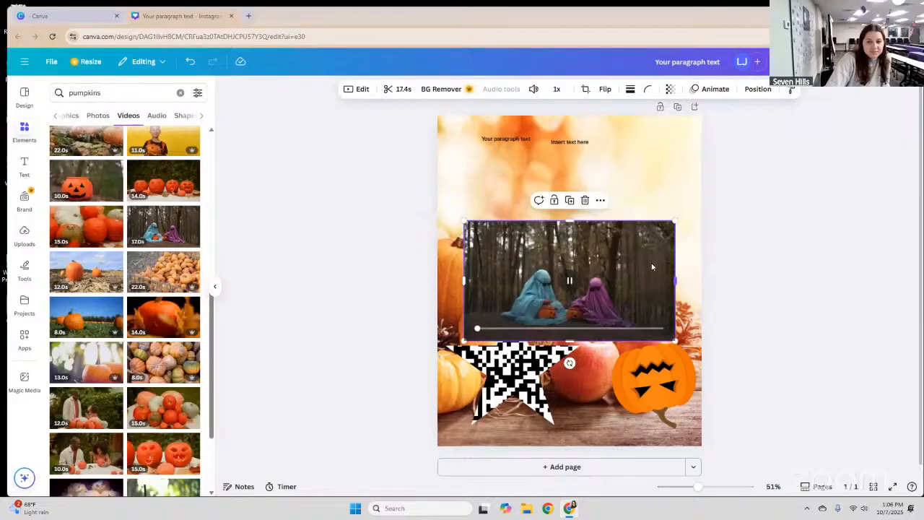
# Move the pumpkin video down toward the bottom of the page.
pyautogui.rightClick(693, 349)
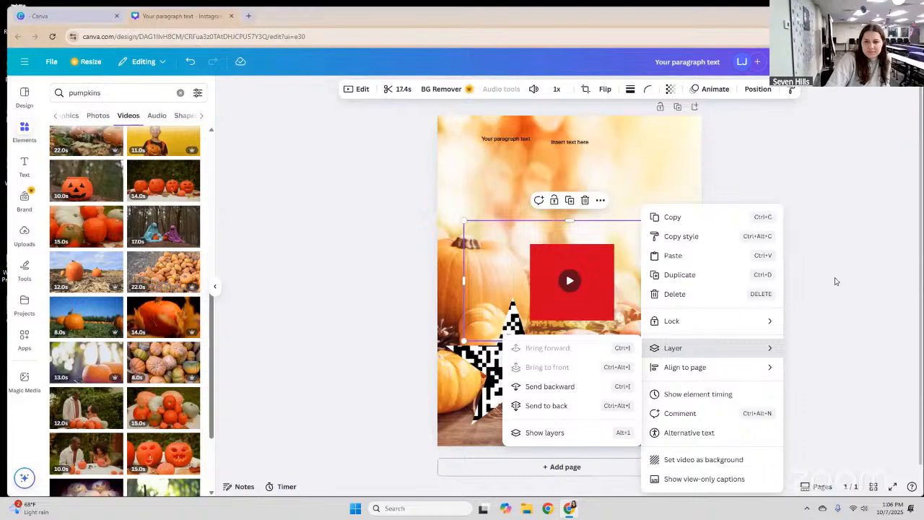
pyautogui.click(628, 335)
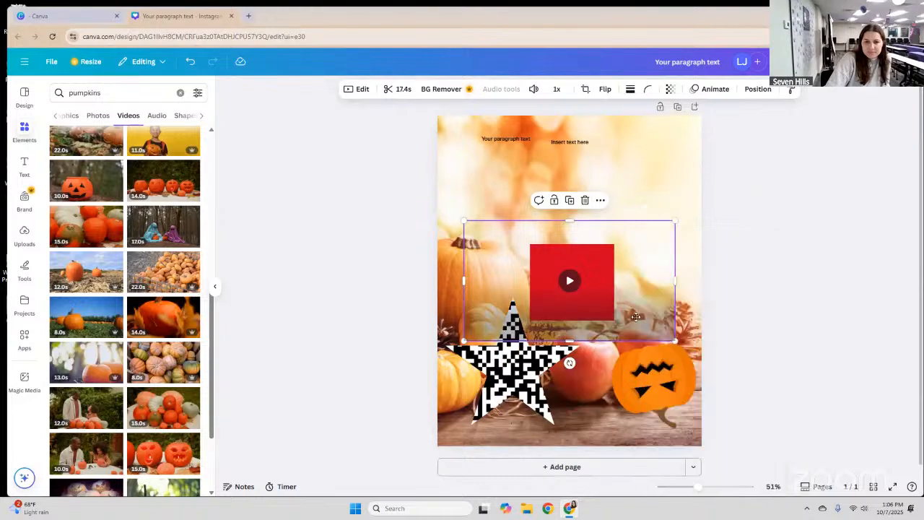
pyautogui.moveTo(634, 317); pyautogui.dragTo(605, 420)
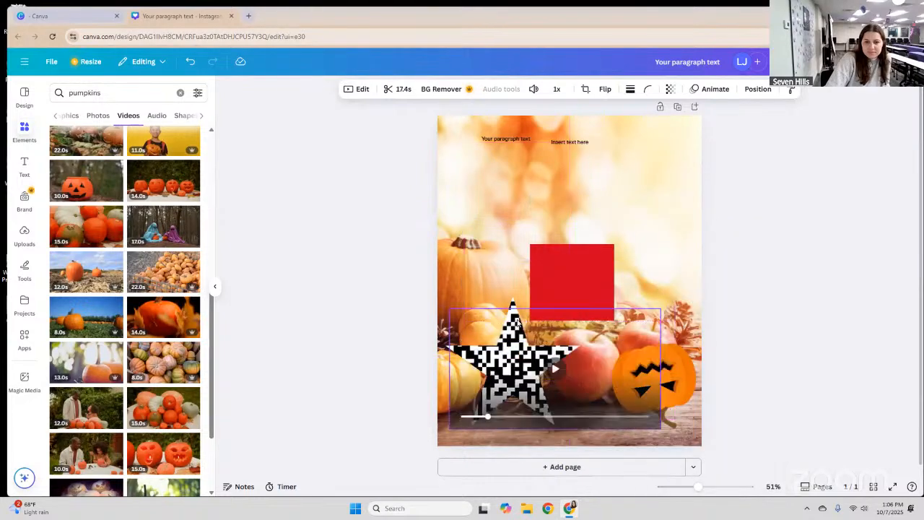
# Delete the QR-code image and its empty star frame from the poster.
pyautogui.click(514, 319)
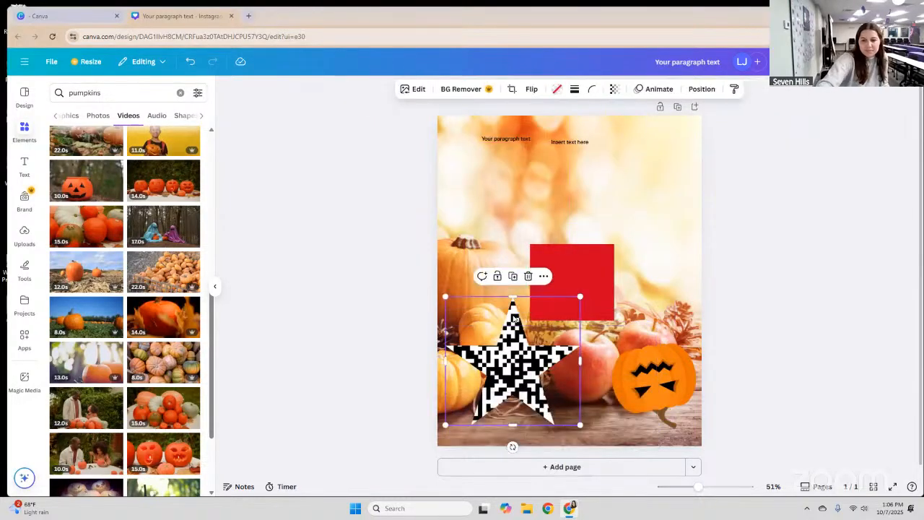
pyautogui.press('Delete')
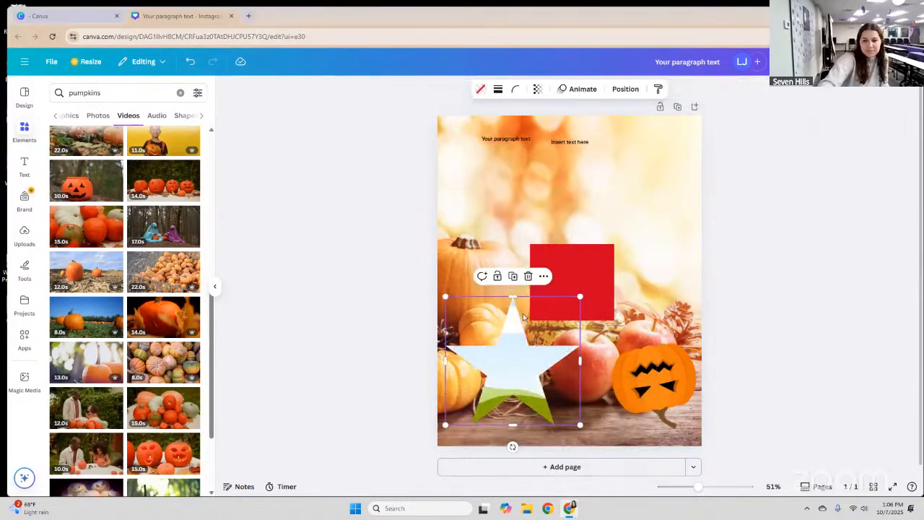
pyautogui.press('Delete')
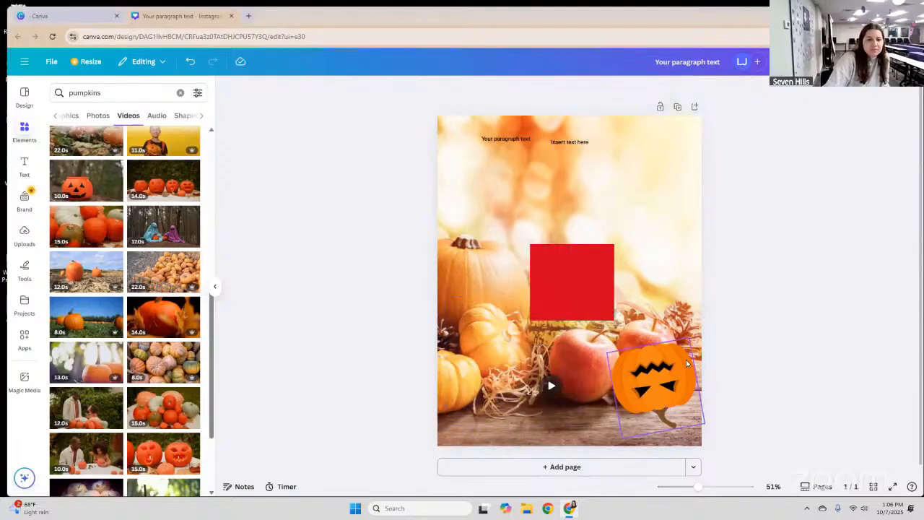
# Switch the pumpkin search results to the All category, then select and deselect the page video.
pyautogui.click(202, 117)
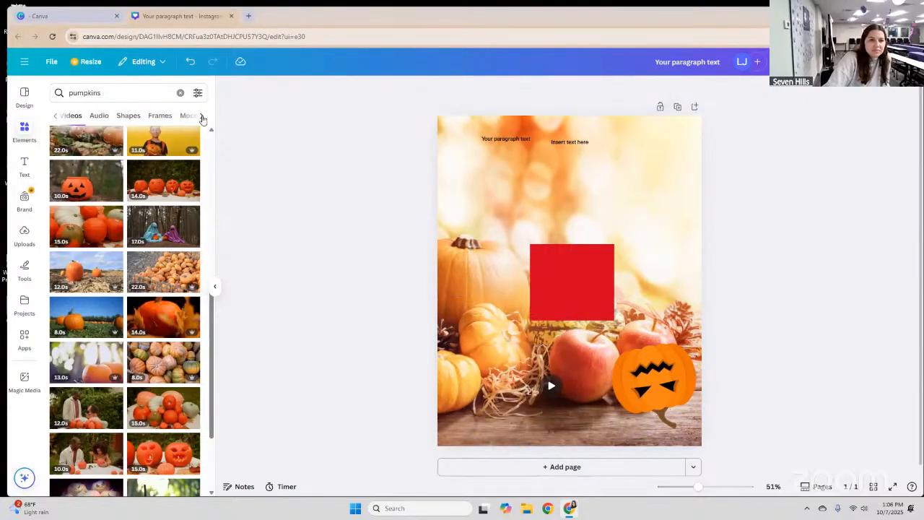
pyautogui.hscroll(2, 54, 119)
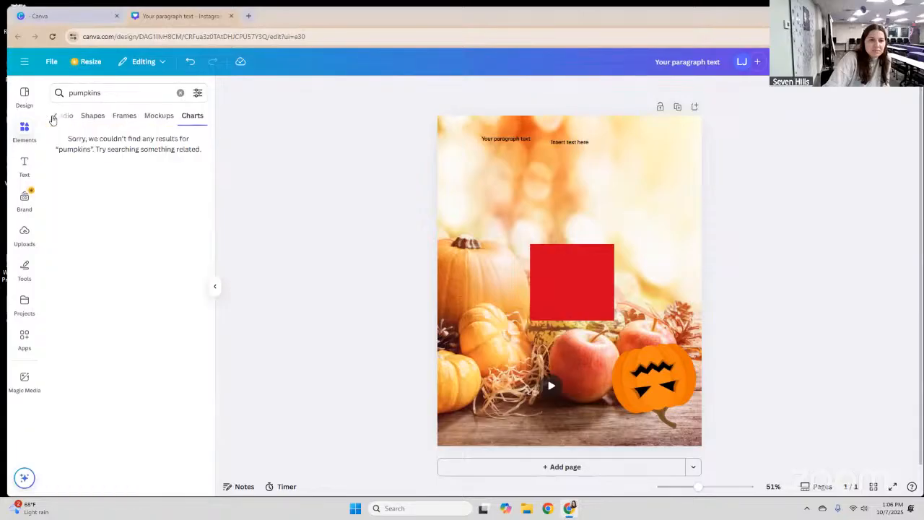
pyautogui.click(52, 120)
pyautogui.click(56, 117)
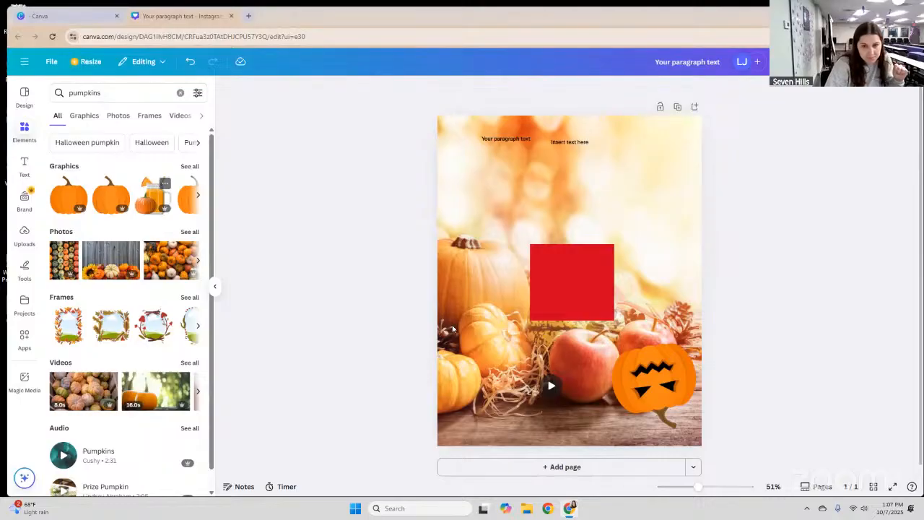
pyautogui.click(589, 343)
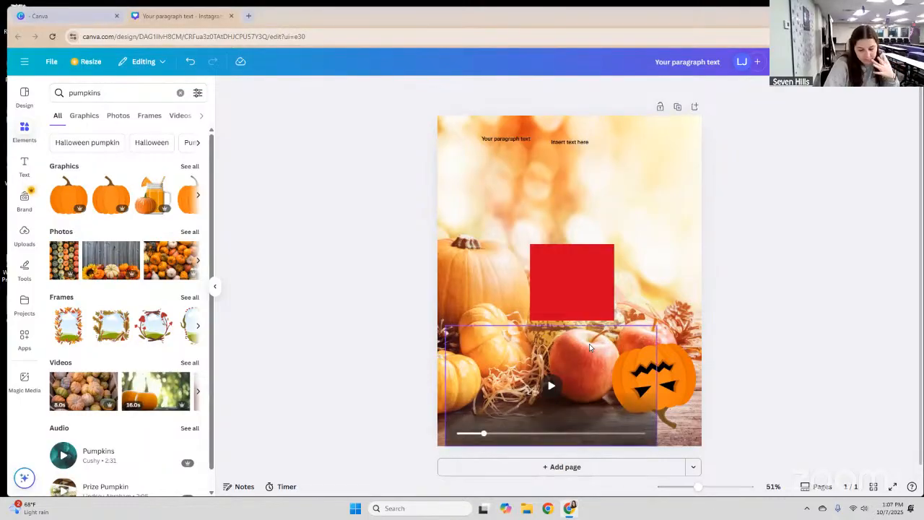
pyautogui.click(563, 289)
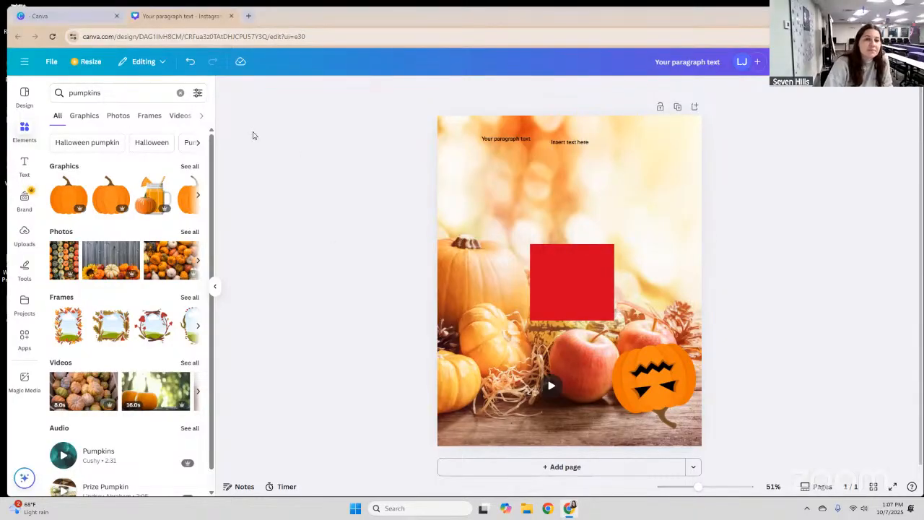
# Leave the editor through the main menu and go to the Canva Home page.
pyautogui.click(24, 64)
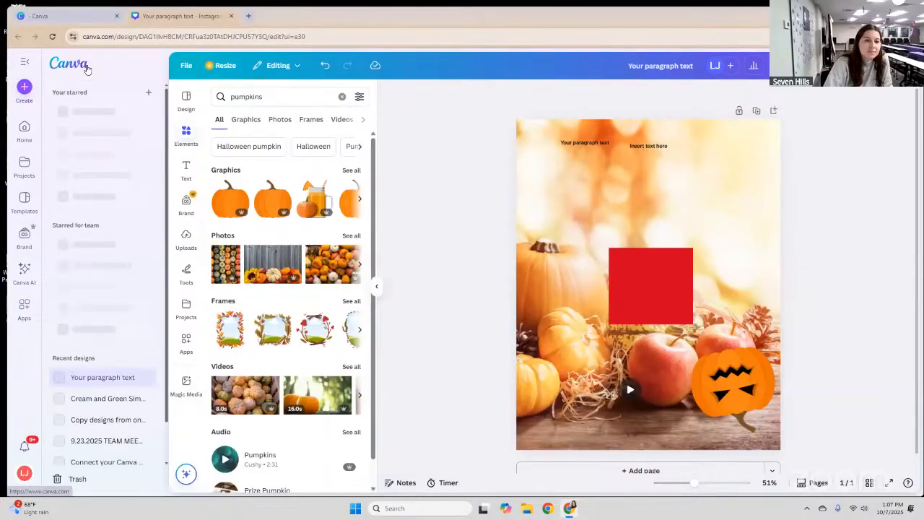
pyautogui.click(25, 131)
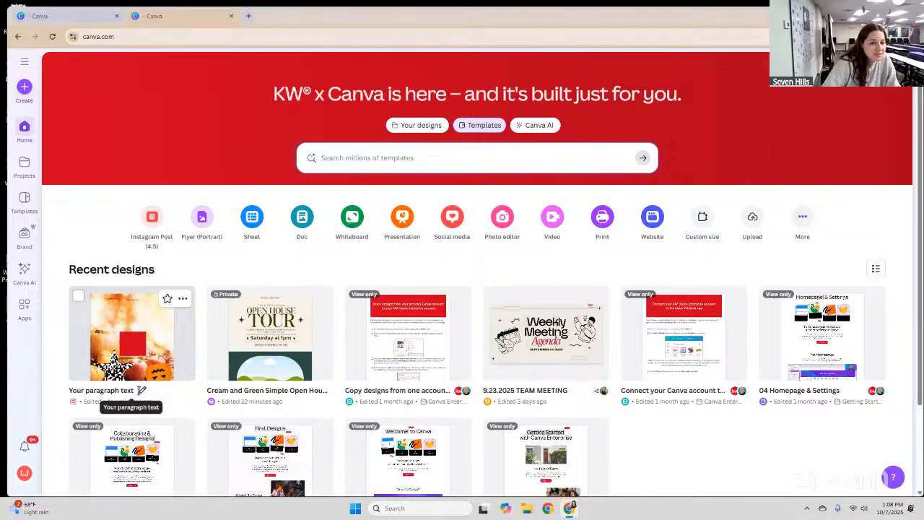
# Rename the pumpkin design in Recent designs to 'Canva 101 Class'.
pyautogui.click(142, 390)
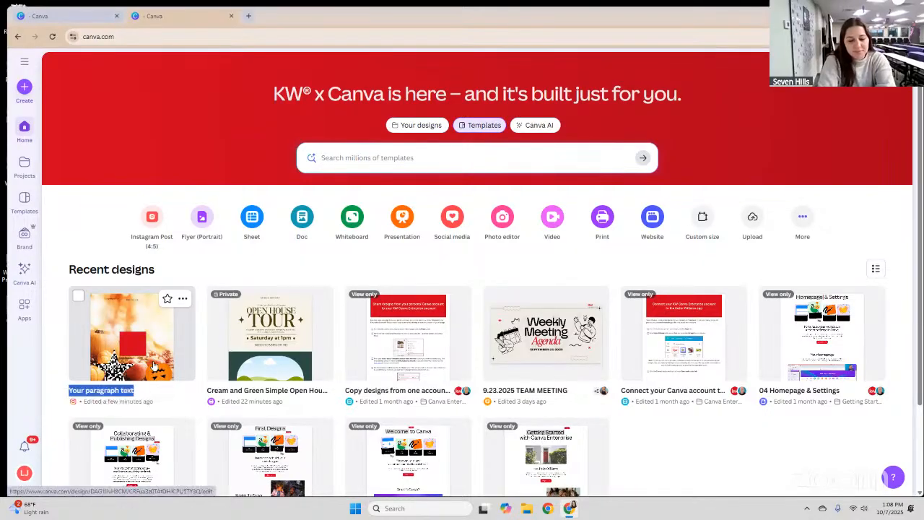
pyautogui.write('Te')
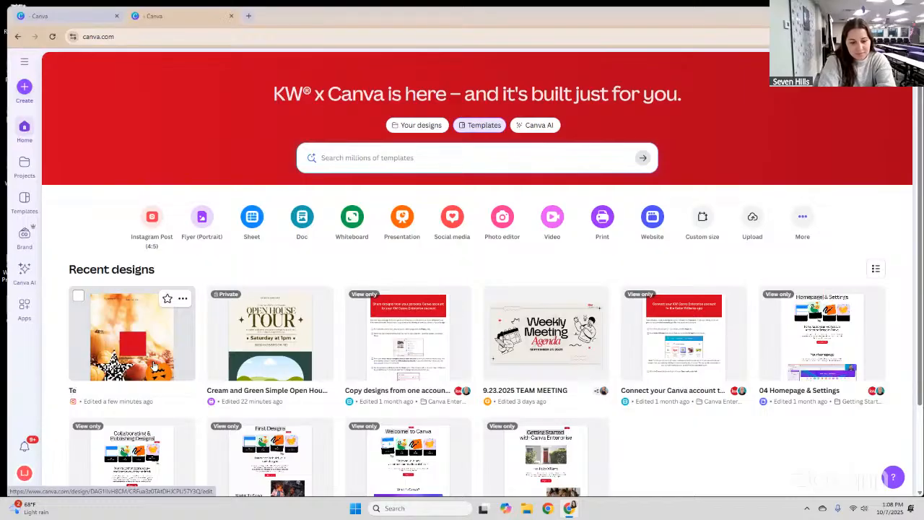
pyautogui.press('BackSpace')
pyautogui.press('BackSpace')
pyautogui.write('Ca')
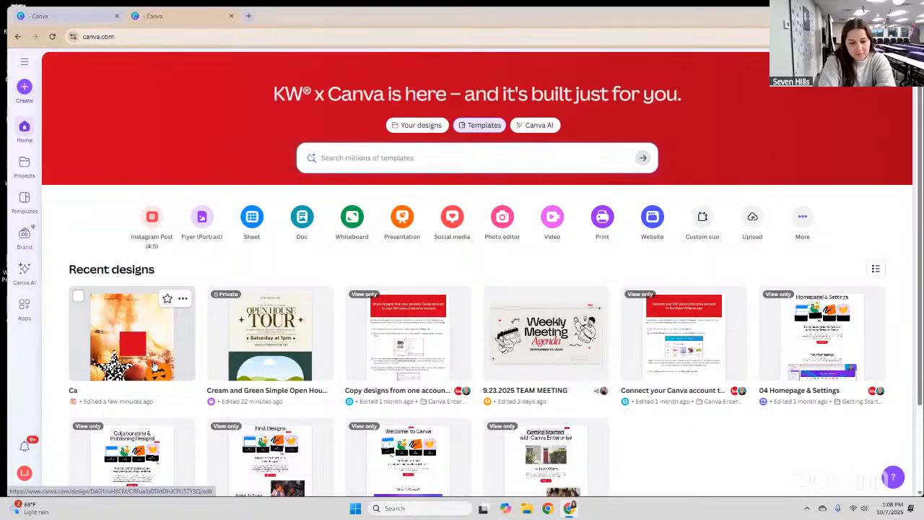
pyautogui.write('nva 101')
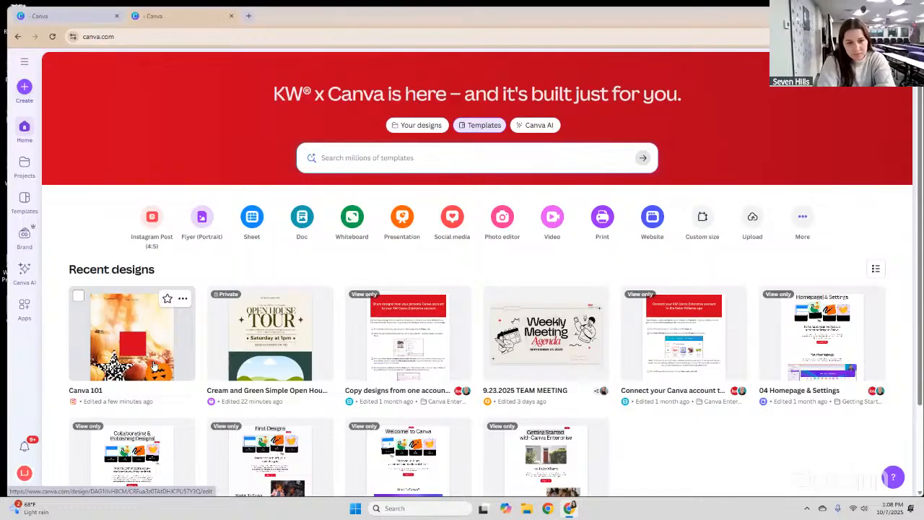
pyautogui.write(' Class')
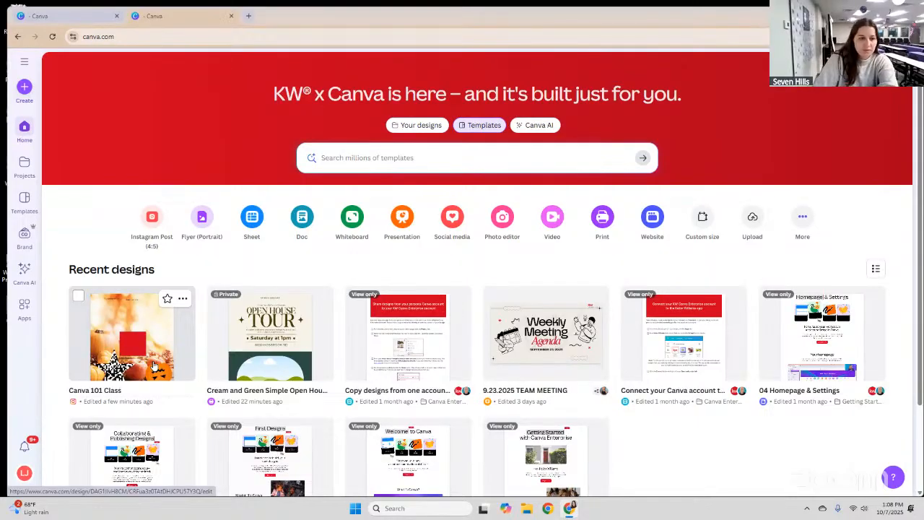
pyautogui.click(232, 230)
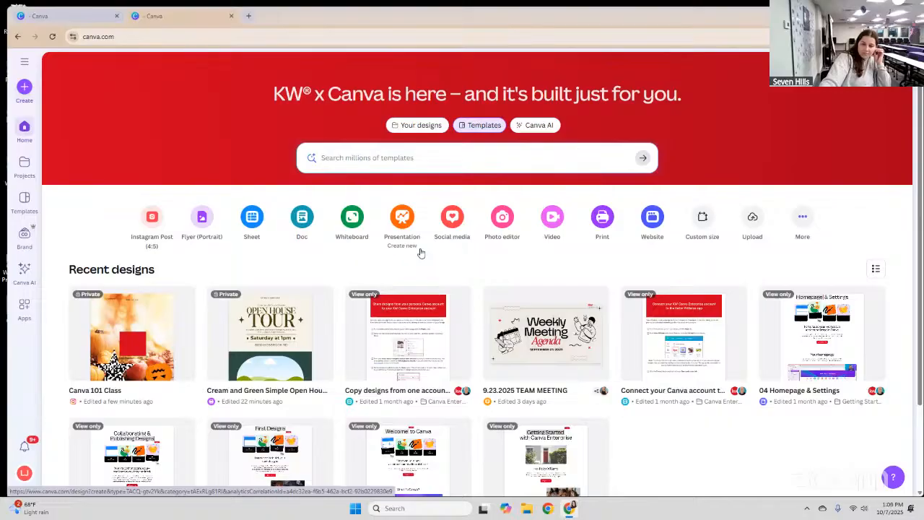
pyautogui.scroll(-1, 421, 252)
pyautogui.scroll(-2, 421, 252)
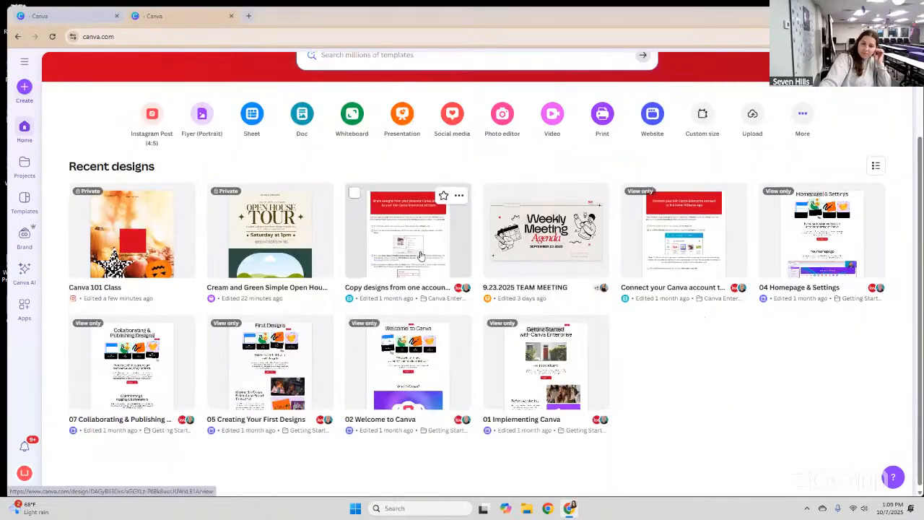
pyautogui.scroll(3, 421, 257)
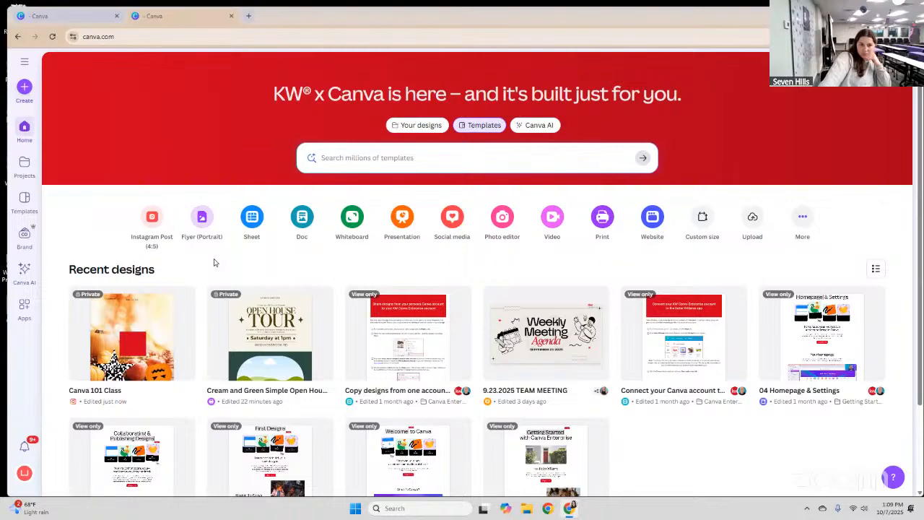
# Go to Brand templates and open the Black Frame Coming Soon Flyer card.
pyautogui.click(17, 233)
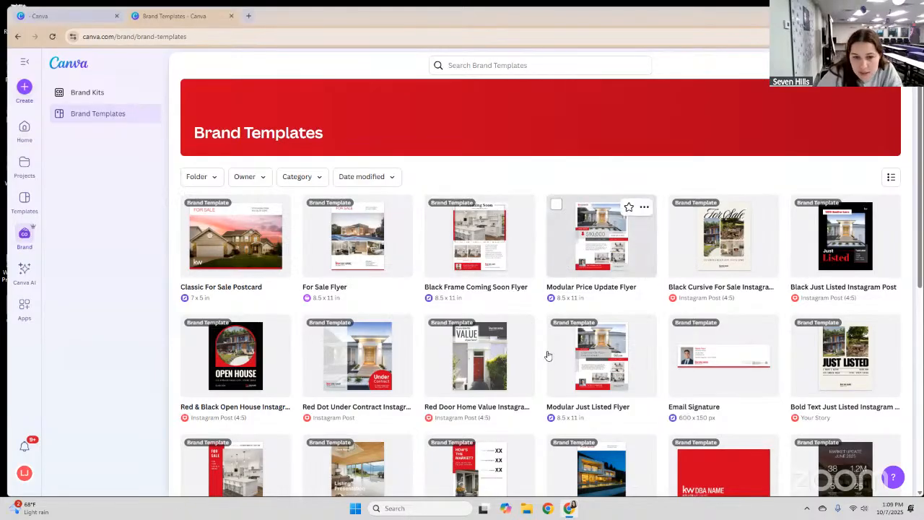
pyautogui.click(469, 258)
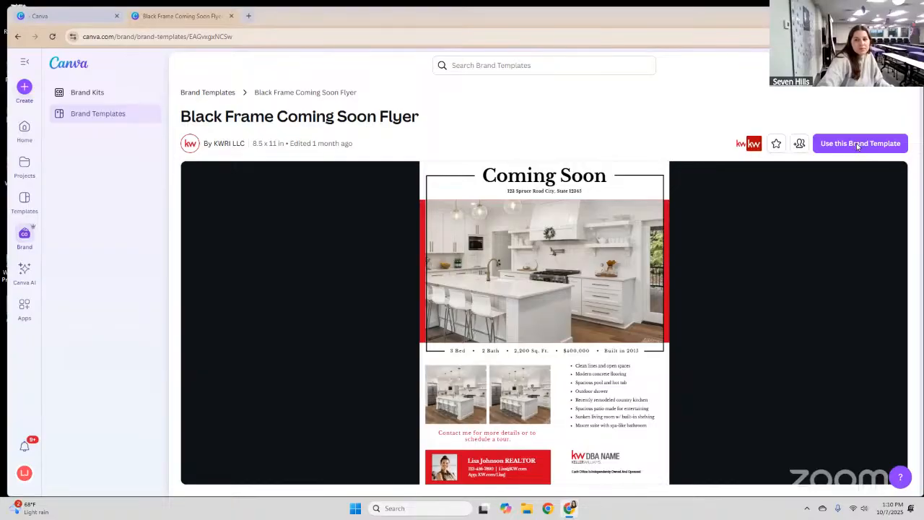
# Create a new design from the Black Frame Coming Soon Flyer brand template.
pyautogui.click(814, 148)
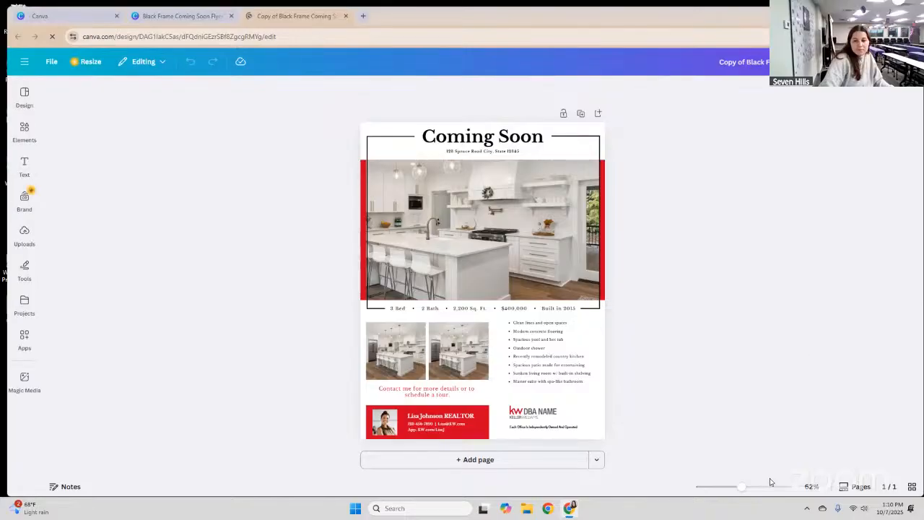
# Adjust the zoom on the Coming Soon flyer copy, look it over, and show the Apps panel.
pyautogui.click(715, 488)
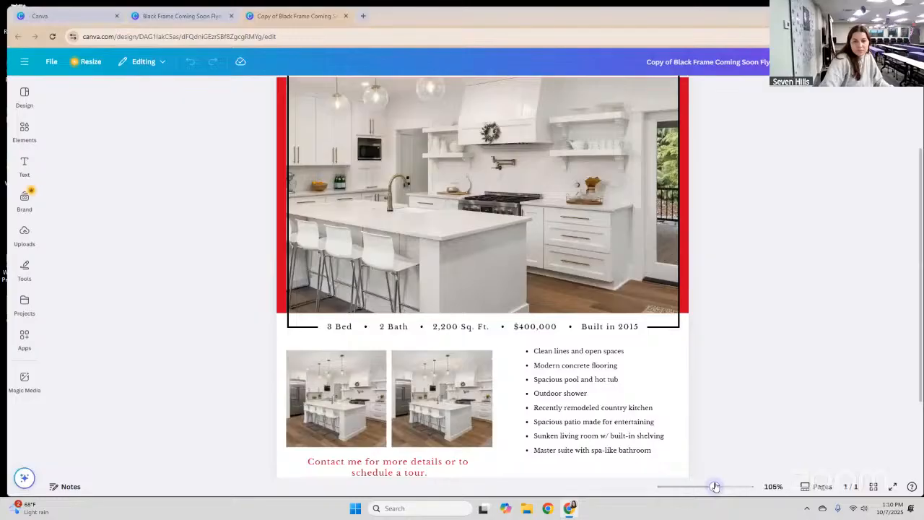
pyautogui.moveTo(714, 487); pyautogui.dragTo(707, 486)
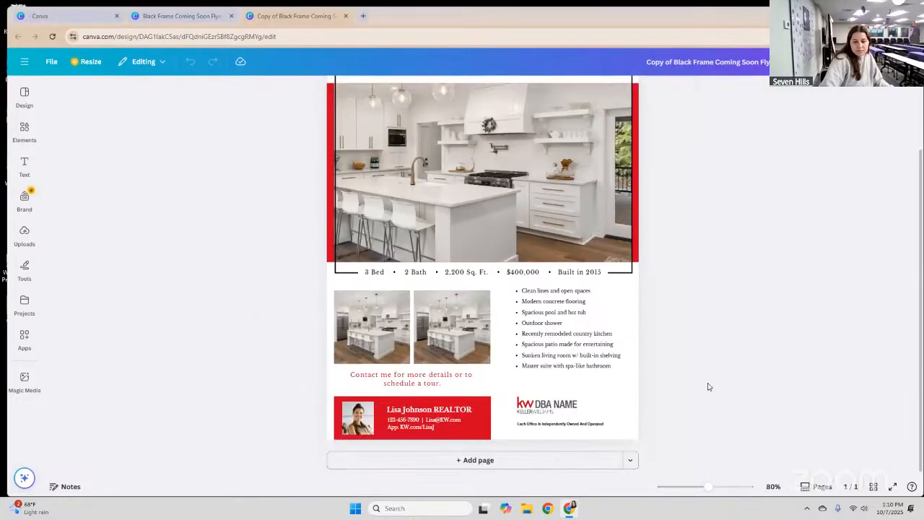
pyautogui.scroll(1, 708, 387)
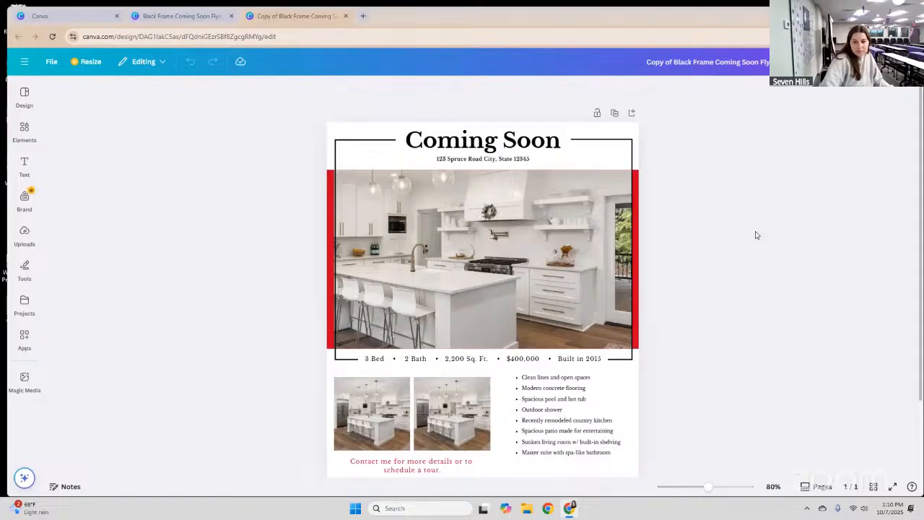
pyautogui.scroll(-1, 756, 236)
pyautogui.scroll(1, 756, 235)
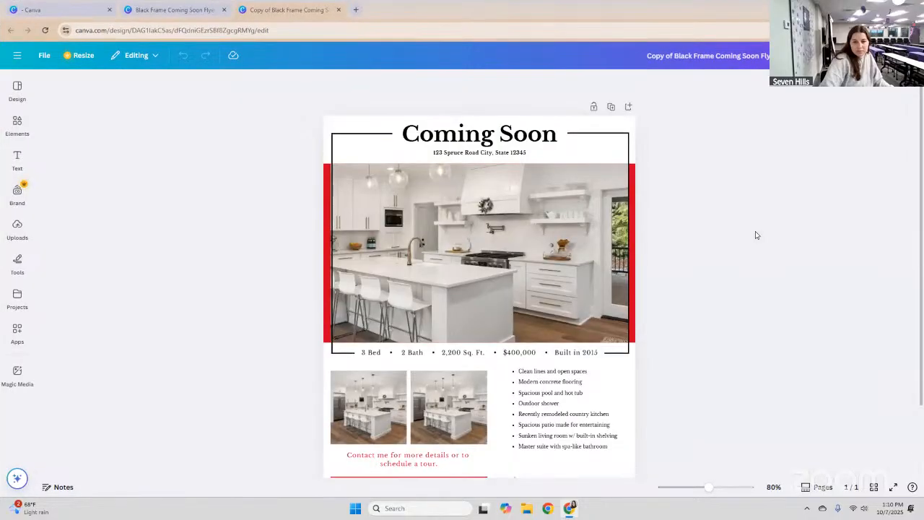
pyautogui.scroll(-1, 756, 235)
pyautogui.scroll(1, 756, 235)
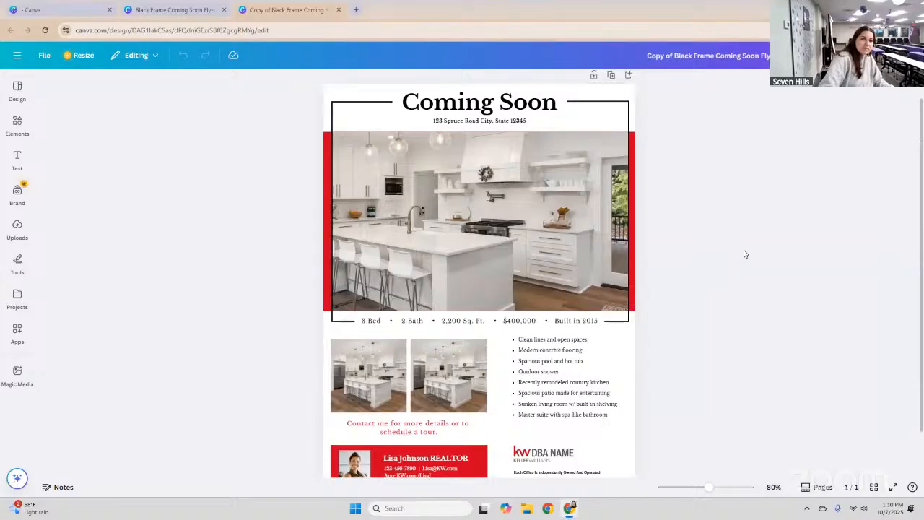
pyautogui.scroll(-1, 740, 258)
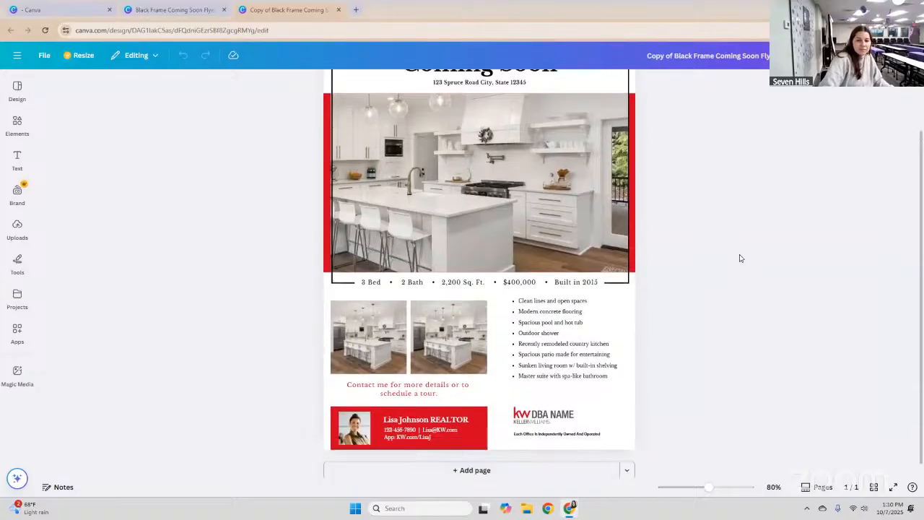
pyautogui.scroll(1, 739, 257)
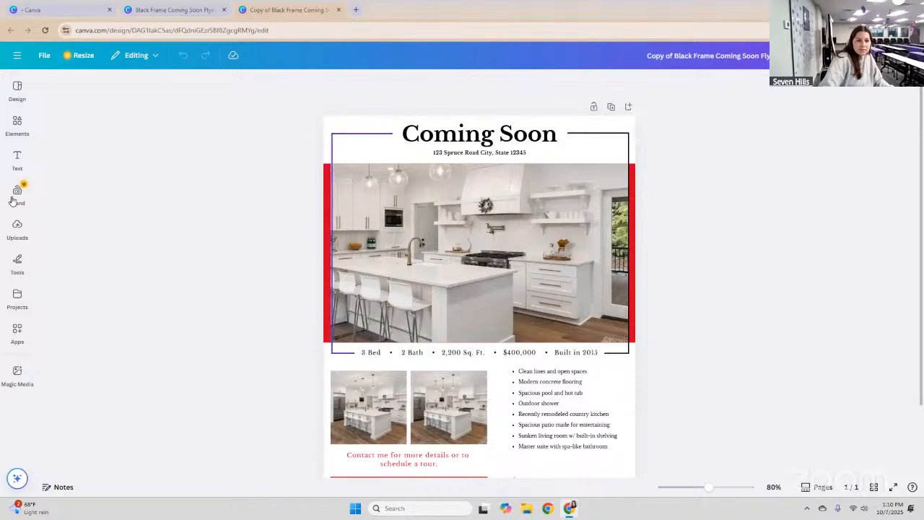
pyautogui.click(15, 327)
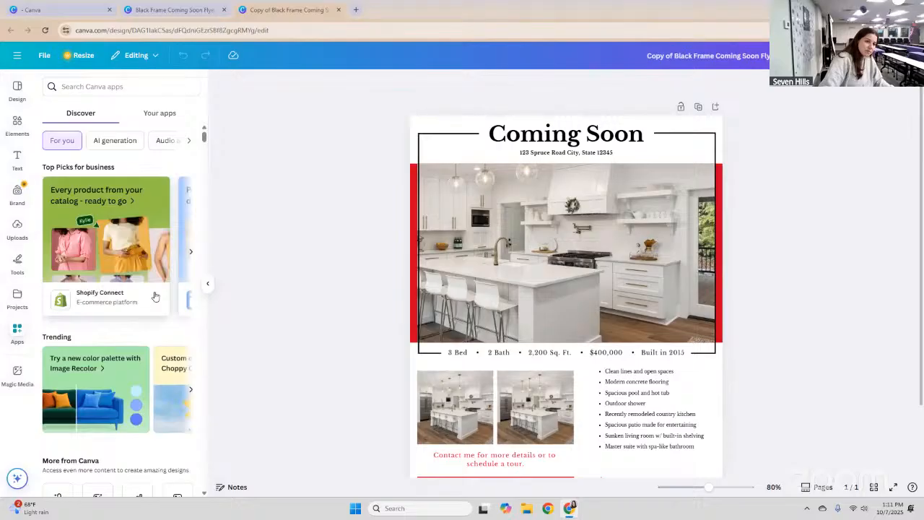
# Search the Canva apps for 'keller williams' to find the Keller Williams app.
pyautogui.scroll(-3, 154, 296)
pyautogui.scroll(3, 156, 290)
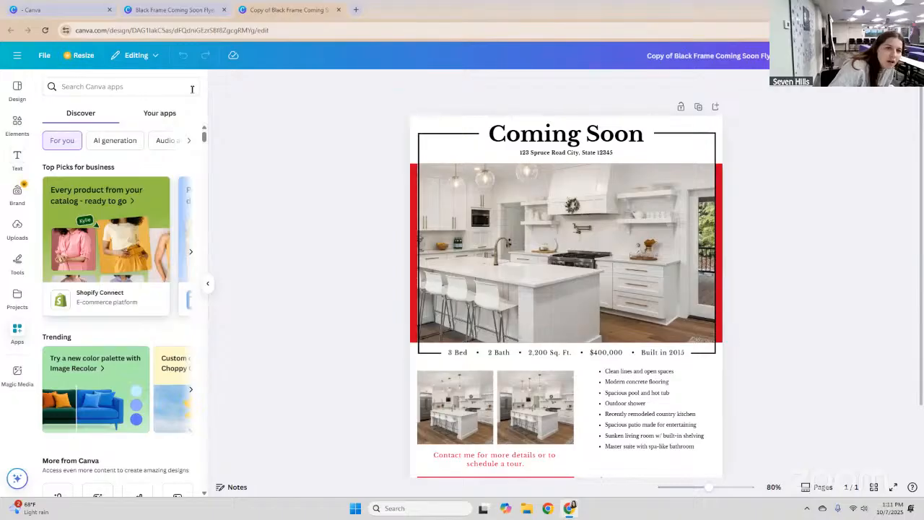
pyautogui.click(160, 113)
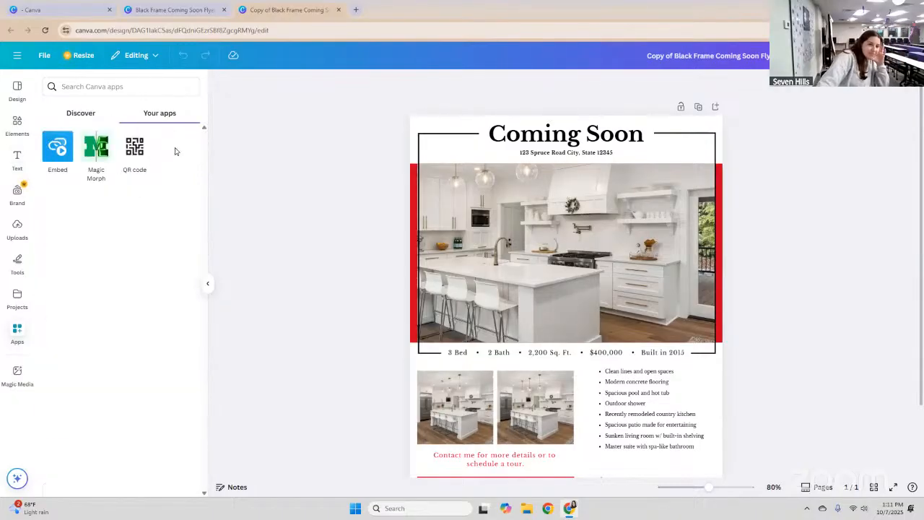
pyautogui.click(80, 112)
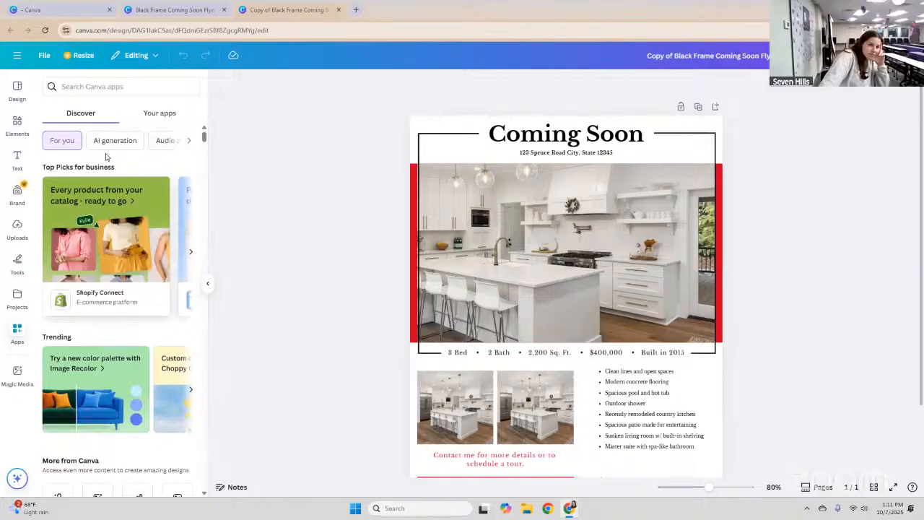
pyautogui.click(140, 92)
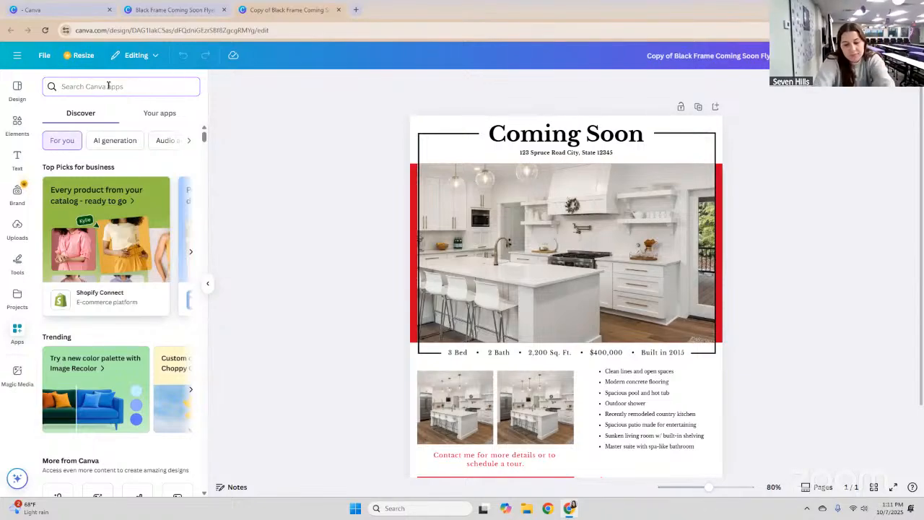
pyautogui.write('keller wil')
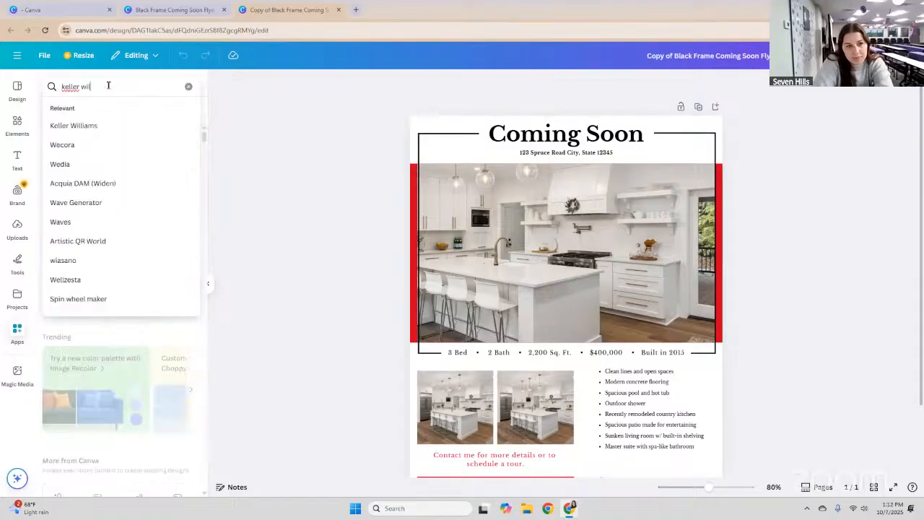
pyautogui.write('liams')
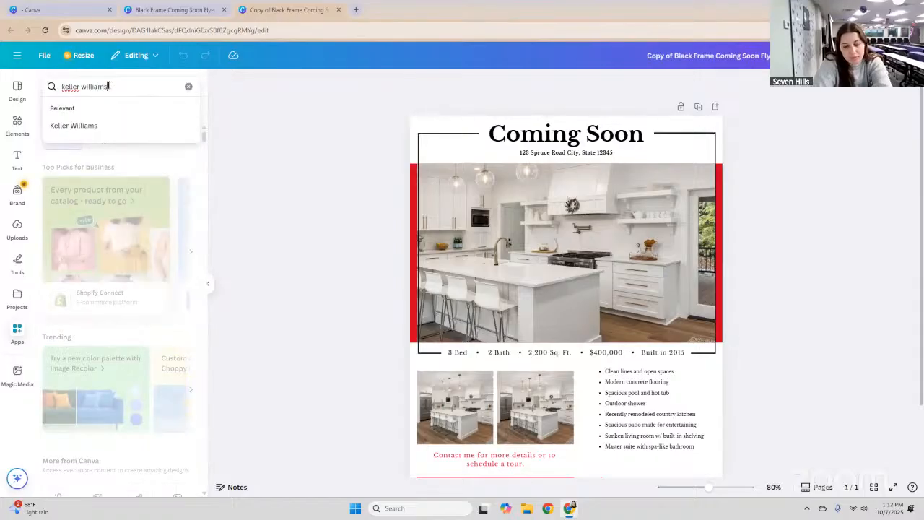
pyautogui.press('Return')
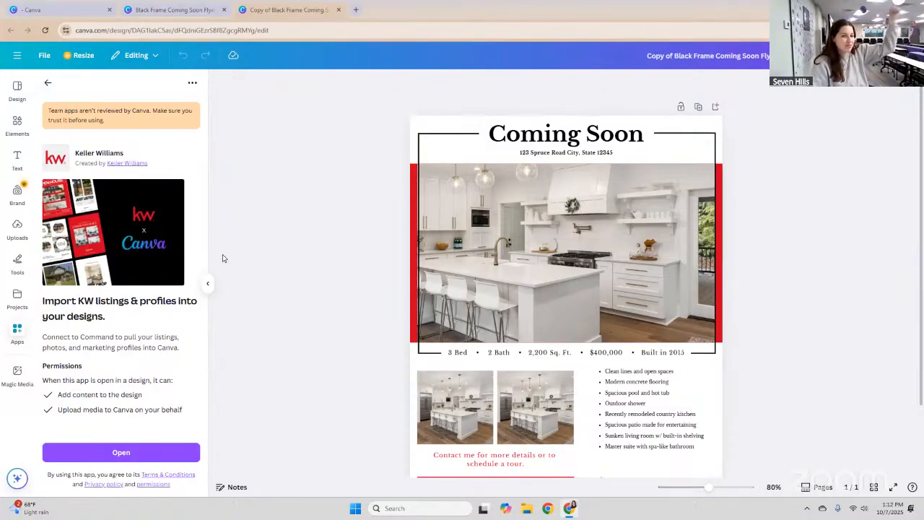
# Open the Keller Williams app, begin connecting and signing in to the KW account, and check the browser profile.
pyautogui.click(107, 452)
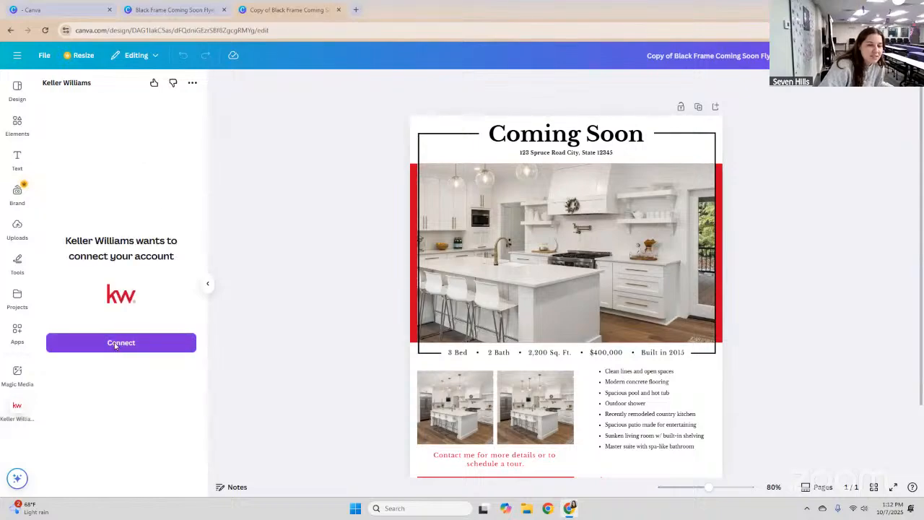
pyautogui.click(115, 343)
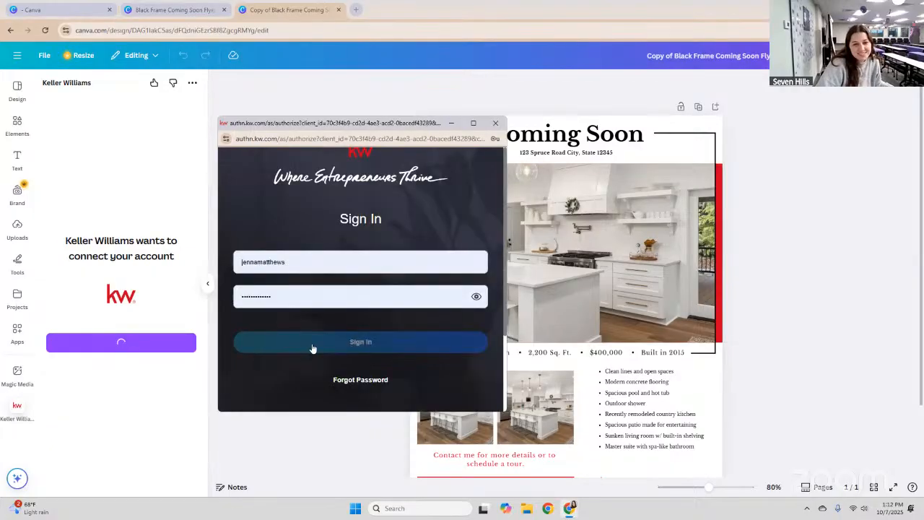
pyautogui.click(309, 348)
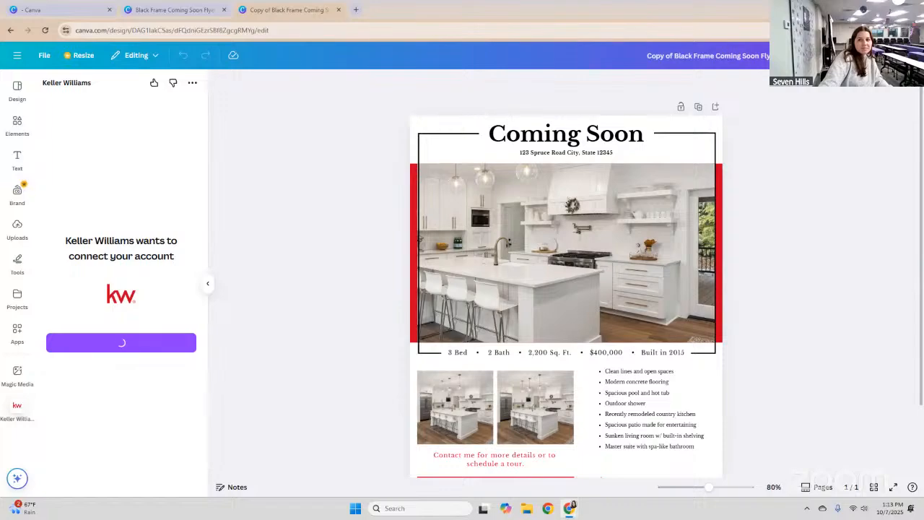
pyautogui.click(900, 31)
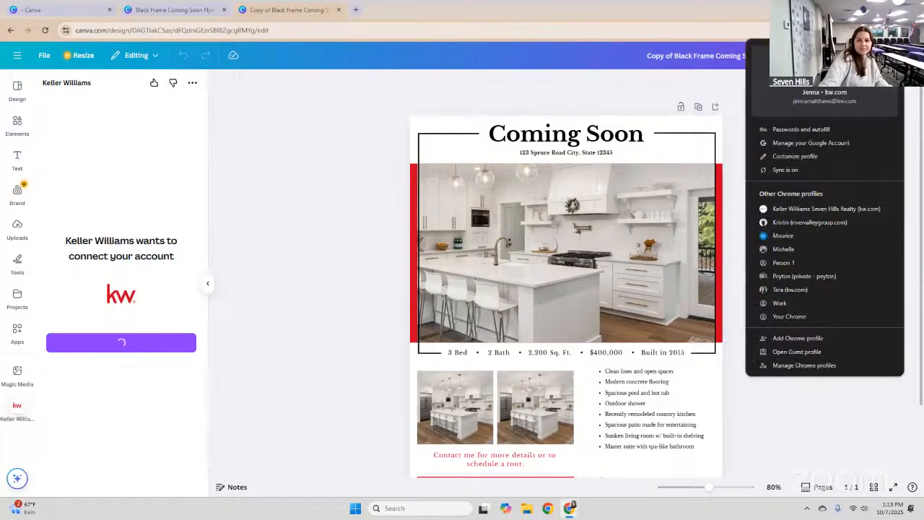
pyautogui.press('Escape')
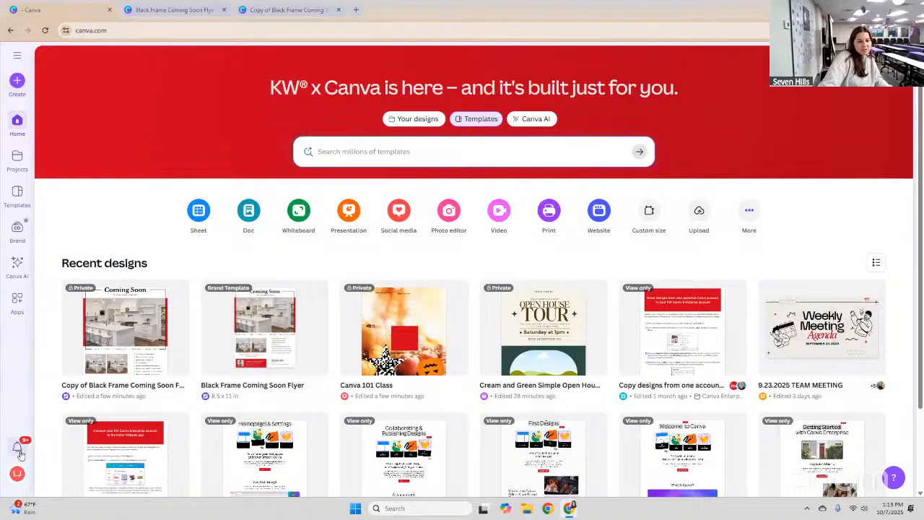
# Check and close Notifications, expand the home sidebar, and open the profile account menu.
pyautogui.click(19, 448)
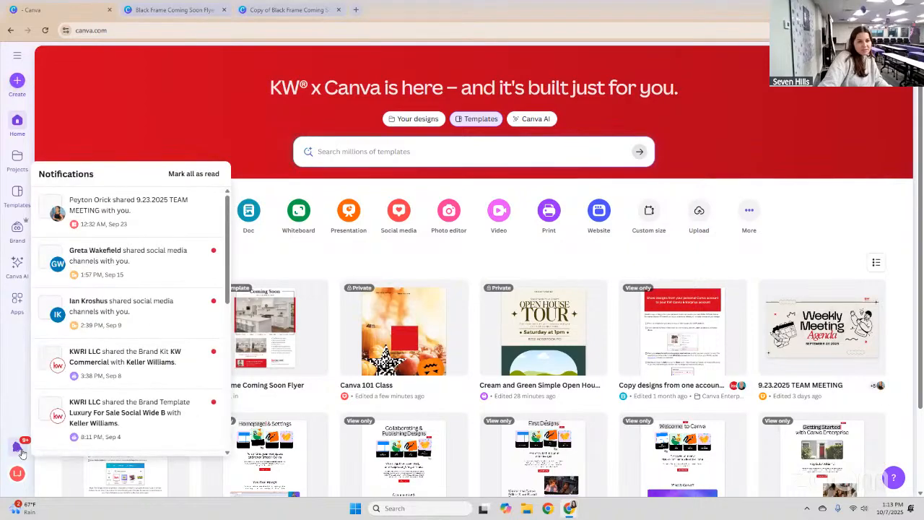
pyautogui.click(19, 449)
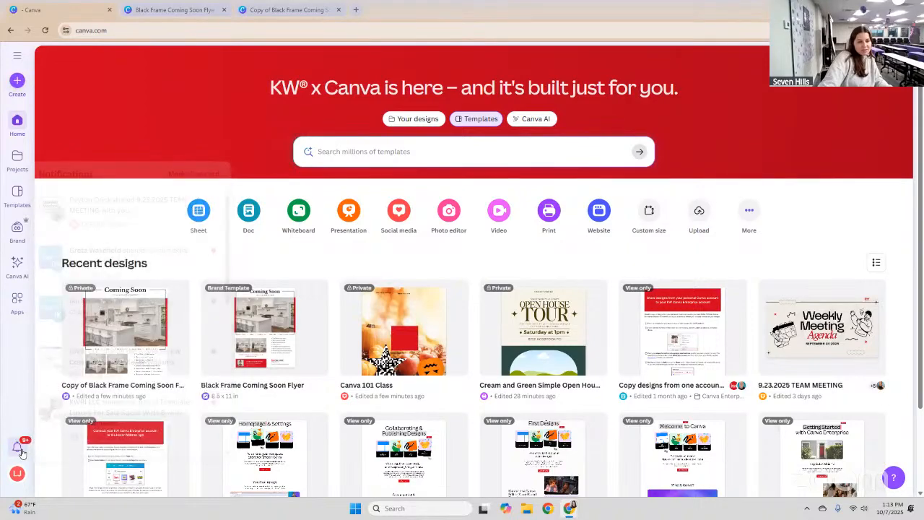
pyautogui.click(17, 58)
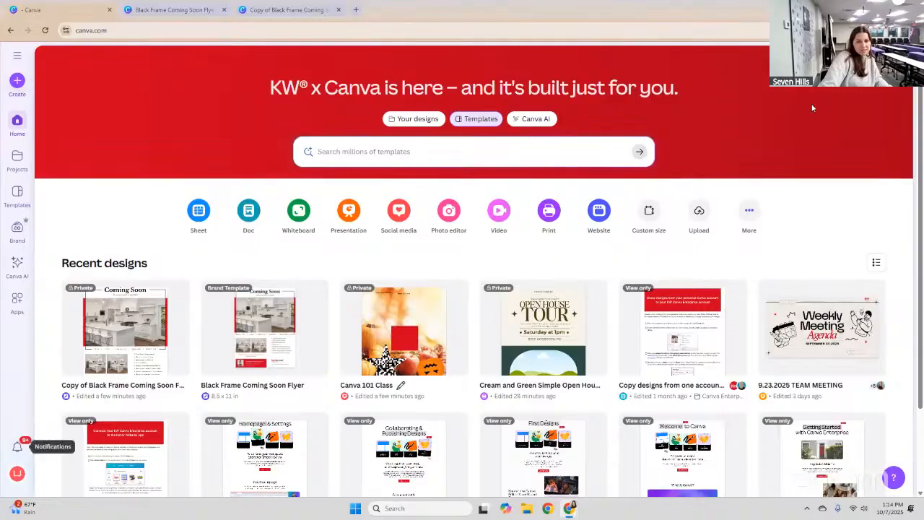
pyautogui.click(17, 451)
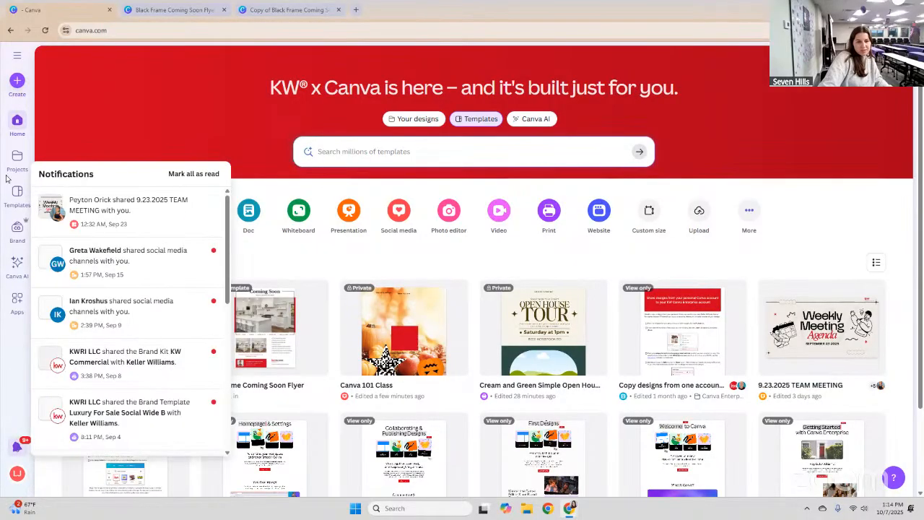
pyautogui.click(18, 120)
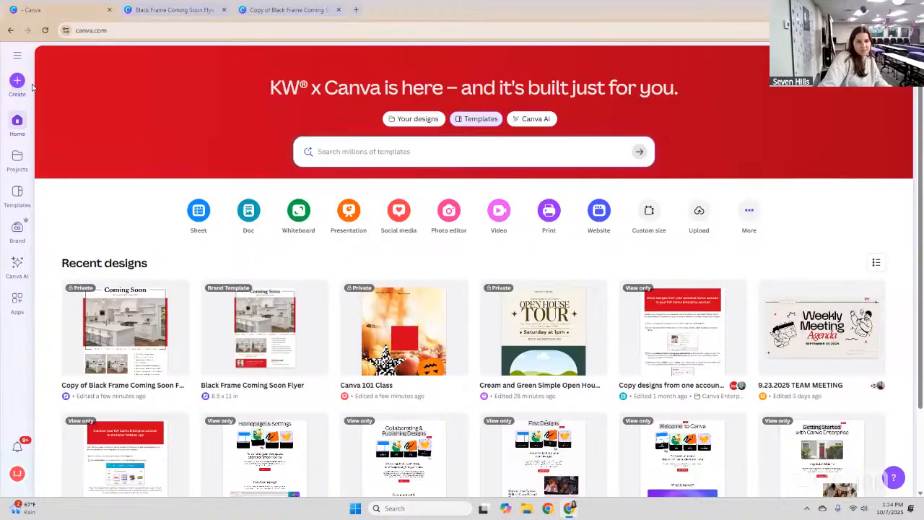
pyautogui.click(16, 56)
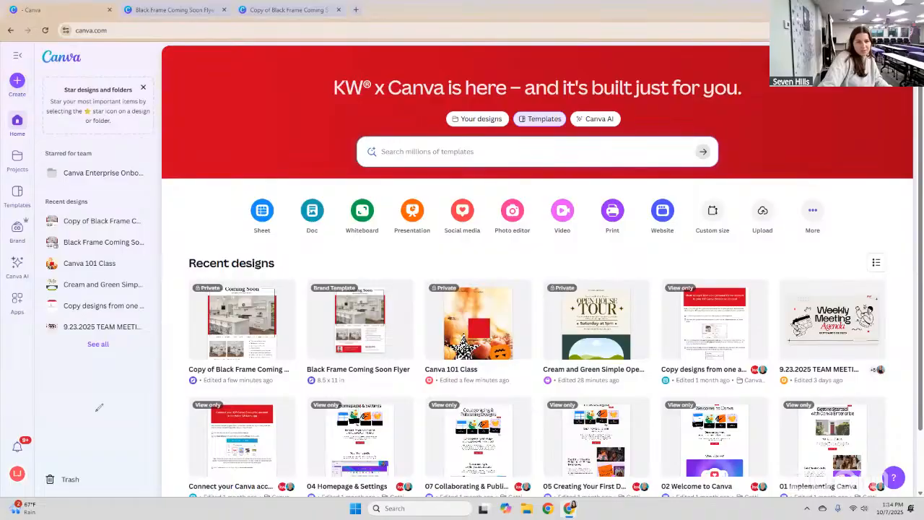
pyautogui.moveTo(76, 375); pyautogui.dragTo(90, 415)
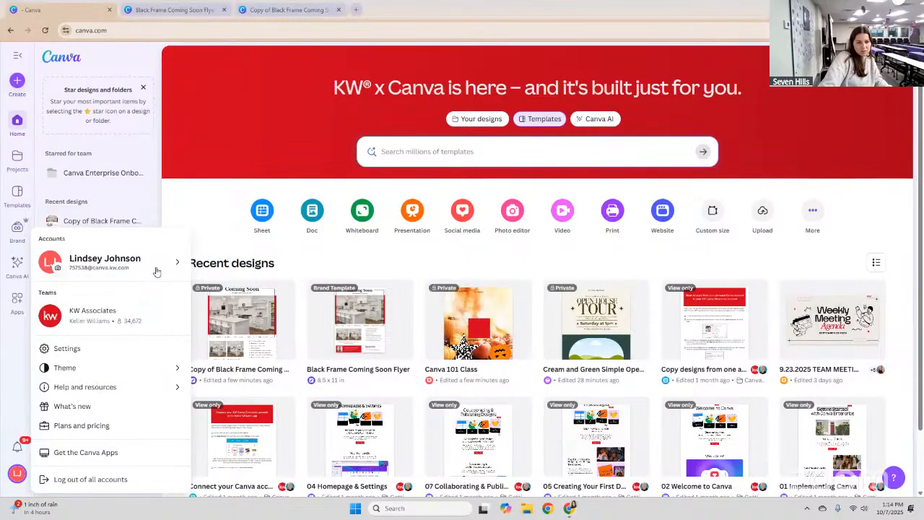
# Switch to the other kw.com account and confirm it in the Google sign-in popup.
pyautogui.moveTo(157, 271)
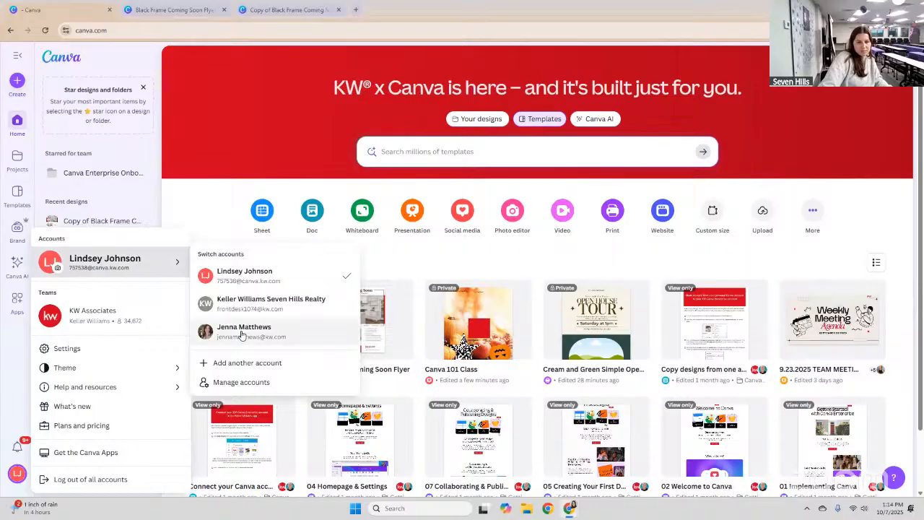
pyautogui.click(241, 334)
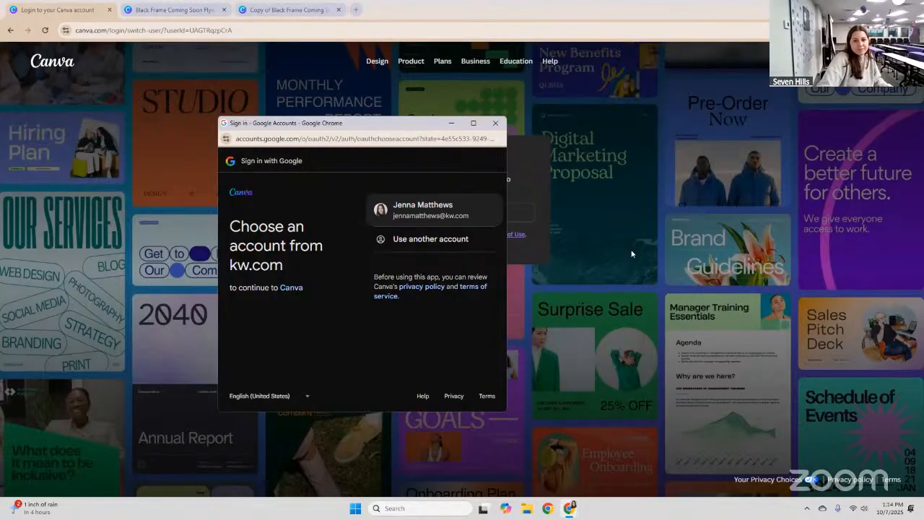
pyautogui.click(429, 215)
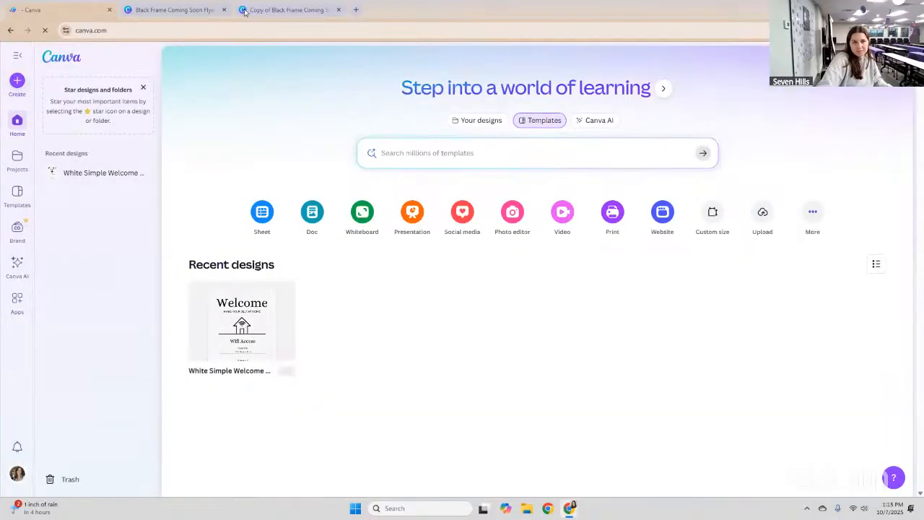
# Close the Canva home tab and load canva.kw.com in a new tab.
pyautogui.hotkey('ctrl', 'w')
pyautogui.hotkey('ctrl', 't')
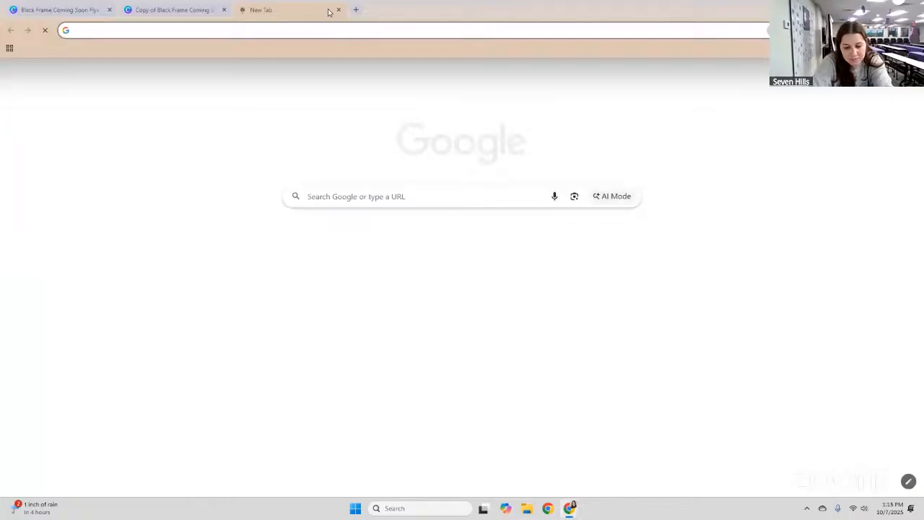
pyautogui.write('canva.kw.com')
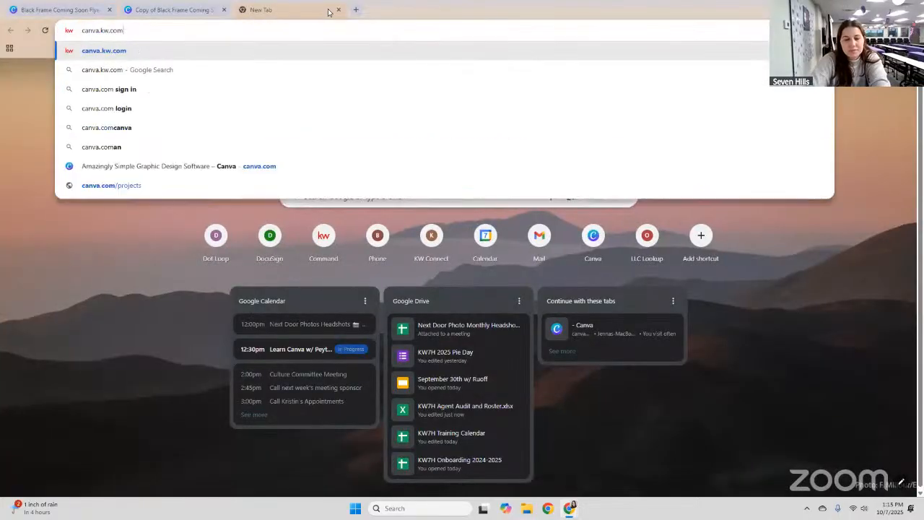
pyautogui.press('Return')
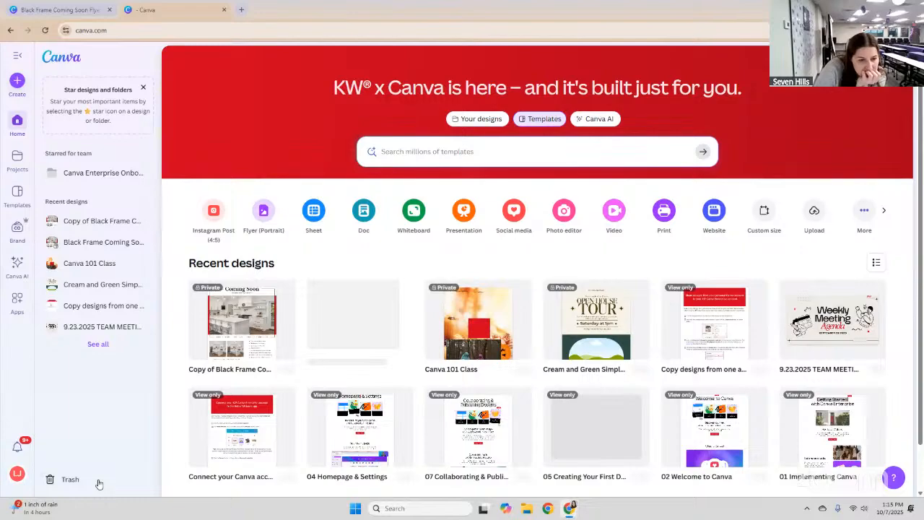
# Open the profile menu, close the old Black Frame Coming Soon Flyer tab, and reload.
pyautogui.click(28, 470)
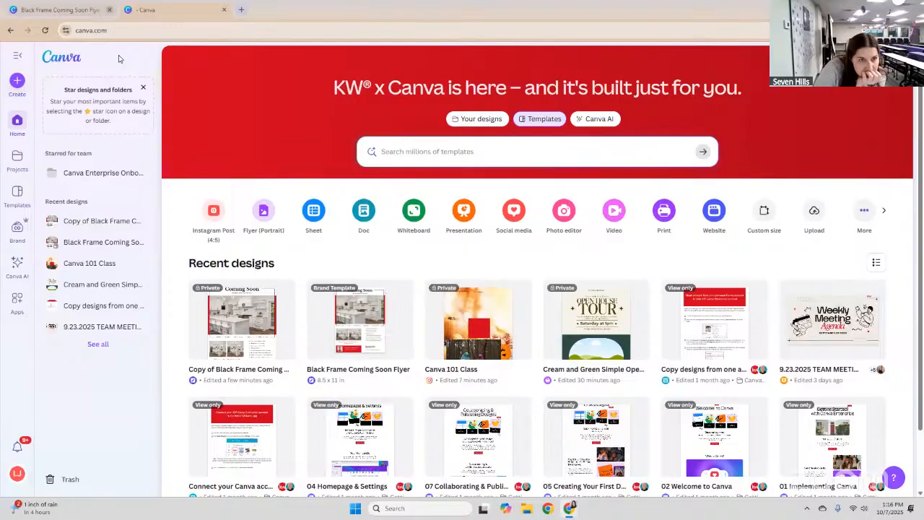
pyautogui.click(109, 9)
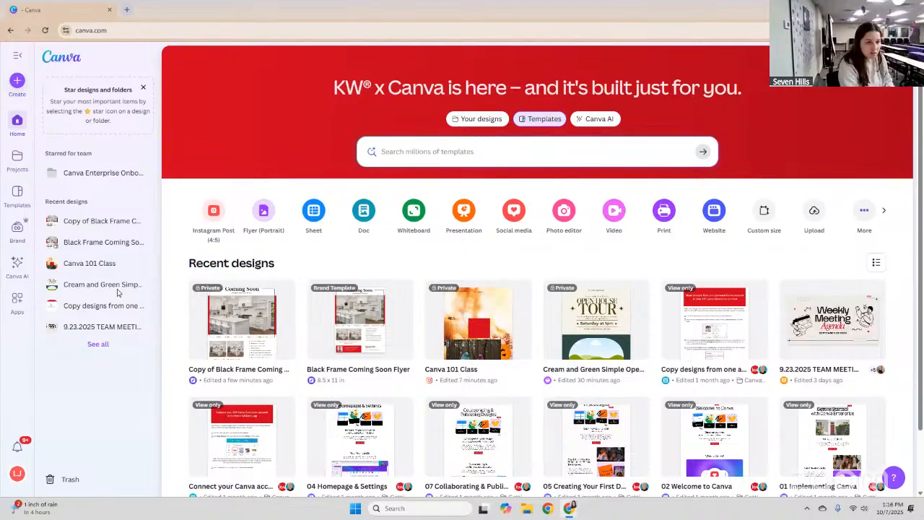
pyautogui.press('F5')
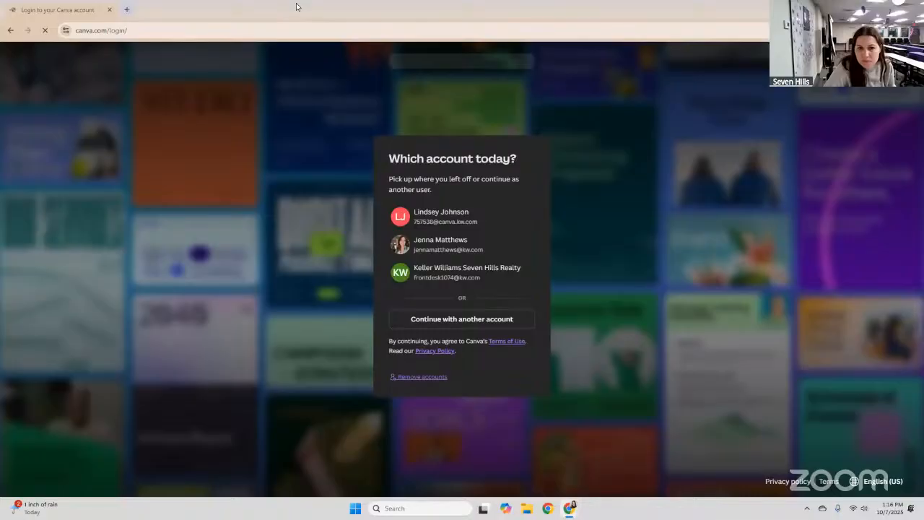
# Sign back in via canva.kw.com in a new tab, then start another blank tab.
pyautogui.click(124, 9)
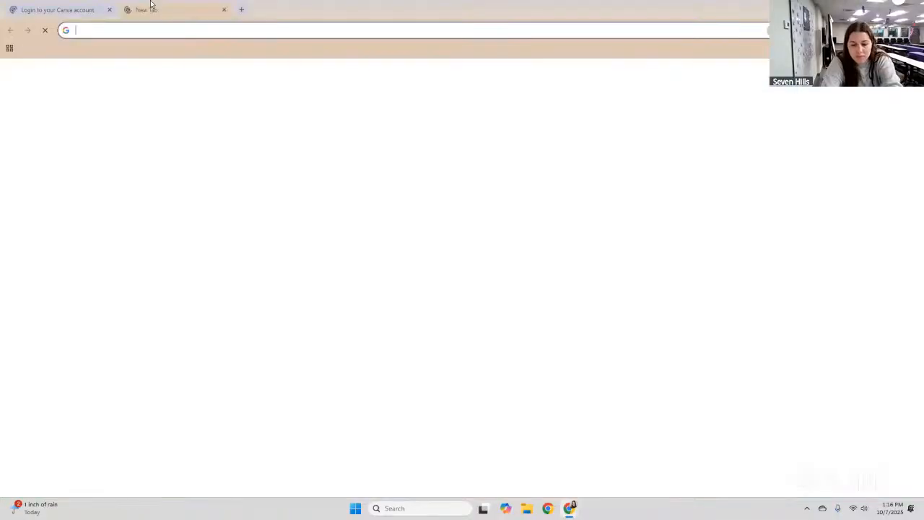
pyautogui.write('canva.')
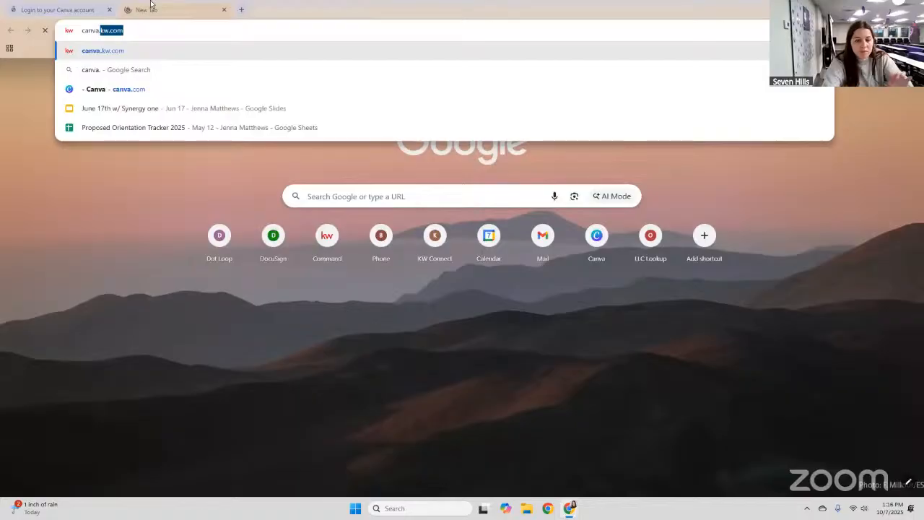
pyautogui.write('kw.com')
pyautogui.press('Return')
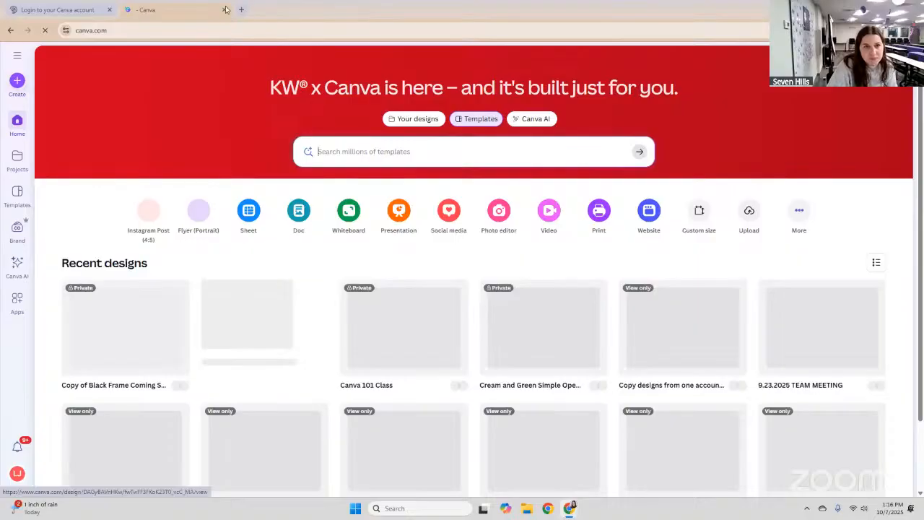
pyautogui.hotkey('ctrl', 't')
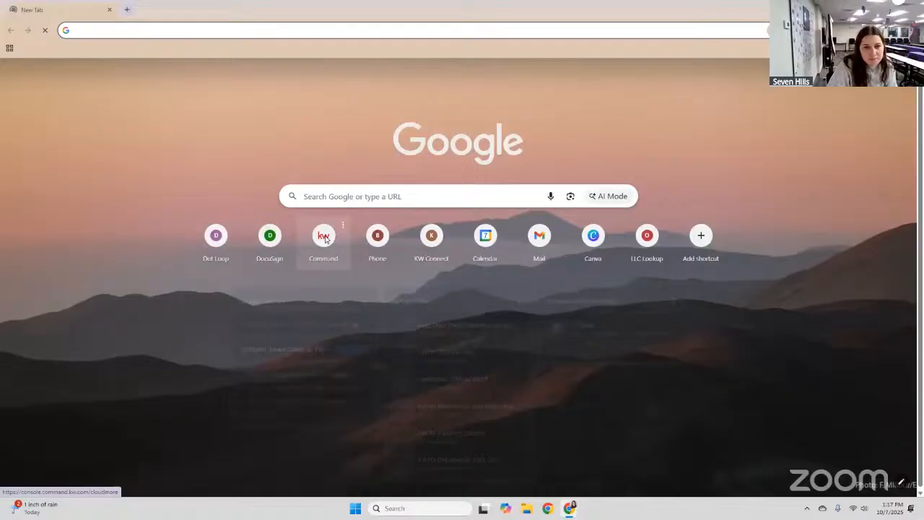
# Sign in to the KW Command console, then load canva.kw.com in a second tab.
pyautogui.click(325, 239)
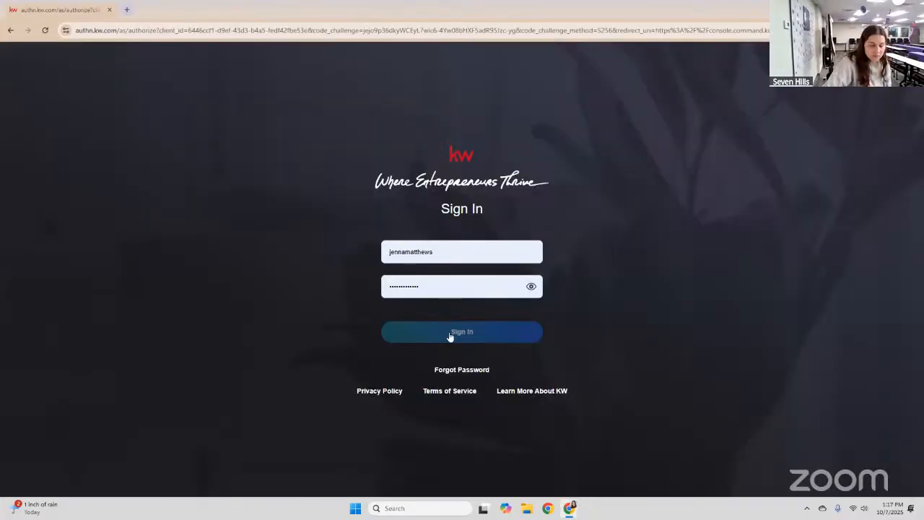
pyautogui.click(449, 334)
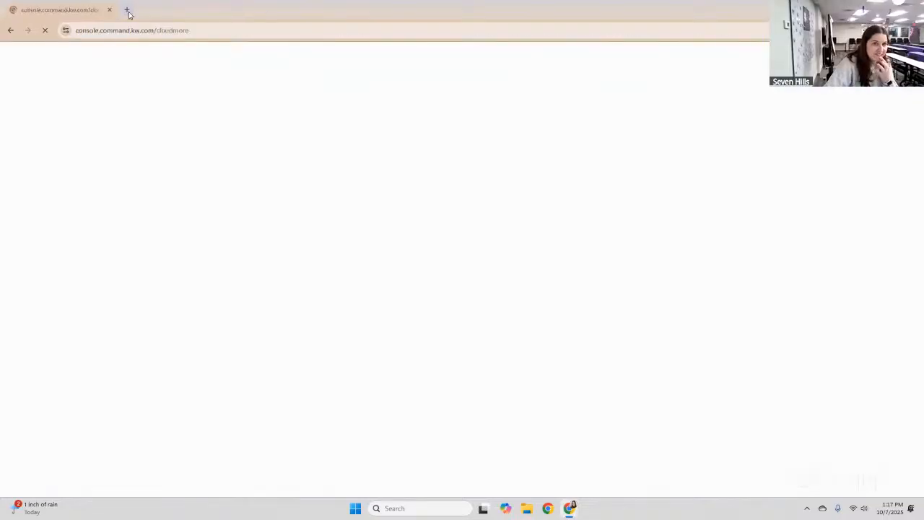
pyautogui.click(127, 12)
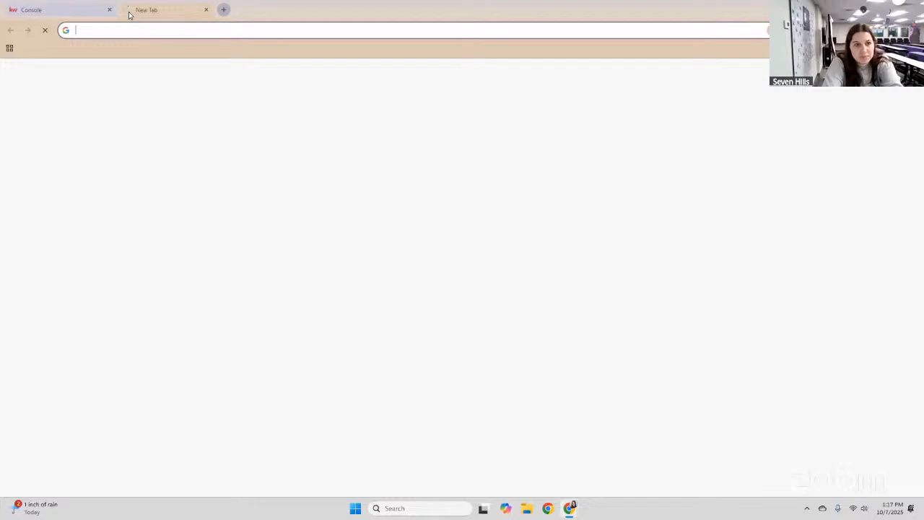
pyautogui.write('co')
pyautogui.press('BackSpace')
pyautogui.press('BackSpace')
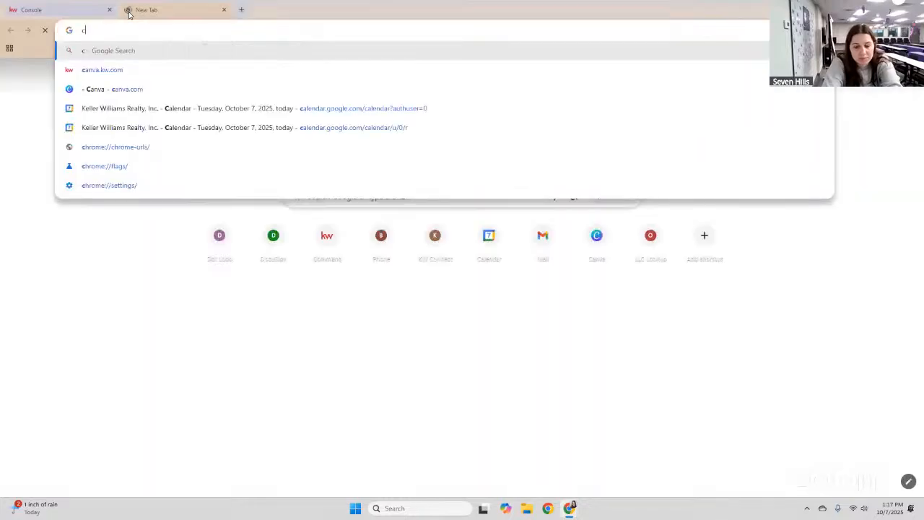
pyautogui.write('anva.kw.com\\')
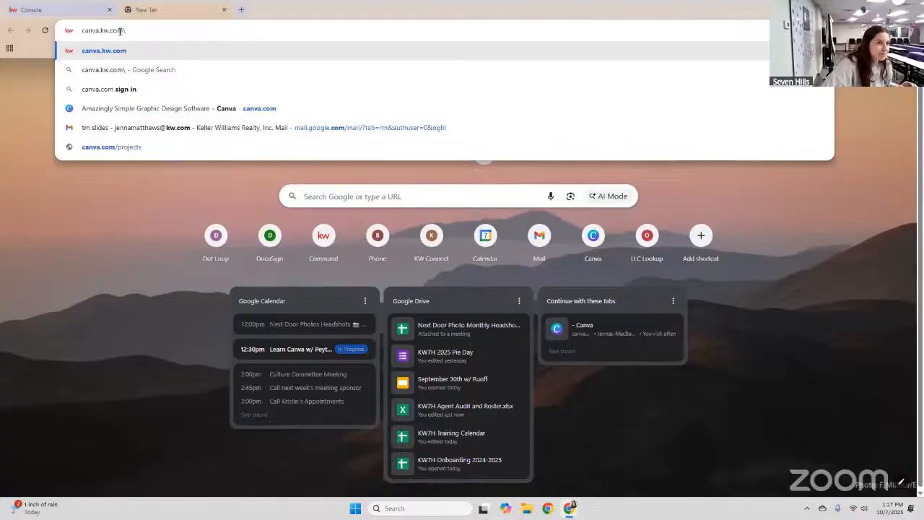
pyautogui.press('Return')
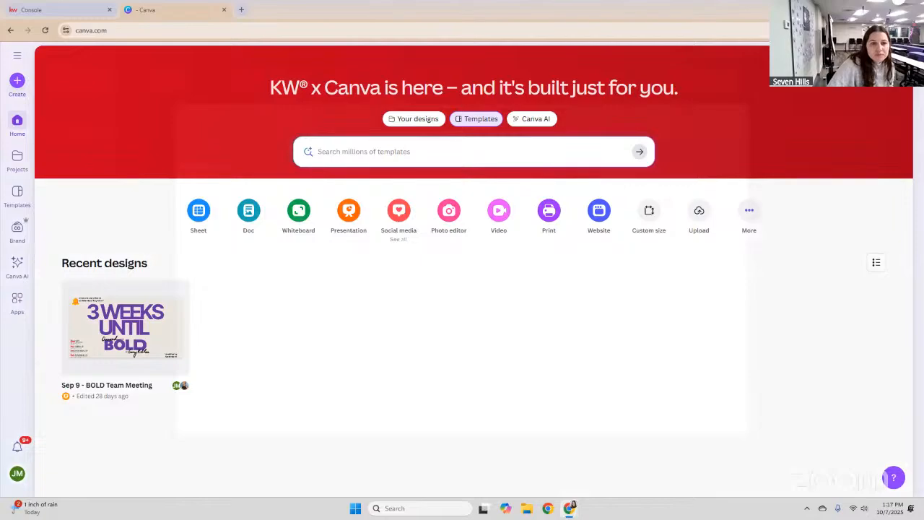
# Dismiss the Create a design dialog and go to the Brand section from the sidebar.
pyautogui.click(404, 209)
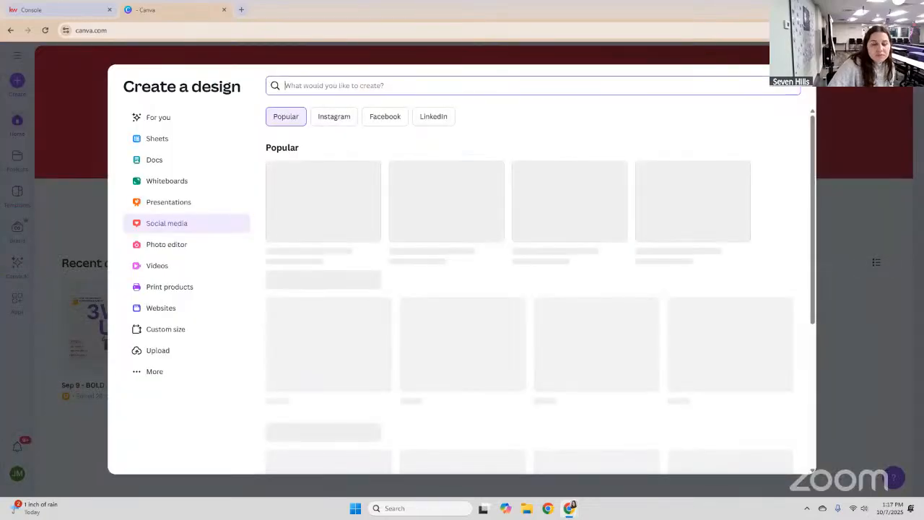
pyautogui.click(17, 233)
pyautogui.click(18, 230)
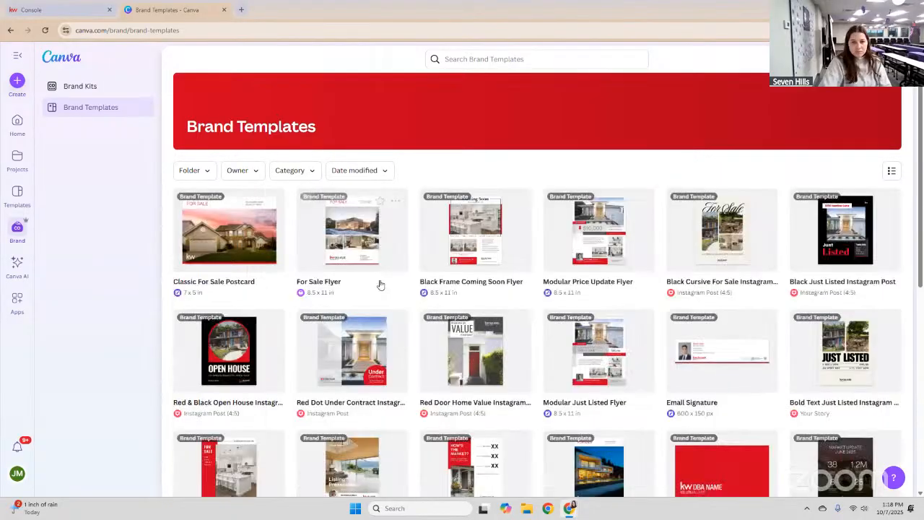
# Create a copy of the Black Frame Coming Soon Flyer template and close the Command console tab.
pyautogui.click(468, 239)
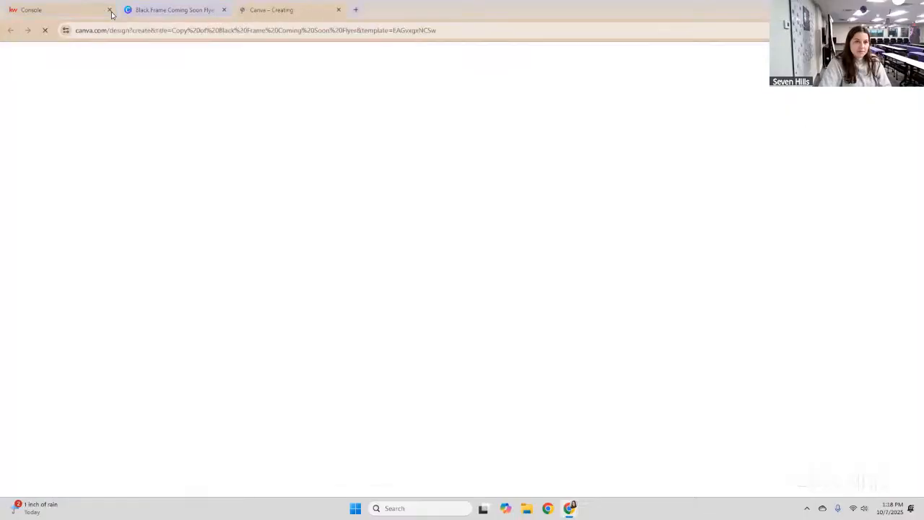
pyautogui.click(110, 10)
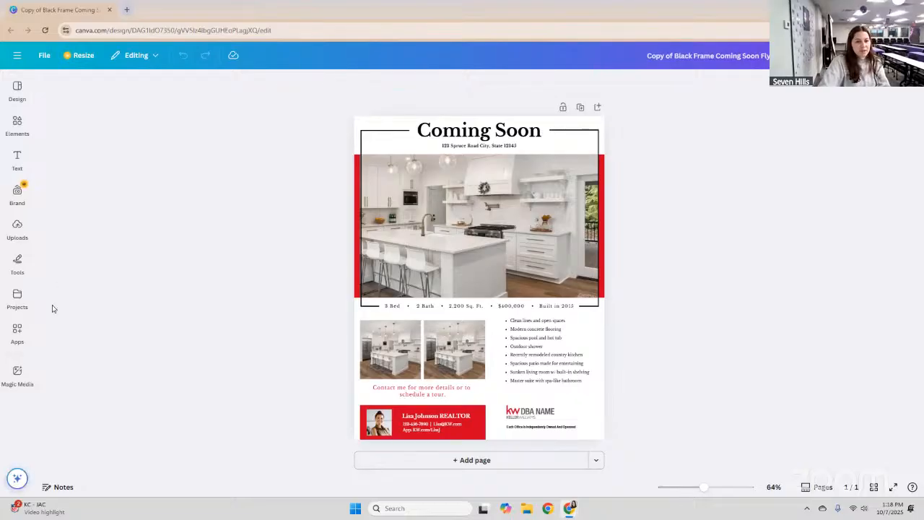
# Search the Apps library for 'keller williams' and open the Keller Williams app.
pyautogui.click(24, 335)
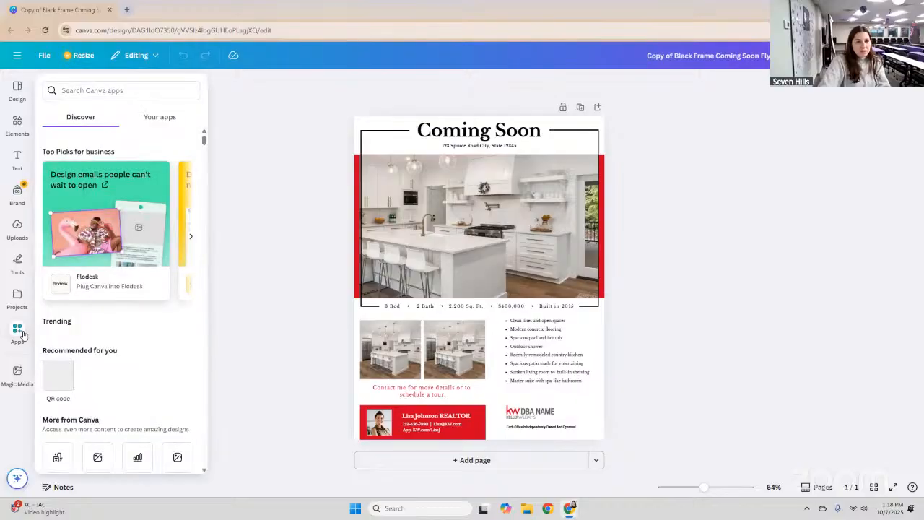
pyautogui.click(108, 87)
pyautogui.write('ke')
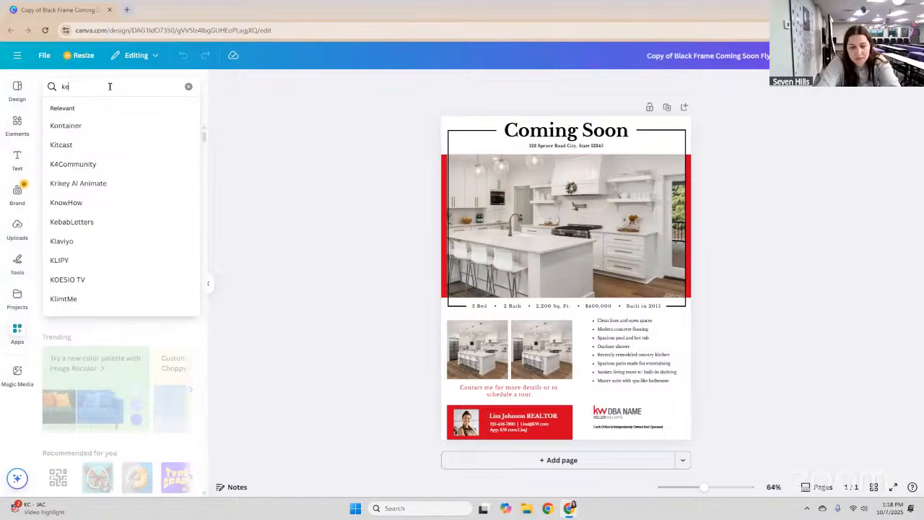
pyautogui.write('ller williams')
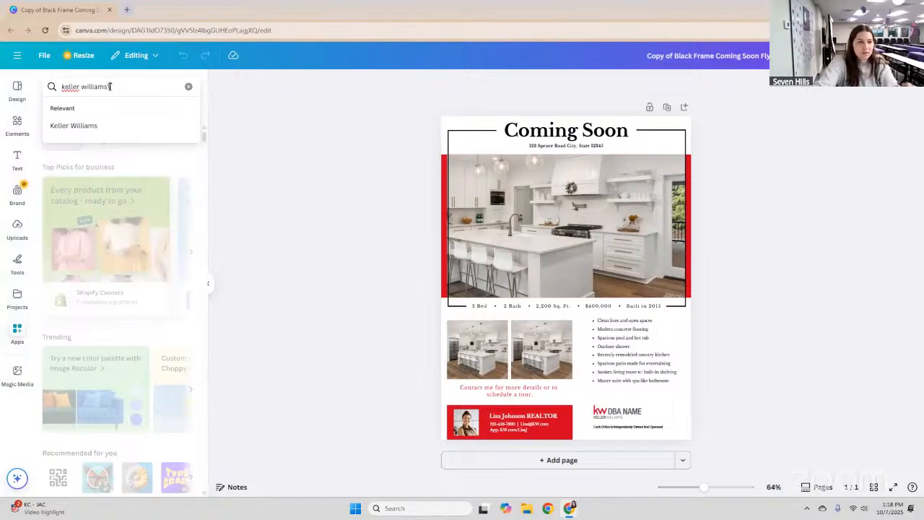
pyautogui.press('Return')
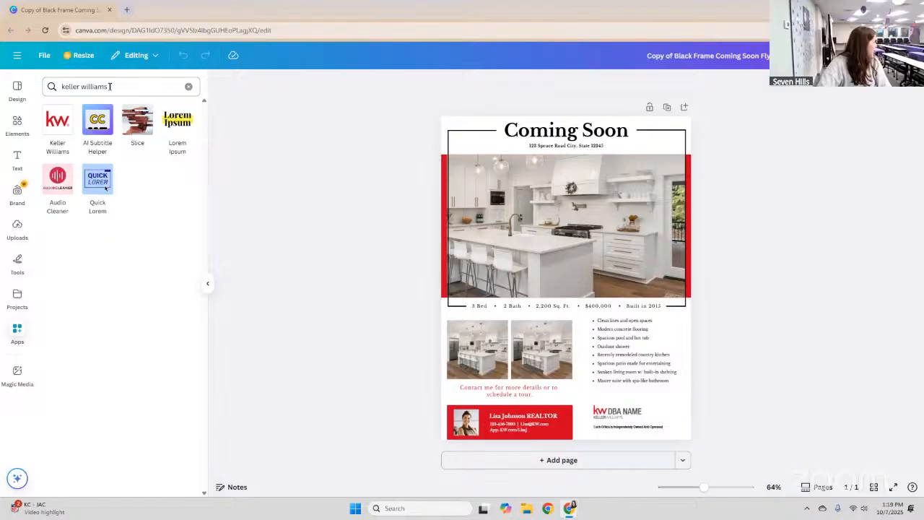
pyautogui.click(64, 125)
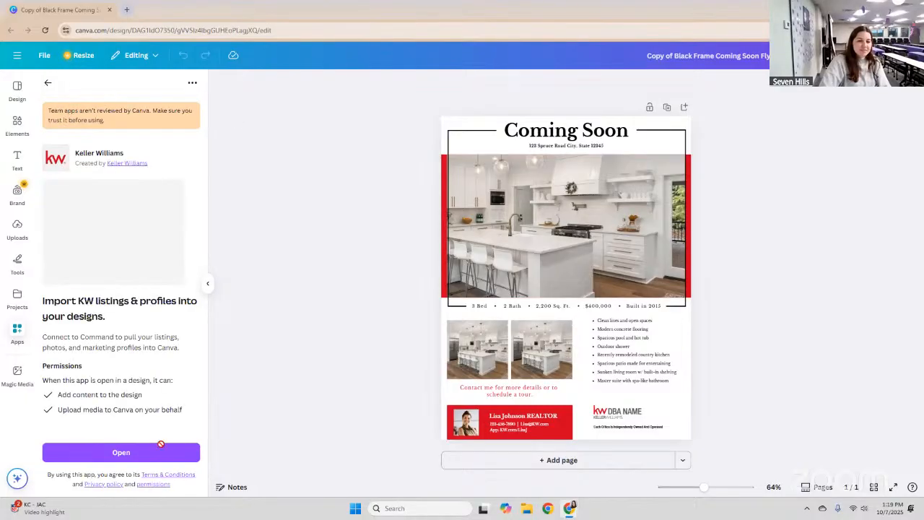
pyautogui.click(176, 454)
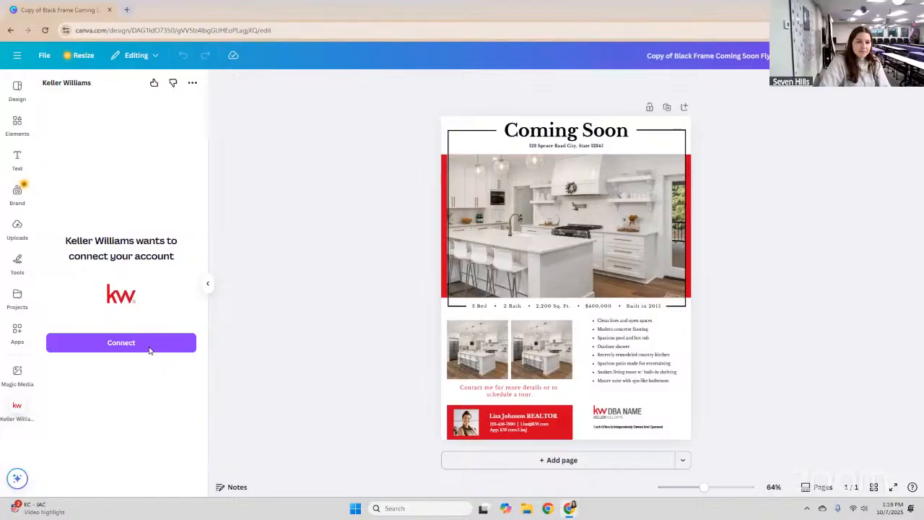
# Connect the Keller Williams app by signing in to the KW account and reviewing the Devhub consent.
pyautogui.click(150, 350)
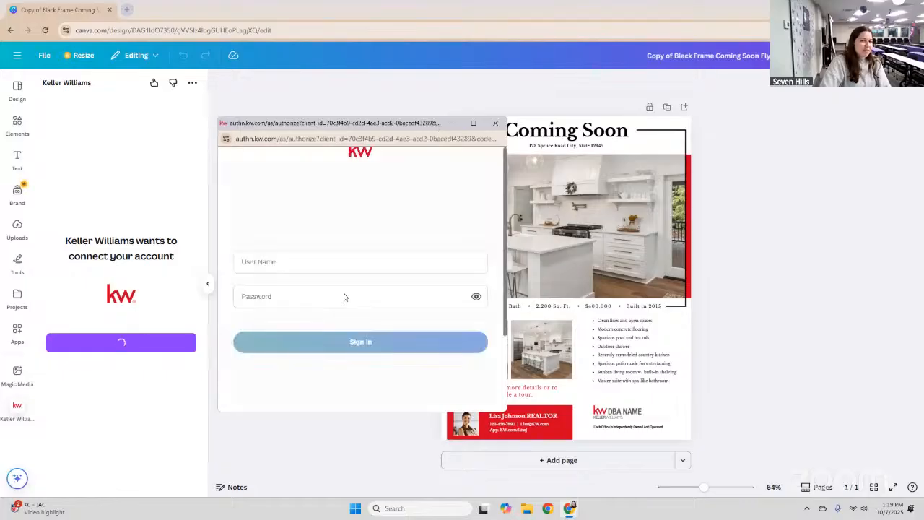
pyautogui.click(379, 341)
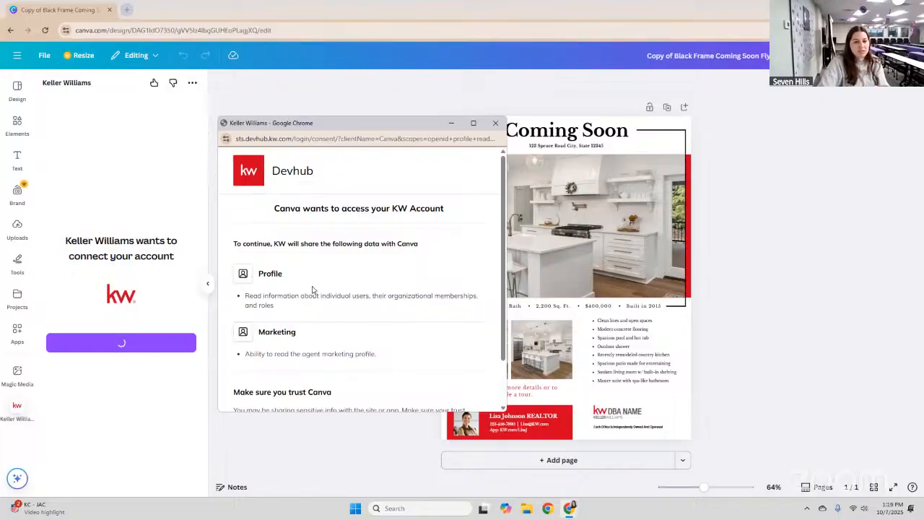
pyautogui.scroll(-2, 394, 394)
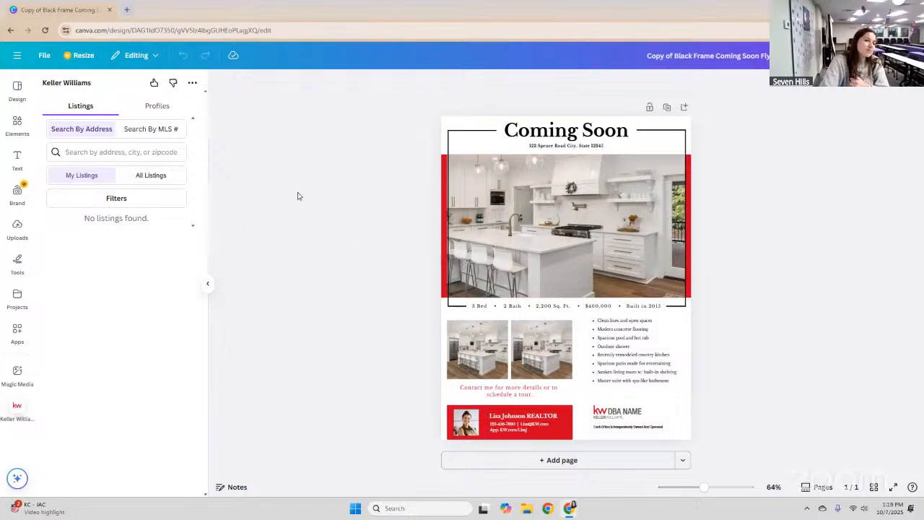
pyautogui.click(111, 130)
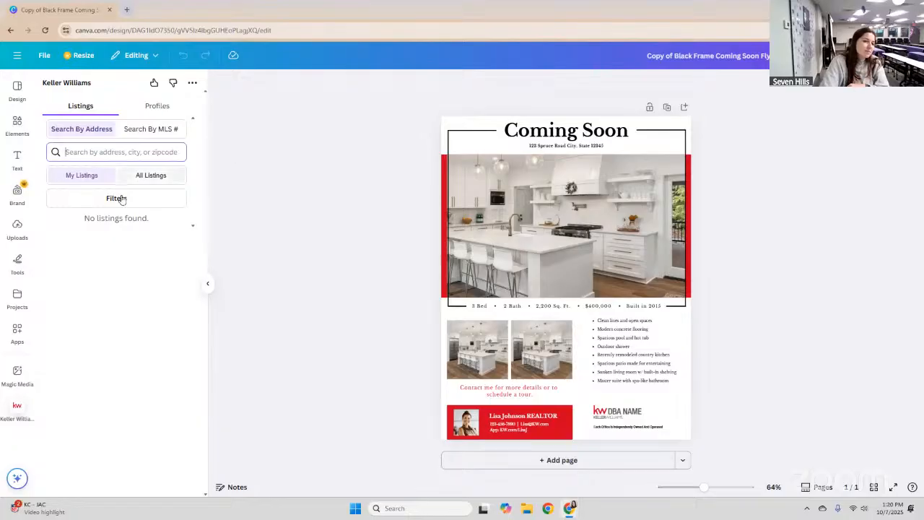
pyautogui.click(141, 179)
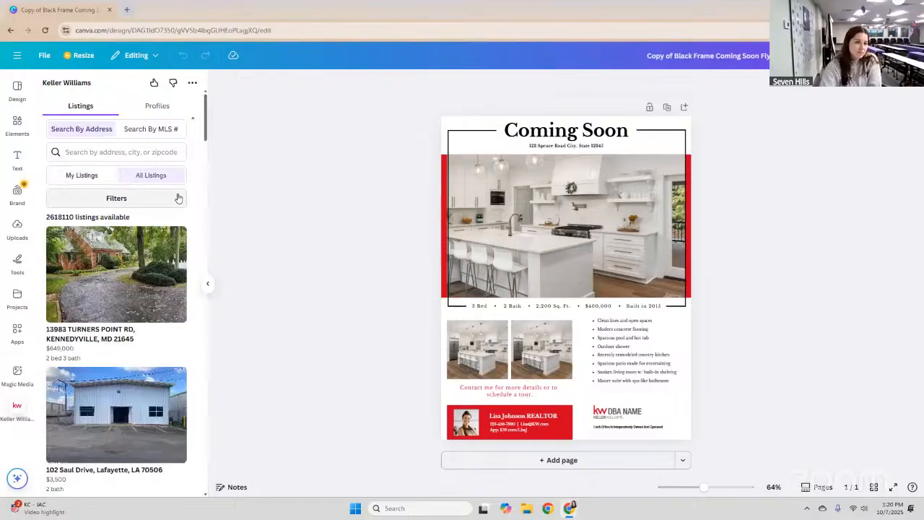
pyautogui.scroll(-1, 178, 198)
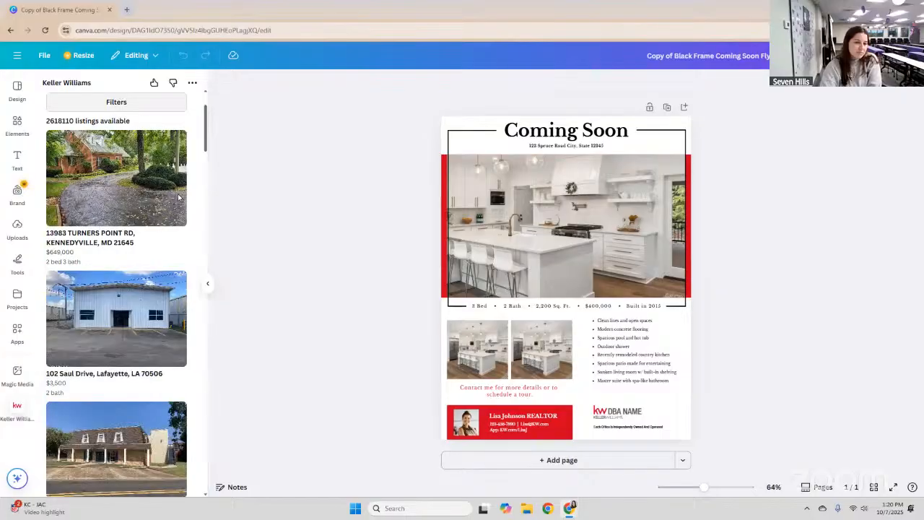
pyautogui.scroll(-3, 178, 198)
pyautogui.scroll(1, 178, 198)
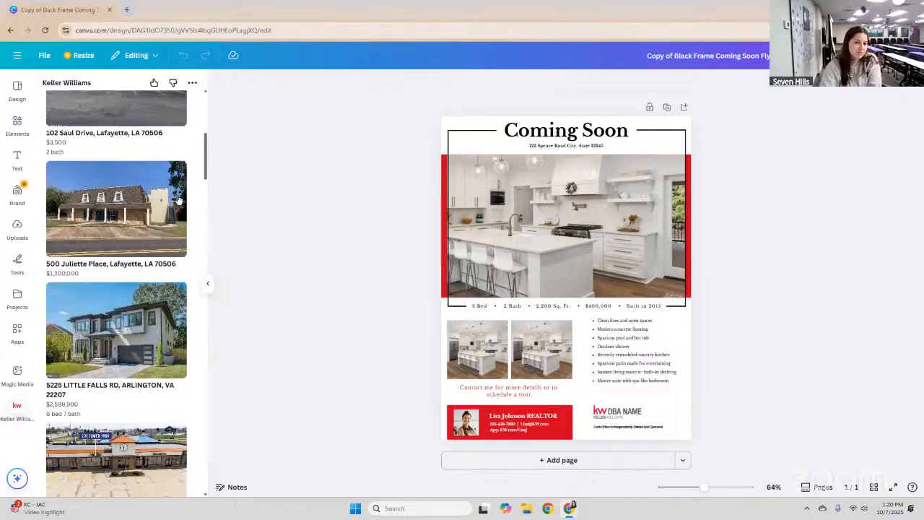
pyautogui.scroll(-3, 178, 198)
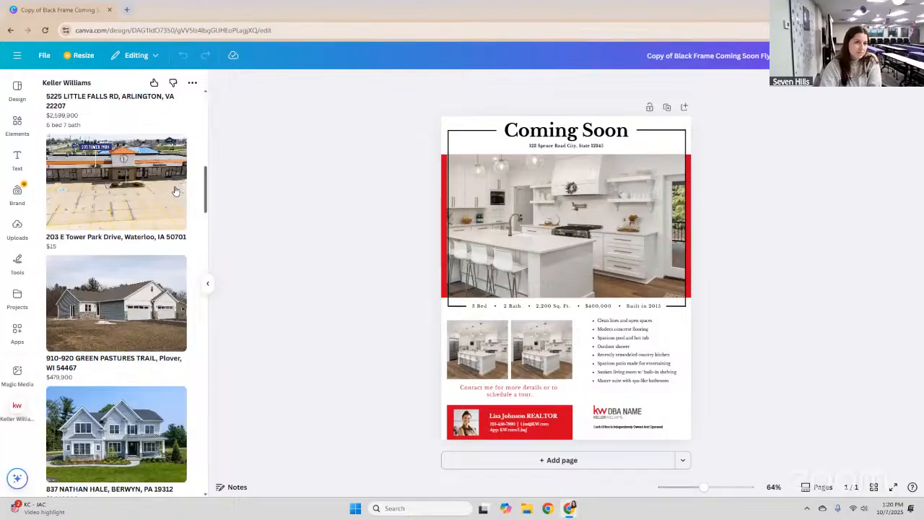
pyautogui.scroll(8, 178, 197)
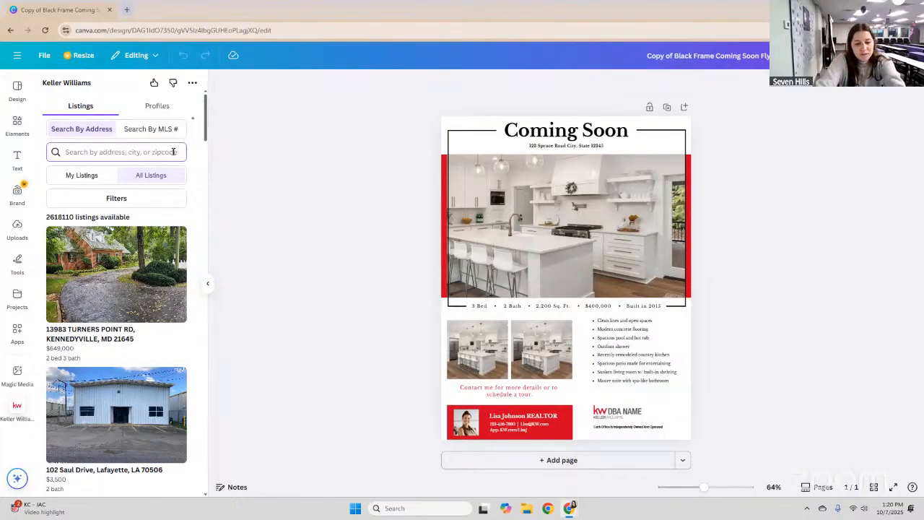
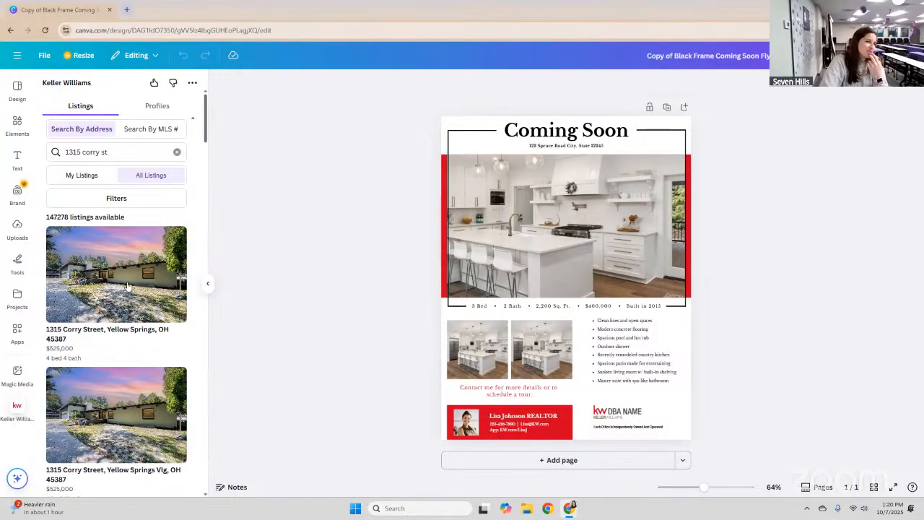
# Search the Keller Williams app for the listing's street address and open its 30 photos.
pyautogui.click(127, 286)
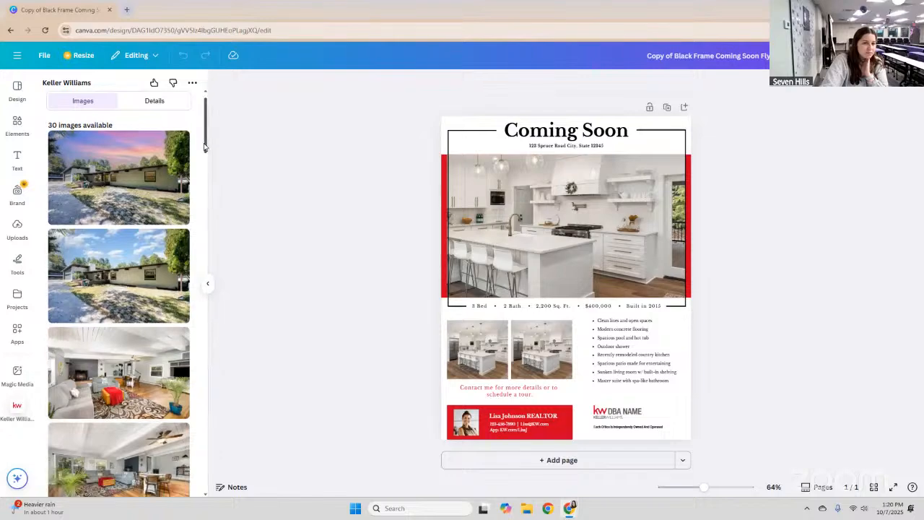
# Drag the listing's kitchen photo into a photo frame on the flyer.
pyautogui.scroll(-3, 204, 158)
pyautogui.scroll(-3, 202, 166)
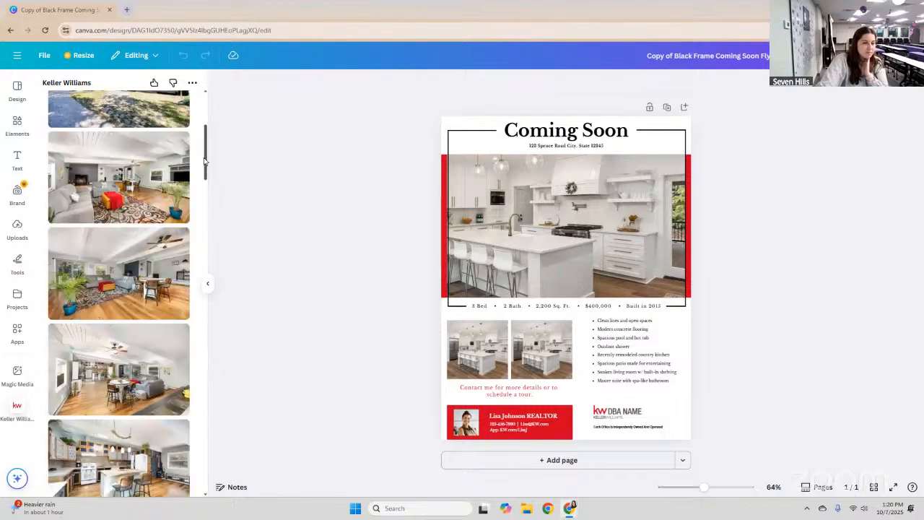
pyautogui.scroll(-1, 203, 181)
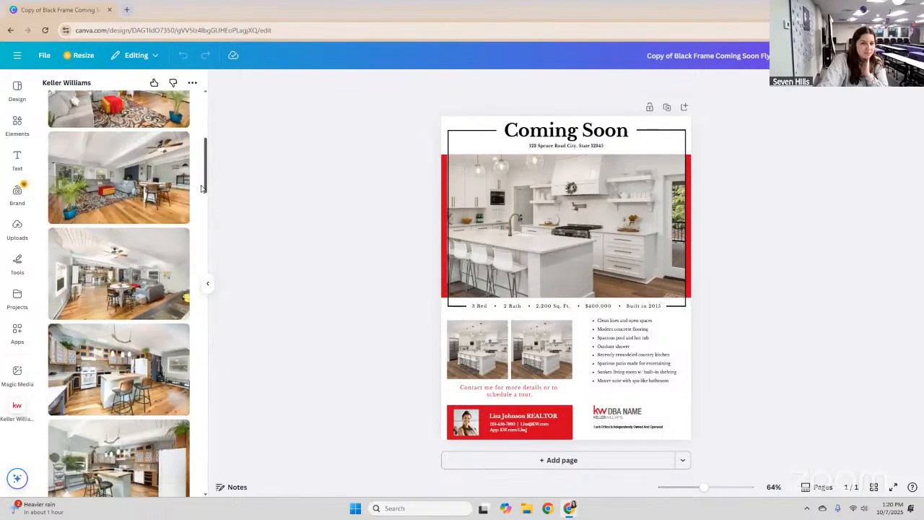
pyautogui.scroll(-2, 203, 193)
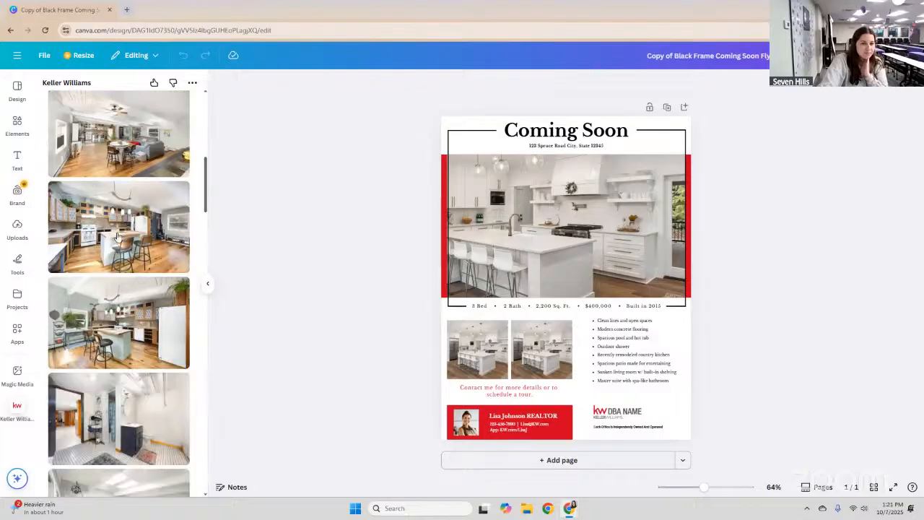
pyautogui.moveTo(161, 231); pyautogui.dragTo(482, 359)
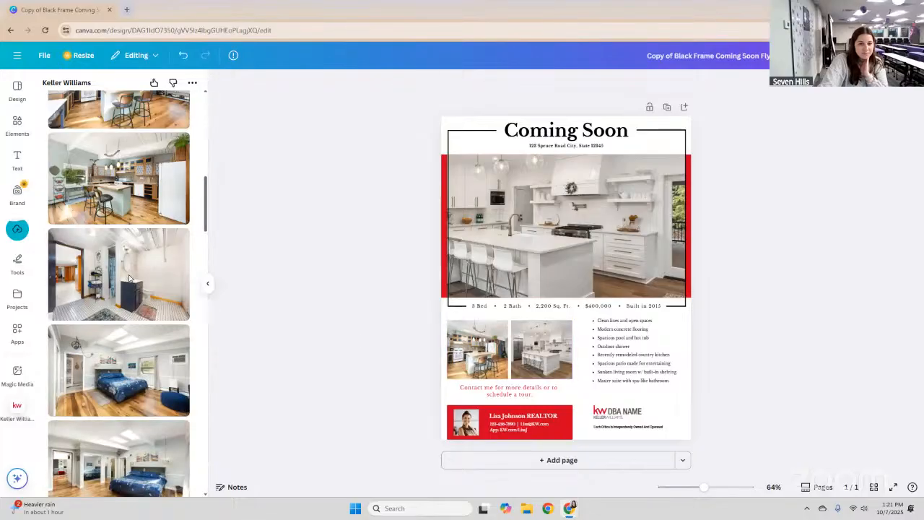
# Drop the blue bedroom photo into another of the flyer's photo frames.
pyautogui.scroll(-3, 128, 276)
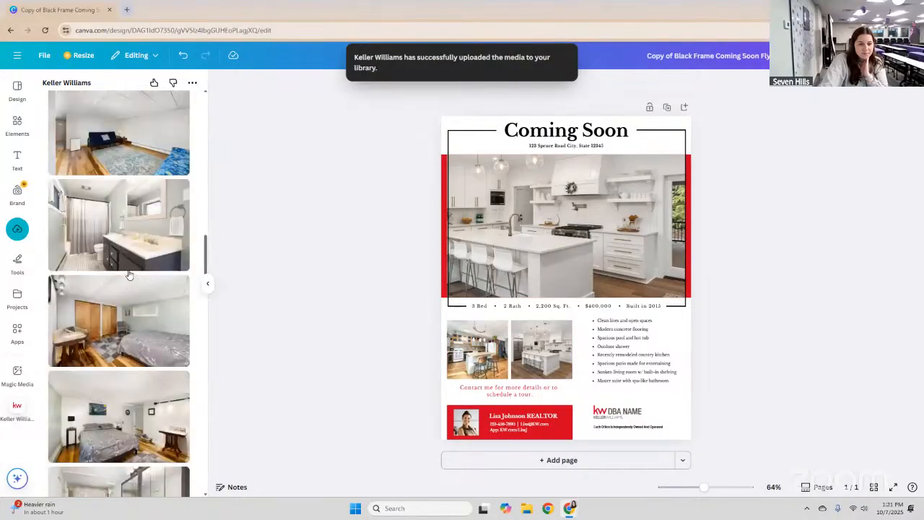
pyautogui.scroll(2, 129, 276)
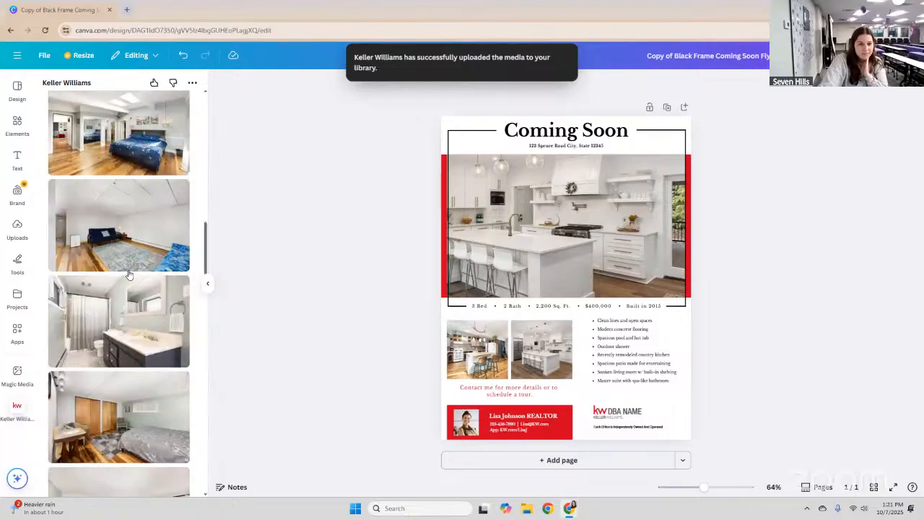
pyautogui.scroll(5, 128, 274)
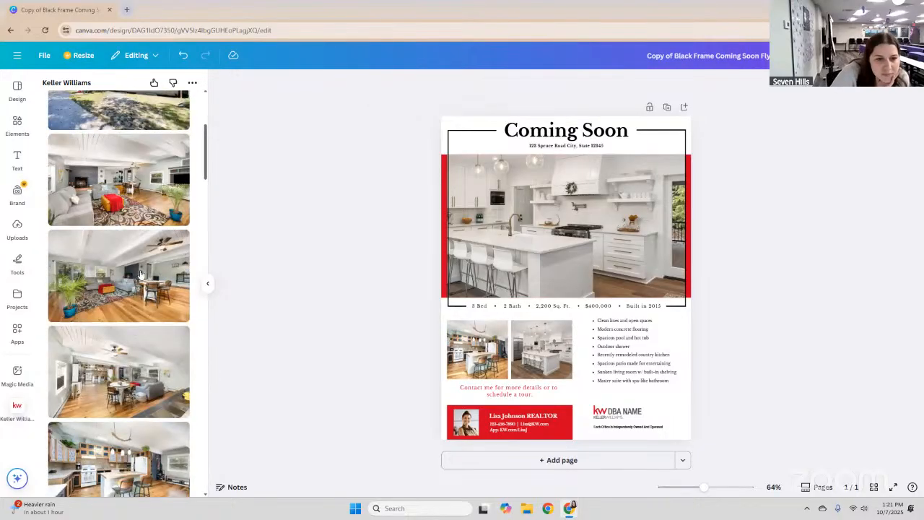
pyautogui.scroll(-3, 141, 273)
pyautogui.moveTo(120, 277); pyautogui.dragTo(565, 226)
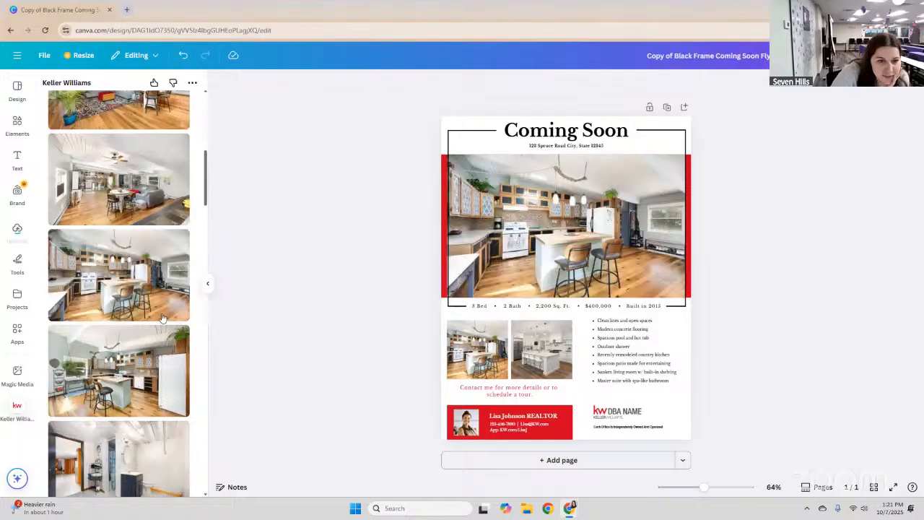
# Place the living-room photo in the second small frame.
pyautogui.scroll(-2, 163, 319)
pyautogui.scroll(-2, 140, 296)
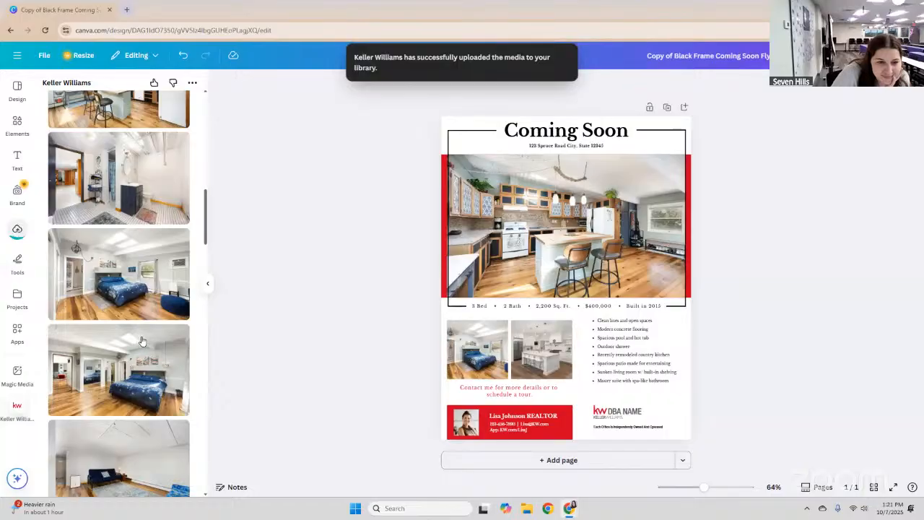
pyautogui.scroll(-2, 142, 341)
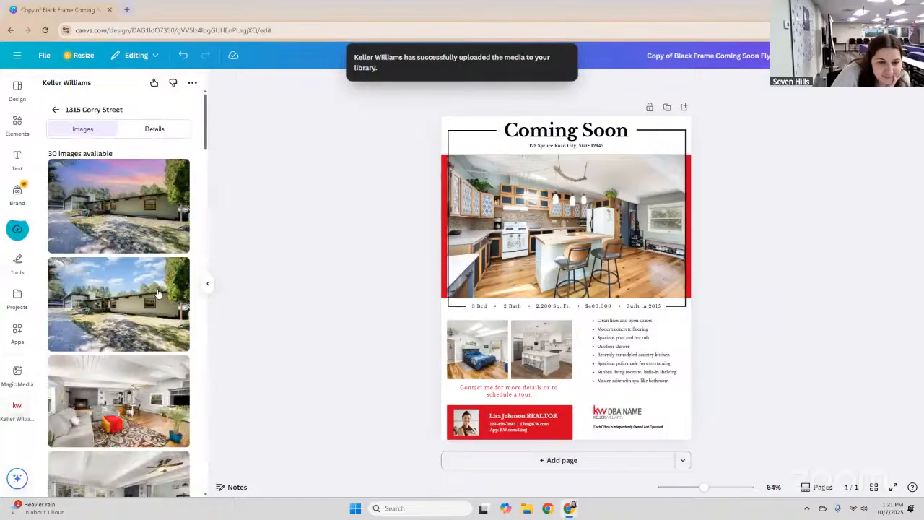
pyautogui.scroll(-1, 120, 354)
pyautogui.scroll(-2, 120, 352)
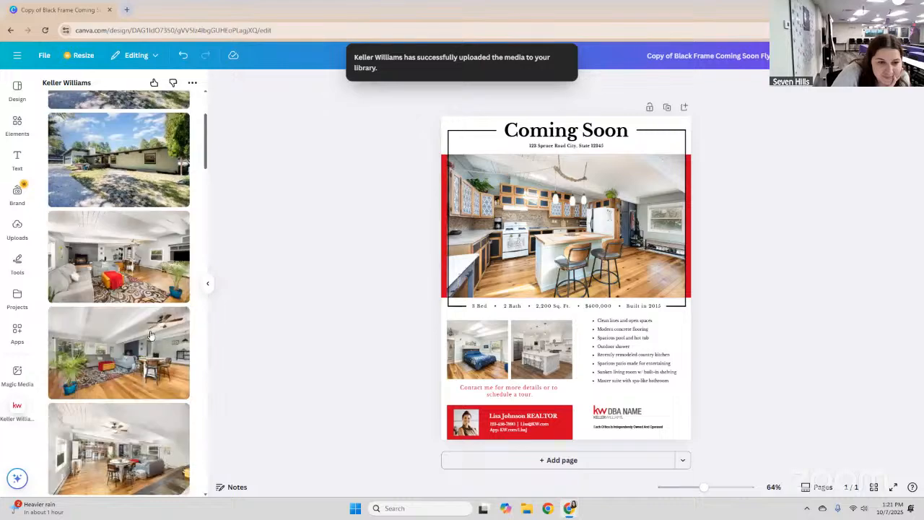
pyautogui.moveTo(152, 350); pyautogui.dragTo(523, 354)
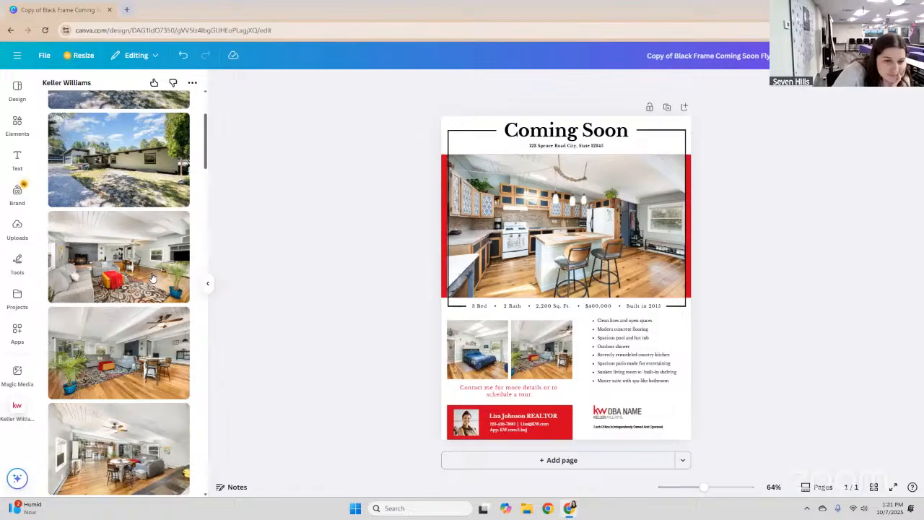
pyautogui.scroll(-2, 151, 278)
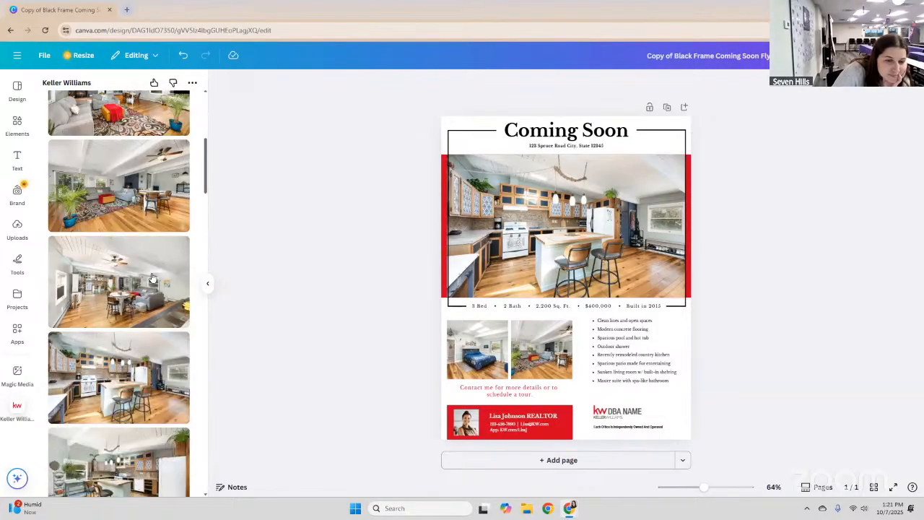
pyautogui.scroll(-4, 151, 278)
pyautogui.scroll(-5, 152, 278)
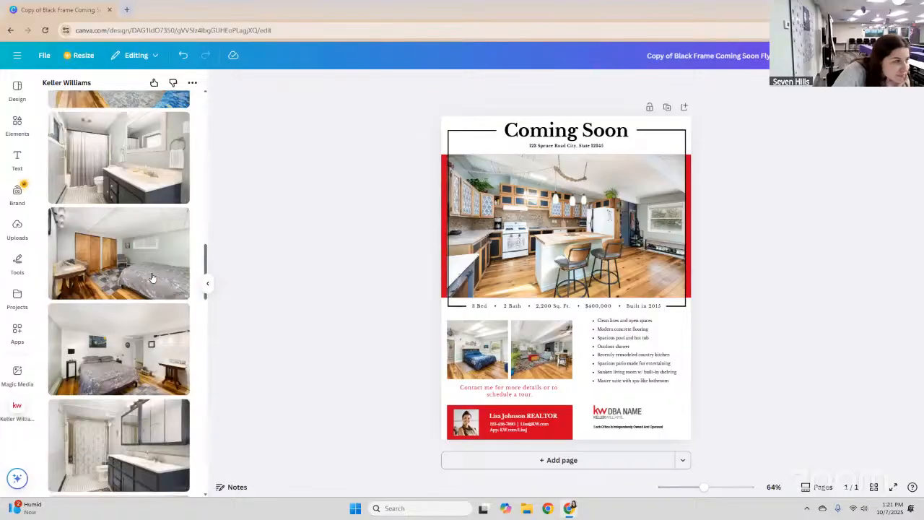
pyautogui.scroll(5, 152, 278)
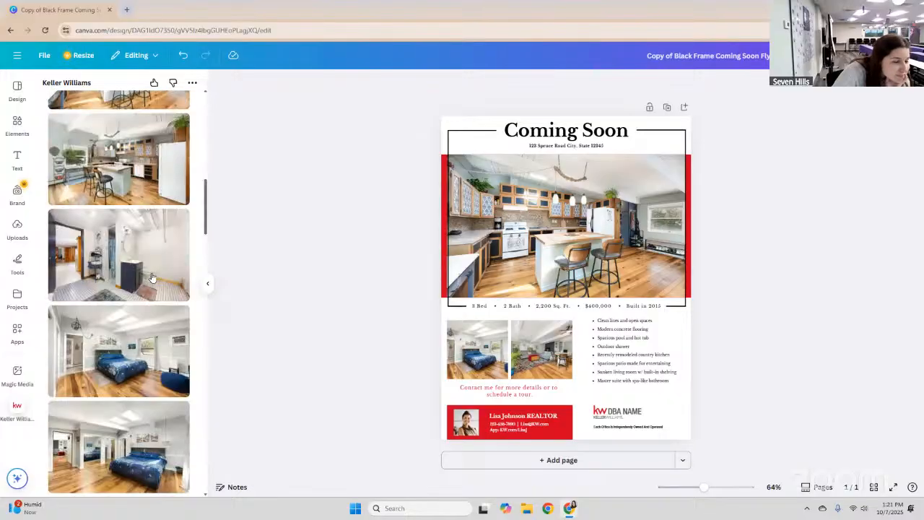
pyautogui.scroll(8, 151, 278)
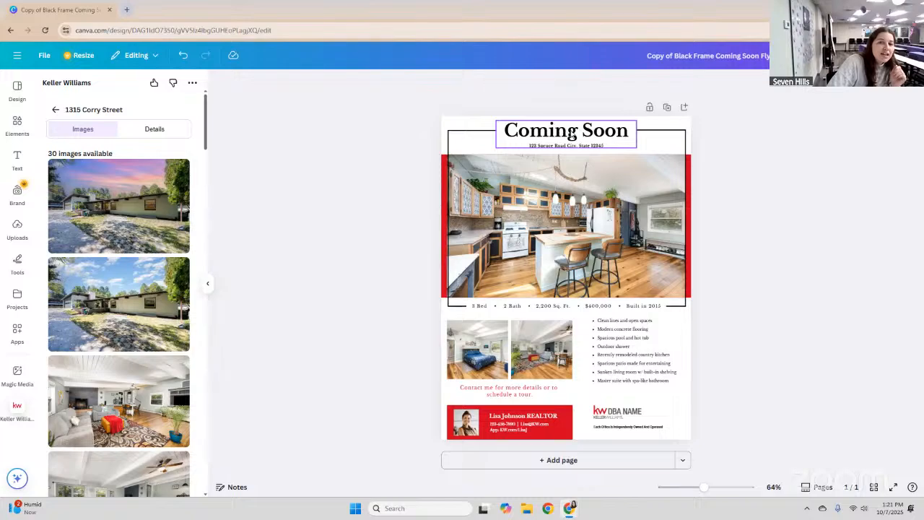
# Retype the Coming Soon heading as 'Listing', then deselect the flyer text.
pyautogui.doubleClick(594, 131)
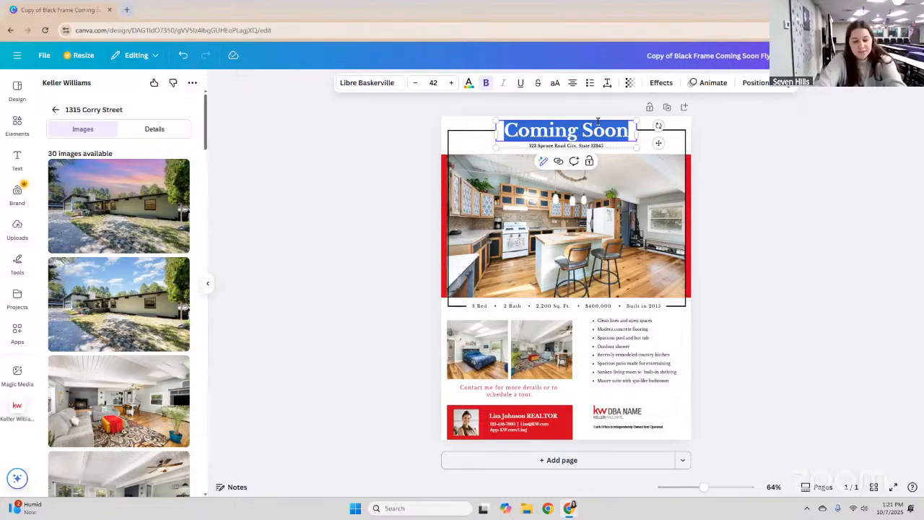
pyautogui.write('Listing')
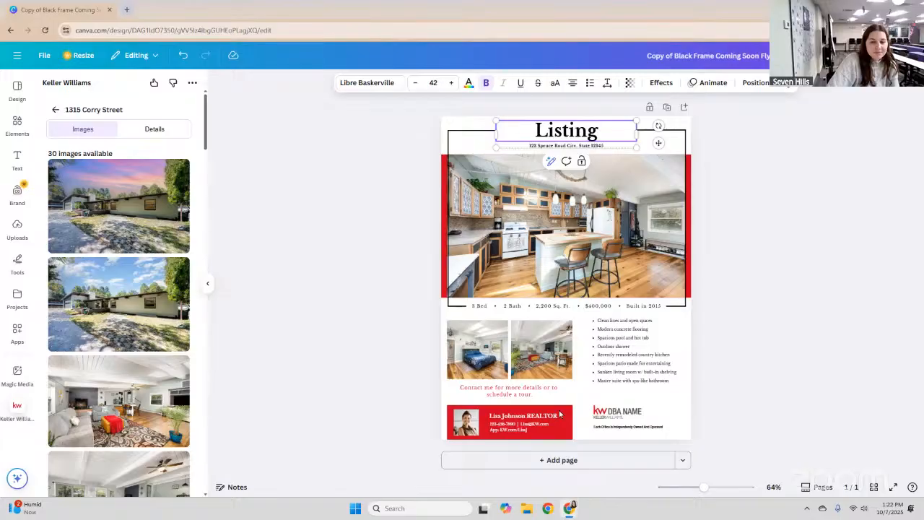
pyautogui.keyDown('shift'); pyautogui.click(577, 307); pyautogui.keyUp('shift')
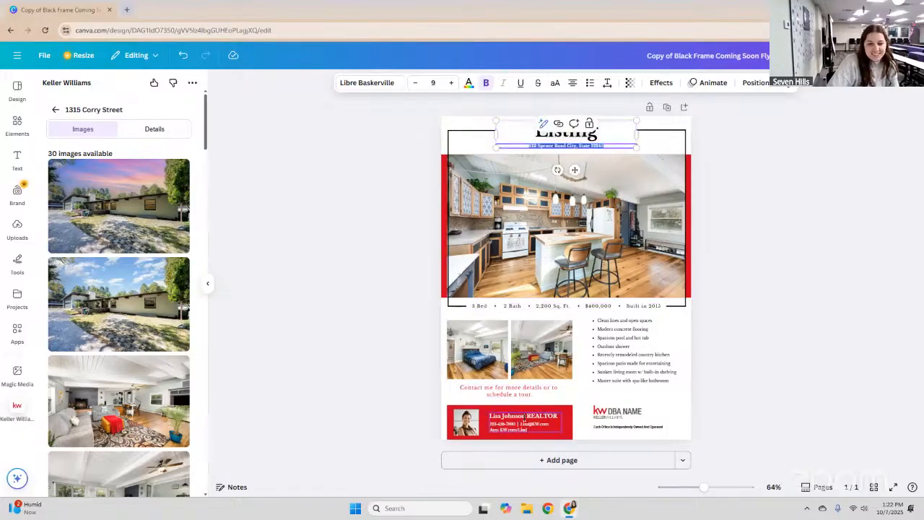
pyautogui.click(525, 417)
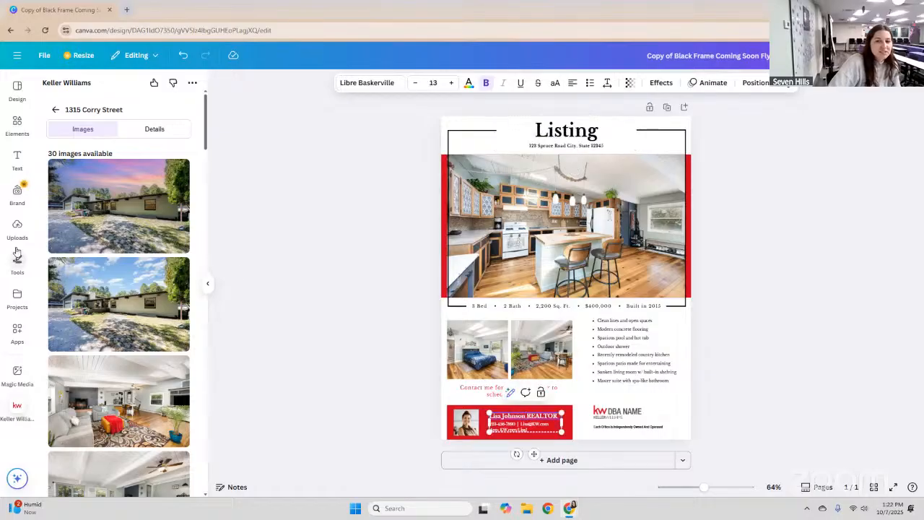
pyautogui.press('Escape')
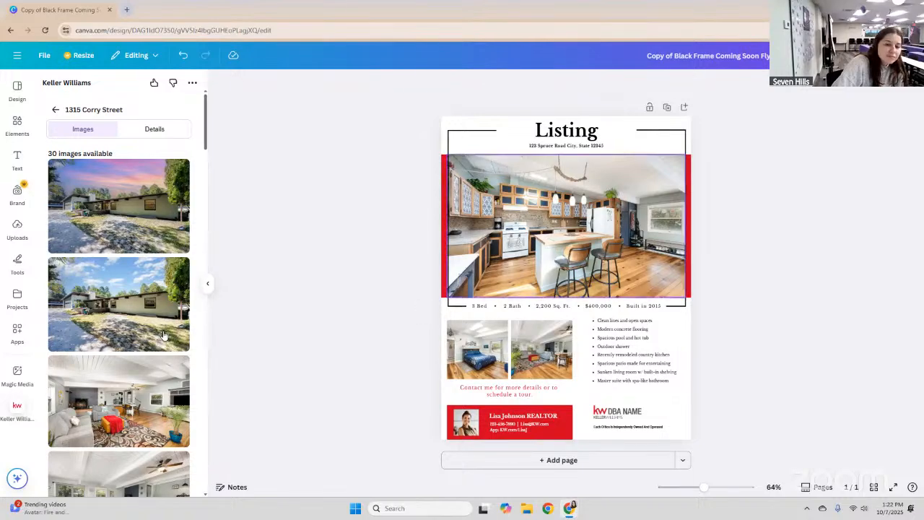
pyautogui.scroll(-3, 165, 336)
pyautogui.scroll(-5, 163, 332)
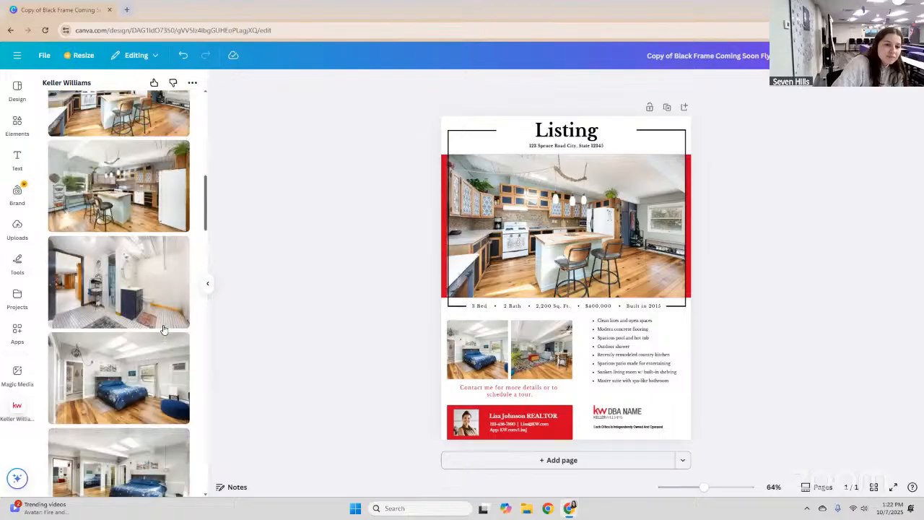
pyautogui.scroll(-5, 163, 329)
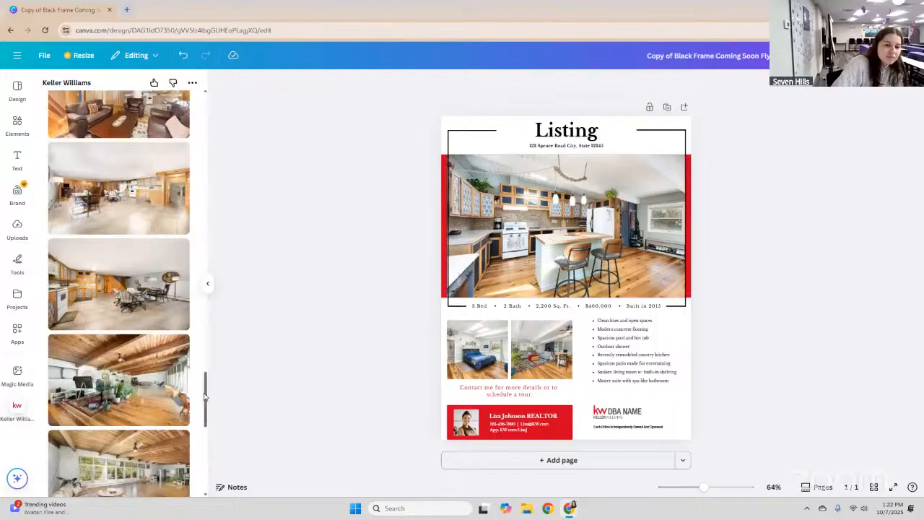
pyautogui.scroll(-2, 207, 397)
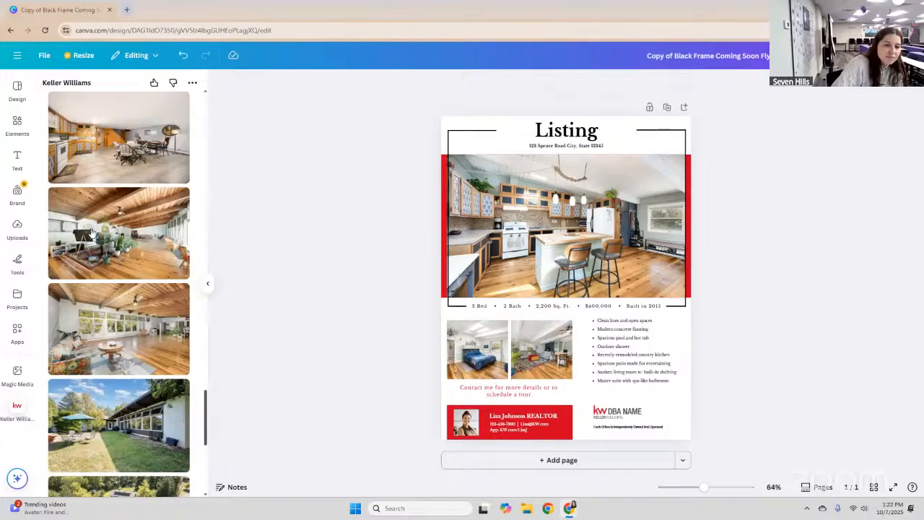
pyautogui.click(91, 232)
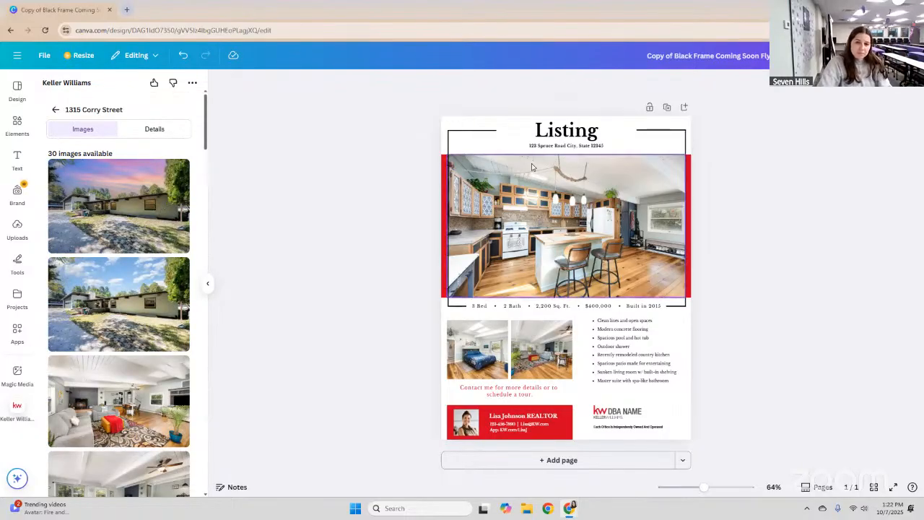
# Overwrite 'City, State 12345' in the address line with '13E' and show the listing's Details tab.
pyautogui.click(608, 144)
pyautogui.moveTo(608, 143); pyautogui.dragTo(479, 112)
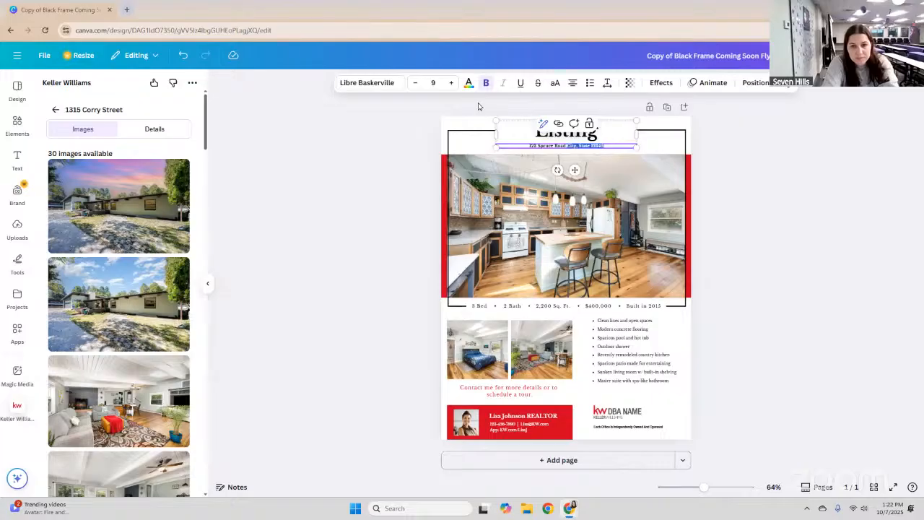
pyautogui.write('13E')
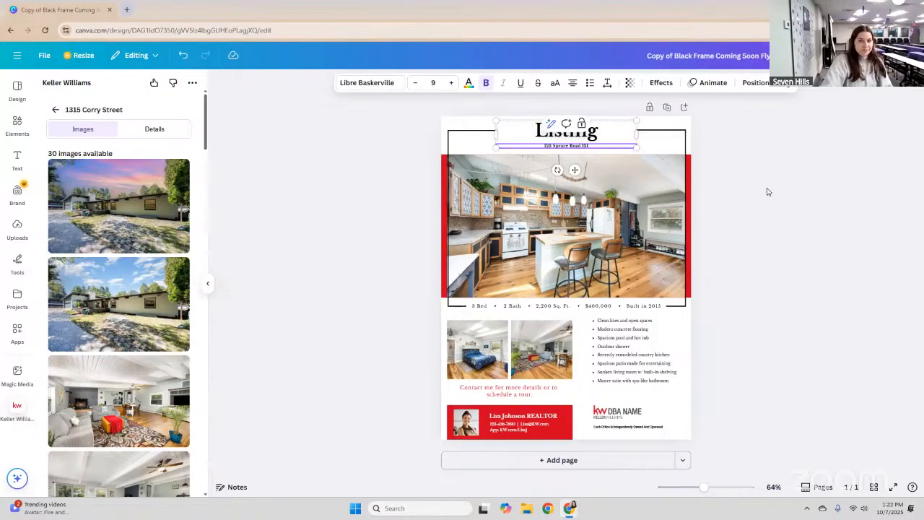
pyautogui.click(748, 174)
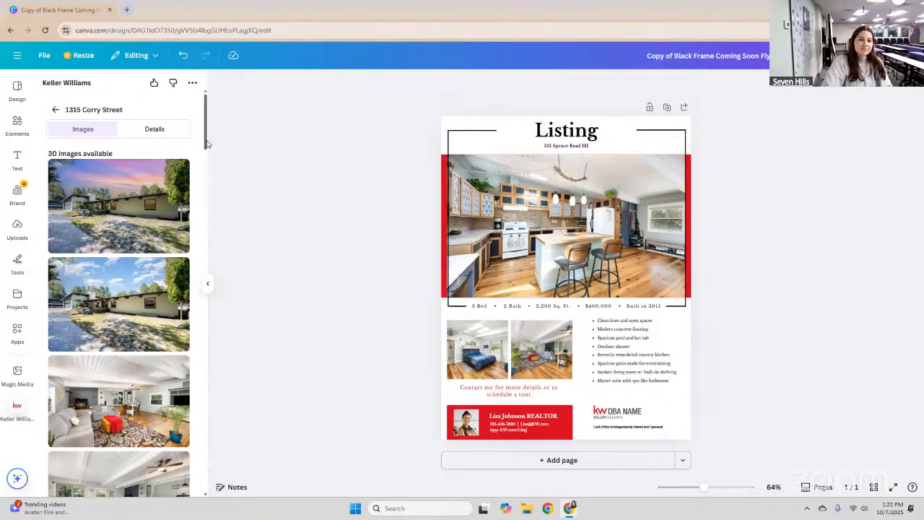
pyautogui.click(142, 131)
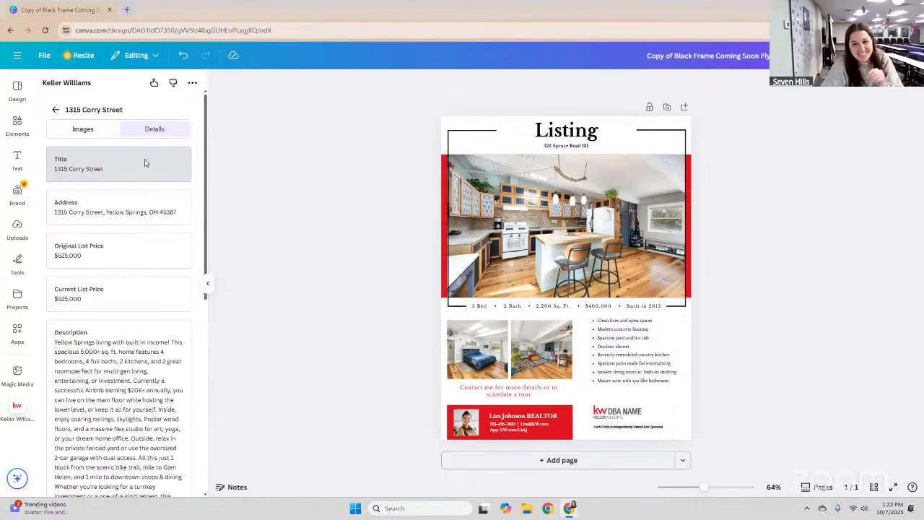
# Add the listing title as flyer text, then remove the stray title again.
pyautogui.click(145, 163)
pyautogui.press('Escape')
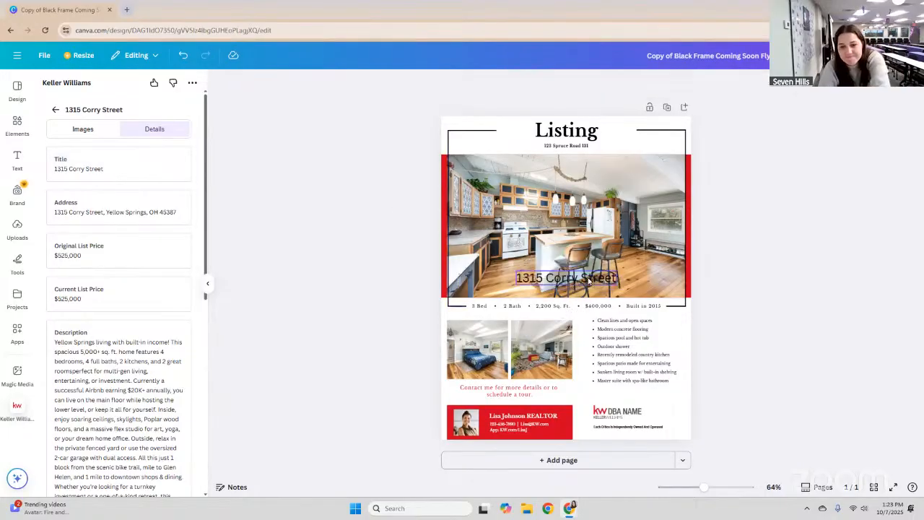
pyautogui.click(89, 169)
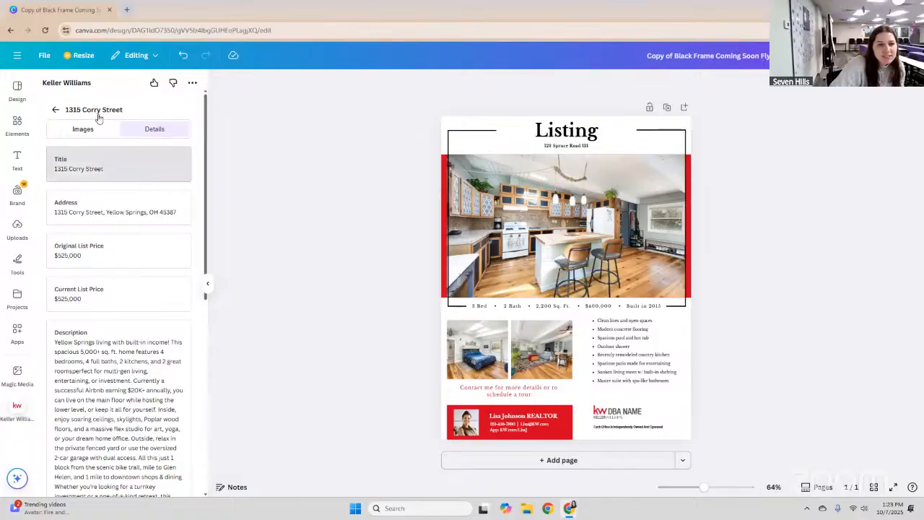
pyautogui.scroll(-3, 109, 237)
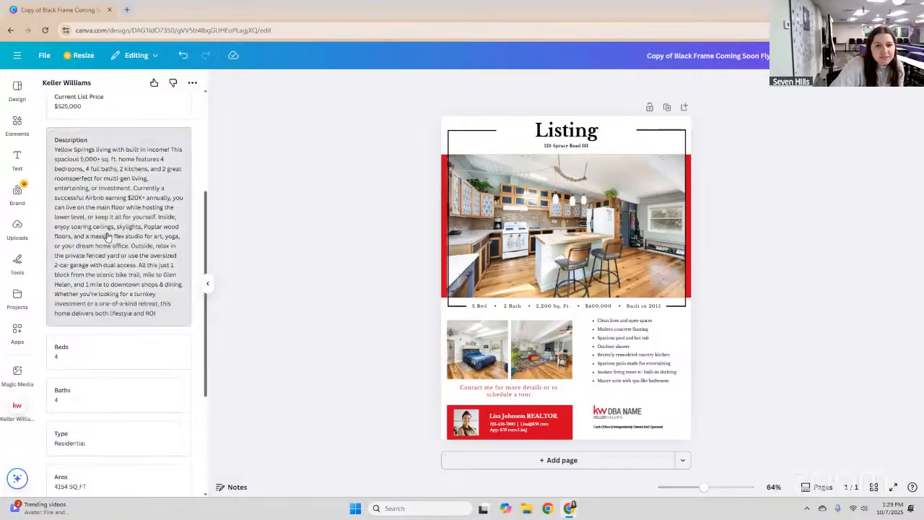
pyautogui.scroll(3, 130, 224)
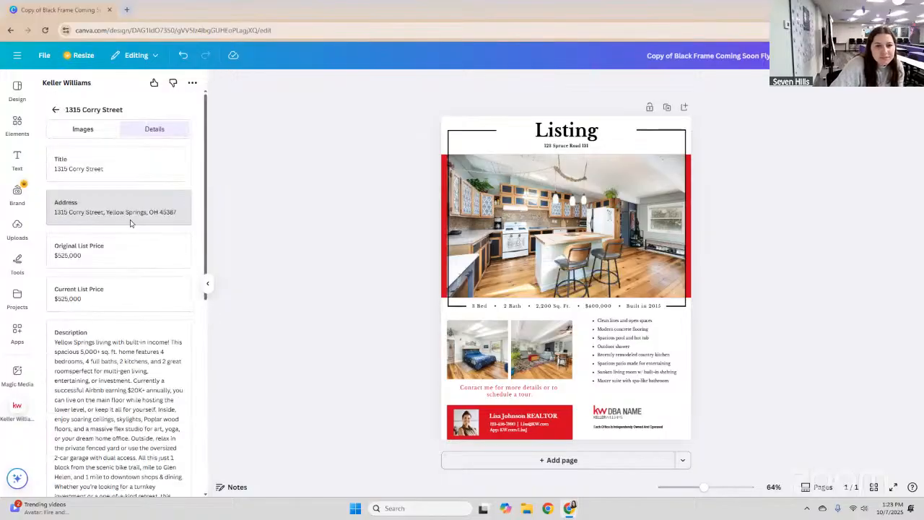
pyautogui.click(129, 163)
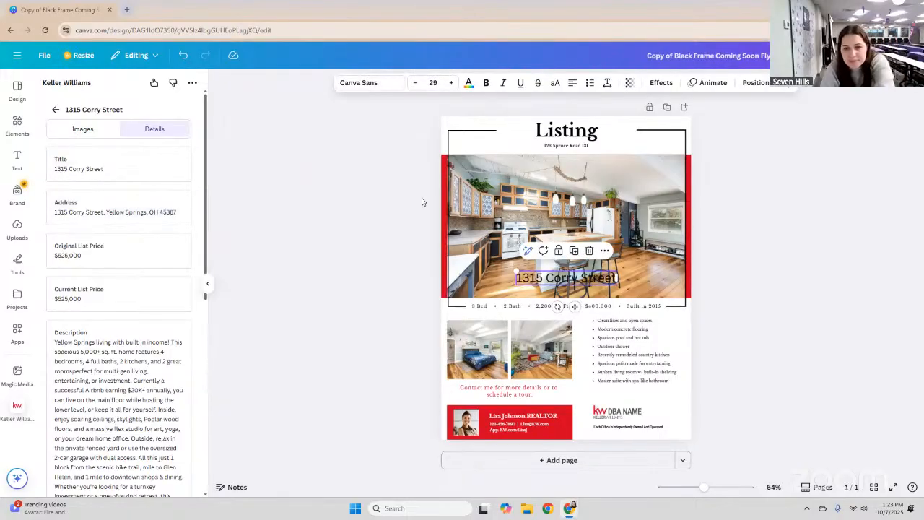
pyautogui.press('Delete')
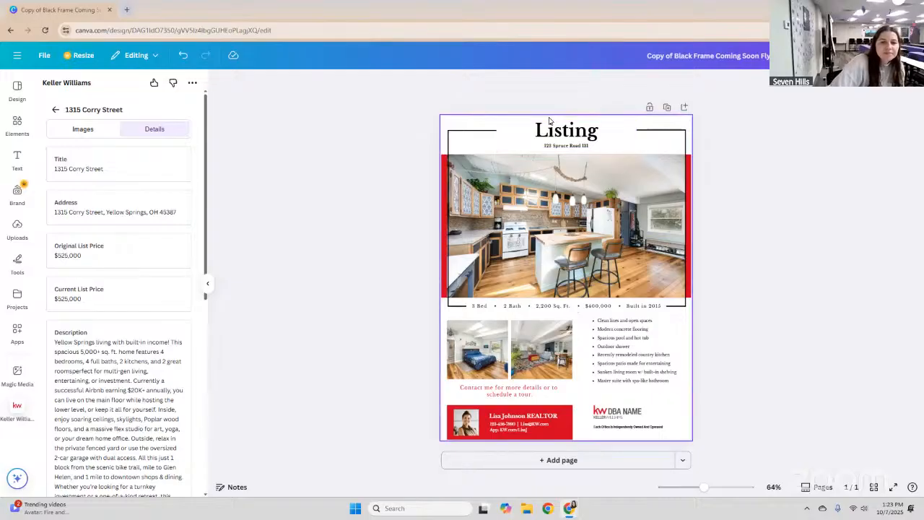
# Insert the full listing address, delete the 123 Spruce Road placeholder, and move it under Listing.
pyautogui.click(590, 147)
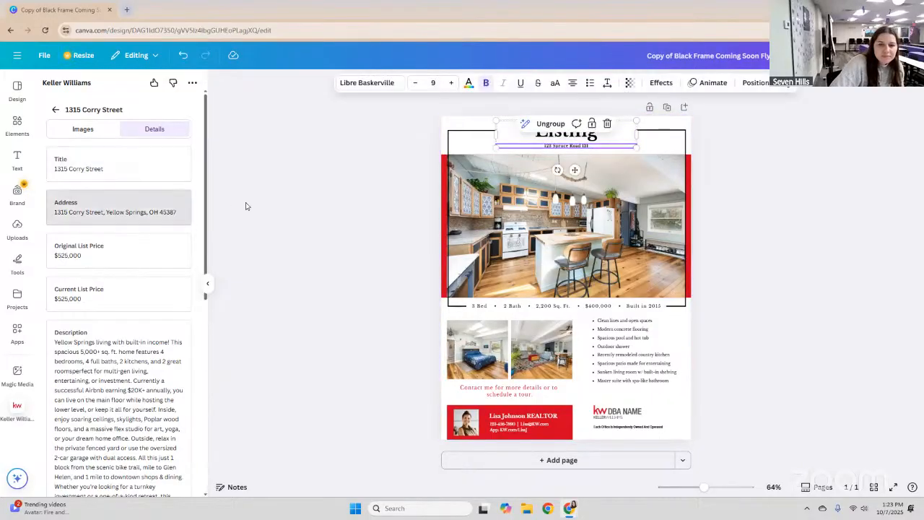
pyautogui.click(143, 213)
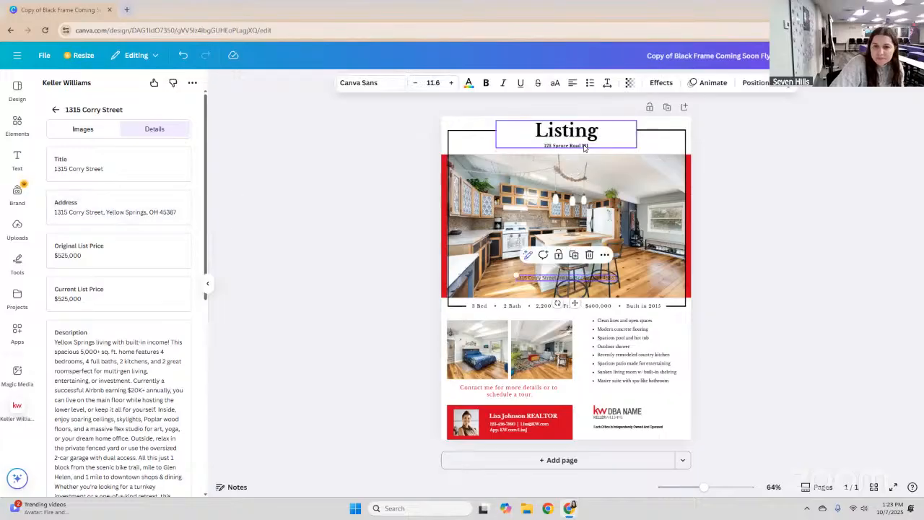
pyautogui.click(589, 145)
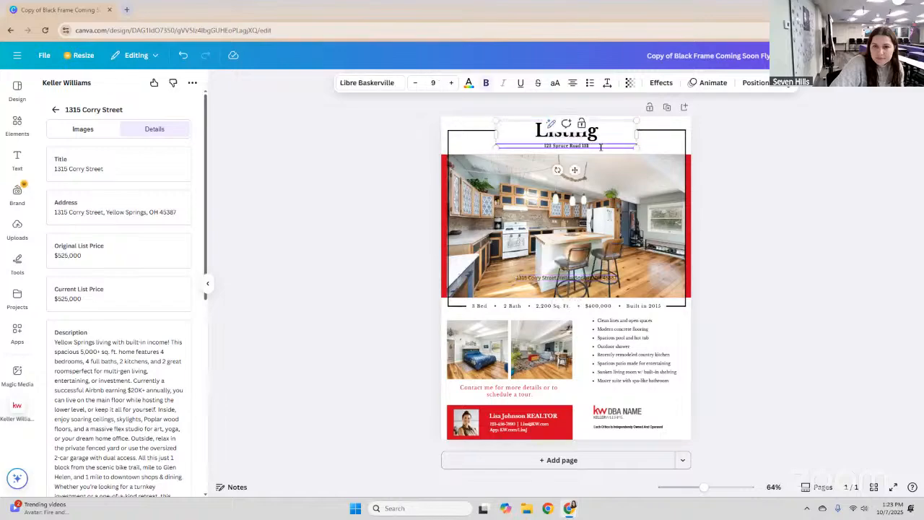
pyautogui.moveTo(589, 145); pyautogui.dragTo(567, 145)
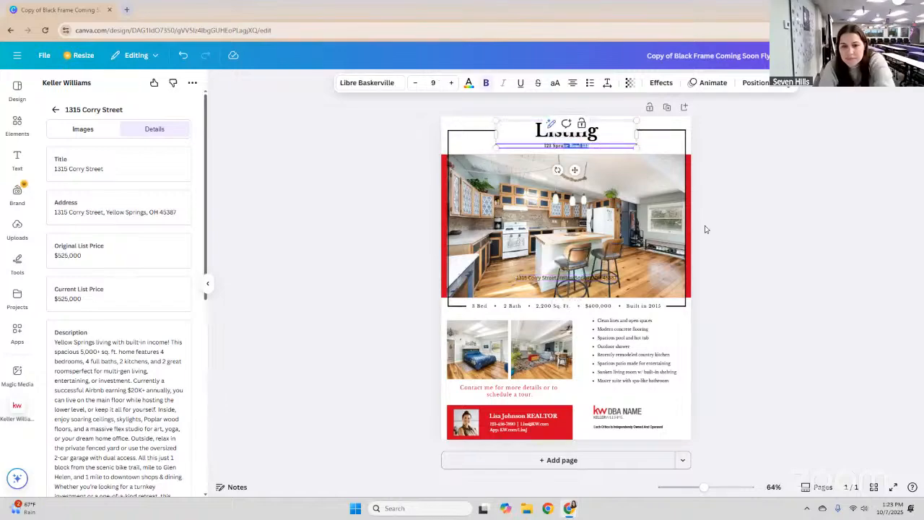
pyautogui.press('BackSpace')
pyautogui.moveTo(601, 148); pyautogui.dragTo(533, 153)
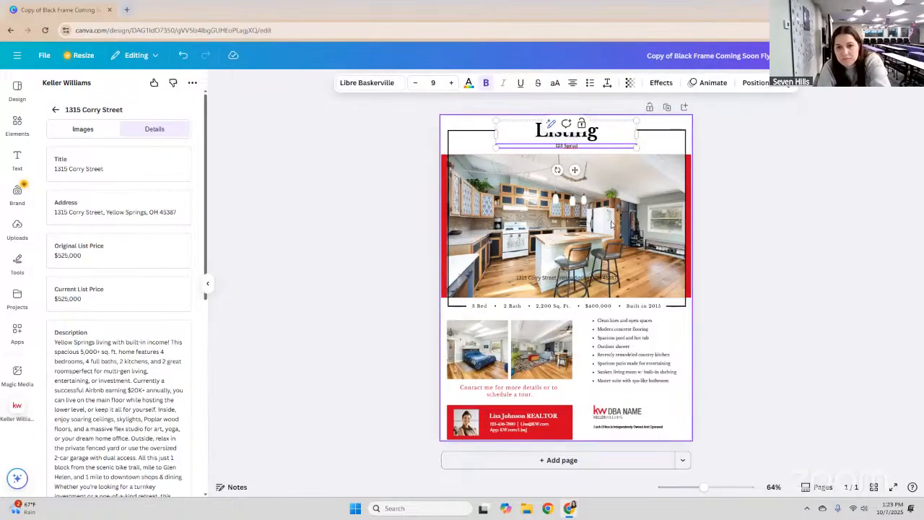
pyautogui.click(736, 314)
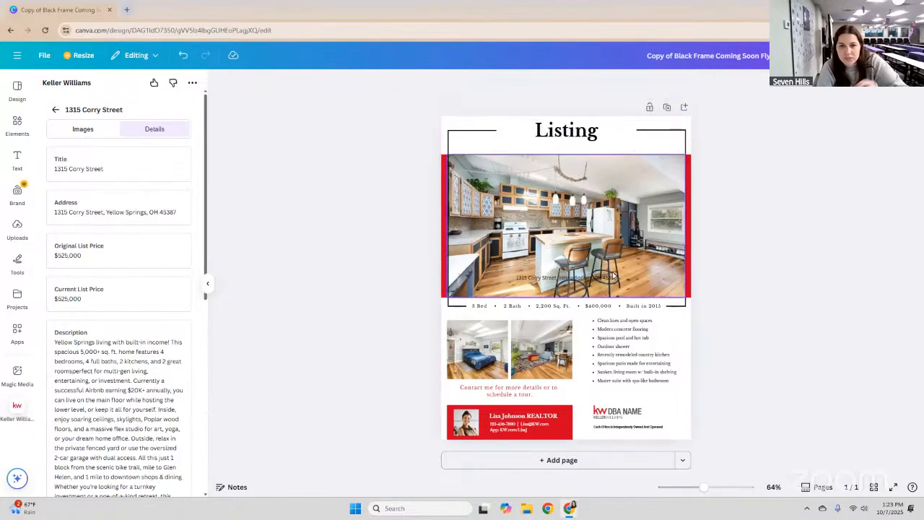
pyautogui.moveTo(600, 270); pyautogui.dragTo(598, 142)
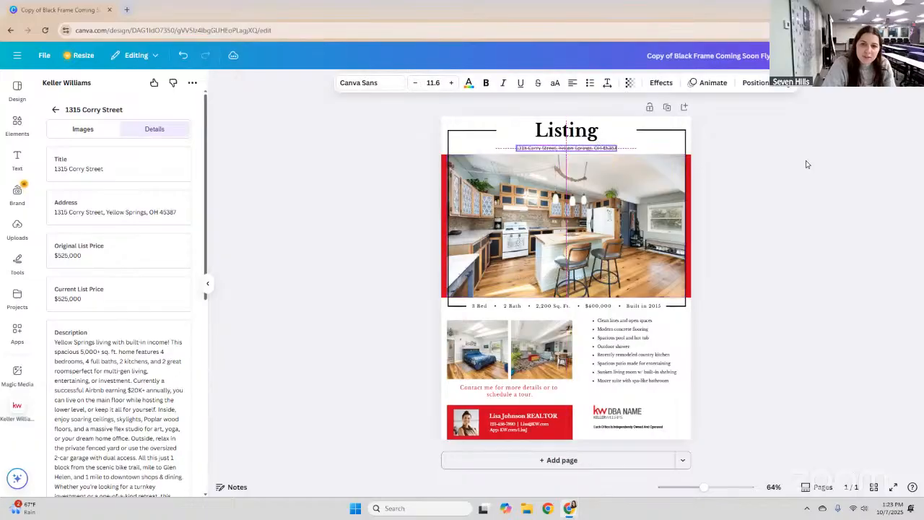
pyautogui.click(422, 195)
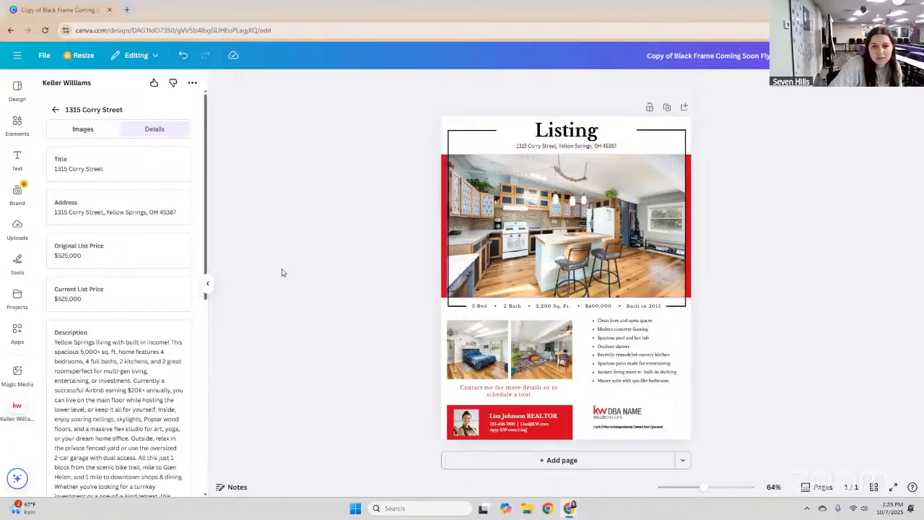
# Change the details line price from $400,000 to $525,000.
pyautogui.click(144, 256)
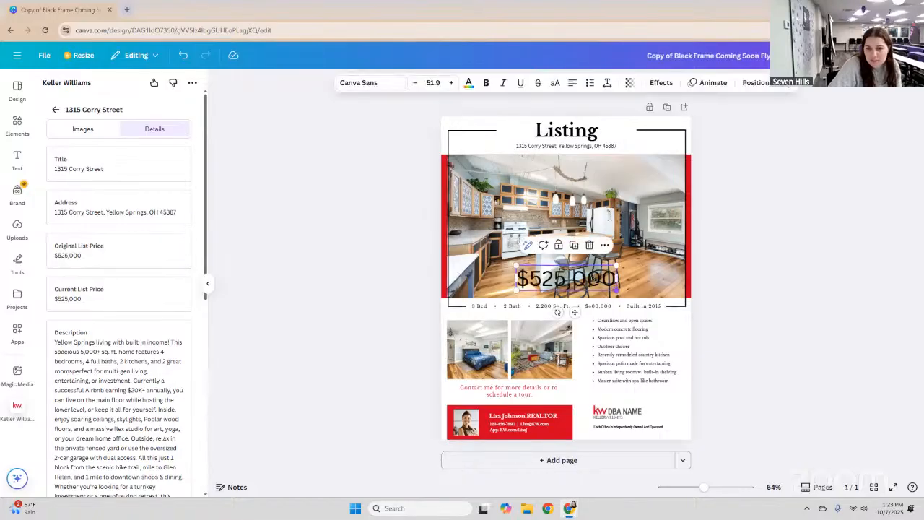
pyautogui.moveTo(617, 293); pyautogui.dragTo(605, 285)
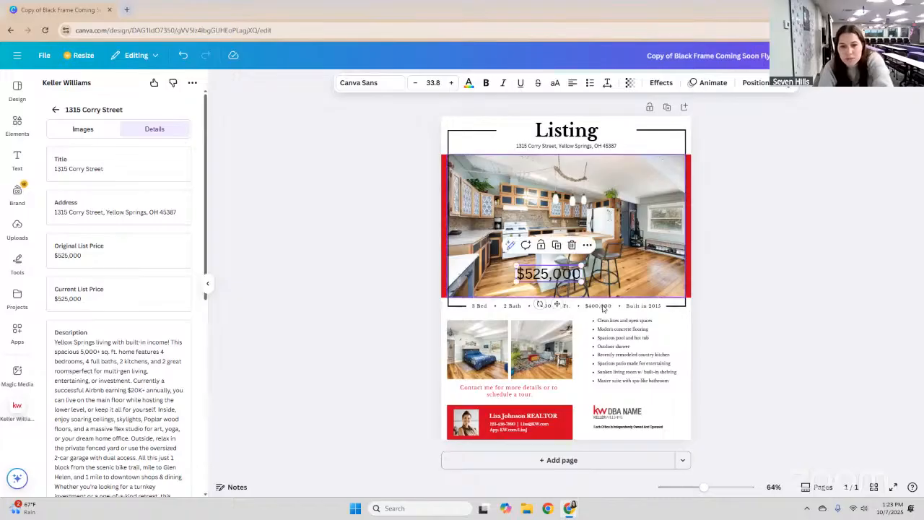
pyautogui.press('Delete')
pyautogui.doubleClick(611, 305)
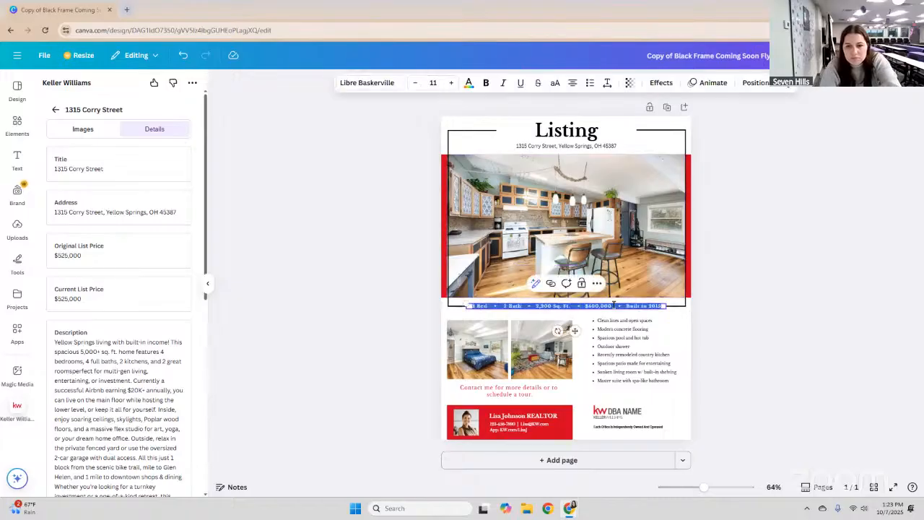
pyautogui.click(587, 306)
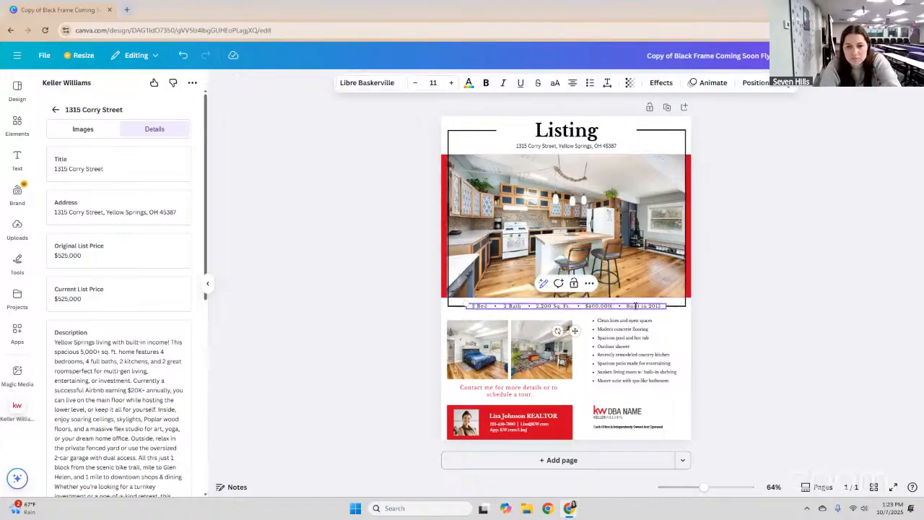
pyautogui.moveTo(586, 306); pyautogui.dragTo(612, 306)
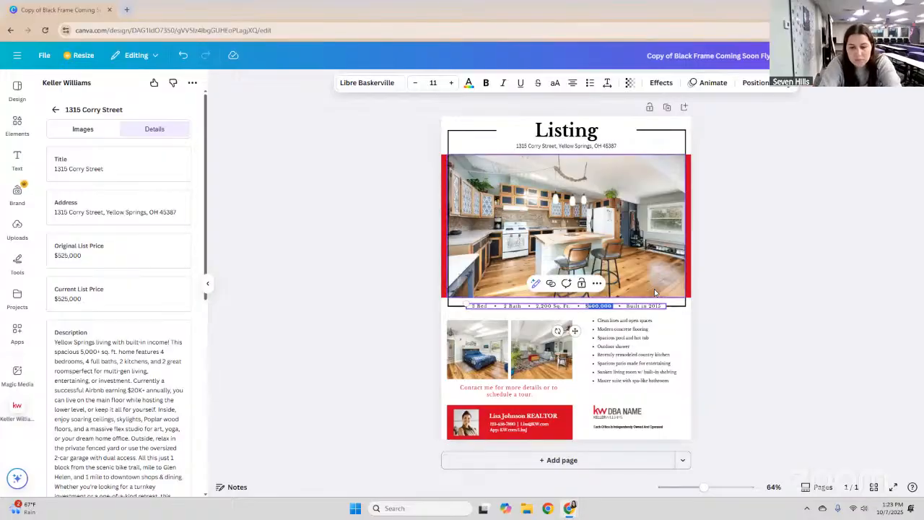
pyautogui.write('$525')
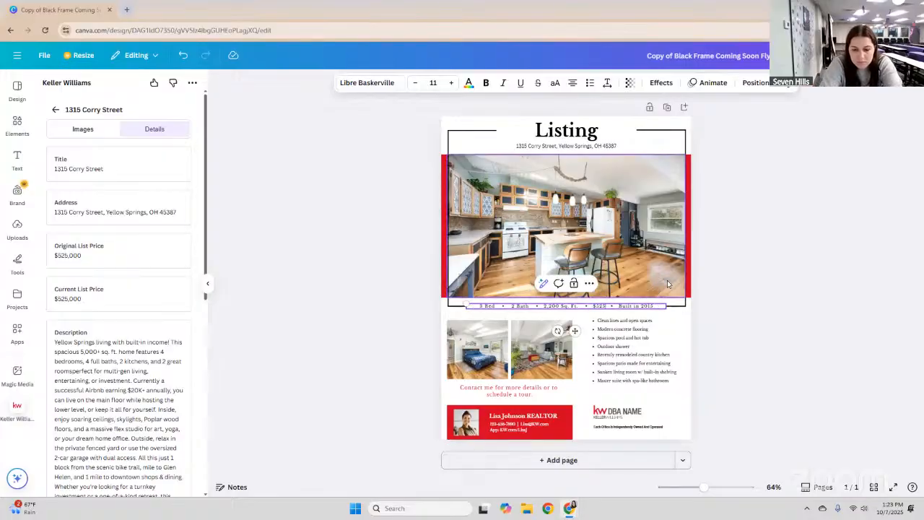
pyautogui.write(',000')
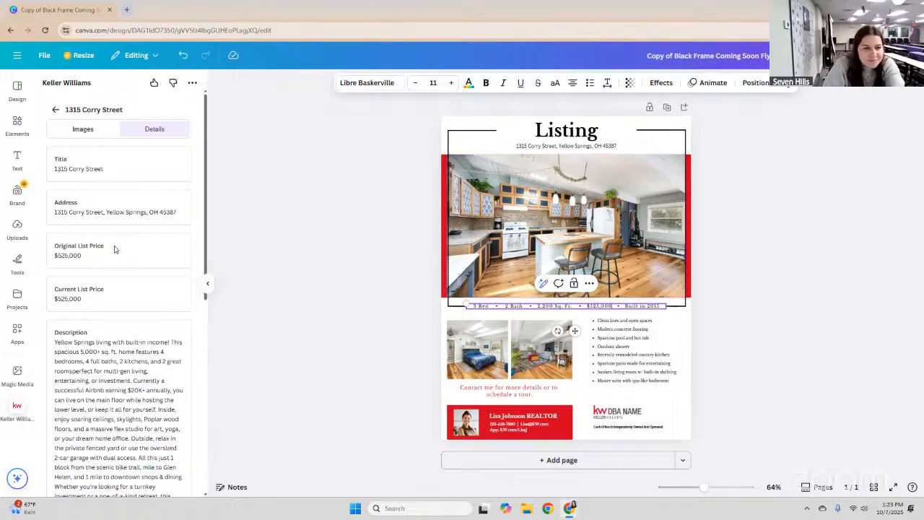
# Set the bed and bath counts to 4 and the square footage to 4154.
pyautogui.scroll(-2, 187, 305)
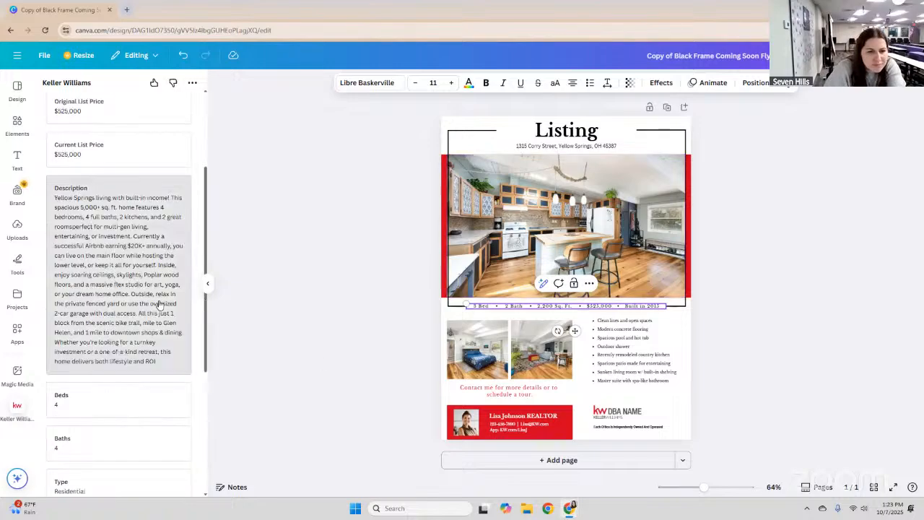
pyautogui.scroll(-2, 148, 296)
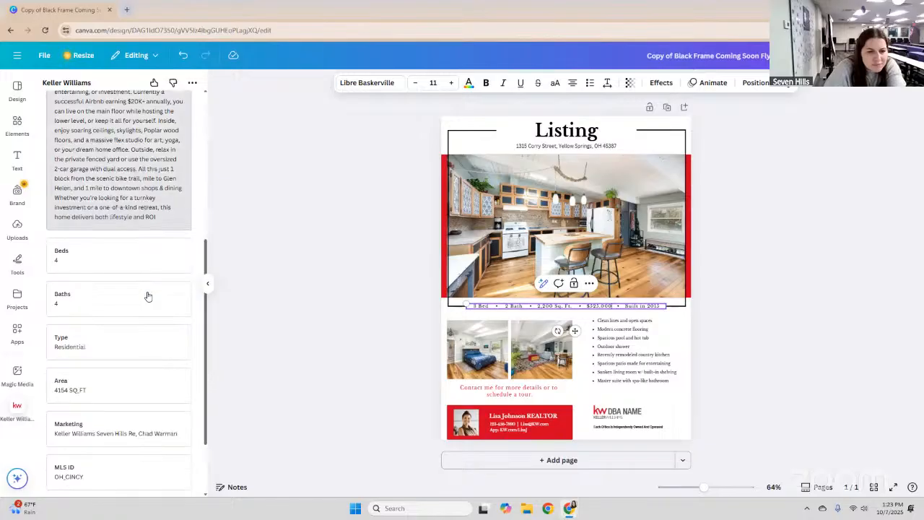
pyautogui.scroll(-1, 147, 296)
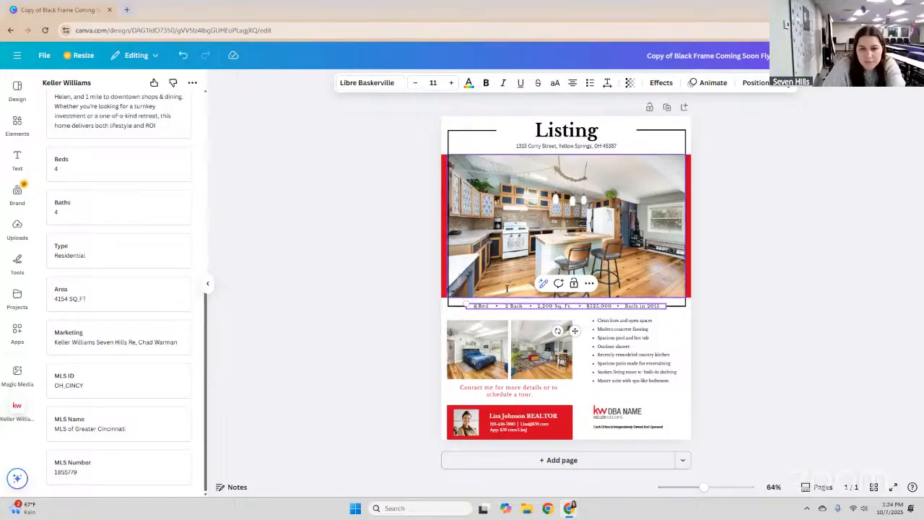
pyautogui.write('4')
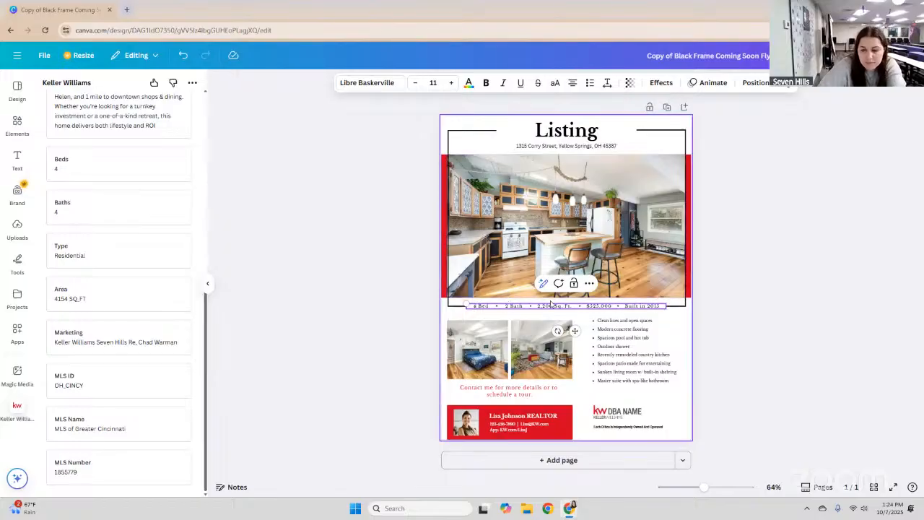
pyautogui.press('BackSpace')
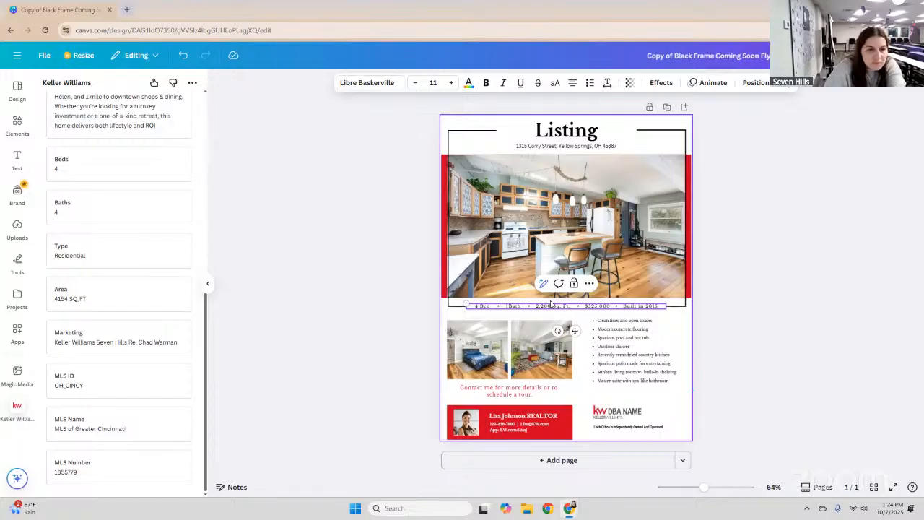
pyautogui.write('4')
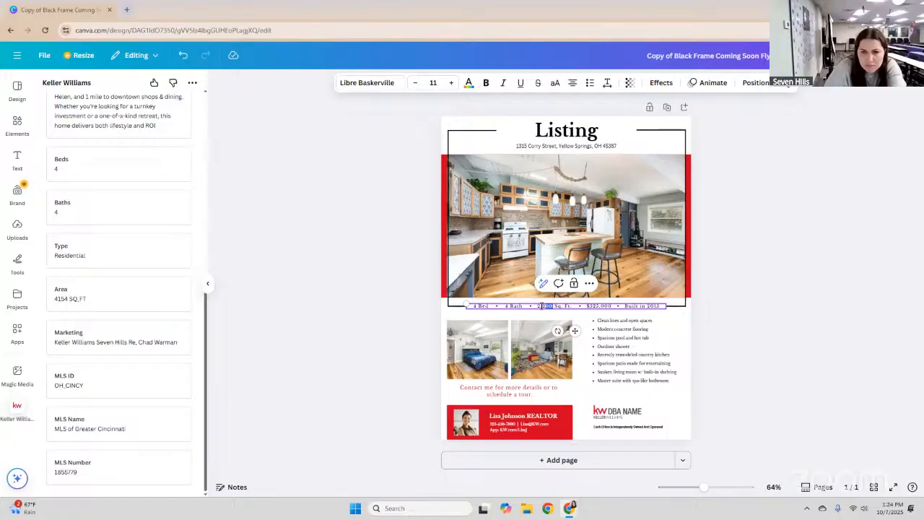
pyautogui.moveTo(553, 306); pyautogui.dragTo(547, 306)
pyautogui.doubleClick(549, 305)
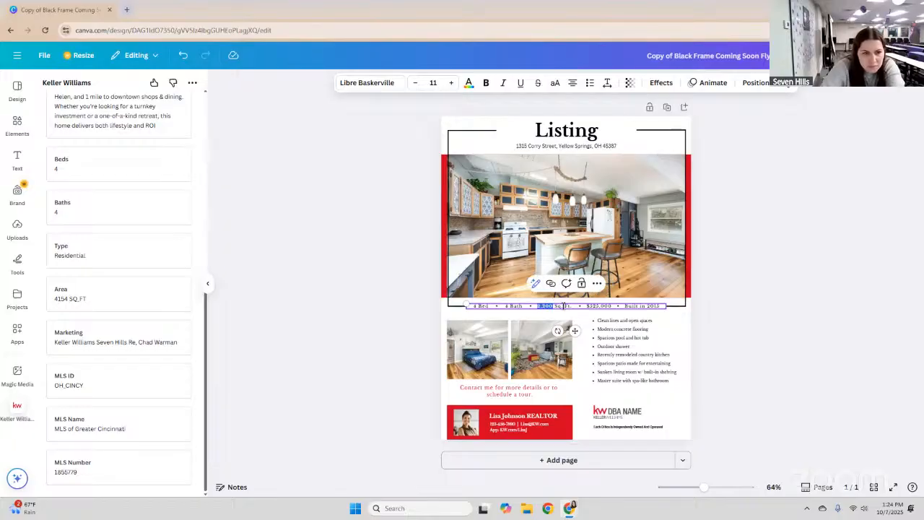
pyautogui.write('4154')
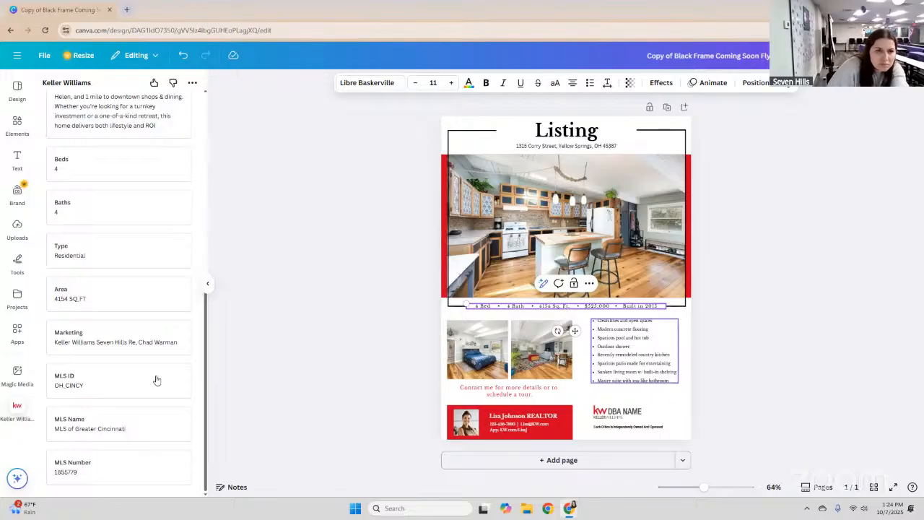
pyautogui.scroll(3, 156, 380)
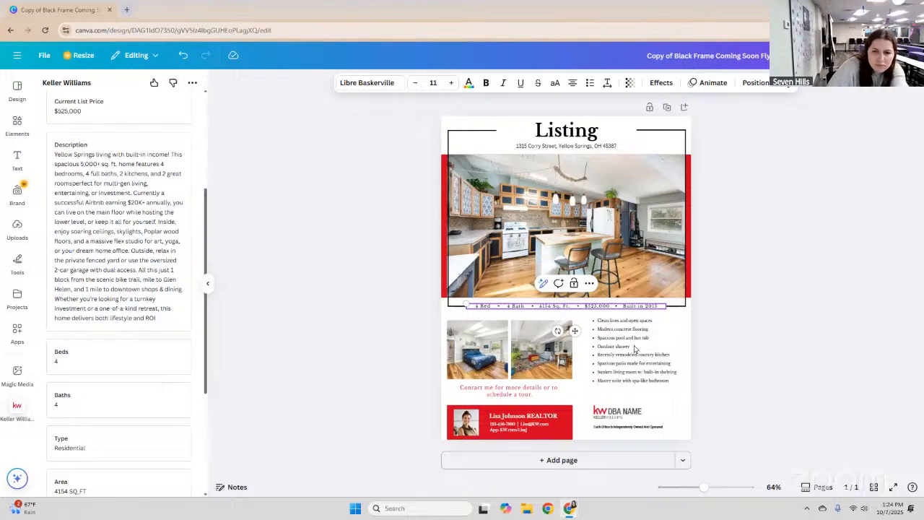
# Replace the placeholder name in the red agent banner with the listing agent's name.
pyautogui.click(524, 394)
pyautogui.click(525, 416)
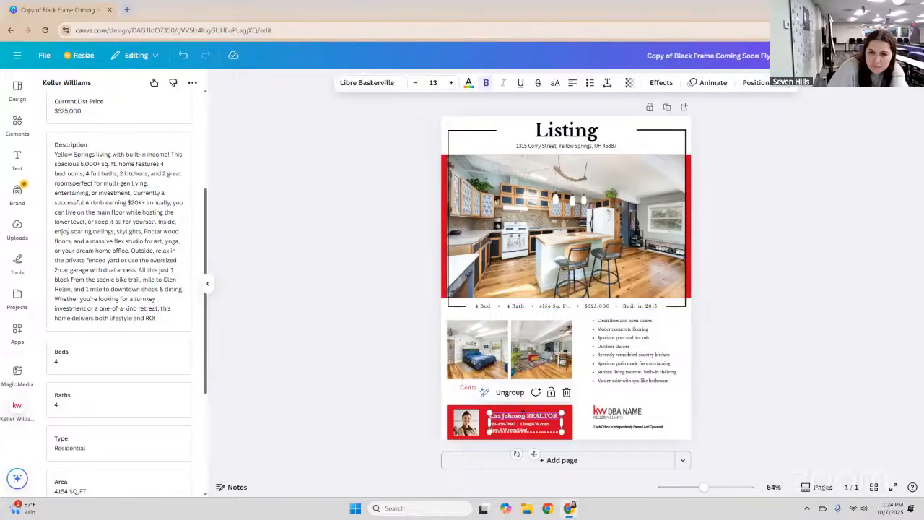
pyautogui.click(526, 417)
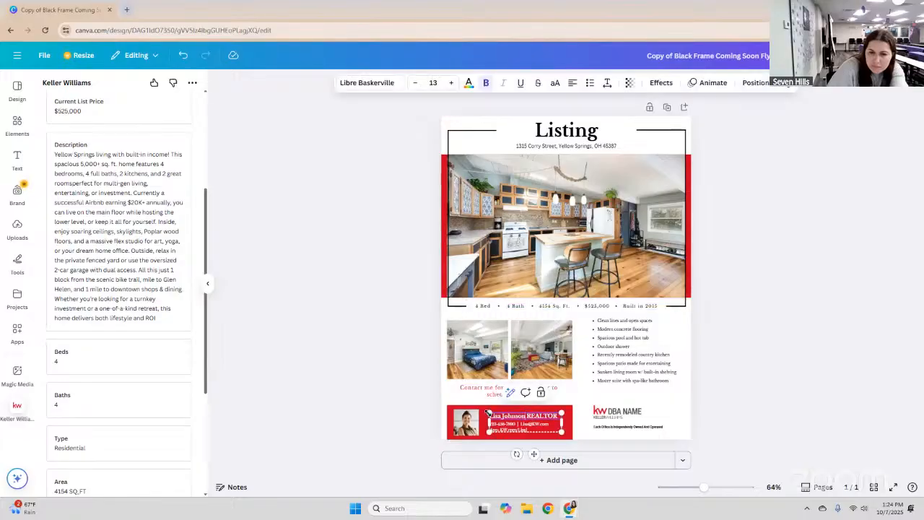
pyautogui.moveTo(559, 416); pyautogui.dragTo(495, 398)
pyautogui.press('BackSpace')
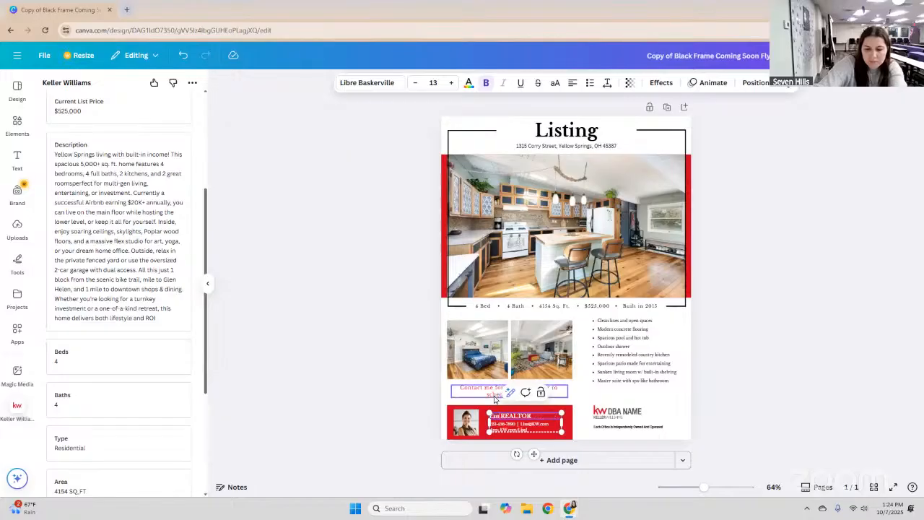
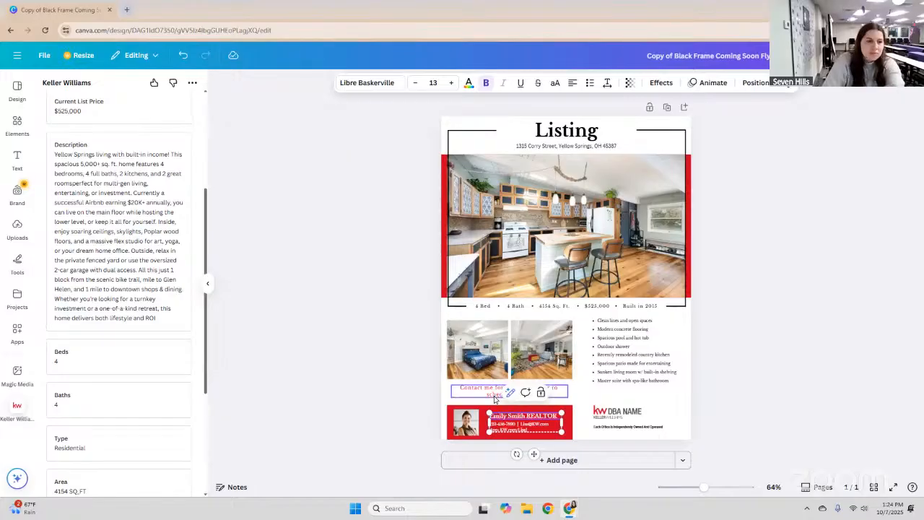
pyautogui.click(800, 333)
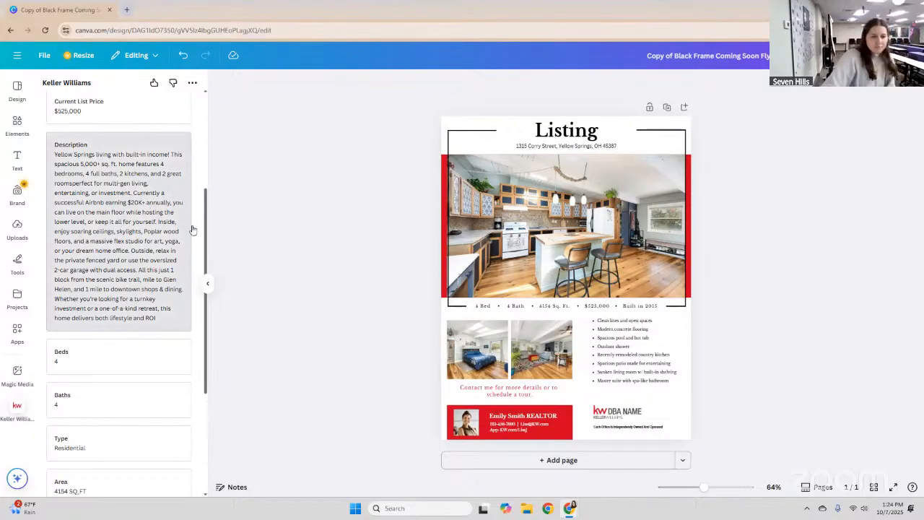
# Scroll the side panel, then open a new browser tab.
pyautogui.moveTo(207, 230); pyautogui.dragTo(205, 321)
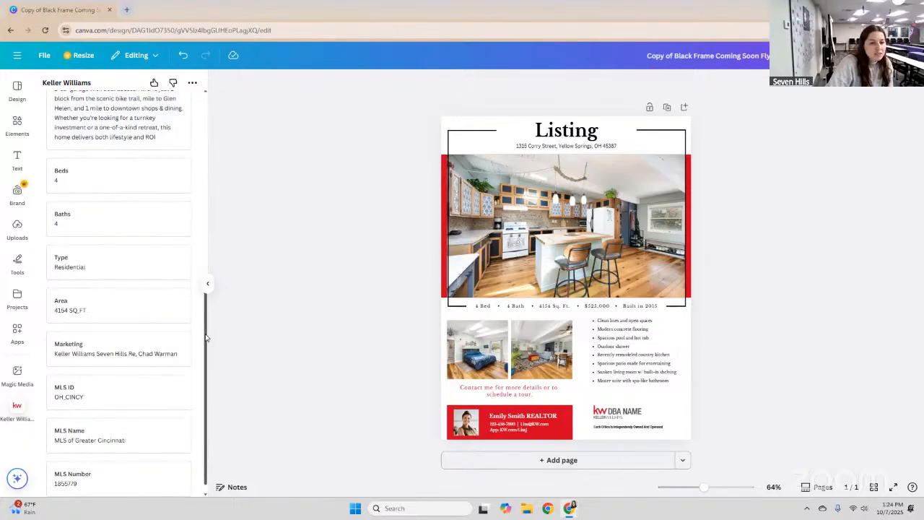
pyautogui.scroll(-1, 86, 382)
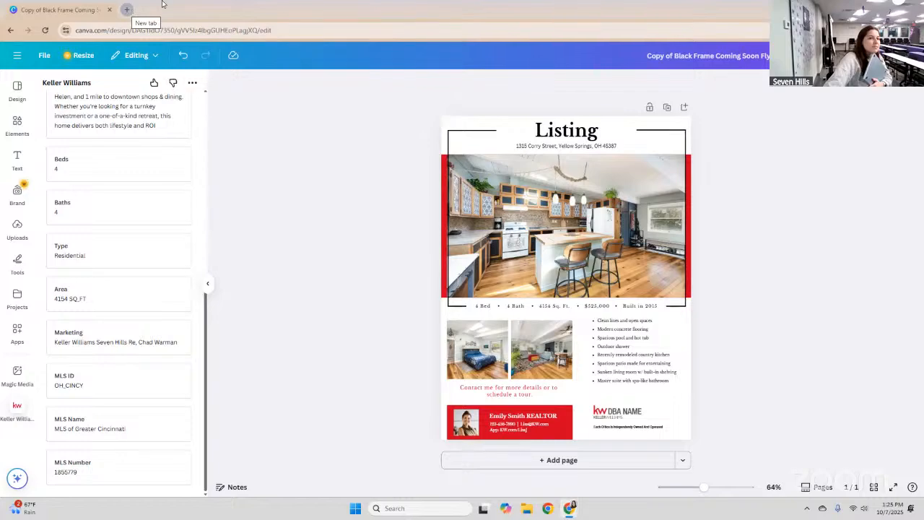
pyautogui.hotkey('ctrl', 't')
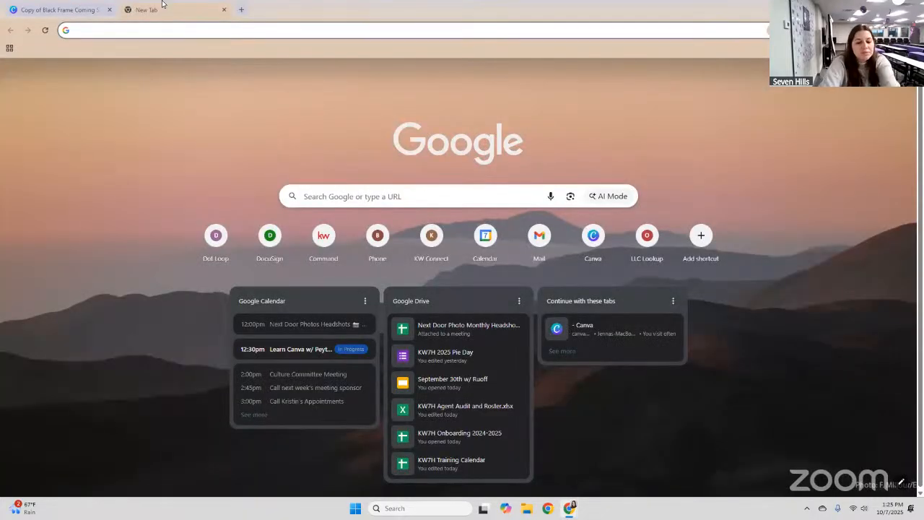
# Load kw7h.com in the new tab, then return to the Canva flyer tab.
pyautogui.write('kw')
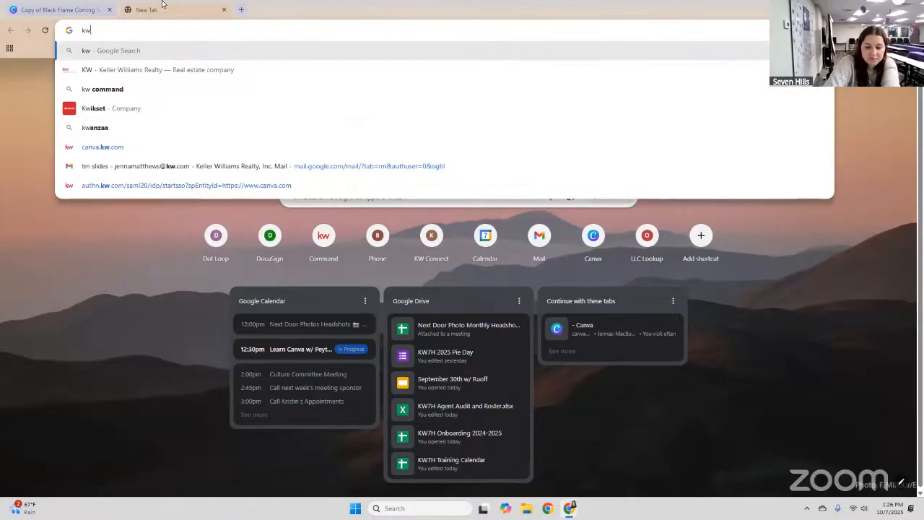
pyautogui.write('7h')
pyautogui.write('.com\\')
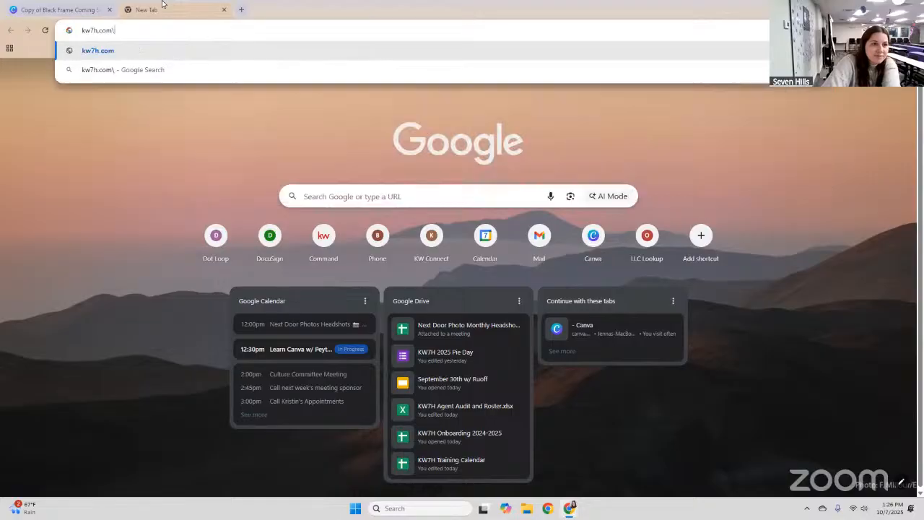
pyautogui.press('BackSpace')
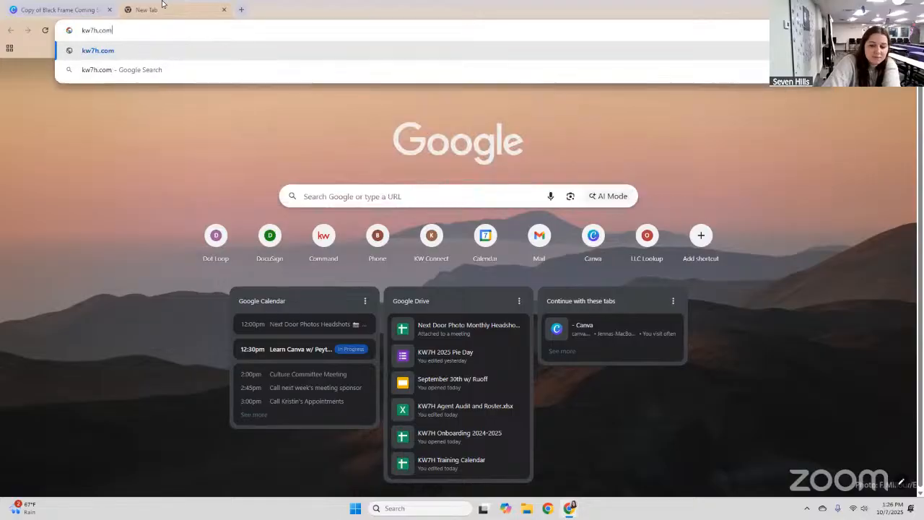
pyautogui.press('Return')
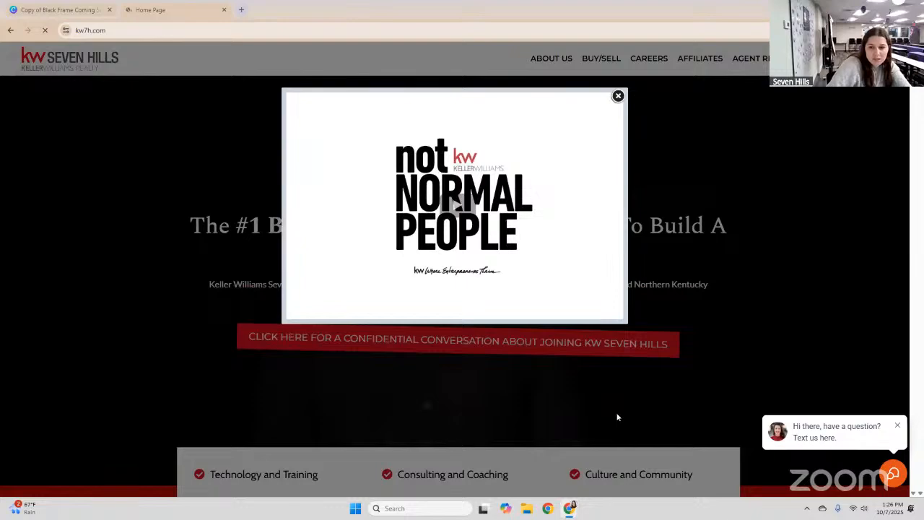
pyautogui.hotkey('ctrl', 'shift', 'Tab')
# Inspect the KW DBA NAME placeholder logo in crop mode unchanged, then return to the kw7h.com tab.
pyautogui.click(624, 415)
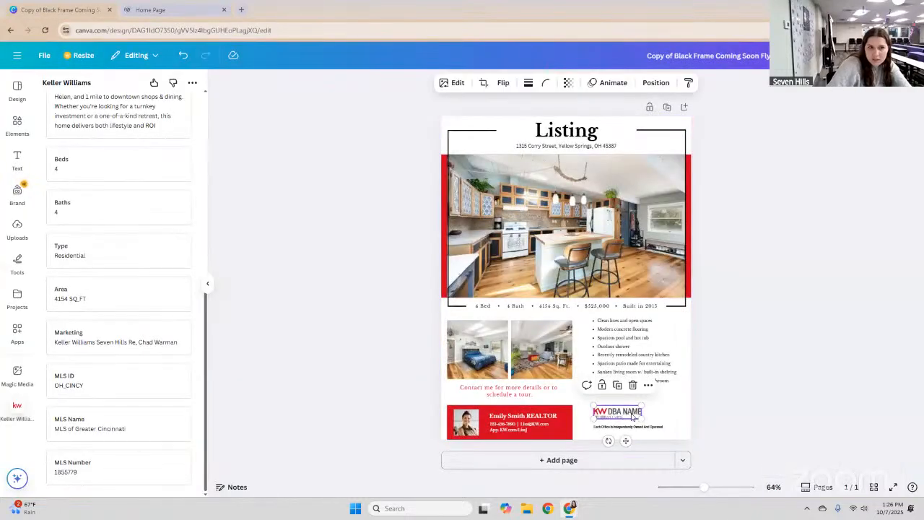
pyautogui.click(777, 334)
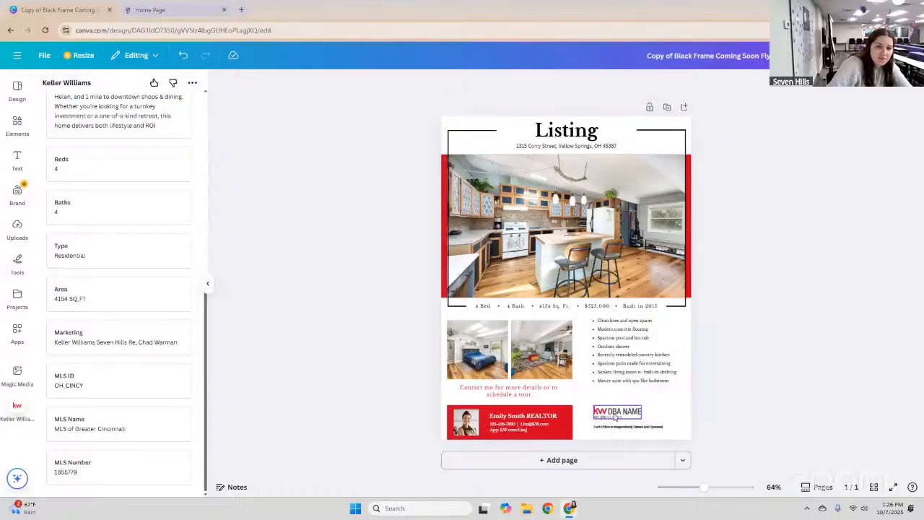
pyautogui.doubleClick(612, 411)
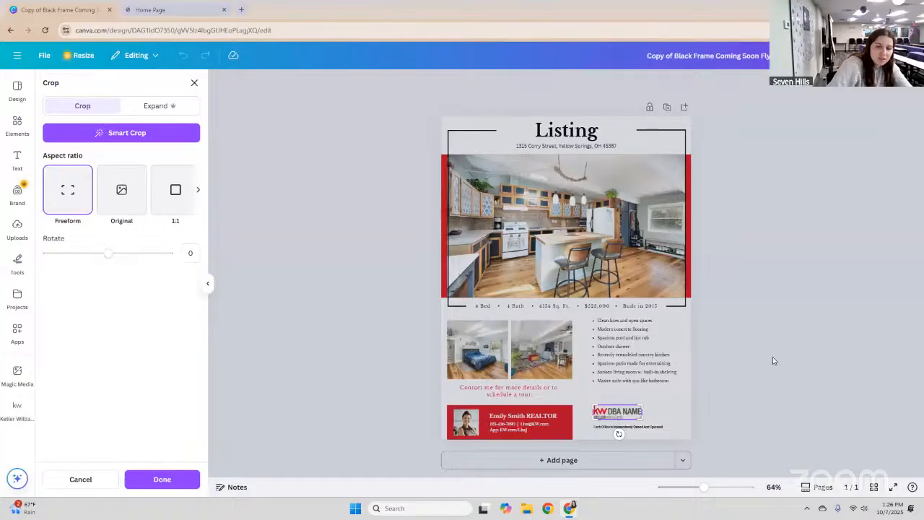
pyautogui.click(306, 268)
pyautogui.press('Escape')
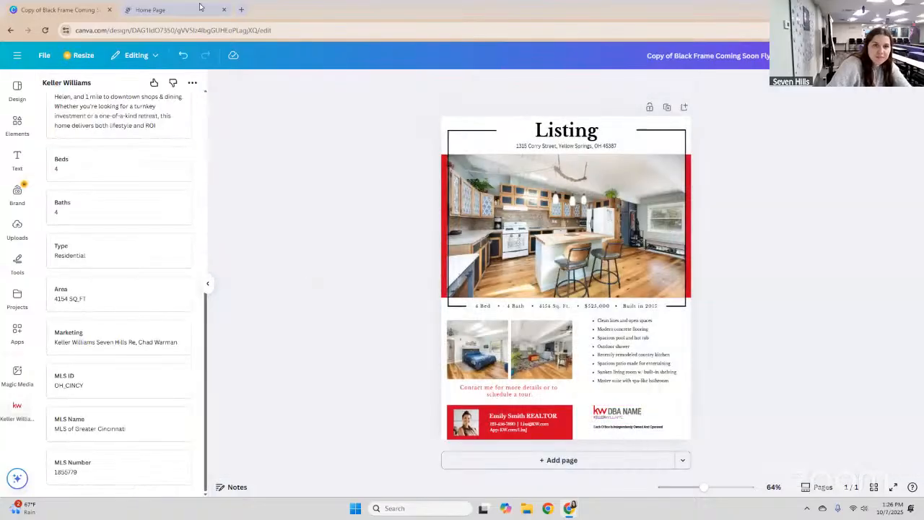
pyautogui.hotkey('ctrl', 'Tab')
pyautogui.click(751, 59)
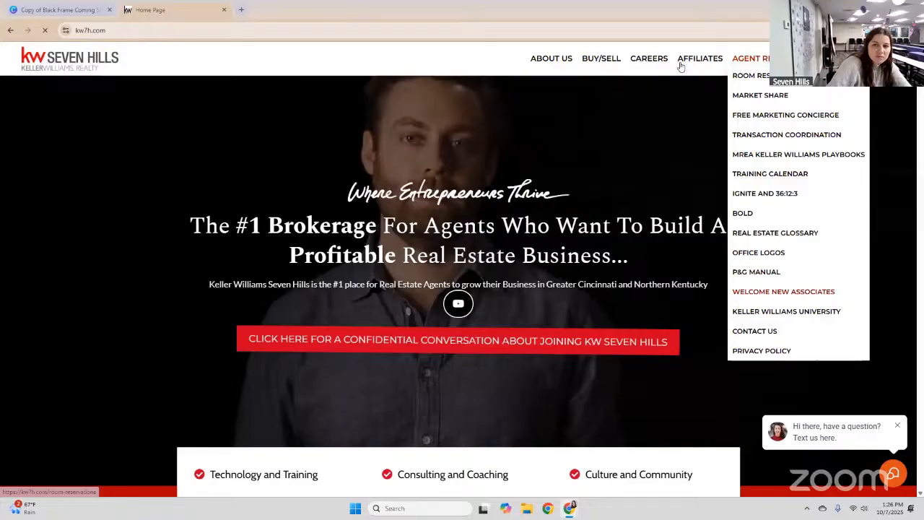
# Open the KW Seven Hills Office Logos page.
pyautogui.moveTo(671, 68)
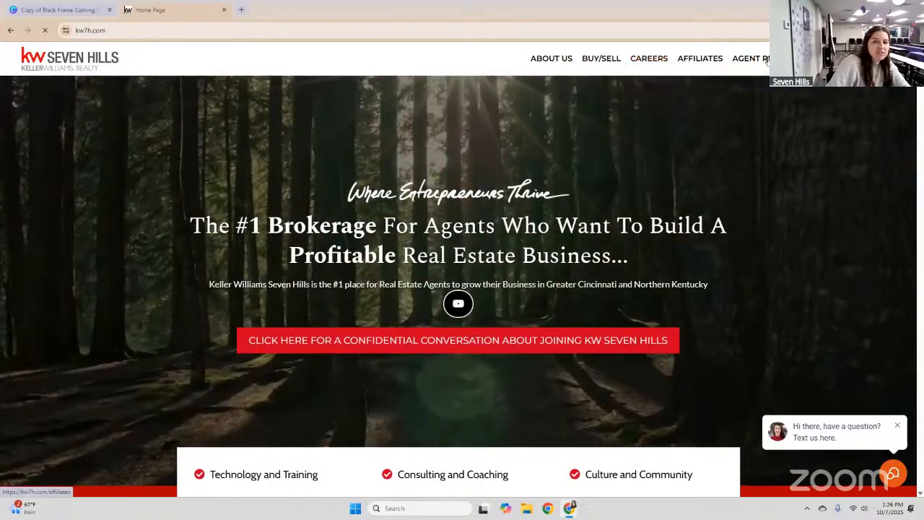
pyautogui.moveTo(766, 60)
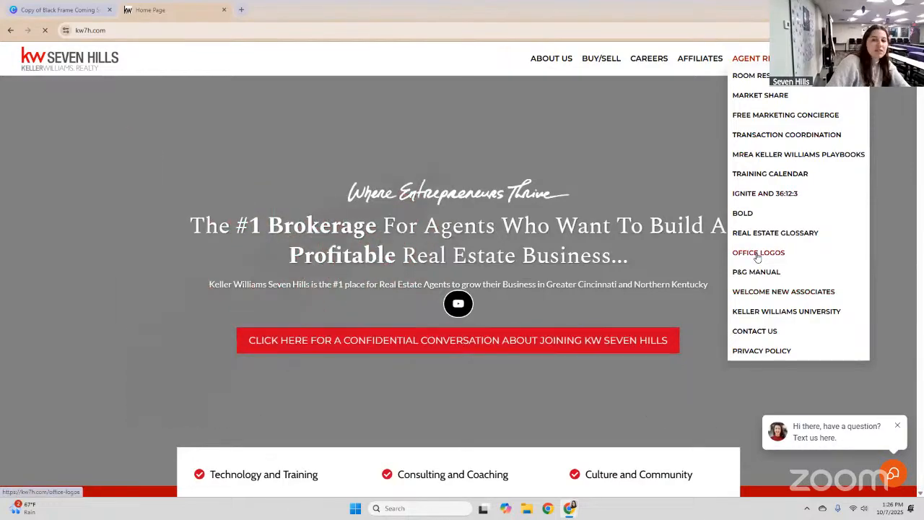
pyautogui.click(758, 254)
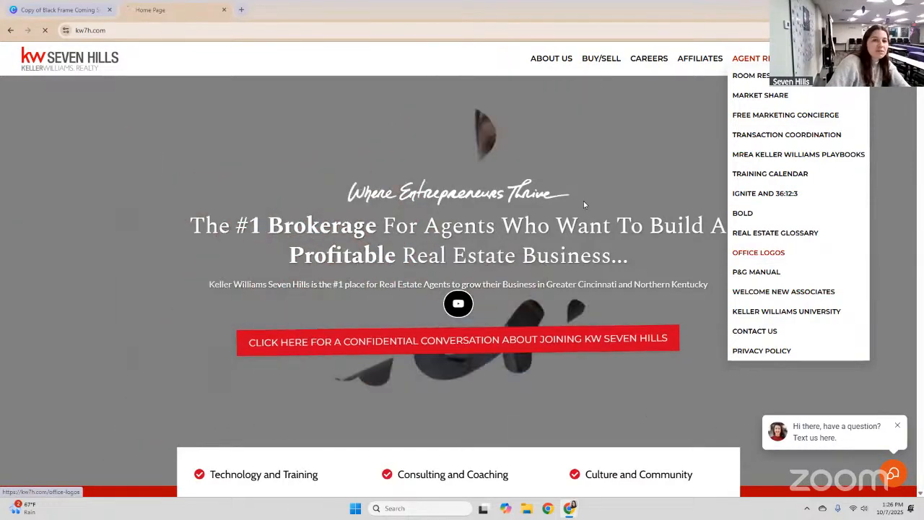
pyautogui.scroll(-2, 585, 175)
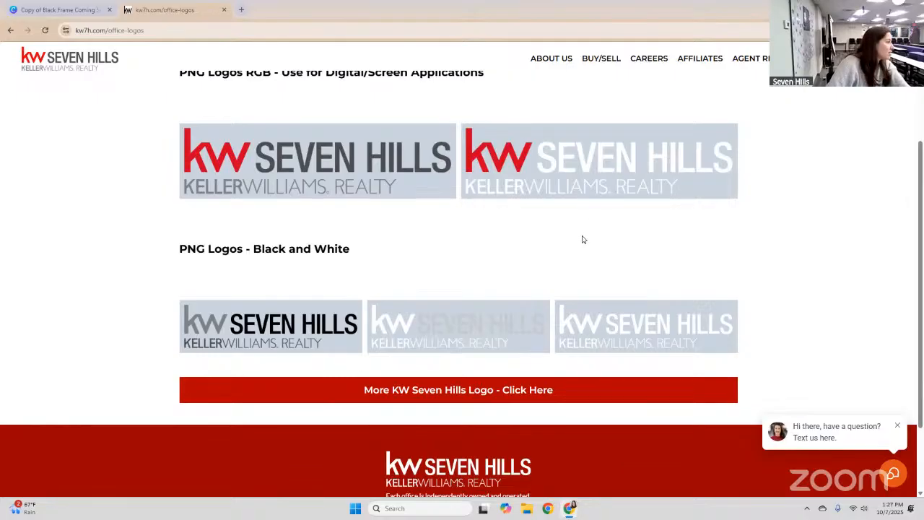
# Save the white-text logo to Downloads as 'kw7h logo', then open the more-logos page.
pyautogui.rightClick(593, 169)
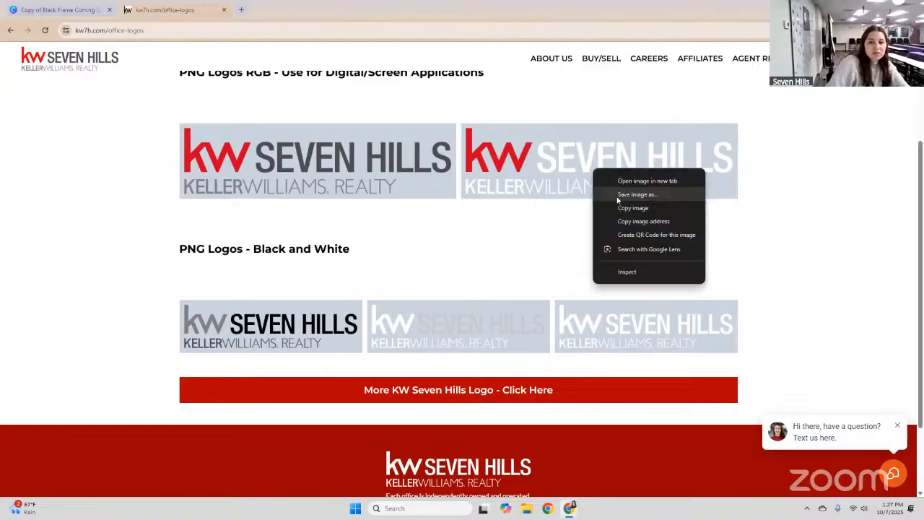
pyautogui.click(654, 189)
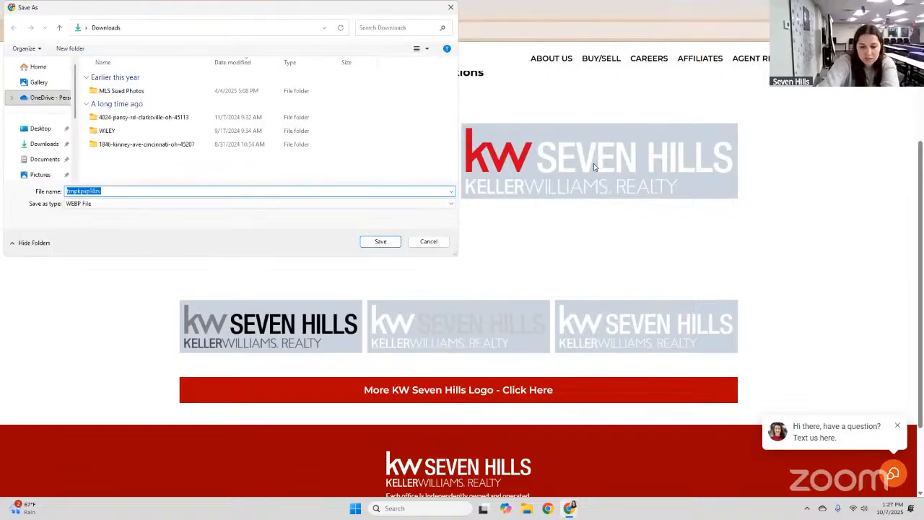
pyautogui.write('kw7h logo')
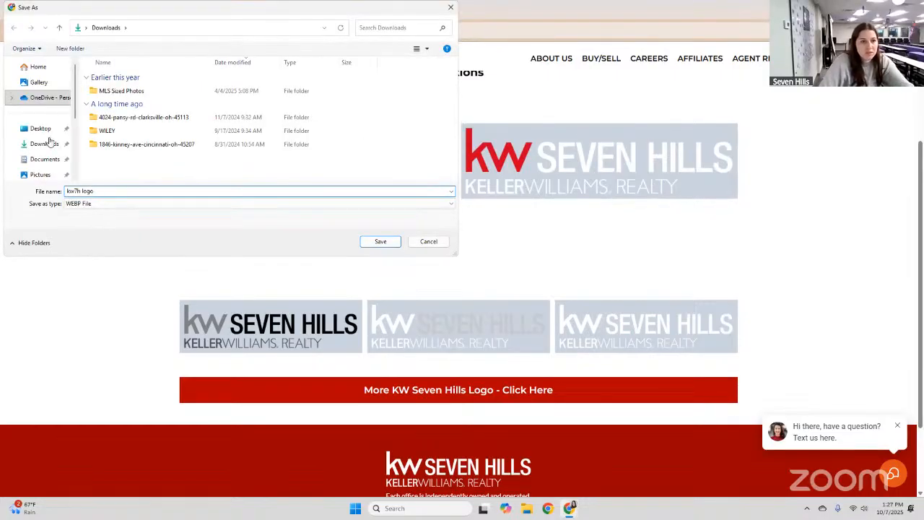
pyautogui.click(46, 143)
pyautogui.click(398, 237)
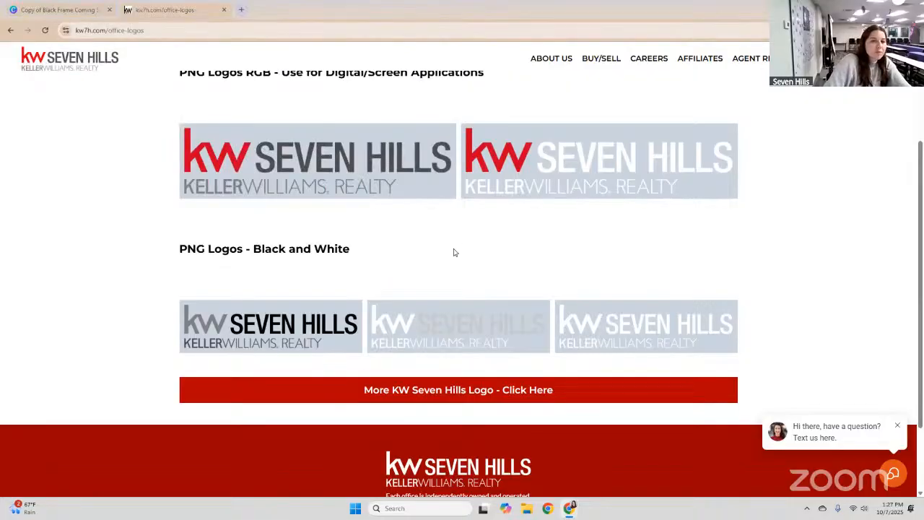
pyautogui.click(500, 394)
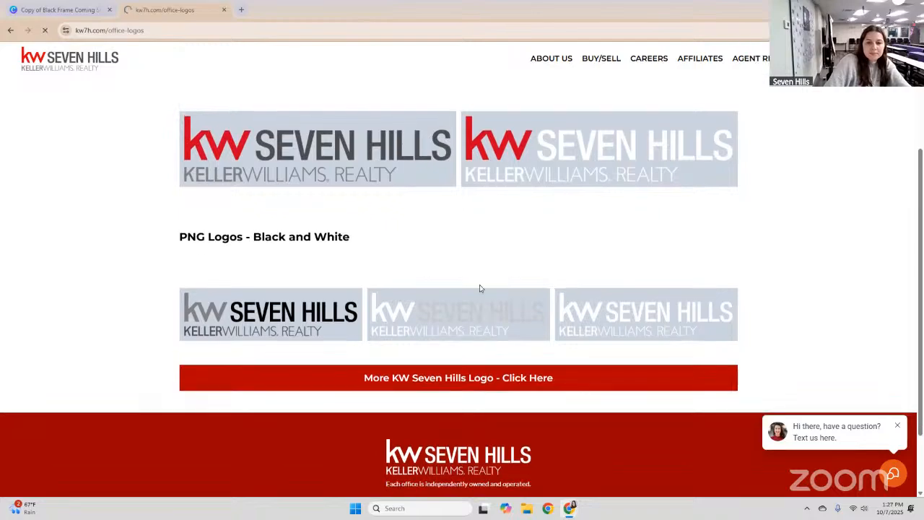
pyautogui.scroll(-1, 481, 317)
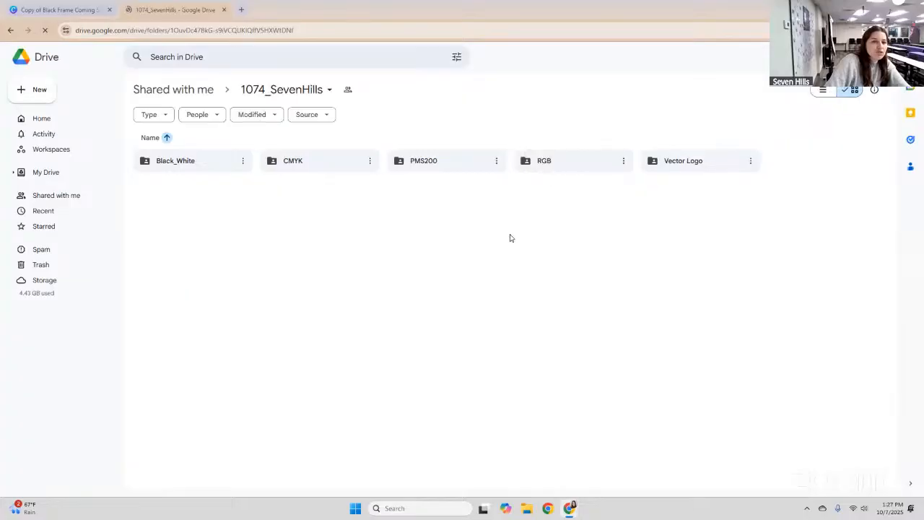
# Back in the Canva flyer, upload kw7h logo.webp from the downloads into the Uploads panel.
pyautogui.click(58, 10)
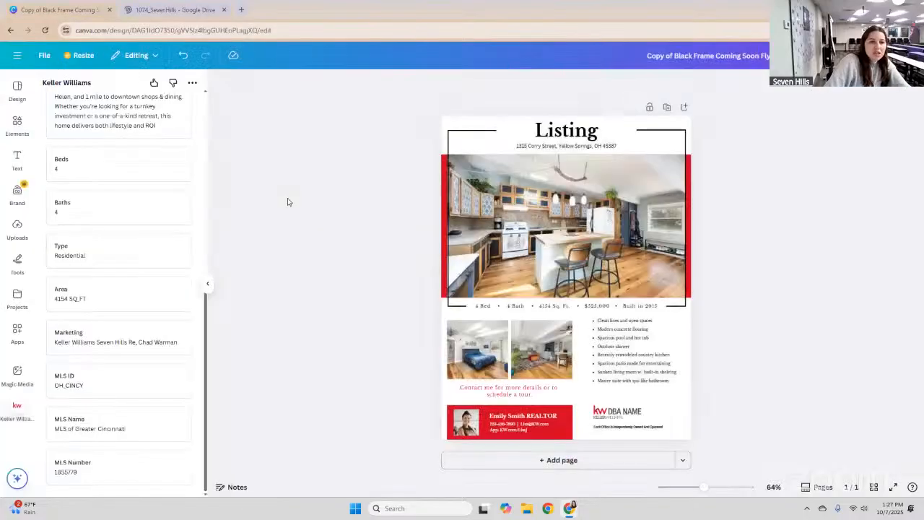
pyautogui.click(16, 226)
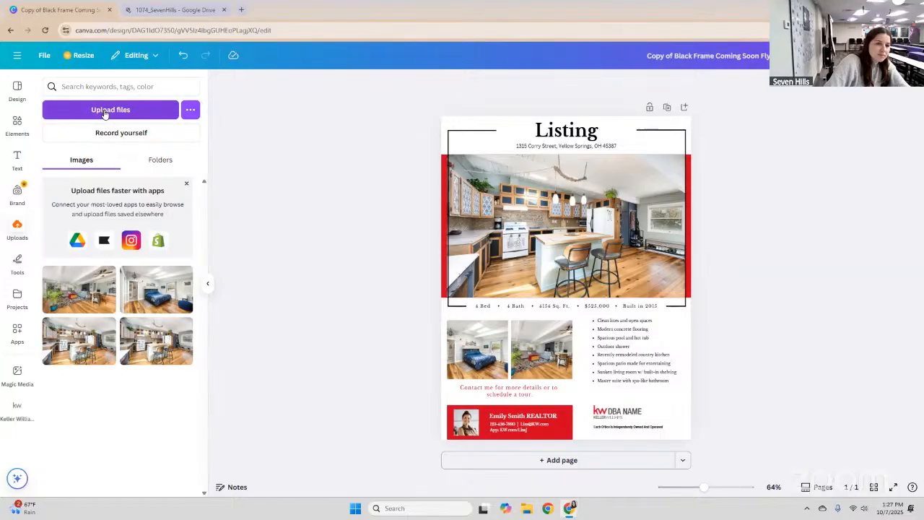
pyautogui.click(148, 113)
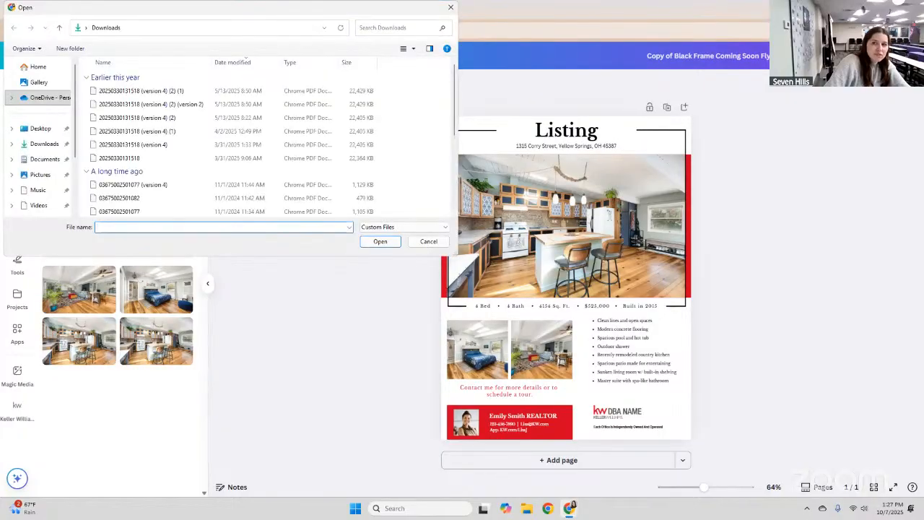
pyautogui.press('Escape')
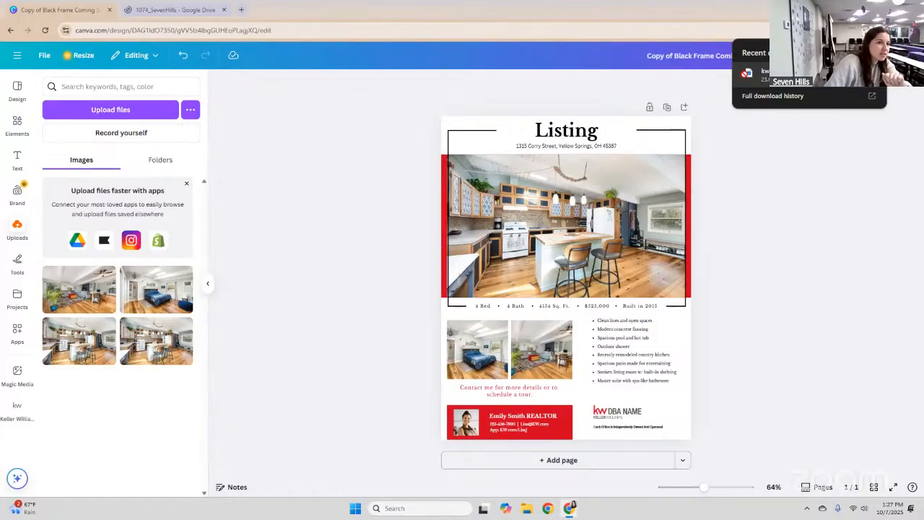
pyautogui.moveTo(328, 158); pyautogui.dragTo(108, 185)
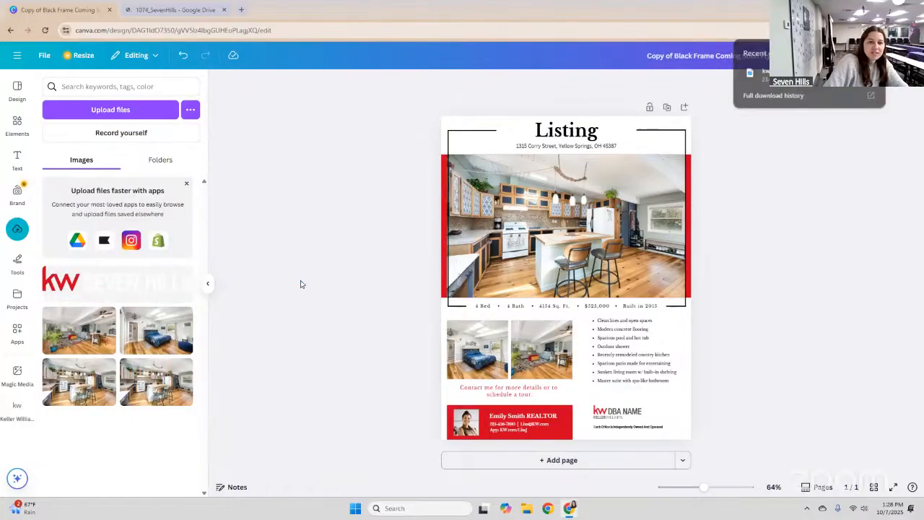
# Bring the uploaded KW Seven Hills logo onto the flyer over the placeholder logo.
pyautogui.moveTo(97, 285); pyautogui.dragTo(629, 418)
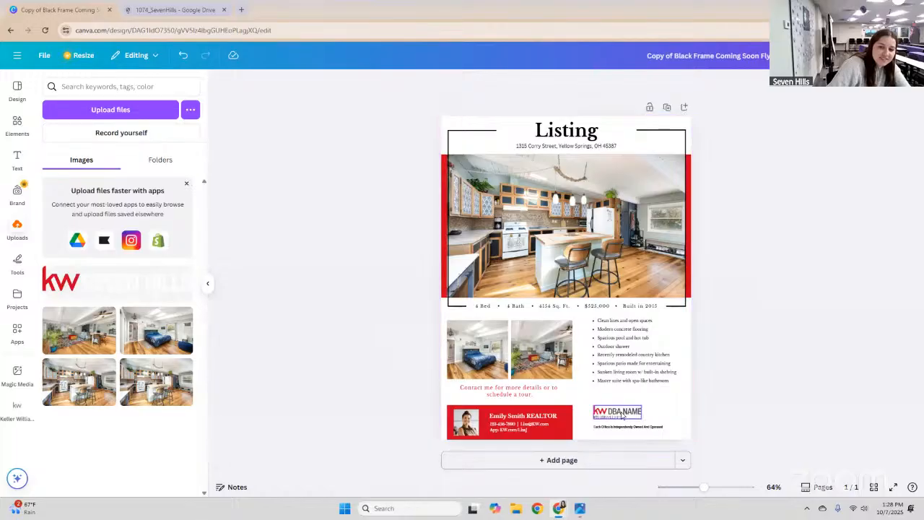
pyautogui.click(608, 411)
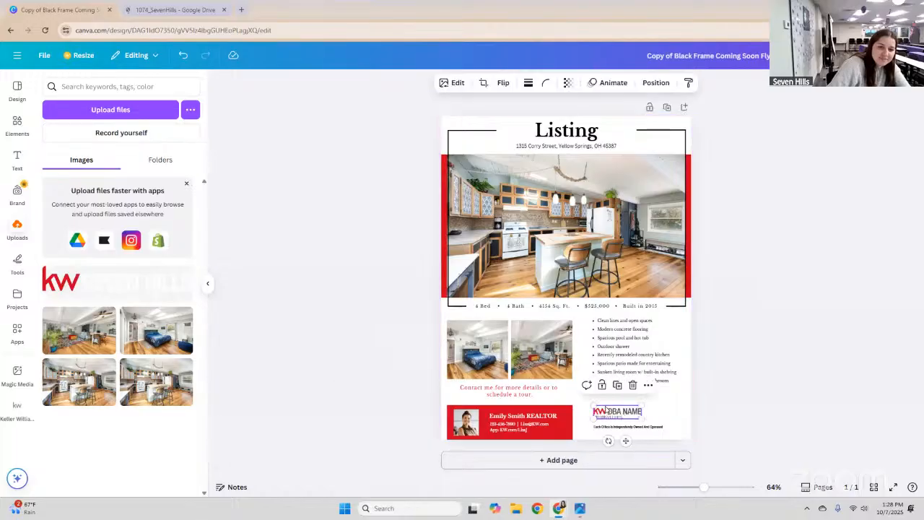
pyautogui.click(657, 389)
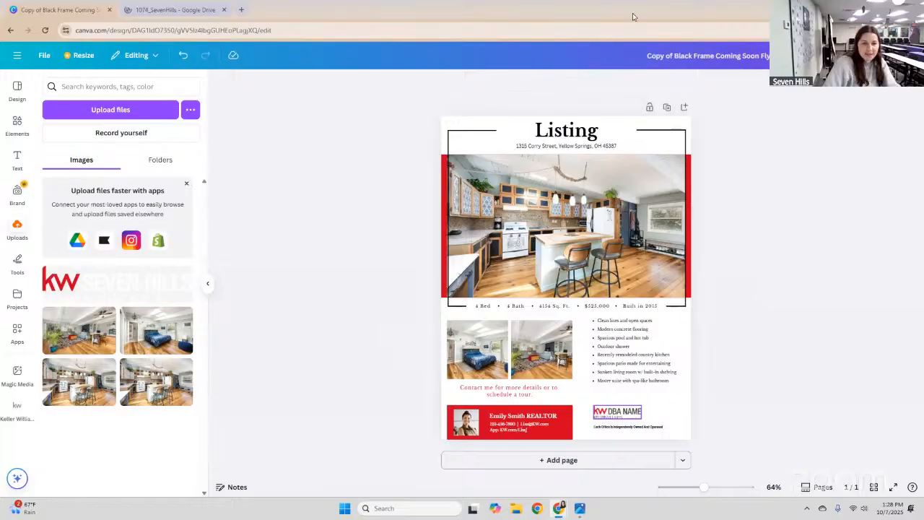
pyautogui.click(607, 416)
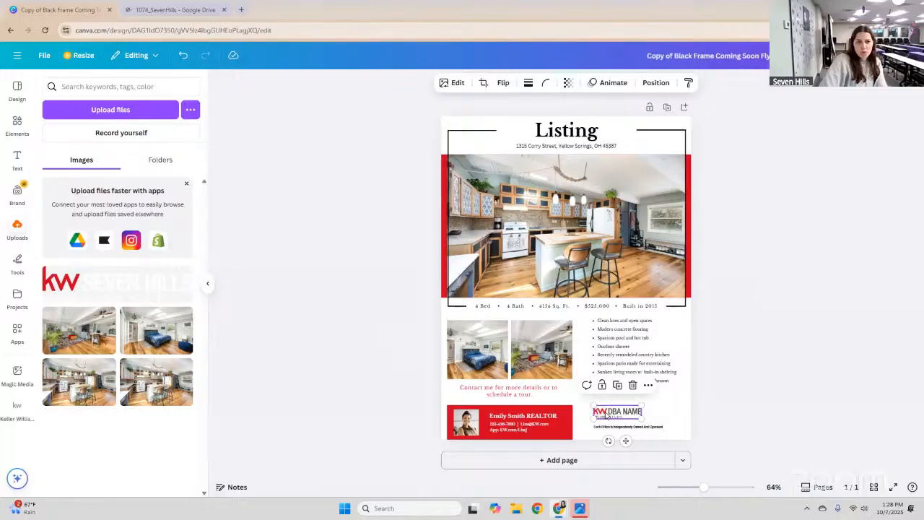
pyautogui.click(760, 407)
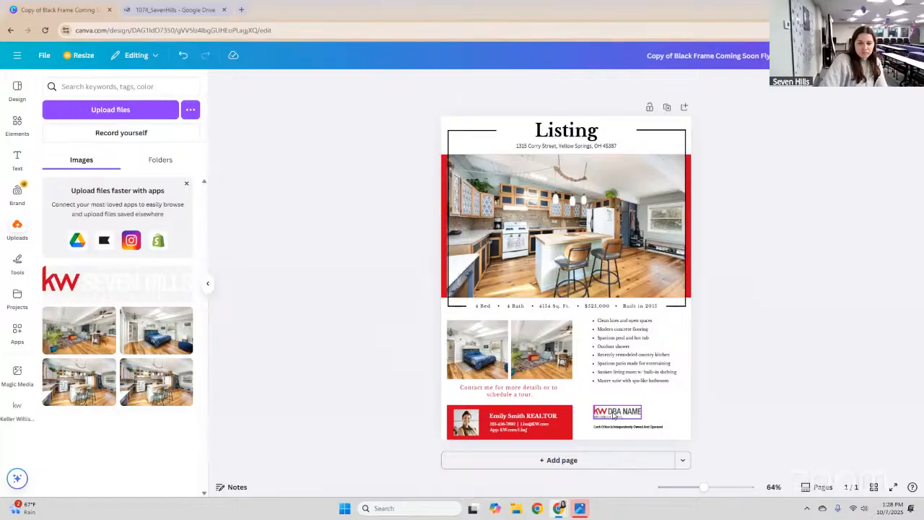
pyautogui.moveTo(72, 280); pyautogui.dragTo(221, 224)
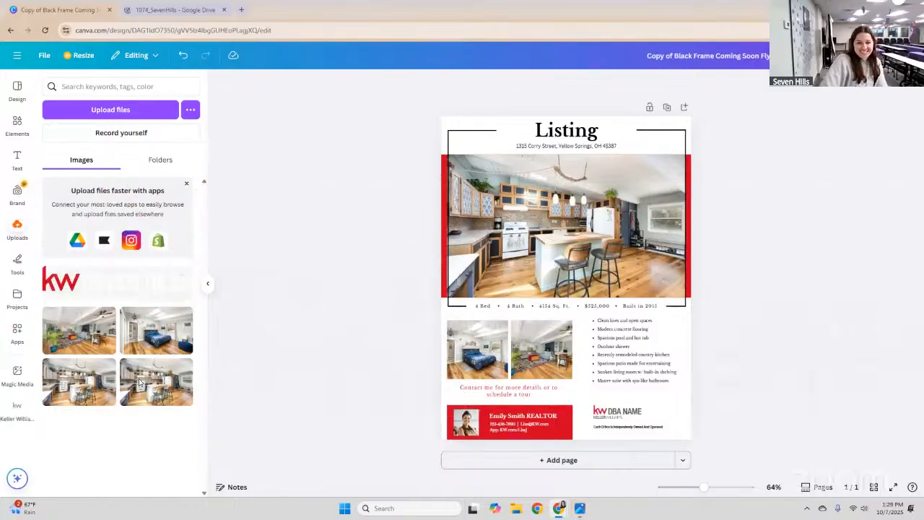
# Delete the placeholder kw DBA NAME logo and shrink the Seven Hills logo into the bottom corner.
pyautogui.click(625, 425)
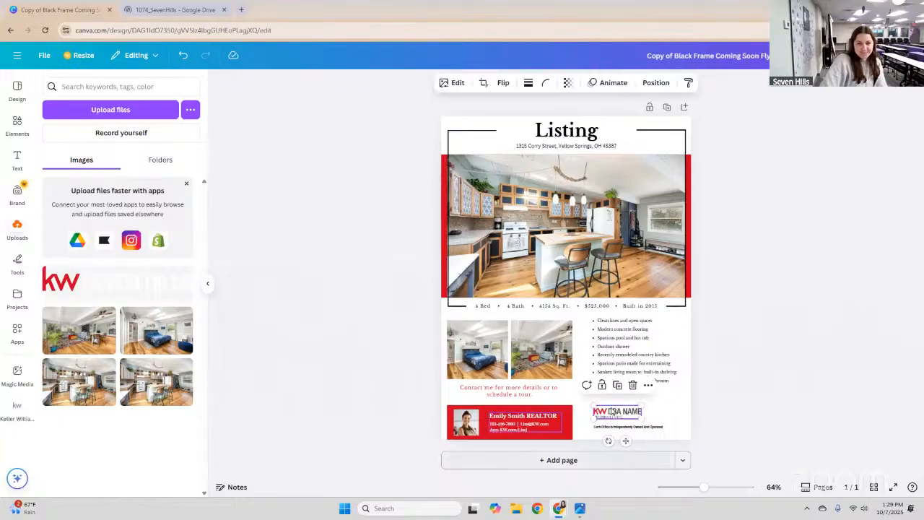
pyautogui.hotkey('ctrl', 'v')
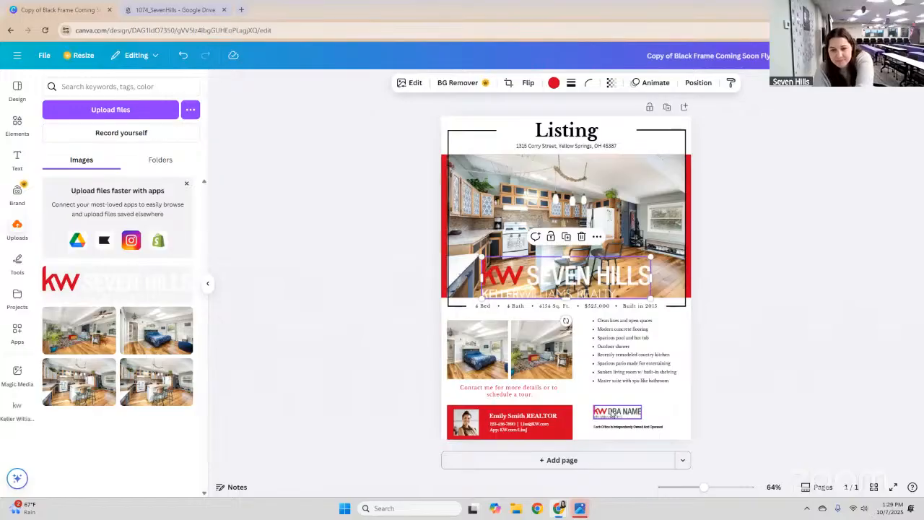
pyautogui.click(612, 412)
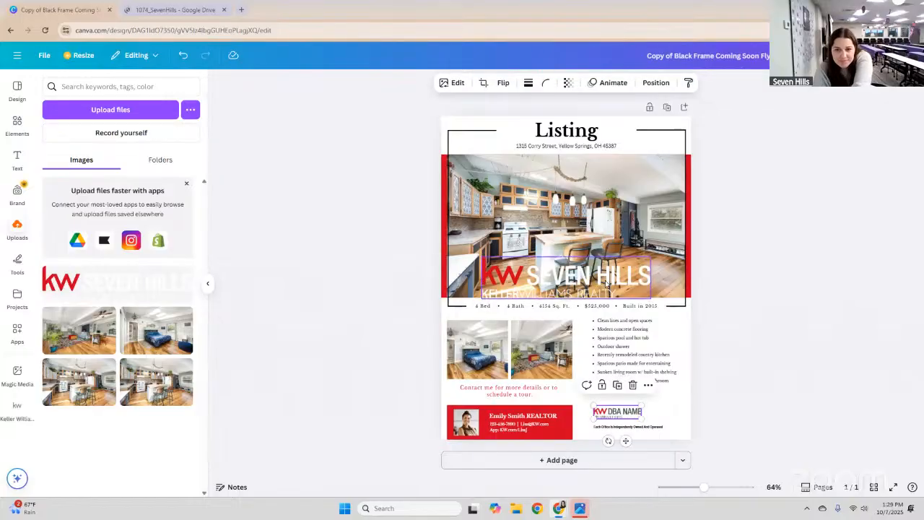
pyautogui.click(632, 384)
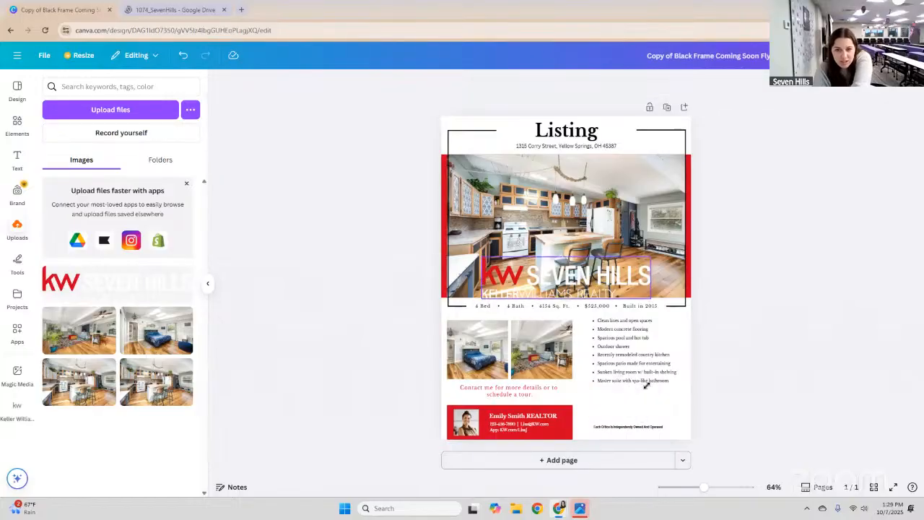
pyautogui.moveTo(570, 277); pyautogui.dragTo(598, 394)
pyautogui.moveTo(679, 373); pyautogui.dragTo(634, 409)
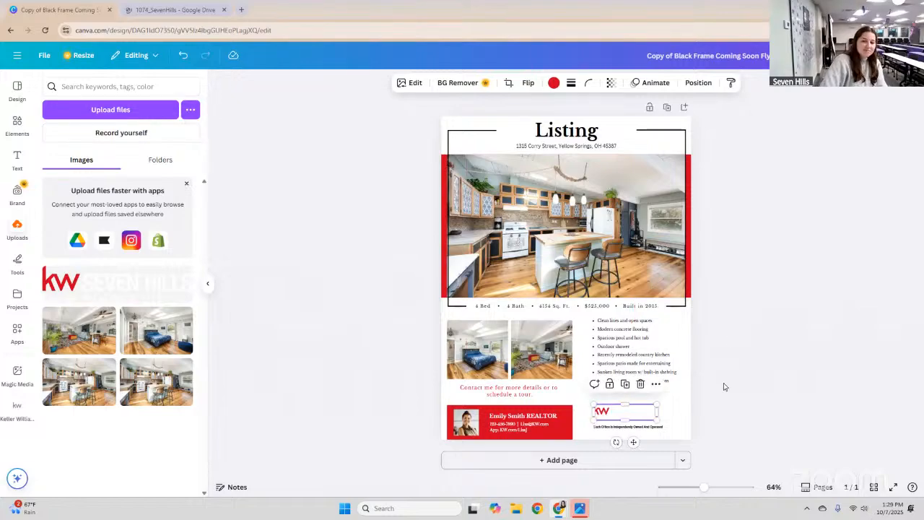
# Check the small KW logo's bottom-right placement, then deselect to view the finished flyer.
pyautogui.click(760, 391)
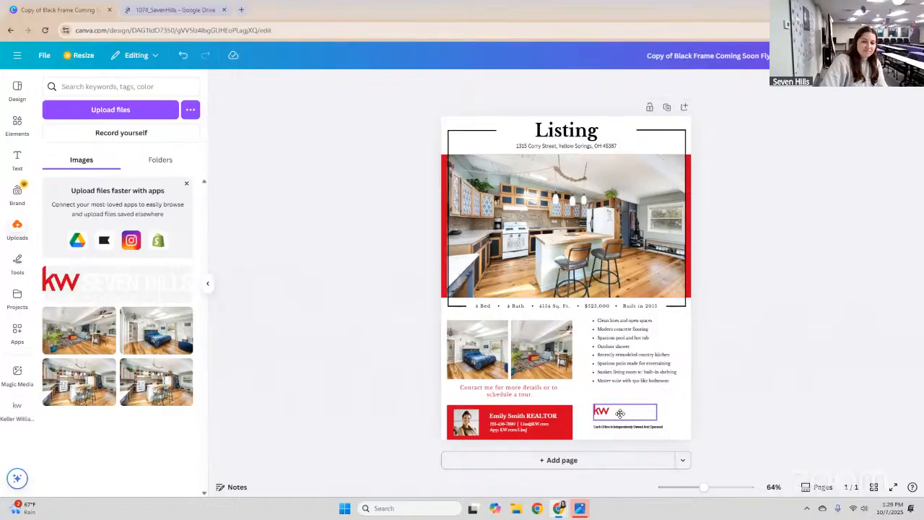
pyautogui.click(620, 413)
pyautogui.click(762, 374)
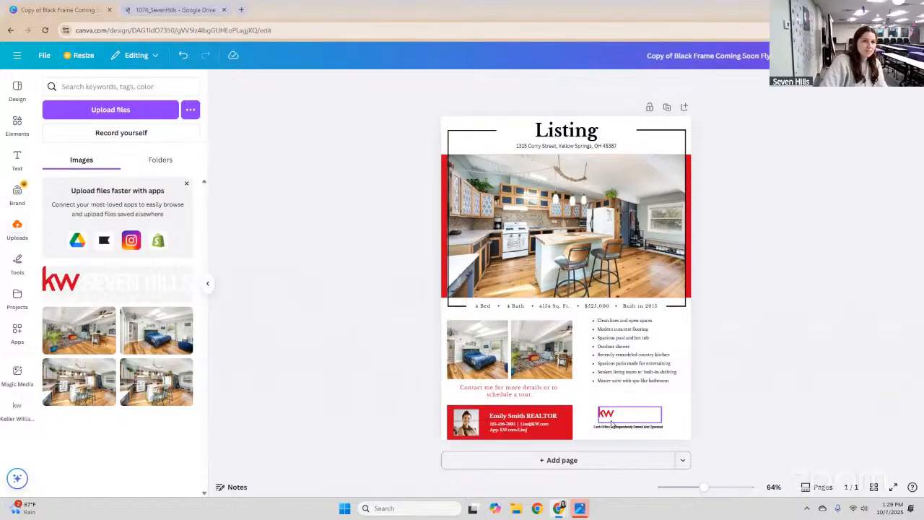
pyautogui.click(543, 348)
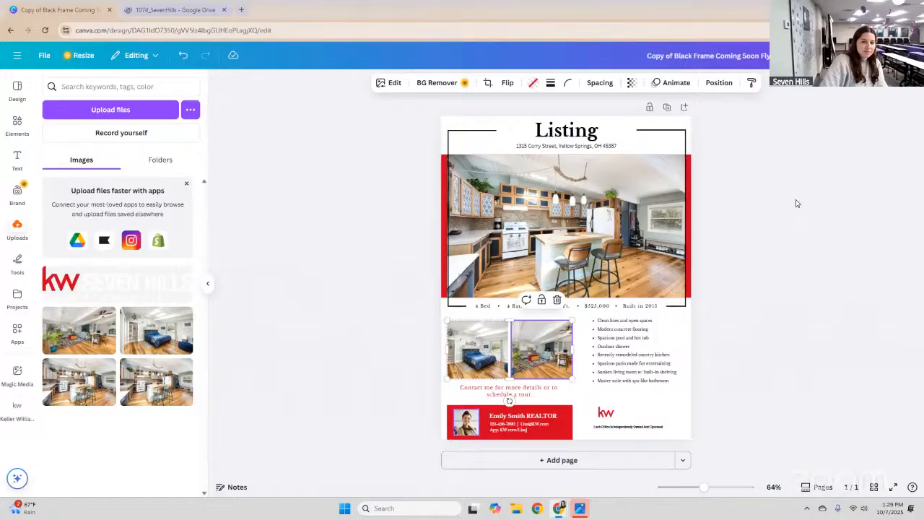
pyautogui.click(783, 186)
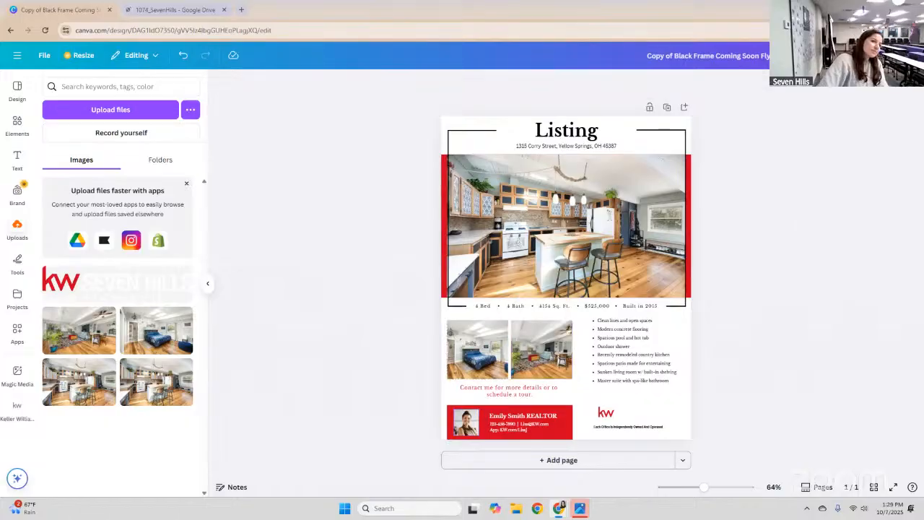
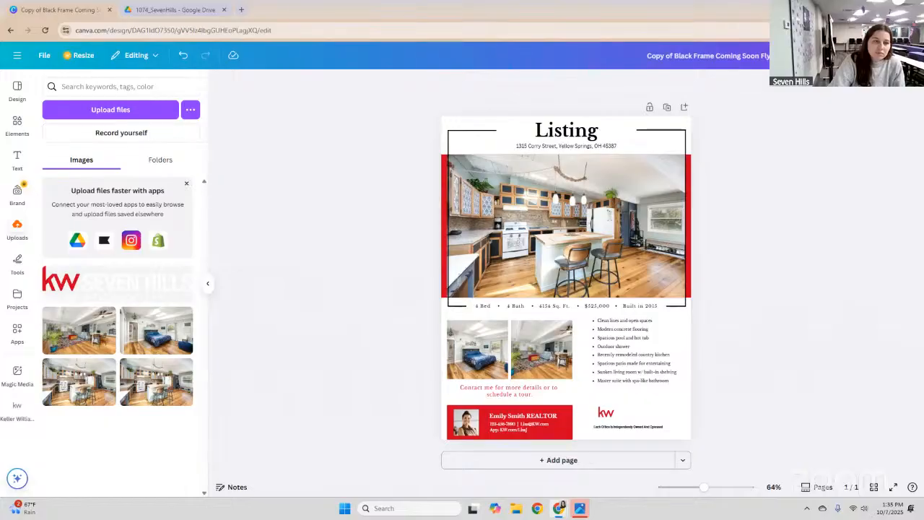
# Open the Share design panel for the listing flyer.
pyautogui.click(890, 94)
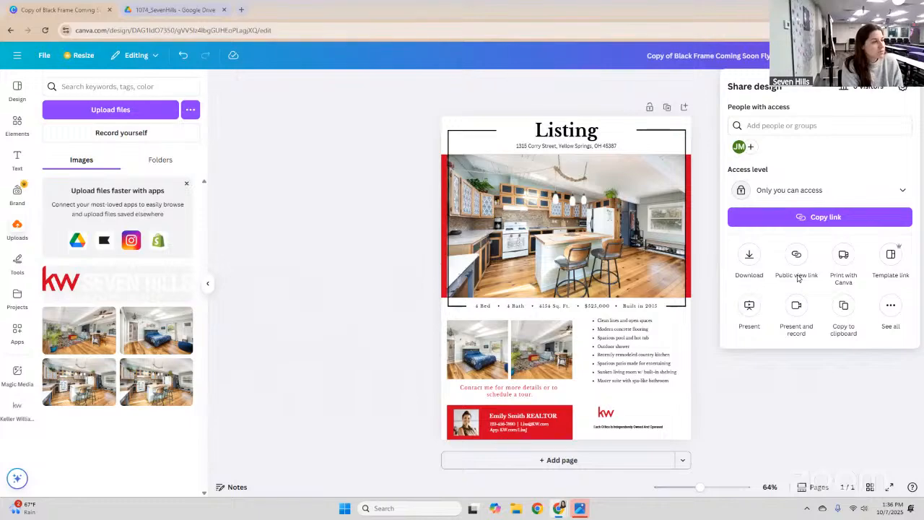
# Add a colleague by name as a collaborator and share the flyer with them.
pyautogui.click(827, 125)
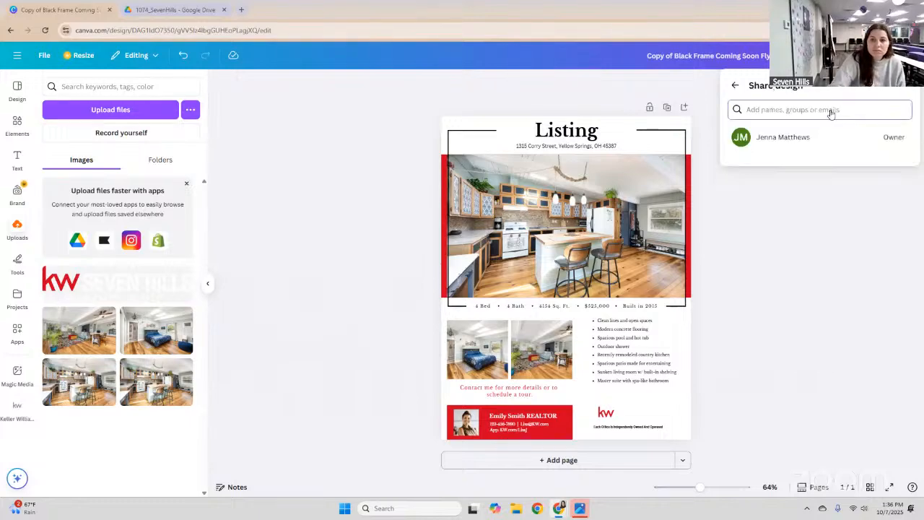
pyautogui.write('pey')
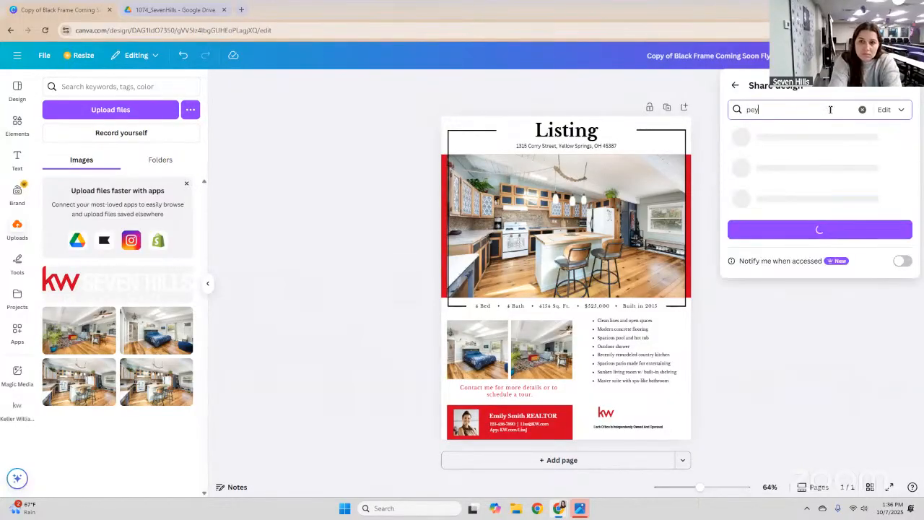
pyautogui.write('ton')
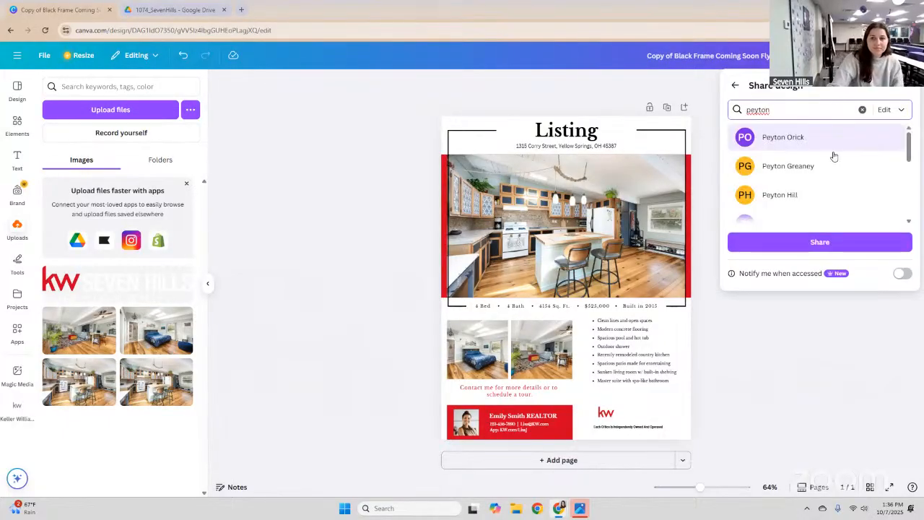
pyautogui.scroll(-3, 834, 156)
pyautogui.scroll(2, 833, 157)
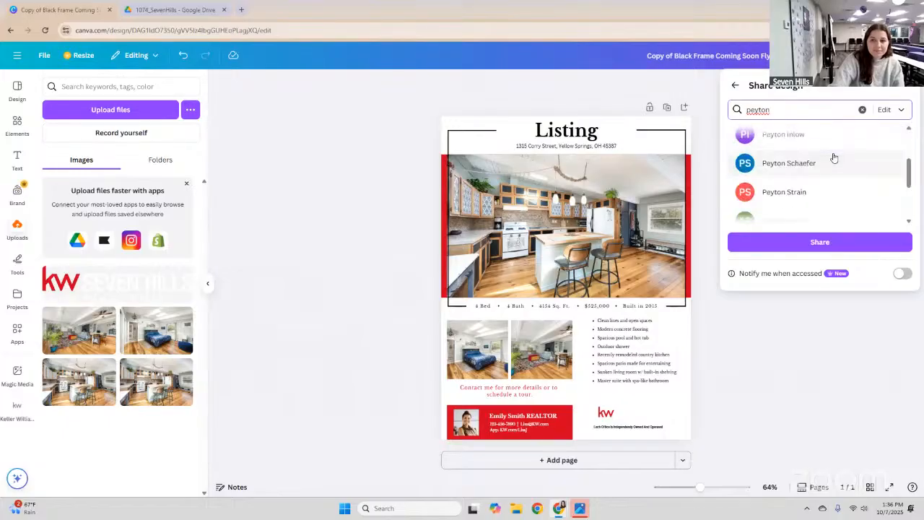
pyautogui.scroll(2, 781, 140)
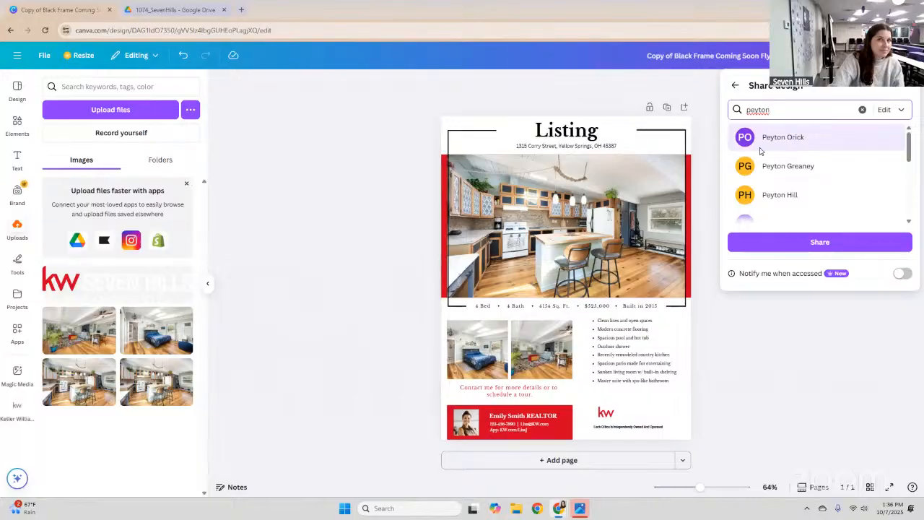
pyautogui.press('Return')
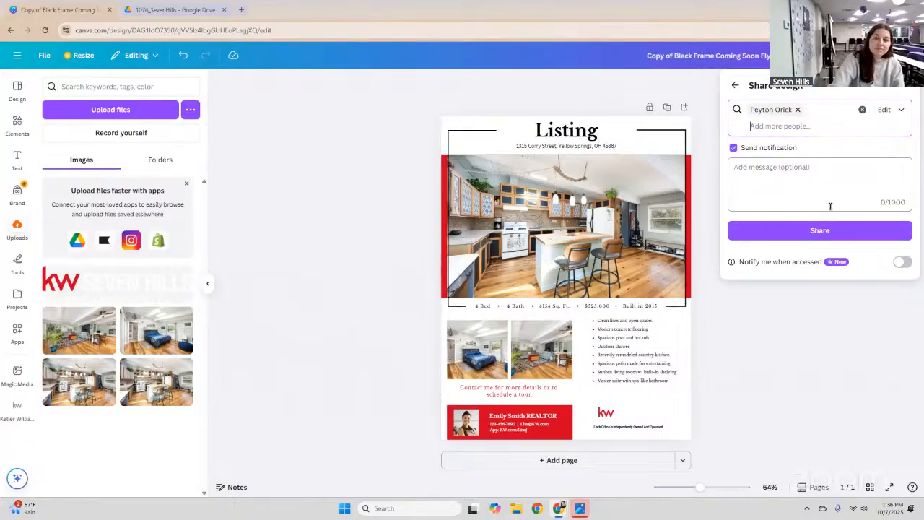
pyautogui.click(825, 229)
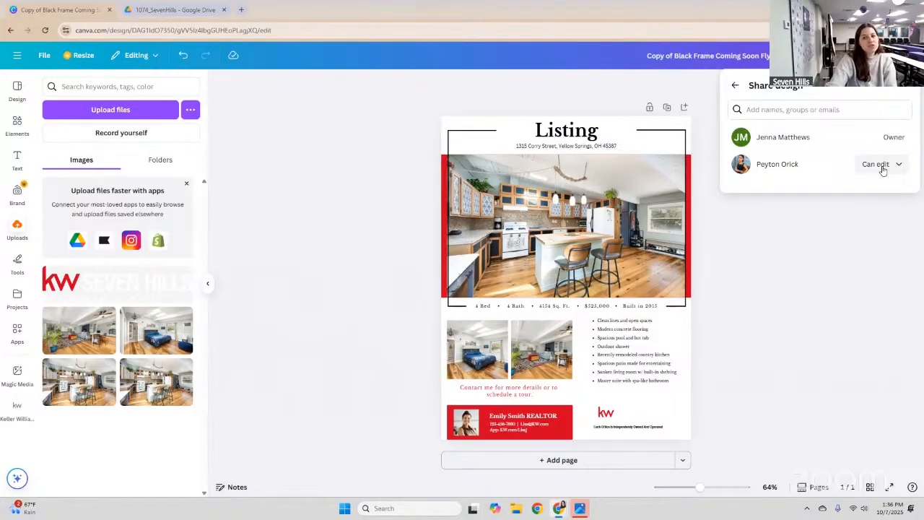
# Switch the colleague to Can view, restore Can edit, and return to the main sharing options.
pyautogui.click(881, 165)
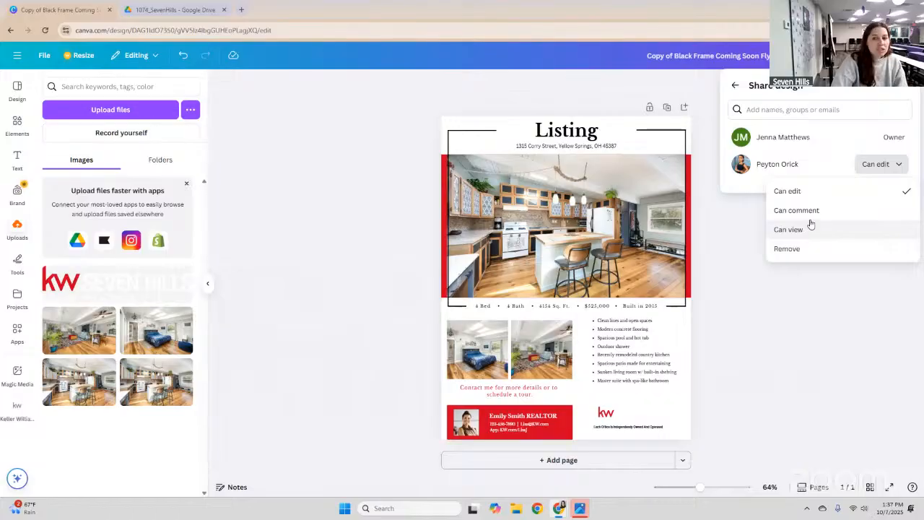
pyautogui.click(798, 231)
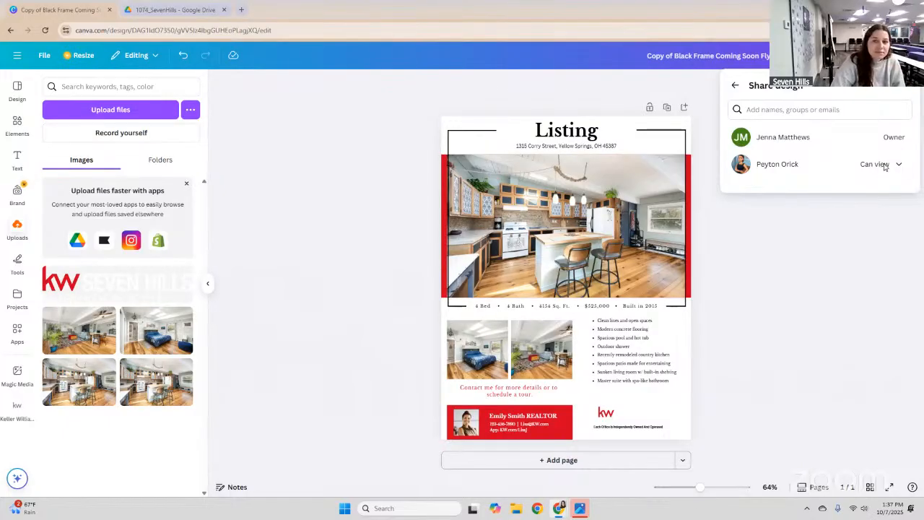
pyautogui.click(883, 165)
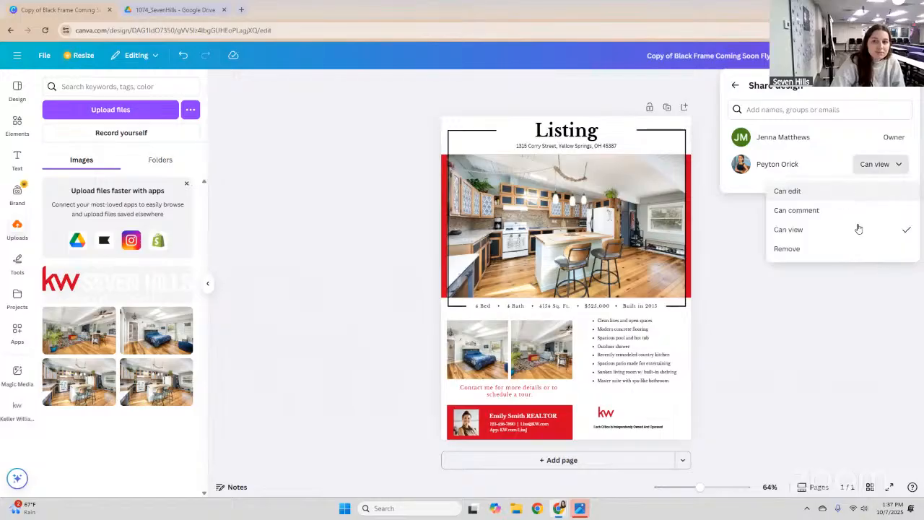
pyautogui.click(858, 190)
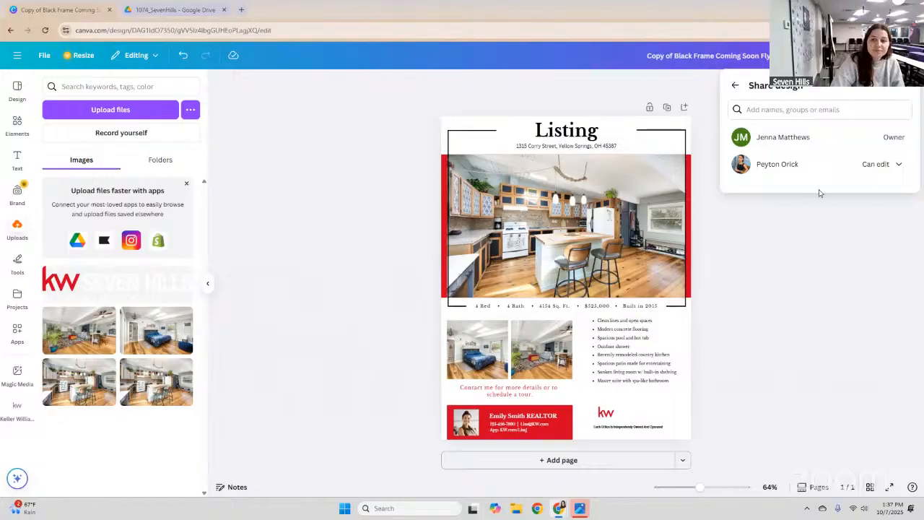
pyautogui.click(828, 222)
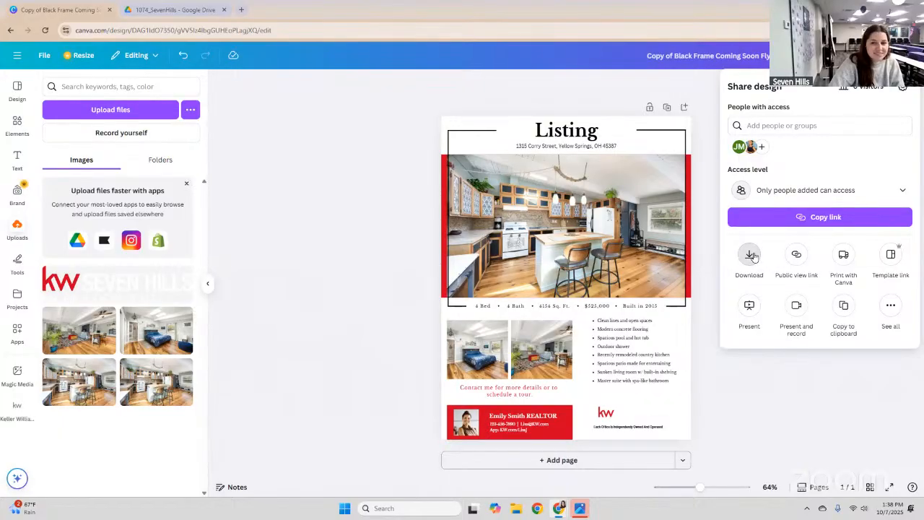
# Open the Download settings (PNG, 1,545 × 2,000 px) and expand the File type list.
pyautogui.click(750, 256)
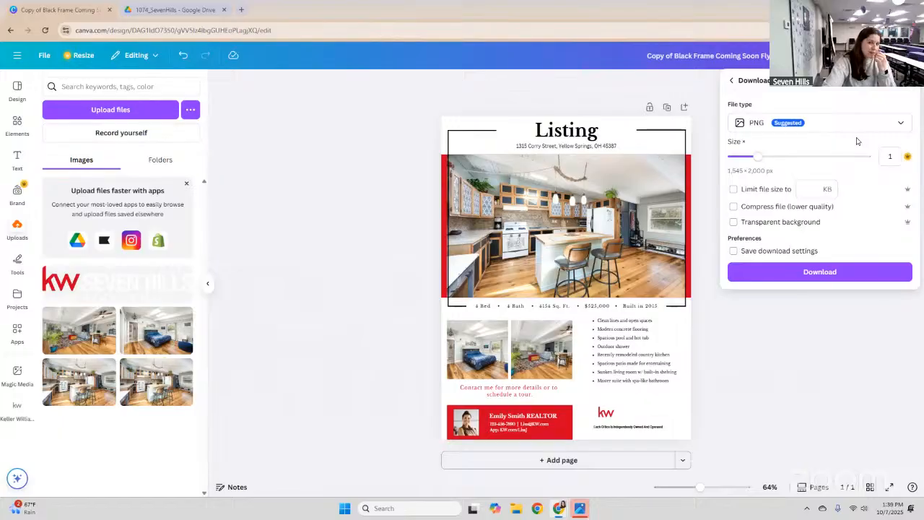
pyautogui.click(788, 124)
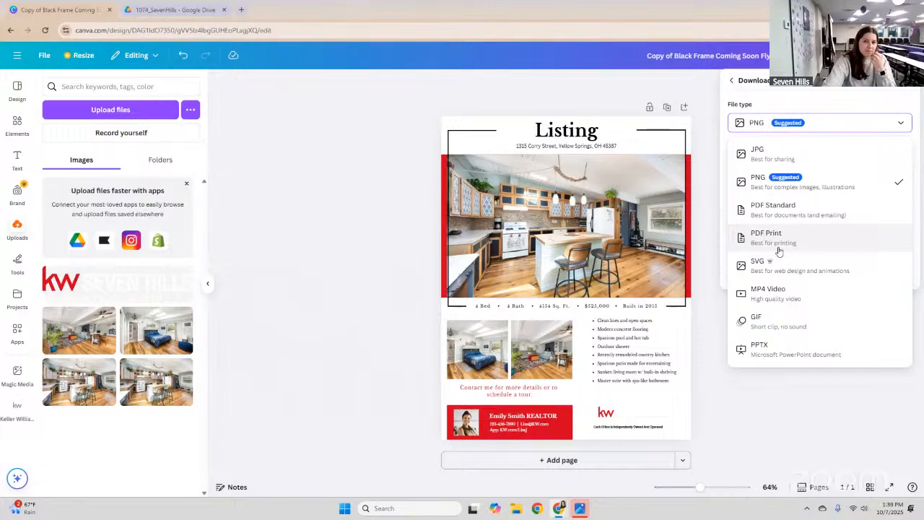
# Try PDF Print and JPG as the file type, settling on PDF Print.
pyautogui.click(756, 241)
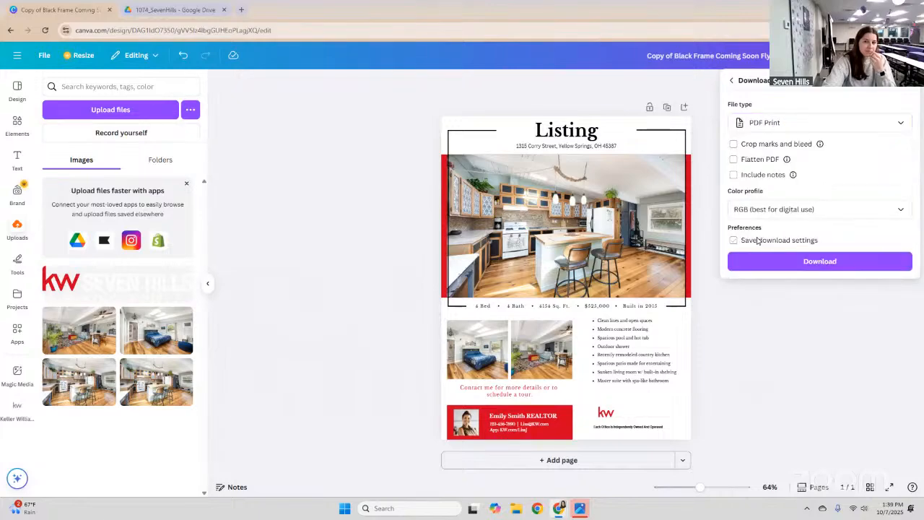
pyautogui.click(787, 126)
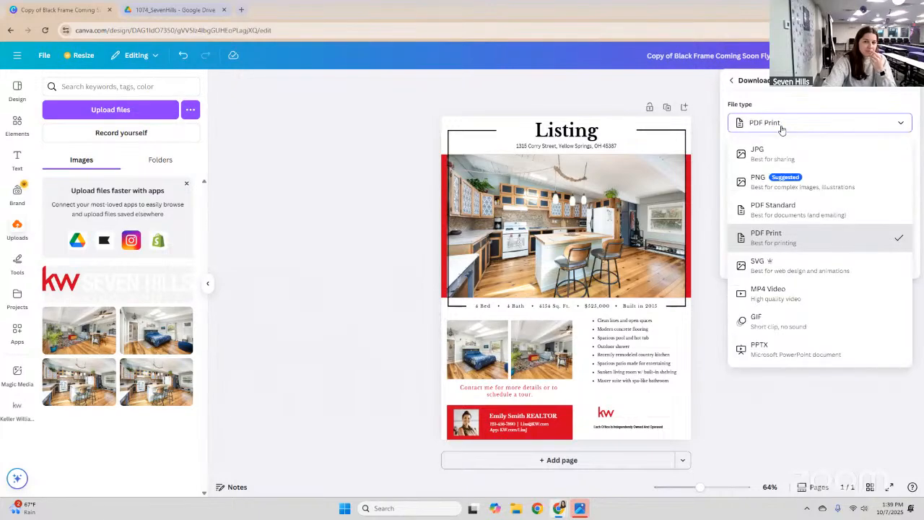
pyautogui.click(784, 155)
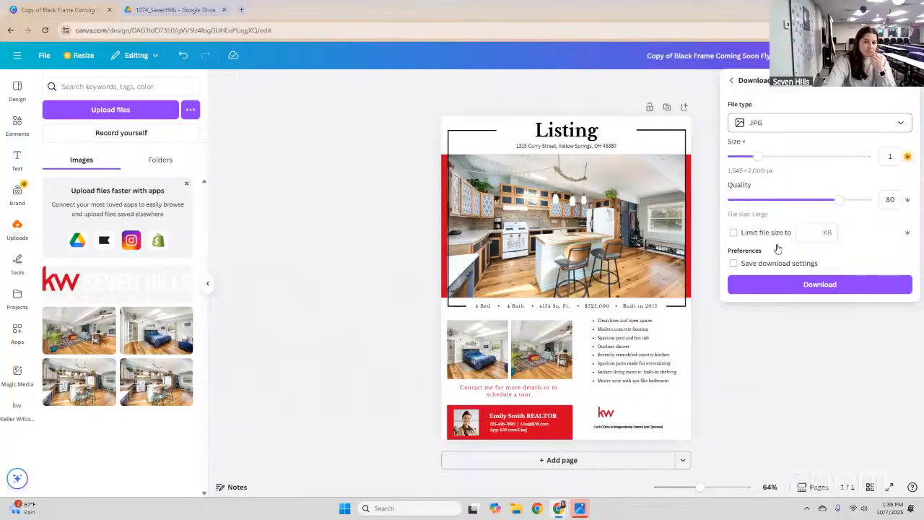
pyautogui.press('space')
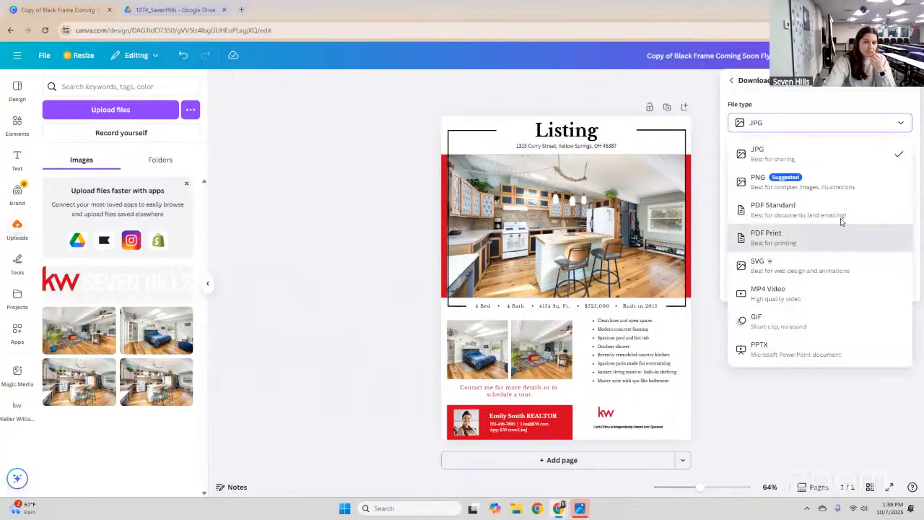
pyautogui.press('Return')
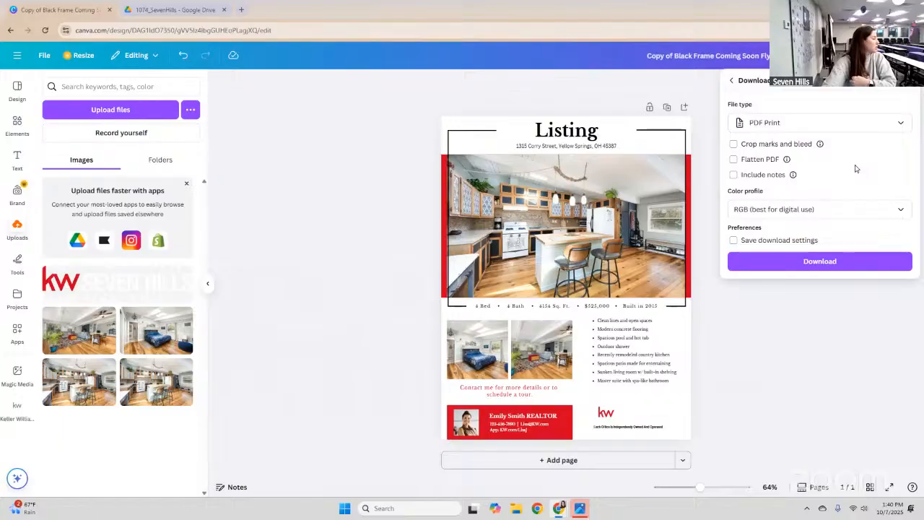
pyautogui.click(844, 124)
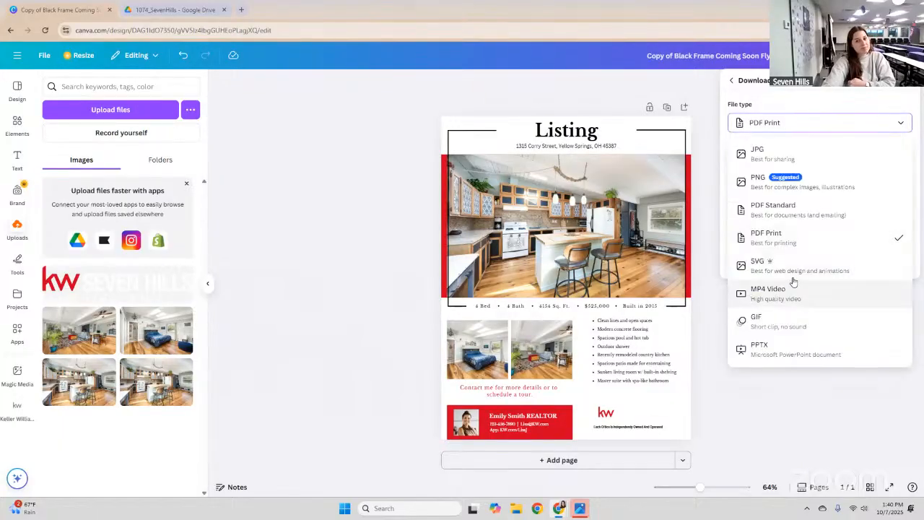
pyautogui.click(818, 238)
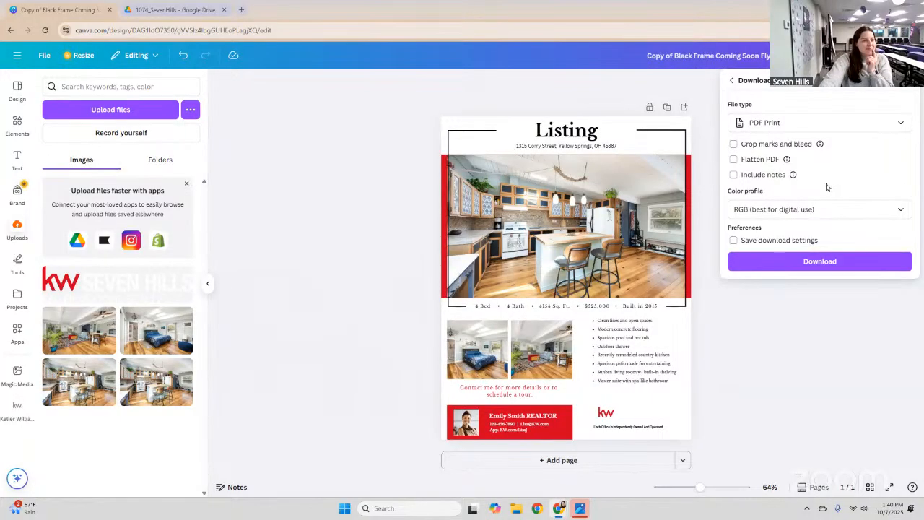
# Download the flyer as a PDF Print file and reopen the Share panel.
pyautogui.click(837, 263)
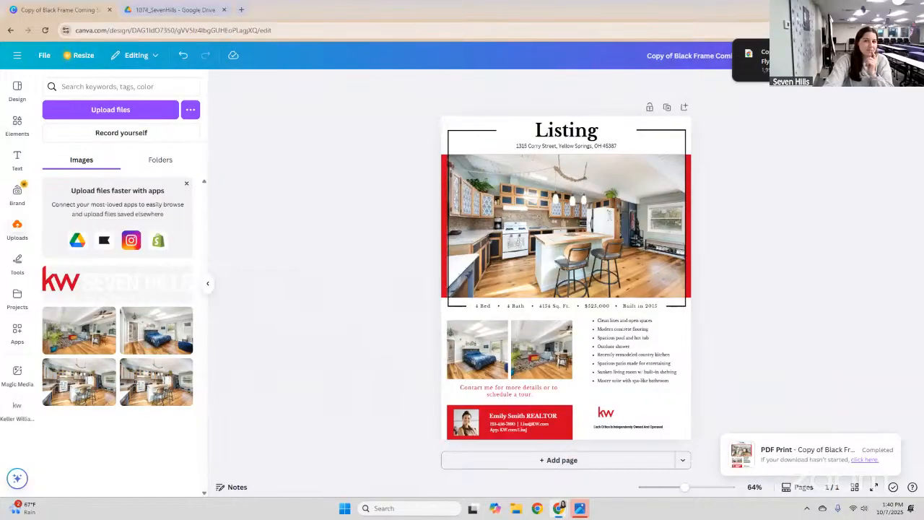
pyautogui.click(873, 55)
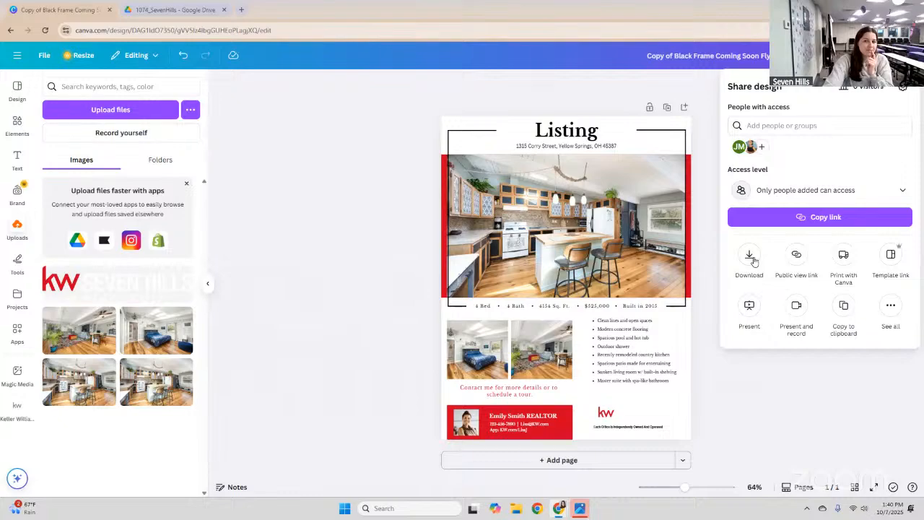
# Download the flyer as a 1,545 × 2,000 px PNG, repeating the download a second time.
pyautogui.click(750, 258)
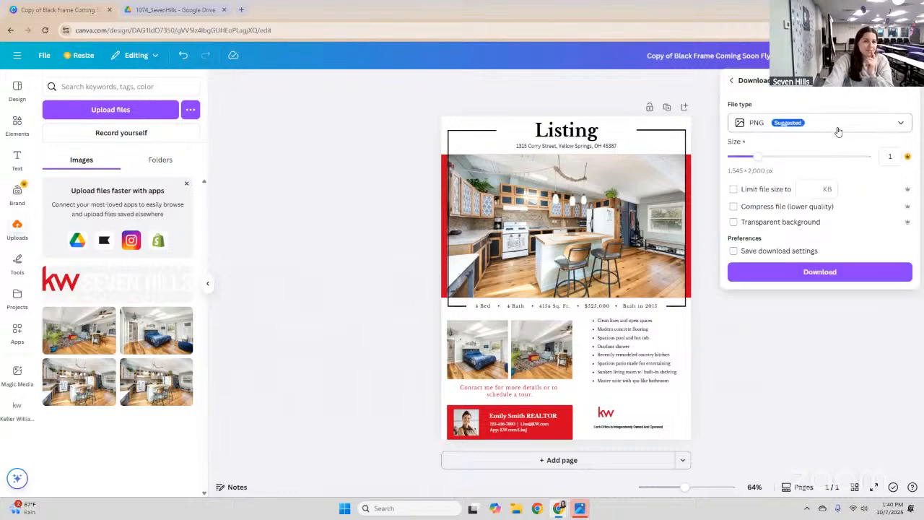
pyautogui.click(826, 124)
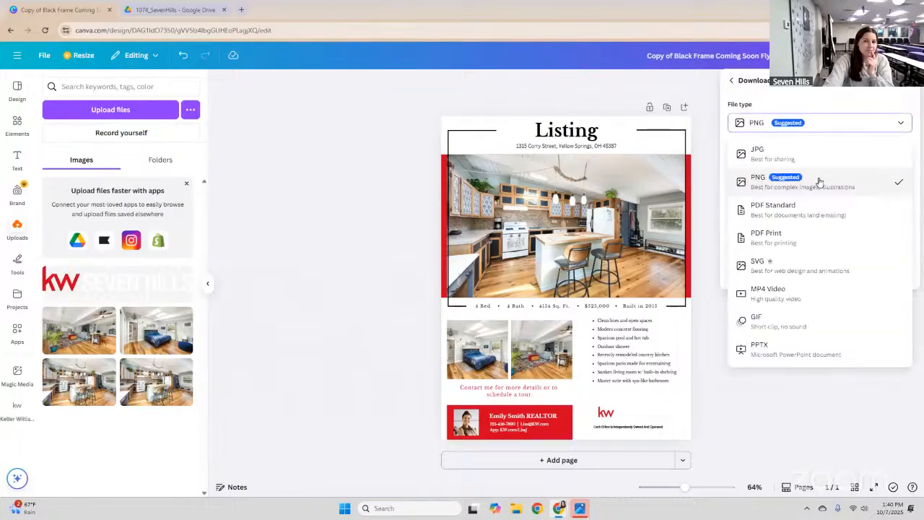
pyautogui.click(820, 177)
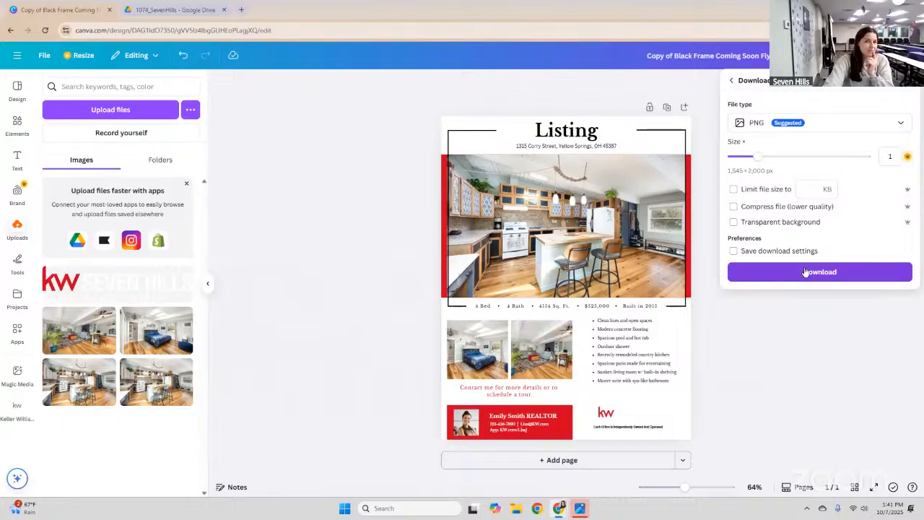
pyautogui.click(806, 272)
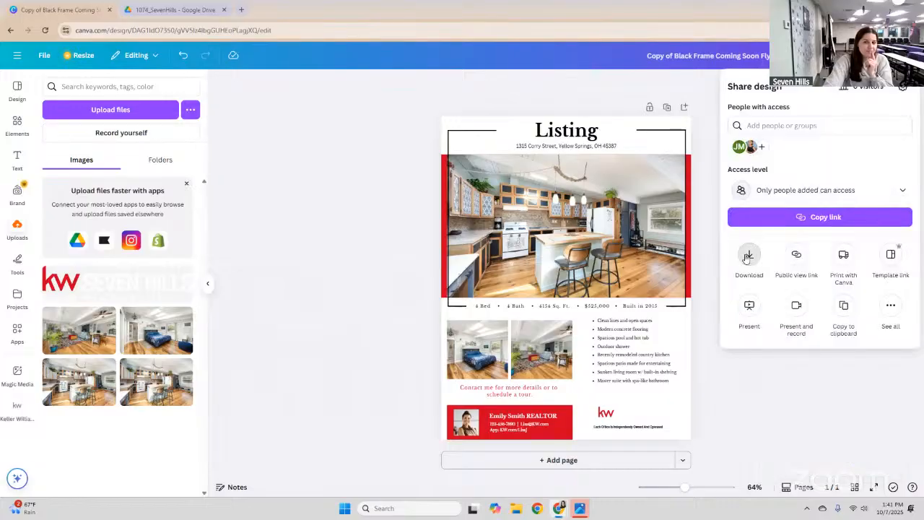
pyautogui.click(748, 256)
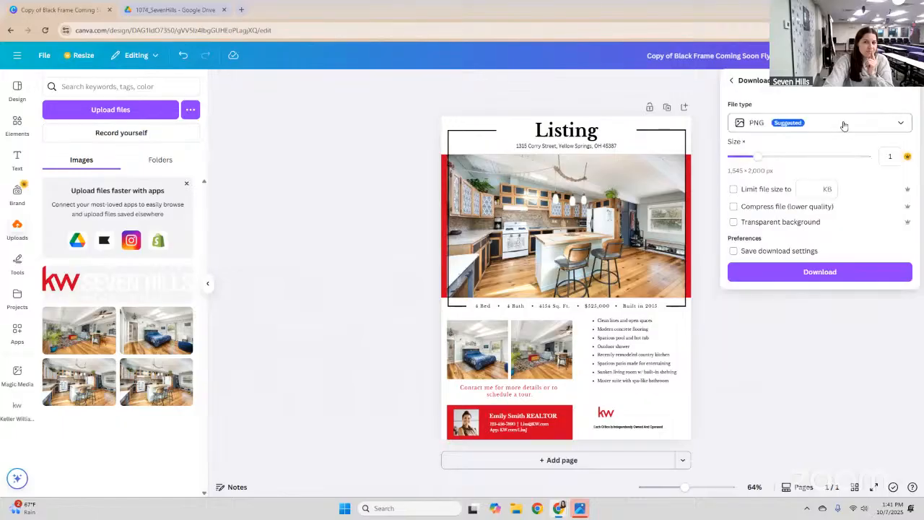
pyautogui.click(804, 124)
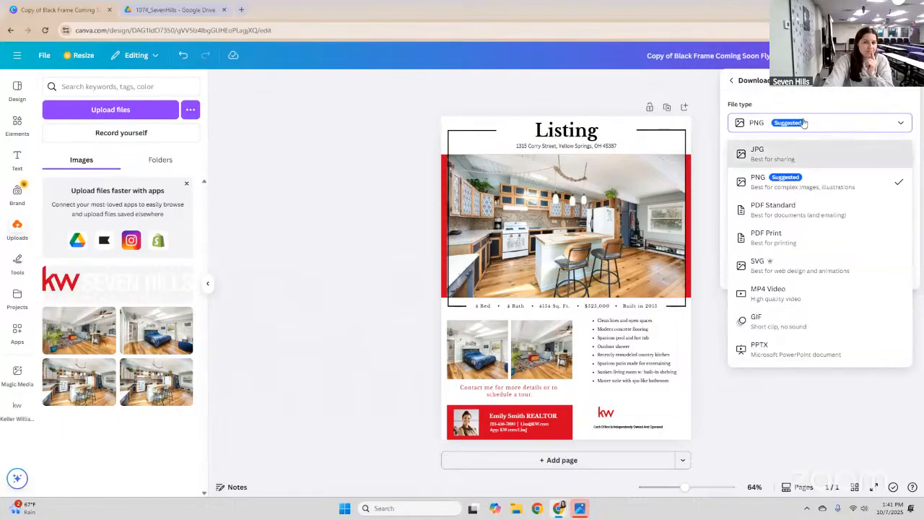
pyautogui.press('Escape')
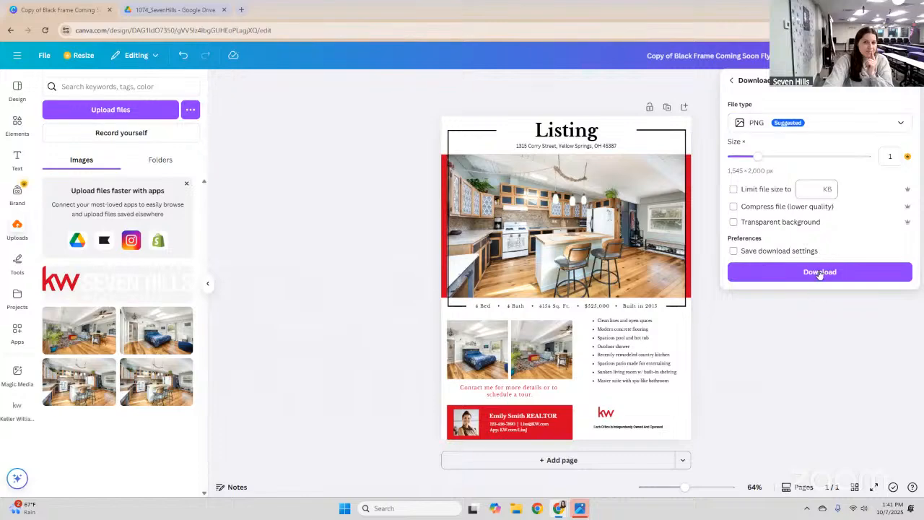
pyautogui.click(819, 272)
# View 'Copy of Black Frame Coming Soon Flyer.png' in Photos and position the viewer over Canva.
pyautogui.click(826, 333)
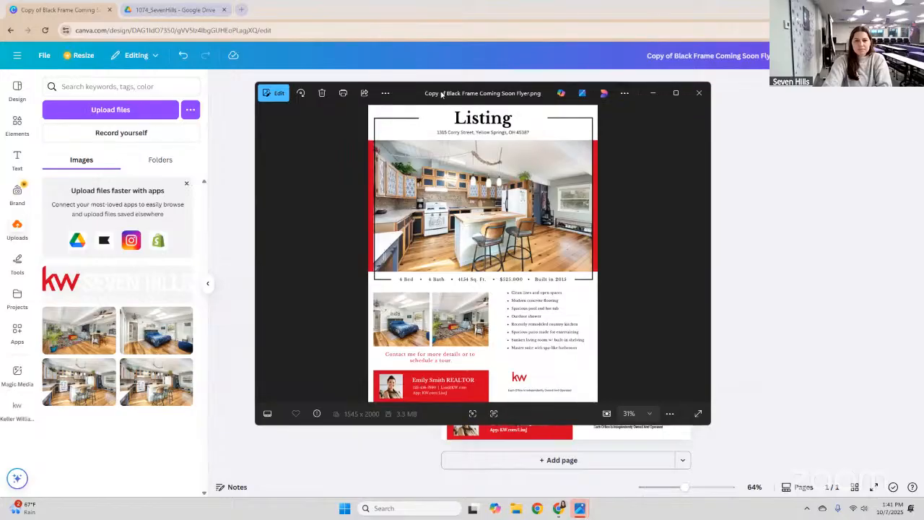
pyautogui.rightClick(331, 187)
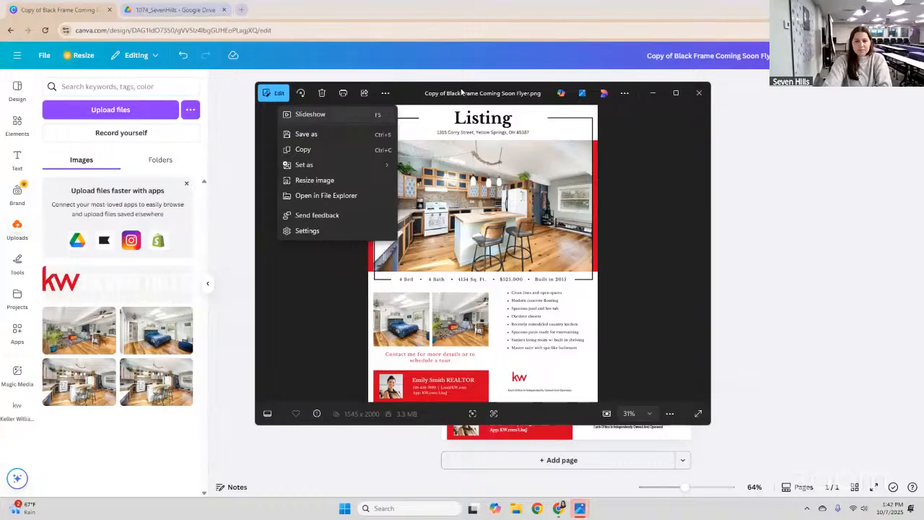
pyautogui.press('super+Up')
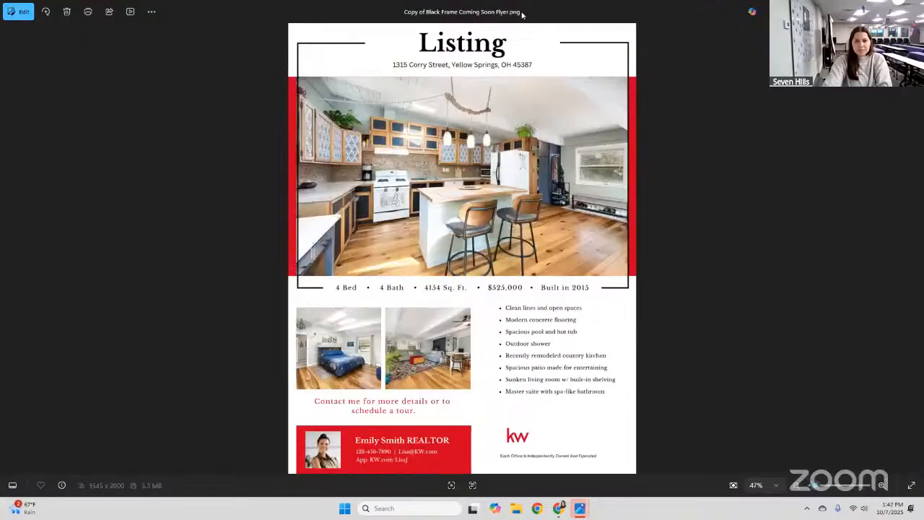
pyautogui.press('super+Down')
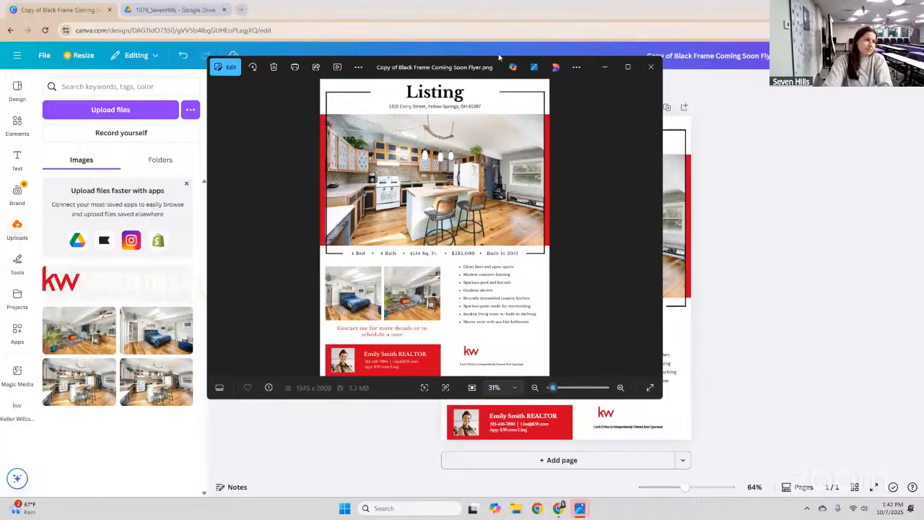
pyautogui.moveTo(498, 59); pyautogui.dragTo(524, 63)
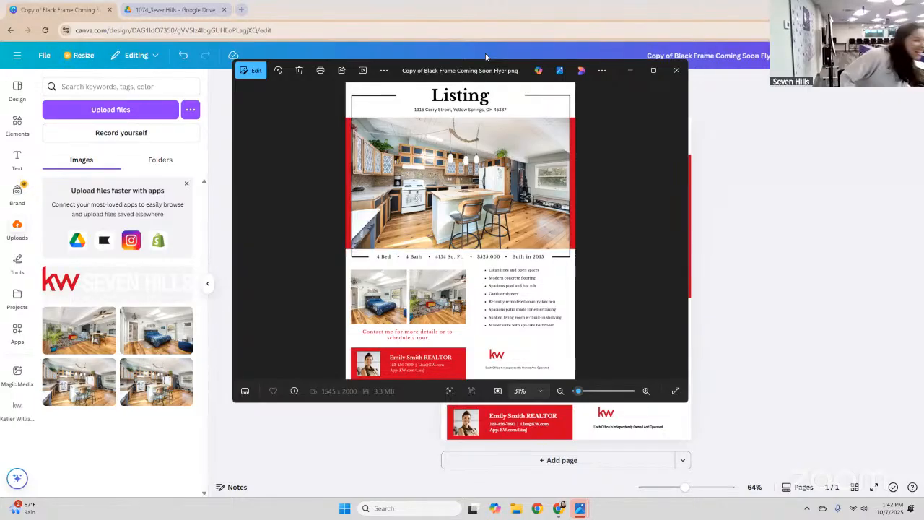
# Close the Photos preview and downloads list, then search Canva's apps for 'qr code'.
pyautogui.click(675, 71)
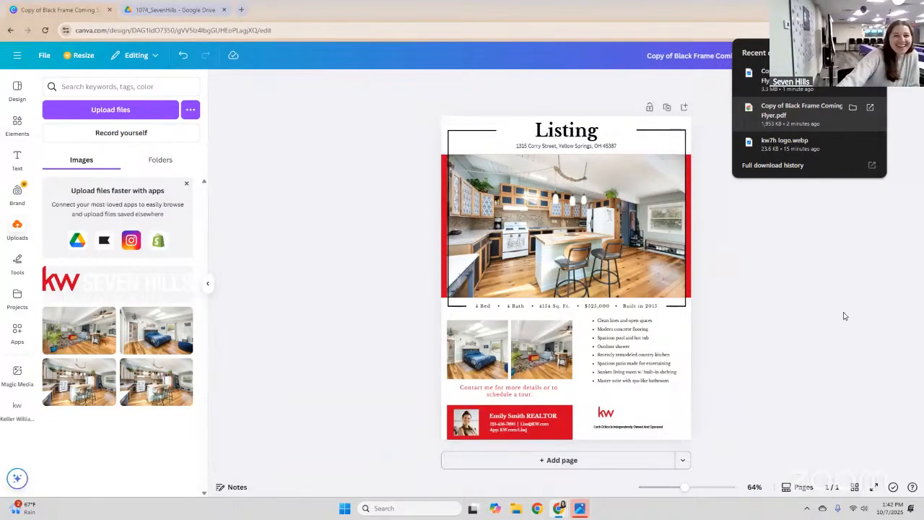
pyautogui.click(895, 127)
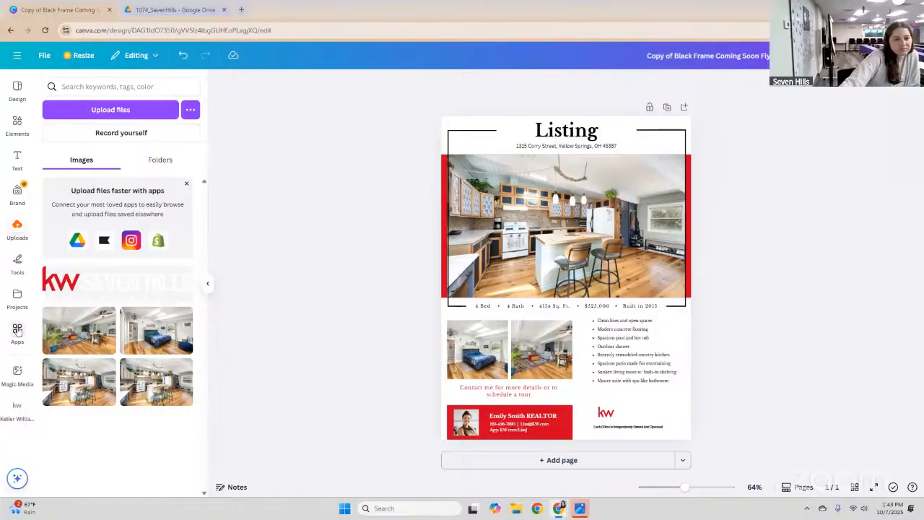
pyautogui.click(109, 87)
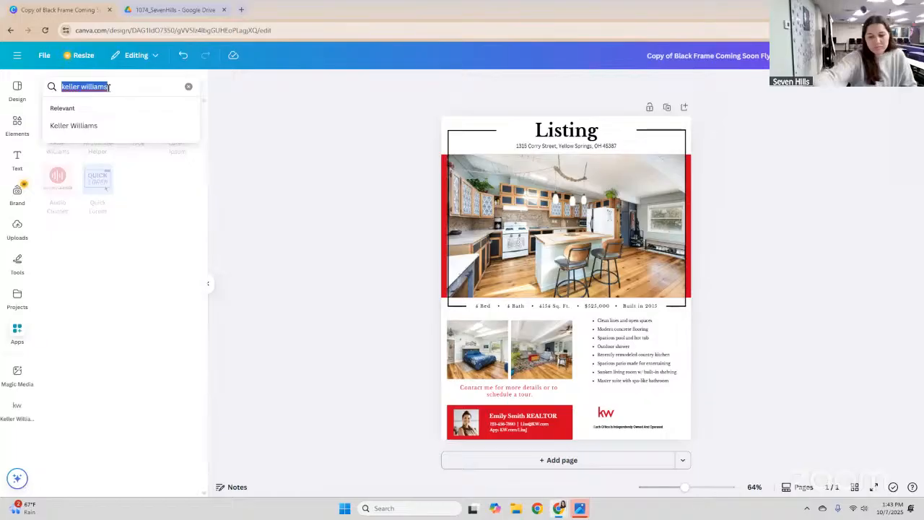
pyautogui.write('qr code')
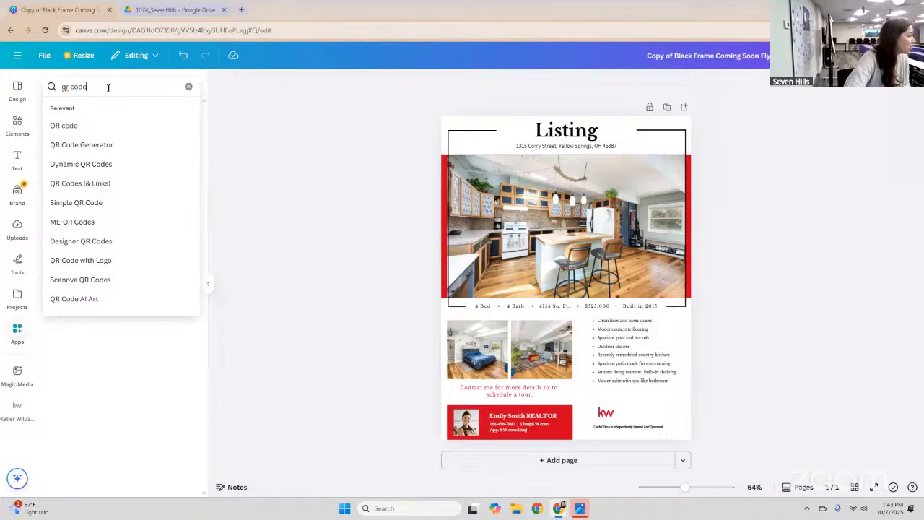
# Open the QR code app from the 'qr code' results, then start a new Chrome tab.
pyautogui.press('Return')
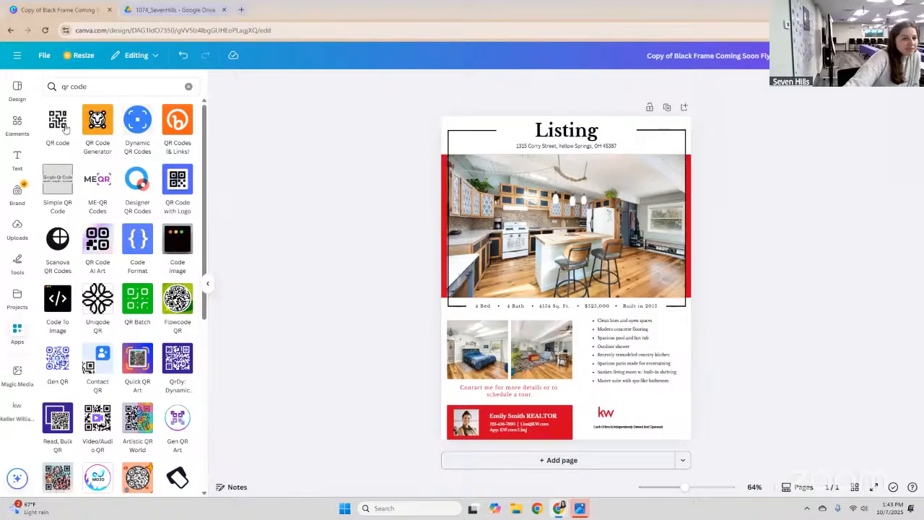
pyautogui.moveTo(62, 120)
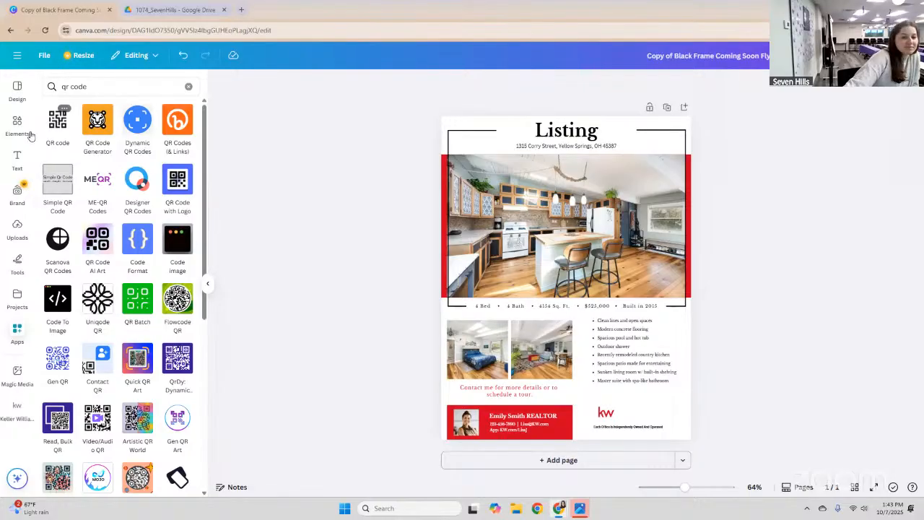
pyautogui.click(57, 124)
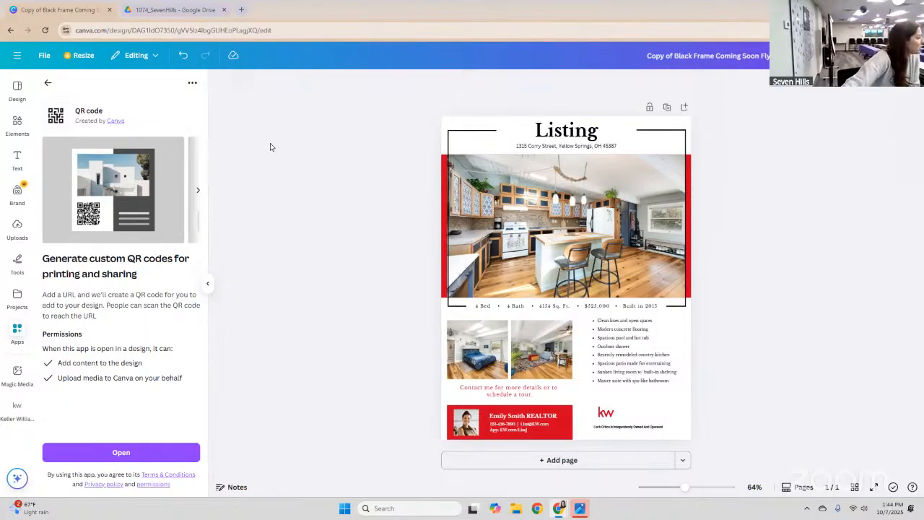
pyautogui.click(124, 454)
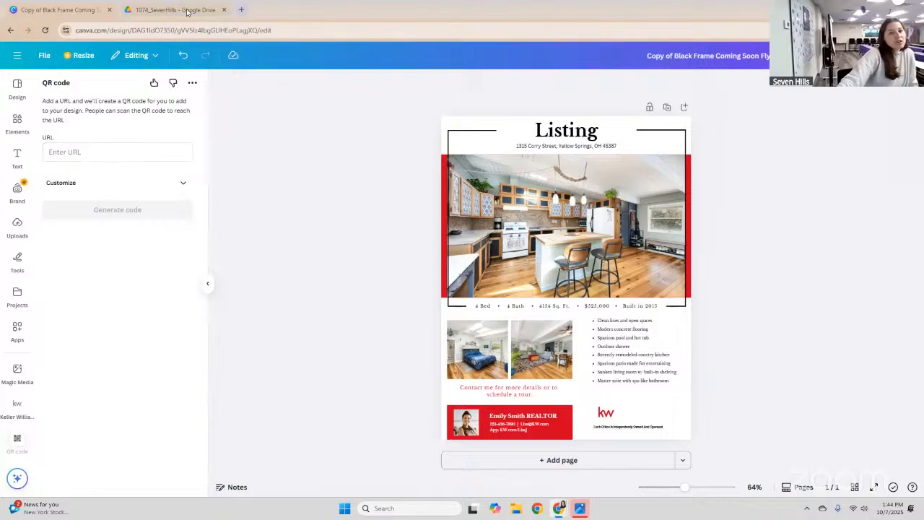
pyautogui.click(243, 10)
# Load kw7h.com, copy its web address, and return to the Canva flyer.
pyautogui.write('kw7h')
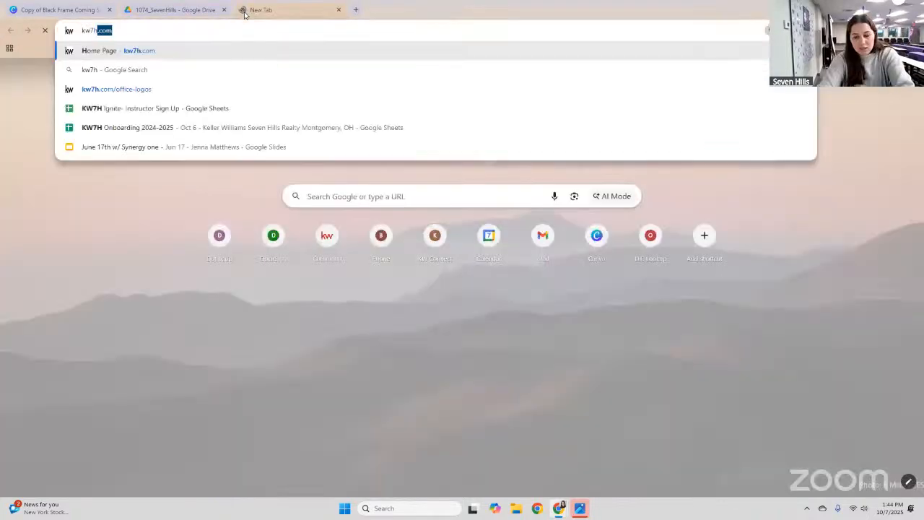
pyautogui.press('Return')
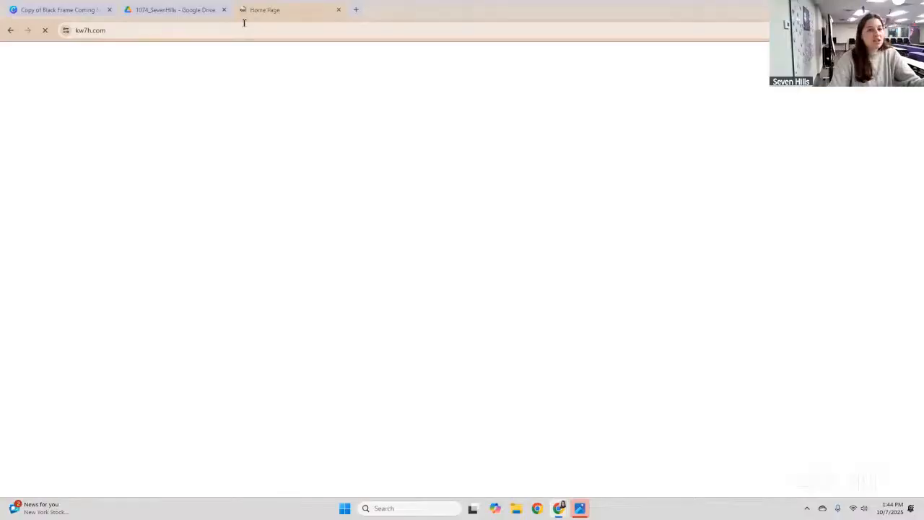
pyautogui.click(244, 22)
pyautogui.hotkey('ctrl', 'c')
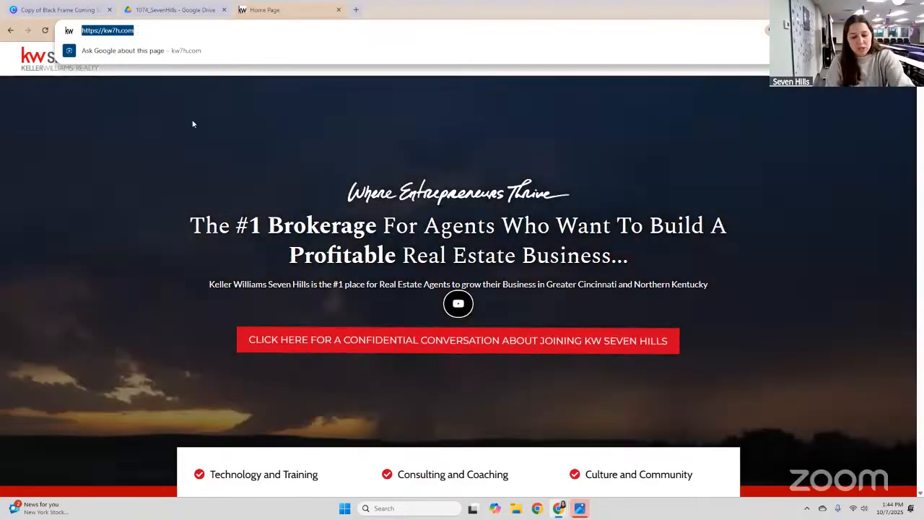
pyautogui.hotkey('ctrl', '1')
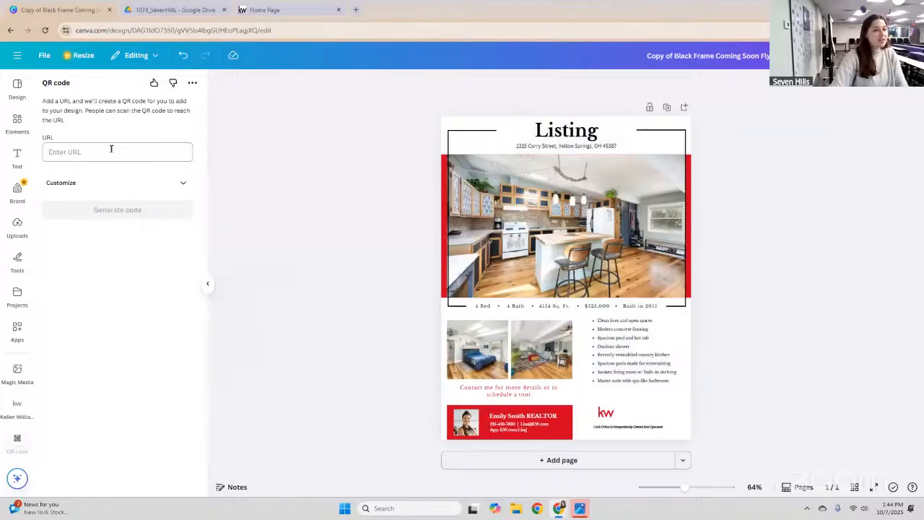
pyautogui.click(118, 152)
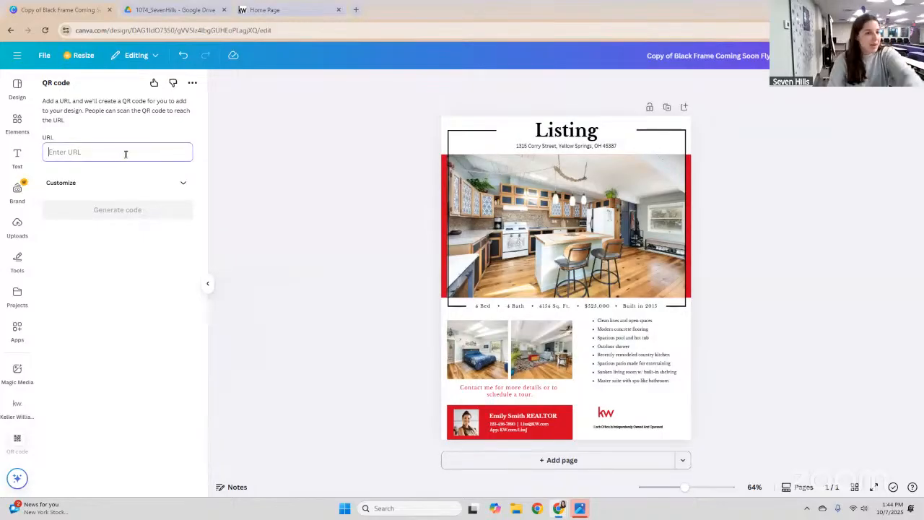
pyautogui.hotkey('ctrl', 'v')
pyautogui.click(121, 211)
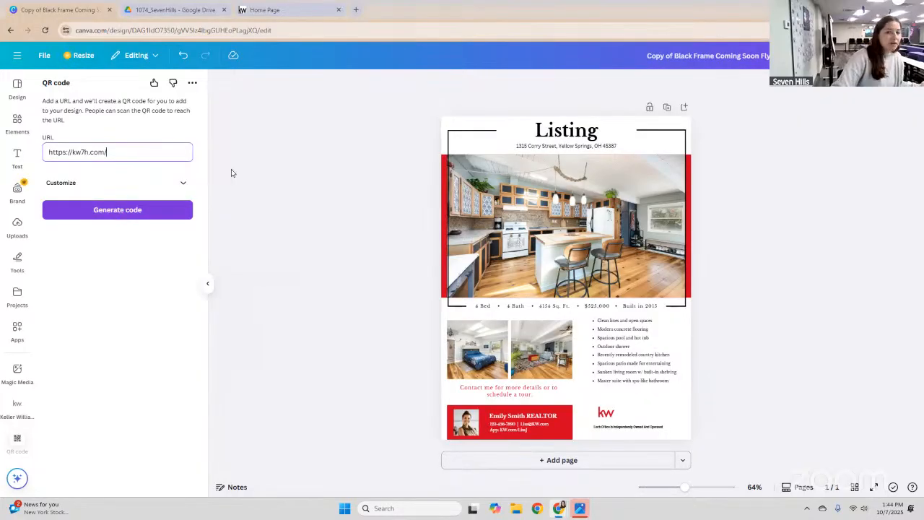
pyautogui.moveTo(582, 220); pyautogui.dragTo(579, 195)
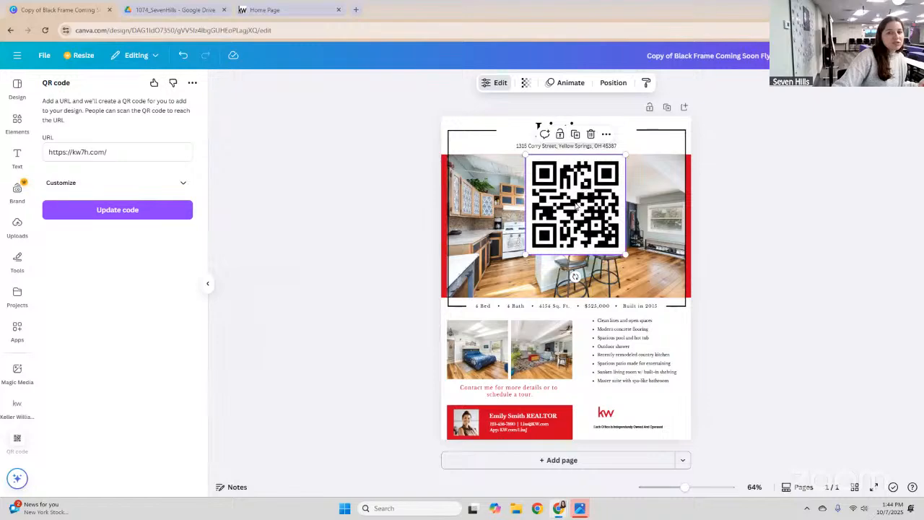
pyautogui.moveTo(625, 155); pyautogui.dragTo(587, 194)
# Nudge the kw7h.com QR code into the kitchen photo's top-right corner.
pyautogui.moveTo(652, 173); pyautogui.dragTo(653, 176)
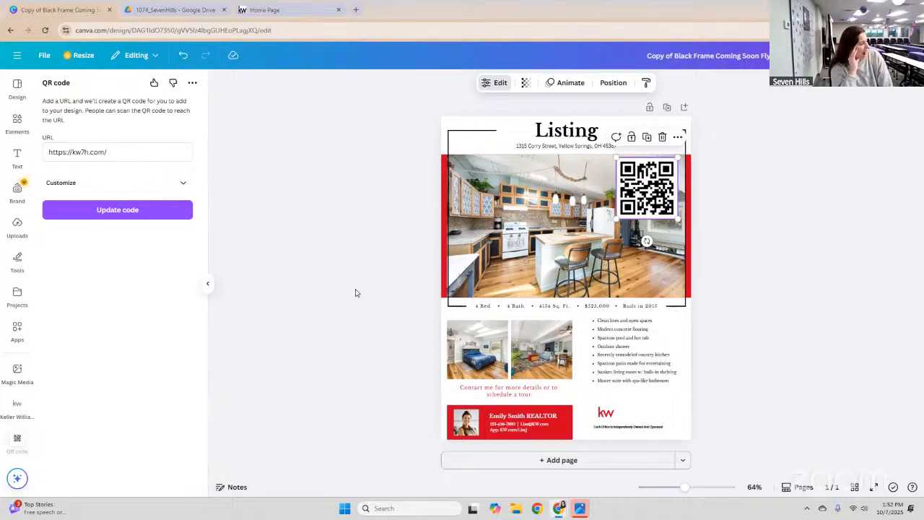
# Replace the 'Copy of Black Frame Coming Soon Flyer' title with 'Open House Flyer'.
pyautogui.tripleClick(652, 52)
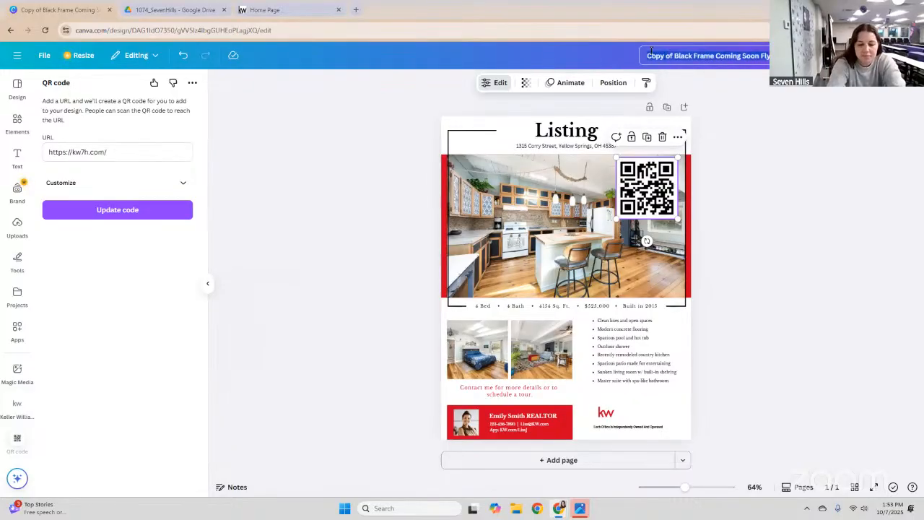
pyautogui.write('C')
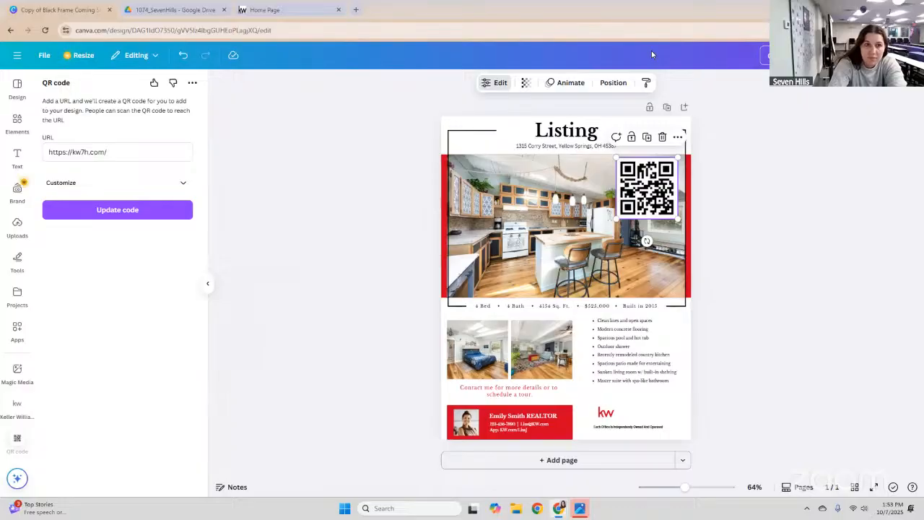
pyautogui.write('pen Hou')
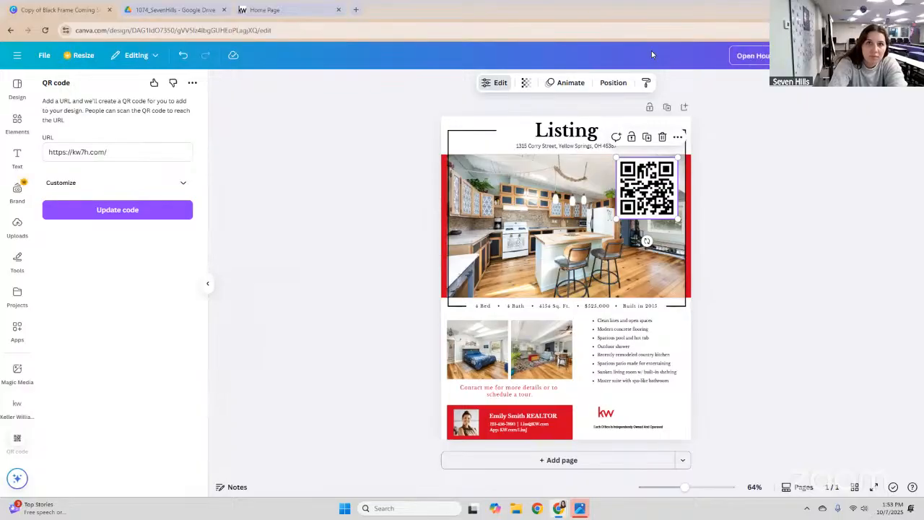
pyautogui.write('se')
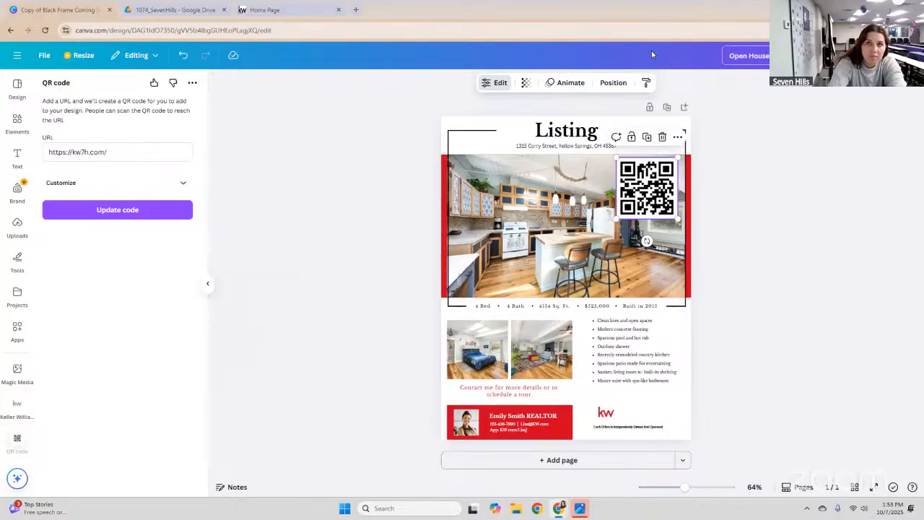
pyautogui.write(' Fly')
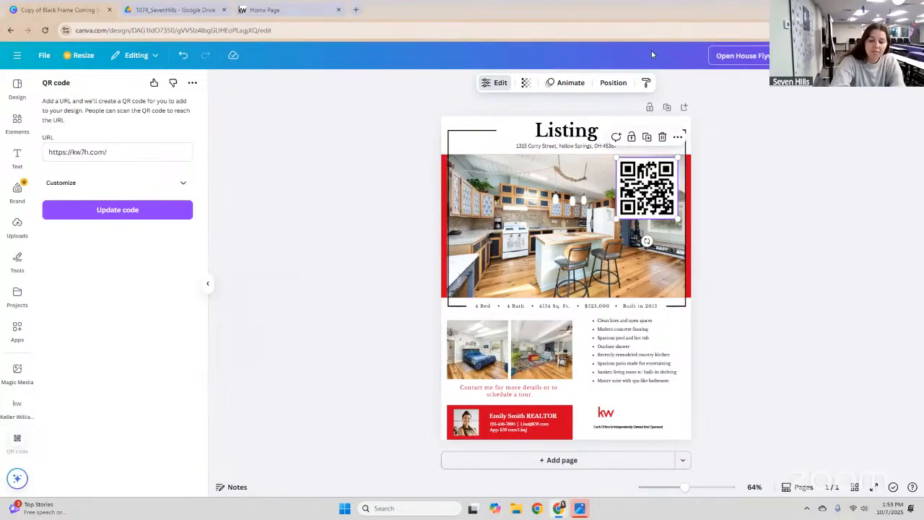
pyautogui.press('Return')
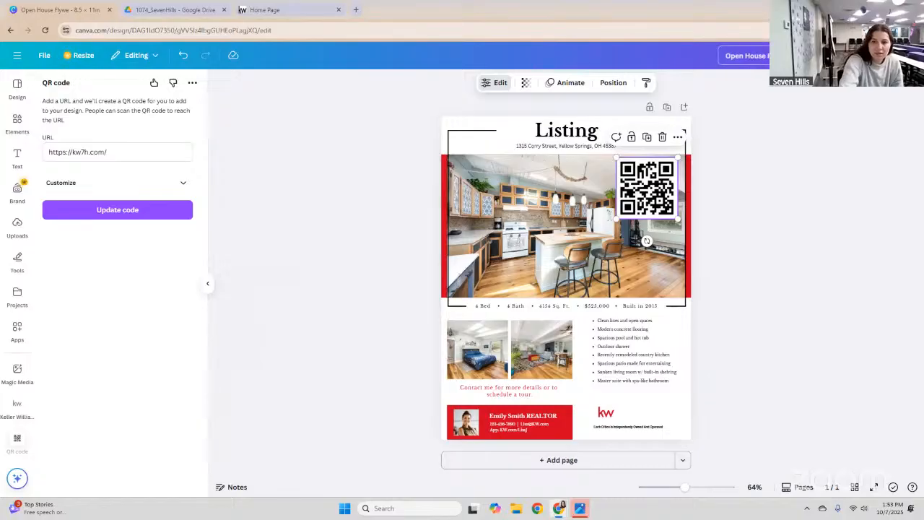
# Deselect the QR code and open a new blank Chrome tab.
pyautogui.click(804, 126)
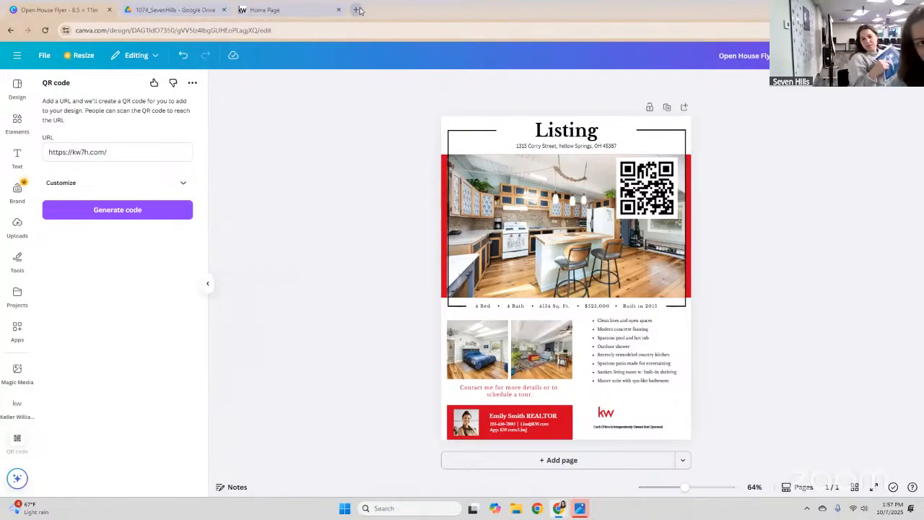
pyautogui.click(357, 10)
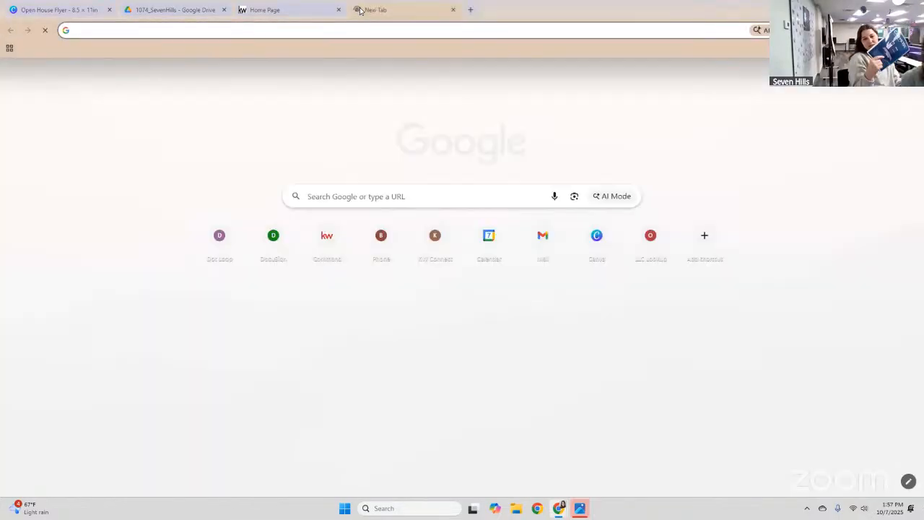
# Search for scottleroymarketing and open the Scott Le Roy Marketing site at scottleroymarketing.com.
pyautogui.write('sc')
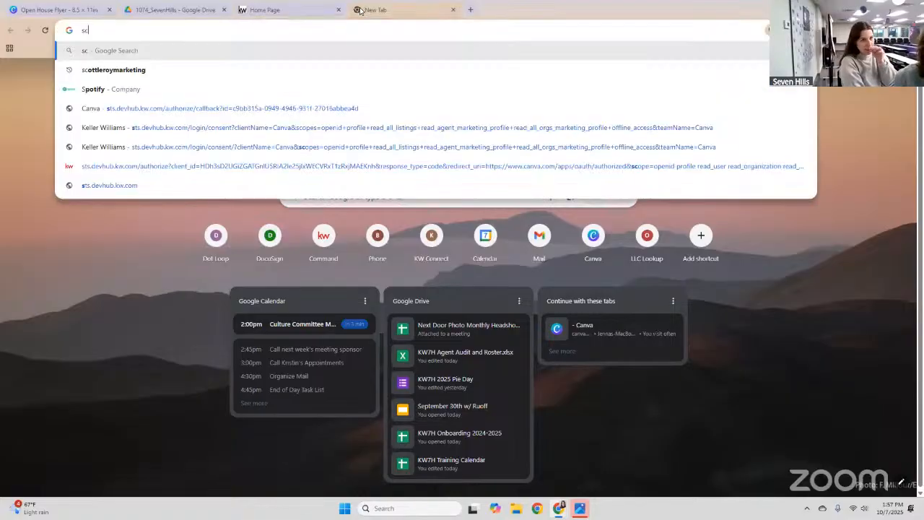
pyautogui.write('ottle')
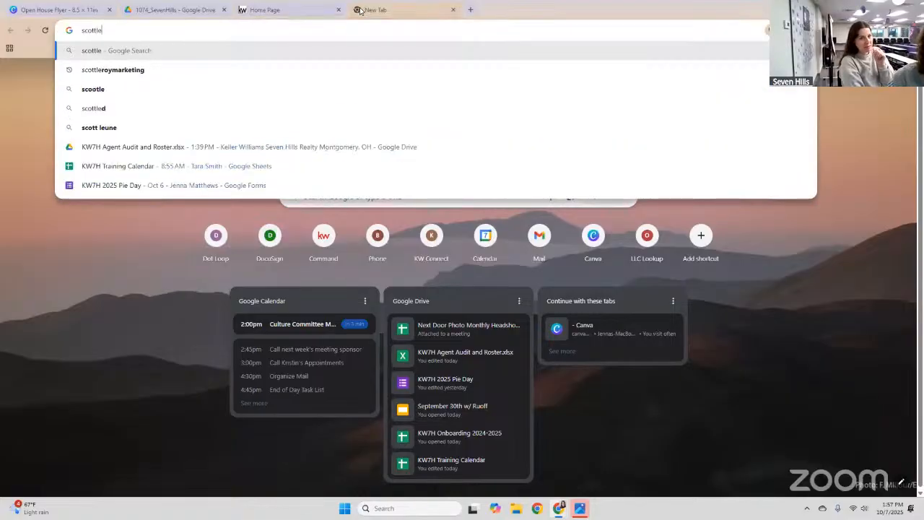
pyautogui.write('r')
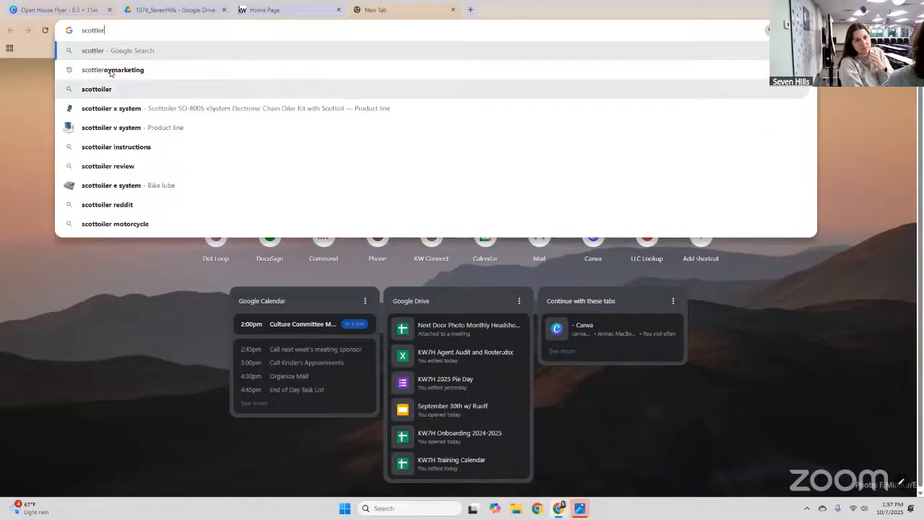
pyautogui.click(112, 69)
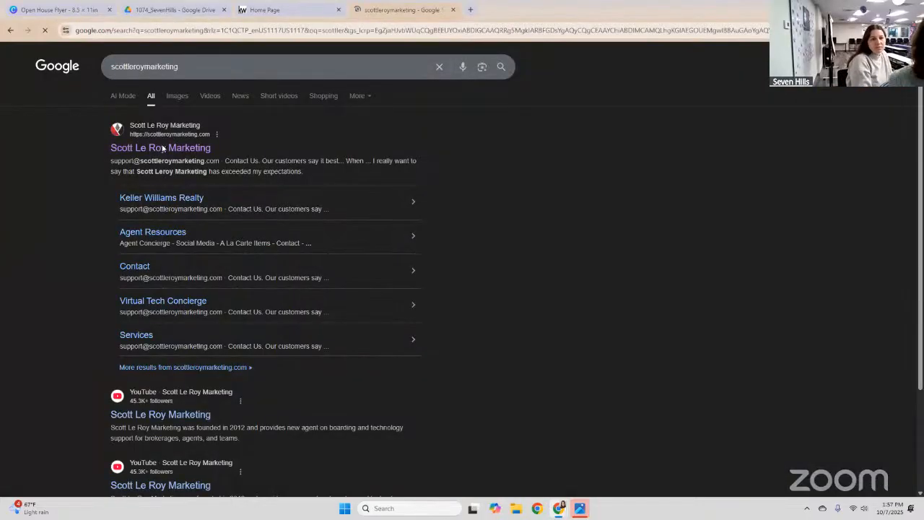
pyautogui.click(164, 147)
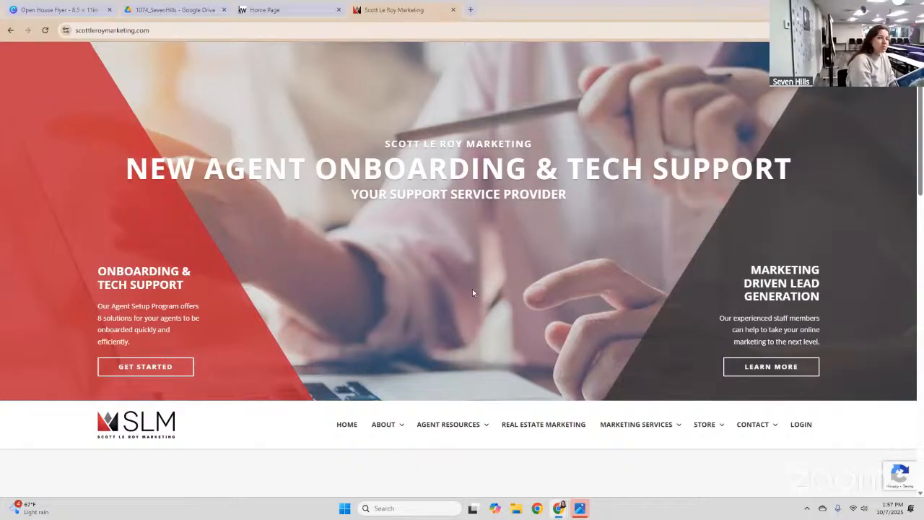
# Log in to the SLM KW Resources agent area using the market center number.
pyautogui.scroll(-1, 510, 363)
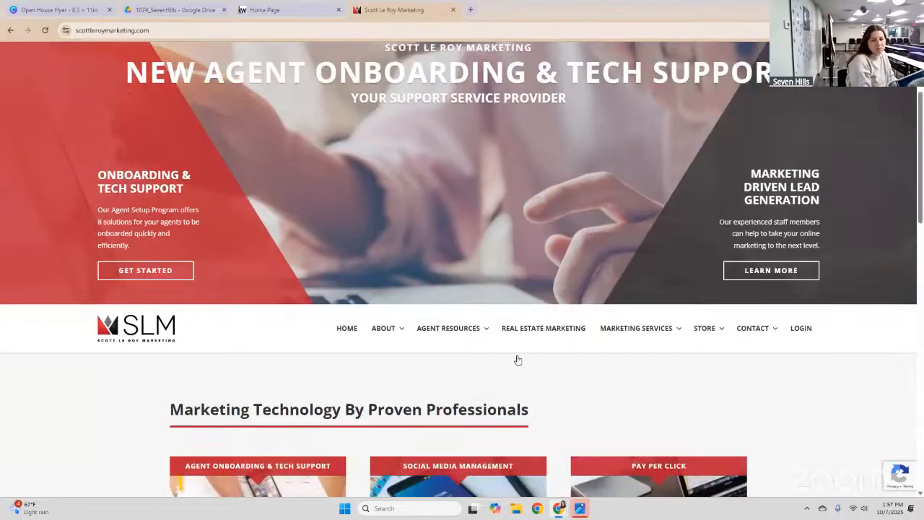
pyautogui.scroll(-1, 515, 359)
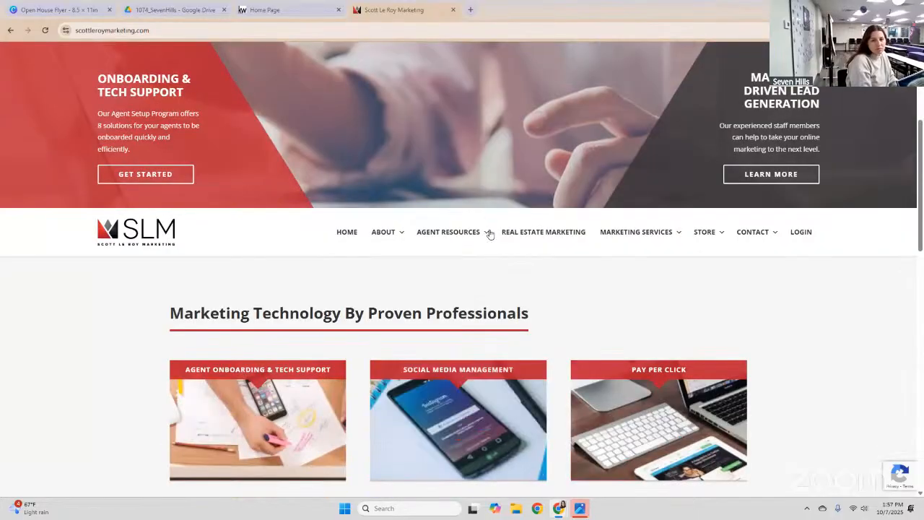
pyautogui.click(490, 233)
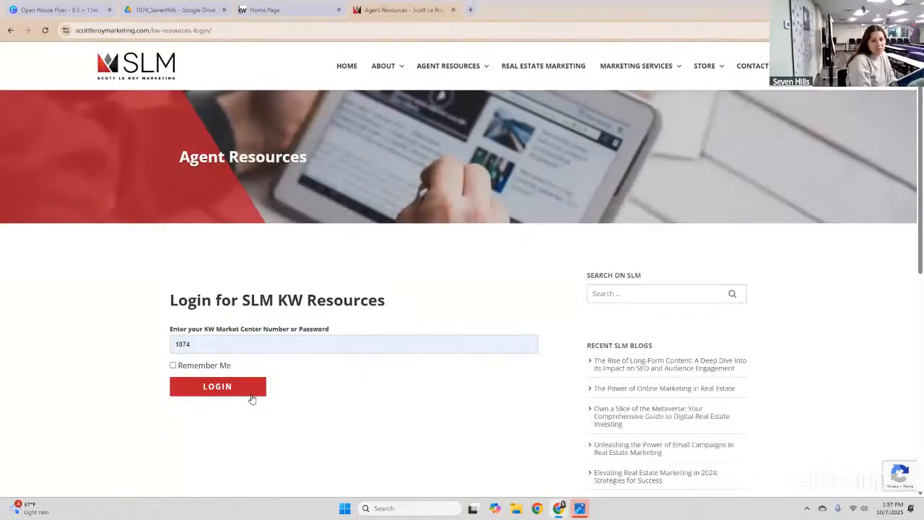
pyautogui.click(254, 387)
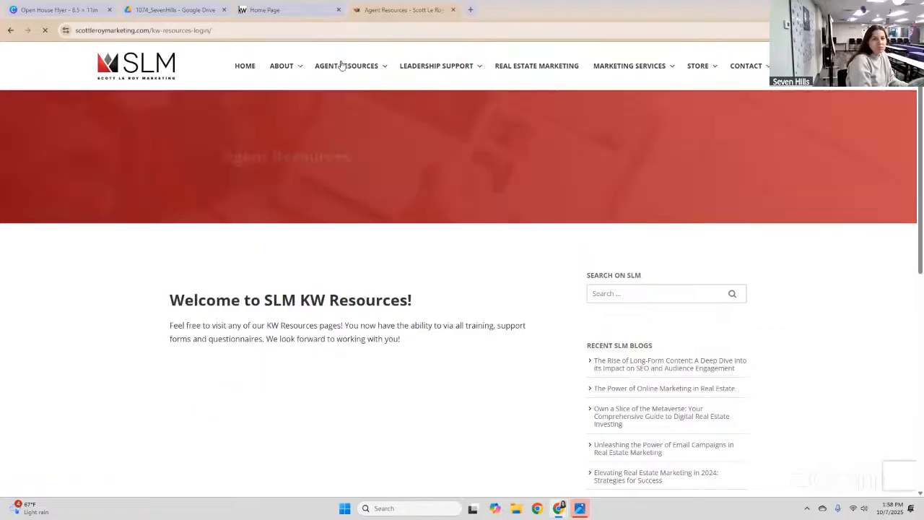
# Open Agent Resources > Recorded Training Classes > Canva, bringing up the 9-video YouTube playlist.
pyautogui.moveTo(341, 66)
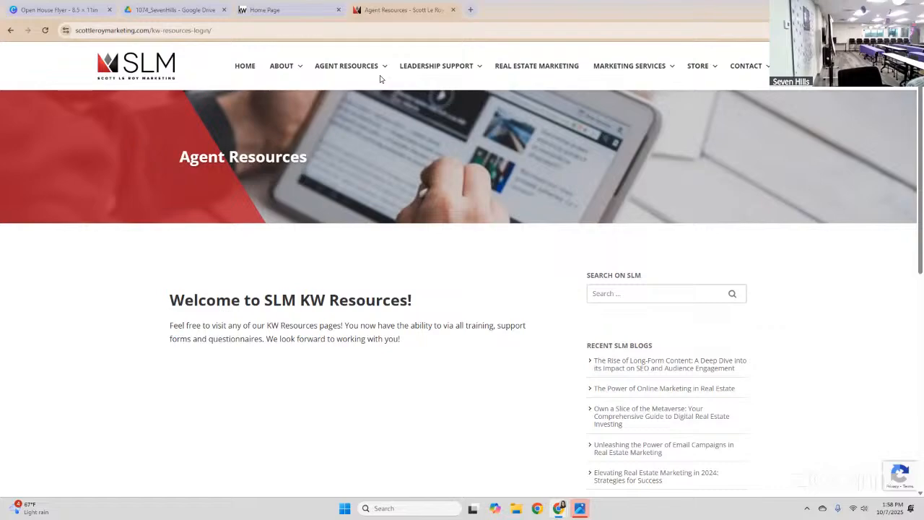
pyautogui.moveTo(382, 67)
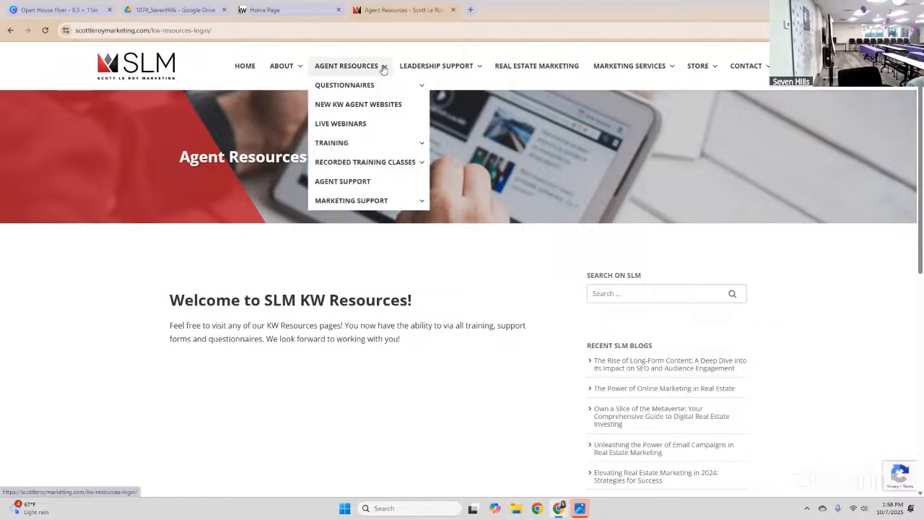
pyautogui.moveTo(373, 153)
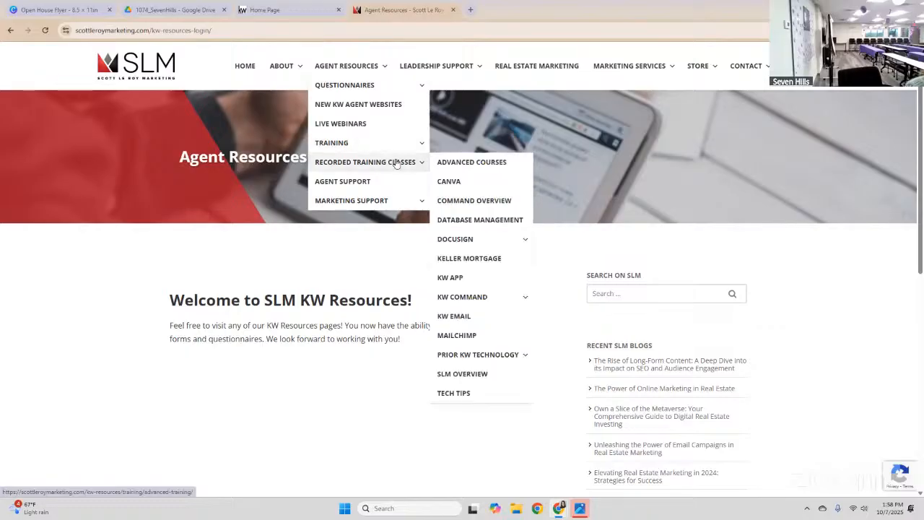
pyautogui.click(456, 182)
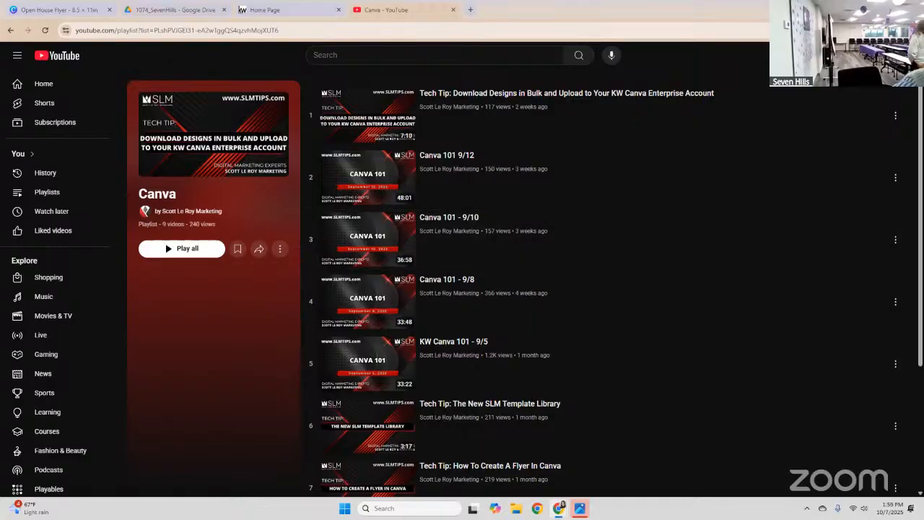
# Close the YouTube Chrome window, the KW sign-in popup and the Seven Hills logo viewer.
pyautogui.click(868, 9)
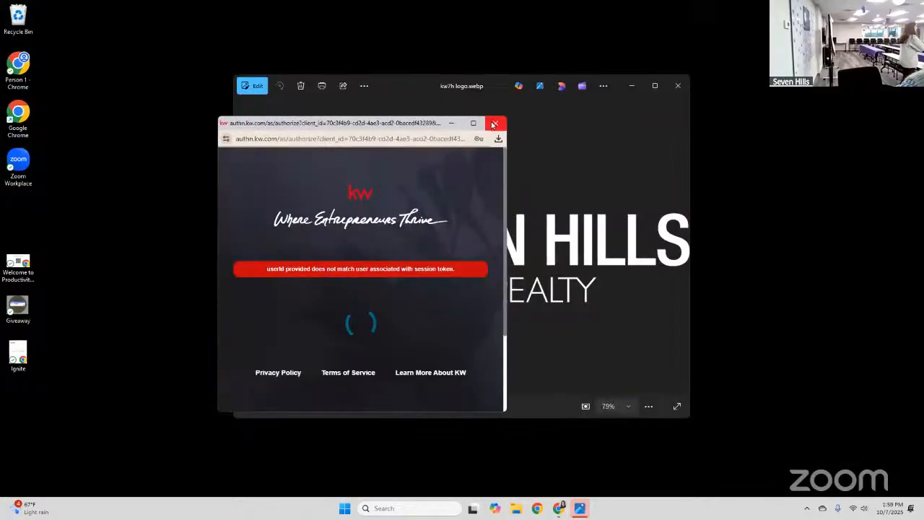
pyautogui.click(495, 122)
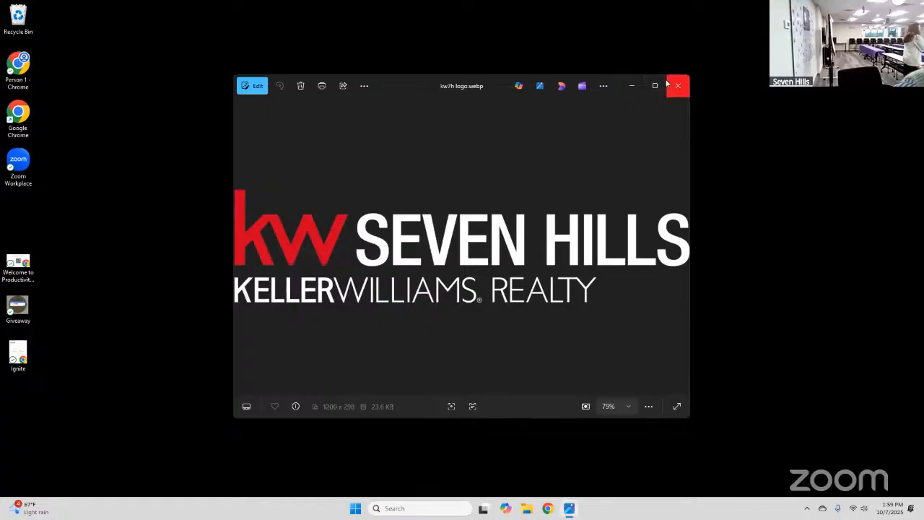
pyautogui.click(669, 84)
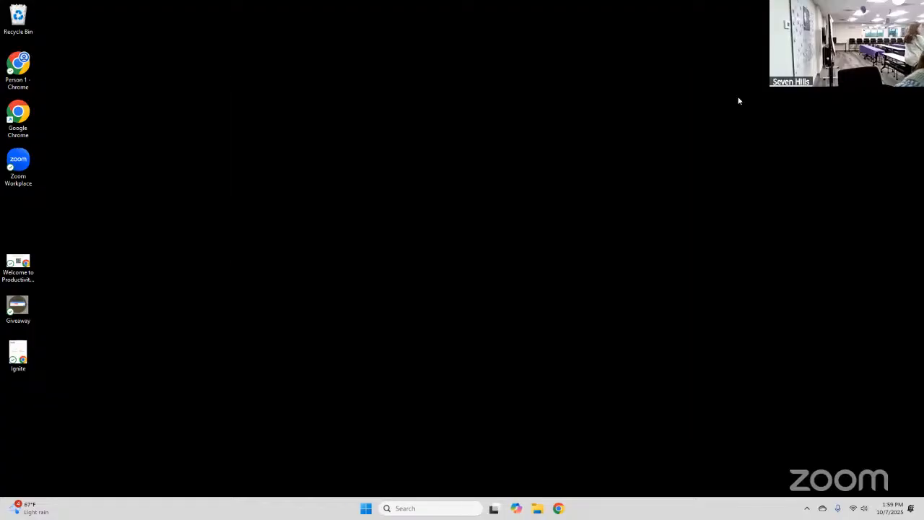